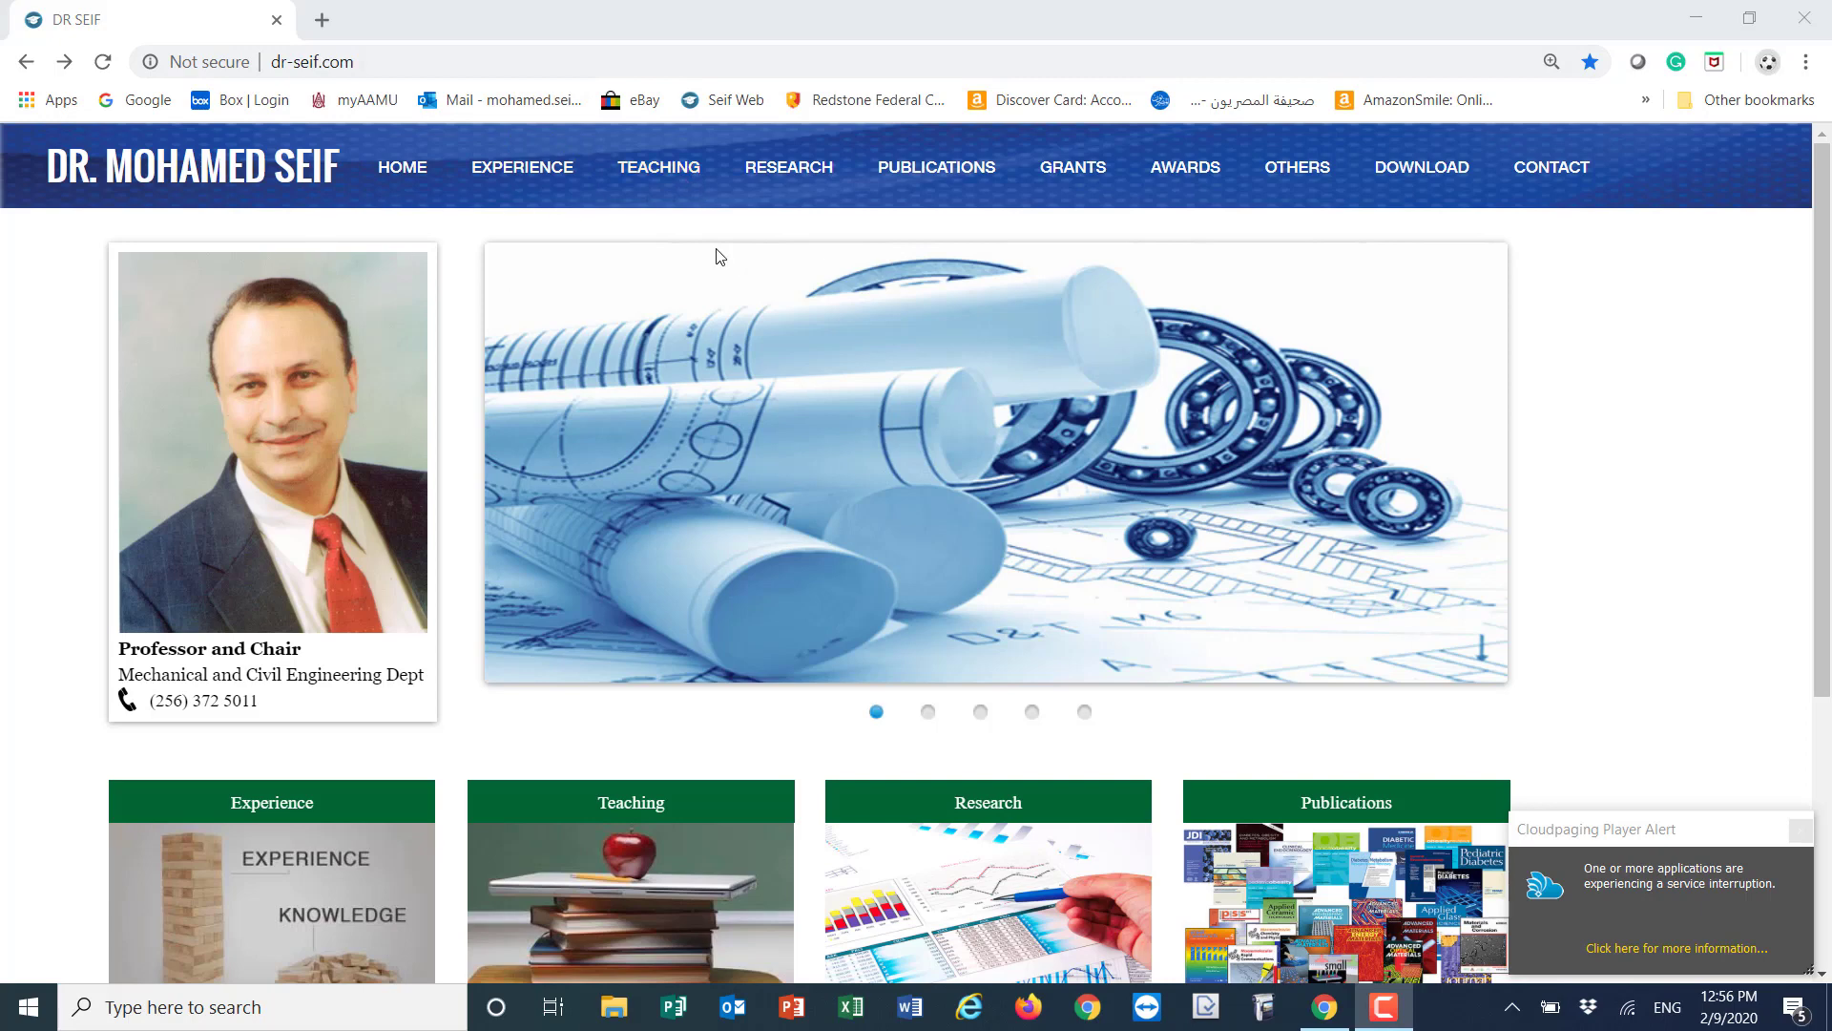
# - Open the Lab 6 drawing from the ME 103 homework list on the professor's teaching page and examine the lever arm's dimensions
pyautogui.click(659, 172)
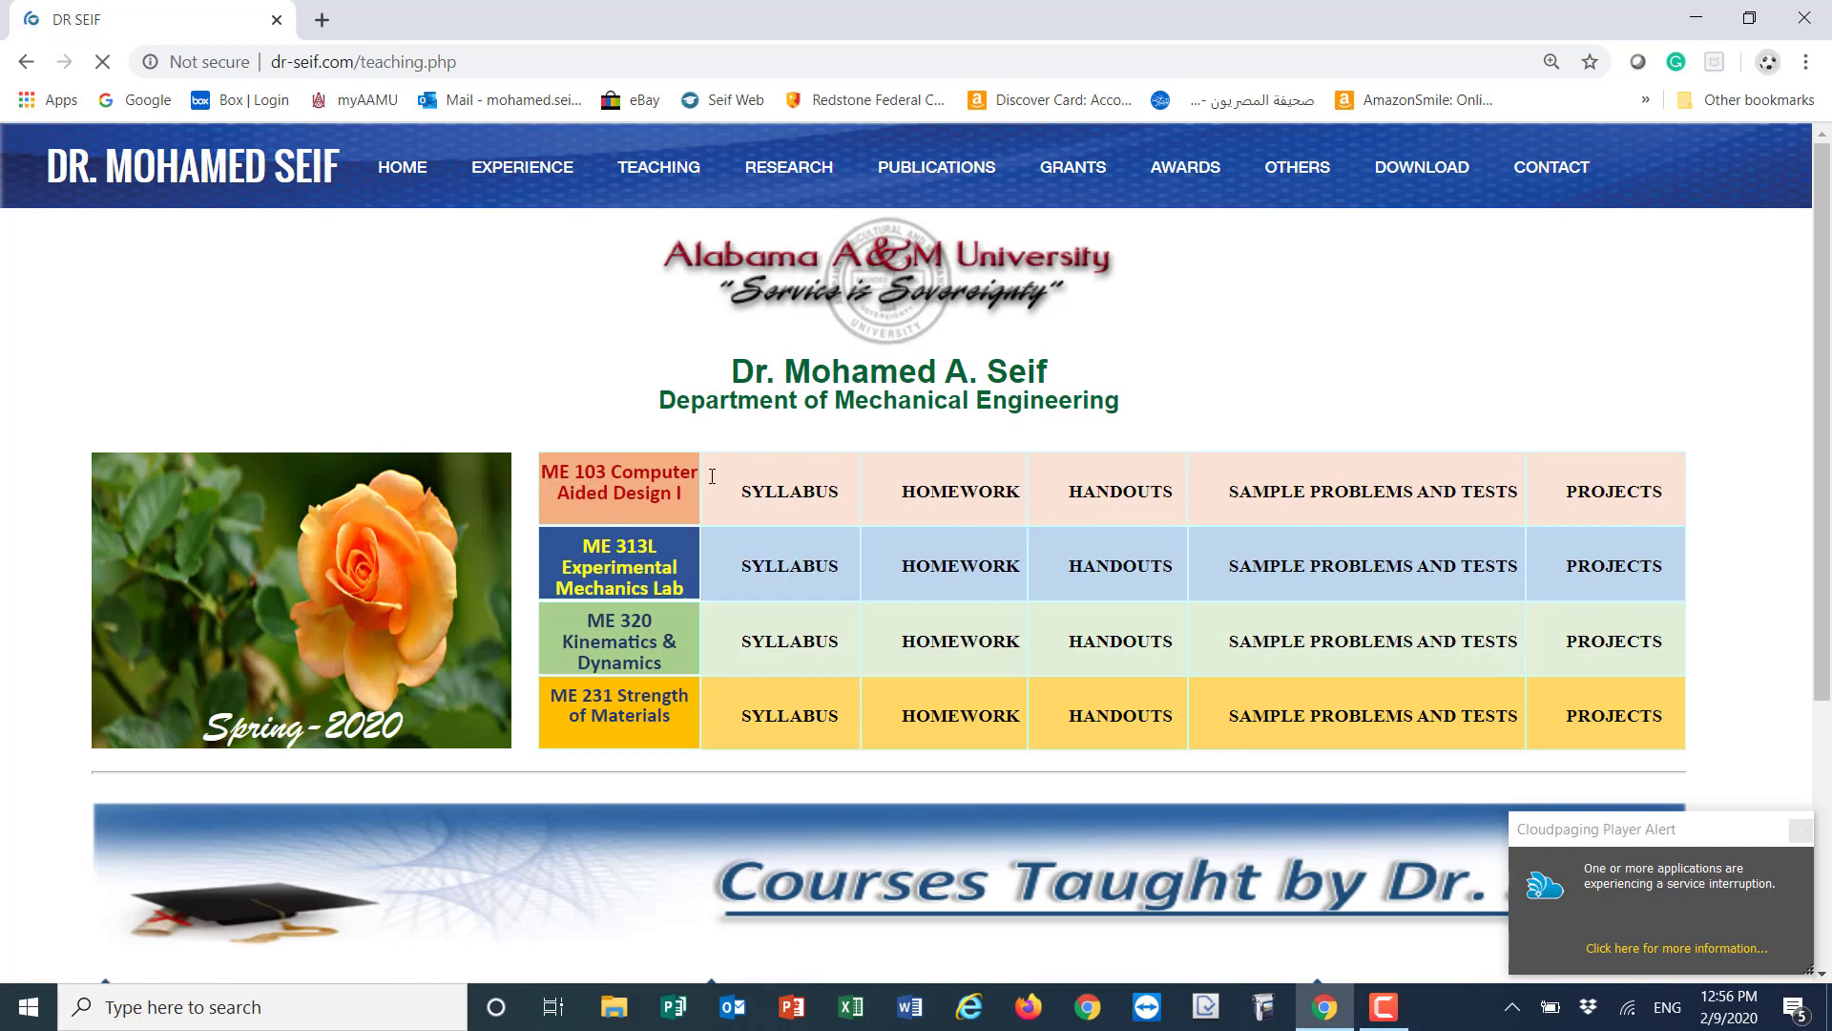
pyautogui.click(958, 502)
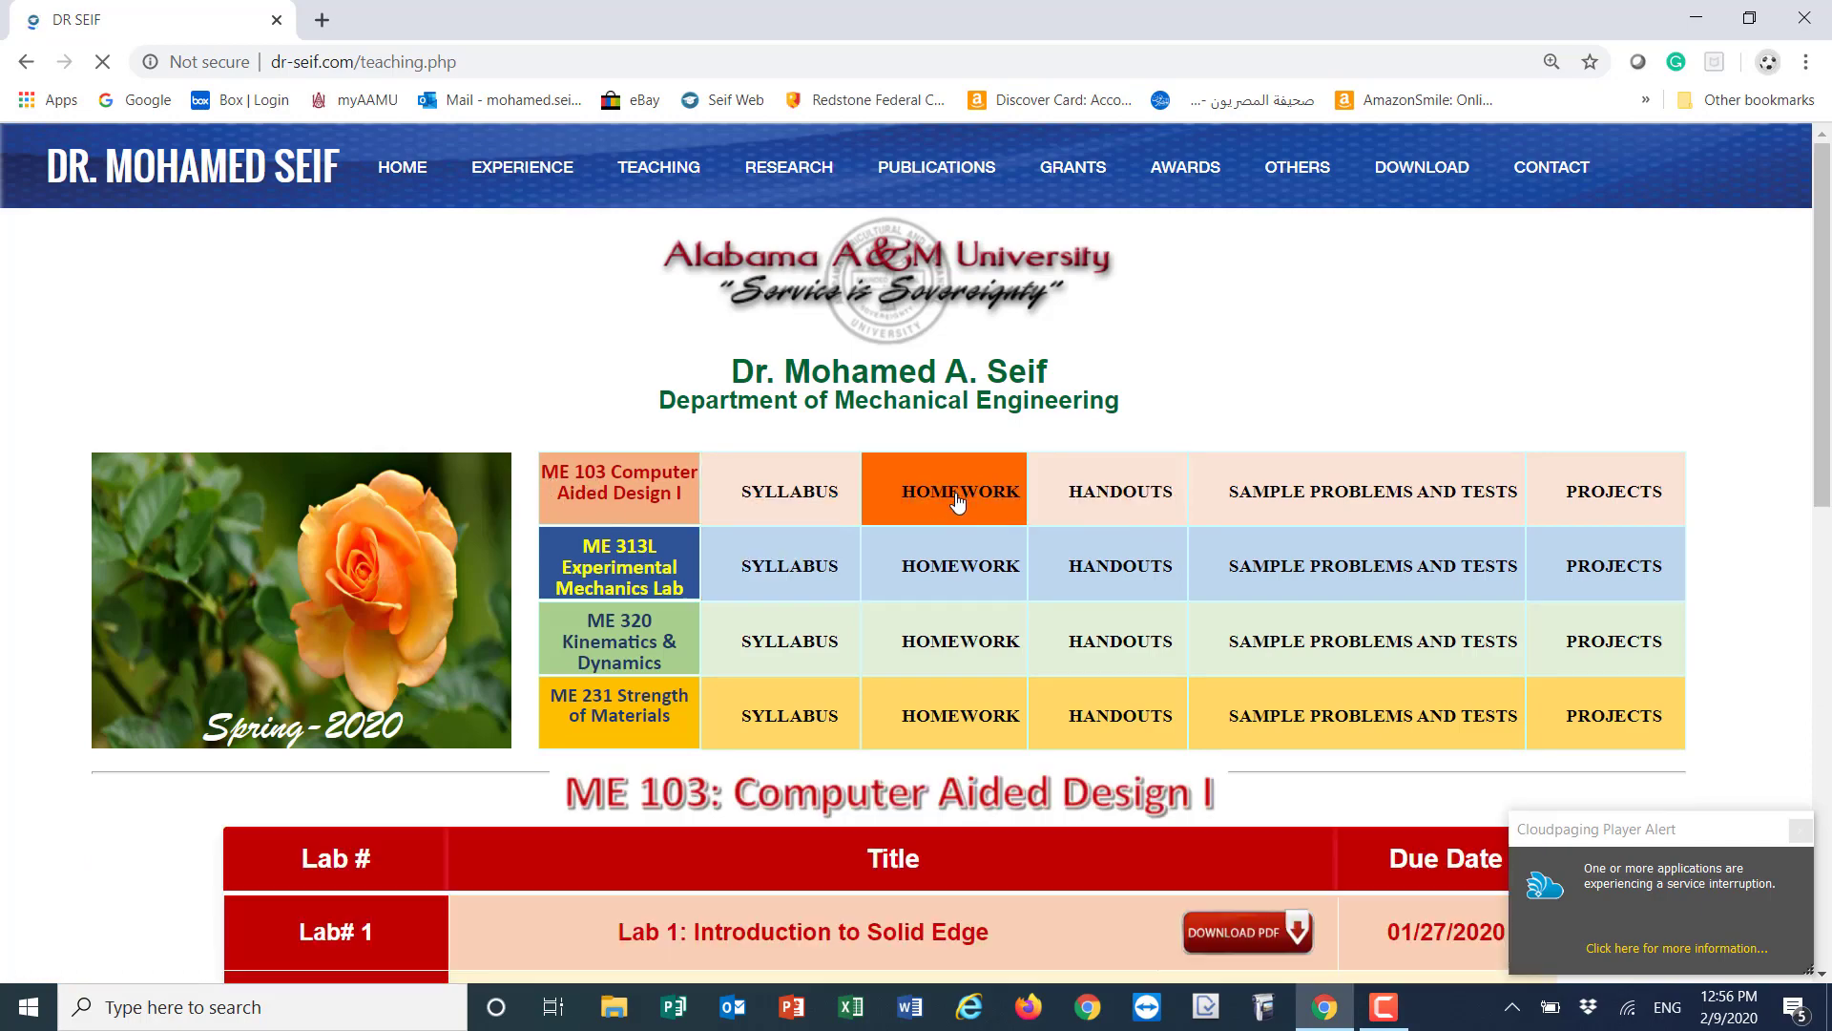
pyautogui.scroll(-9, 758, 485)
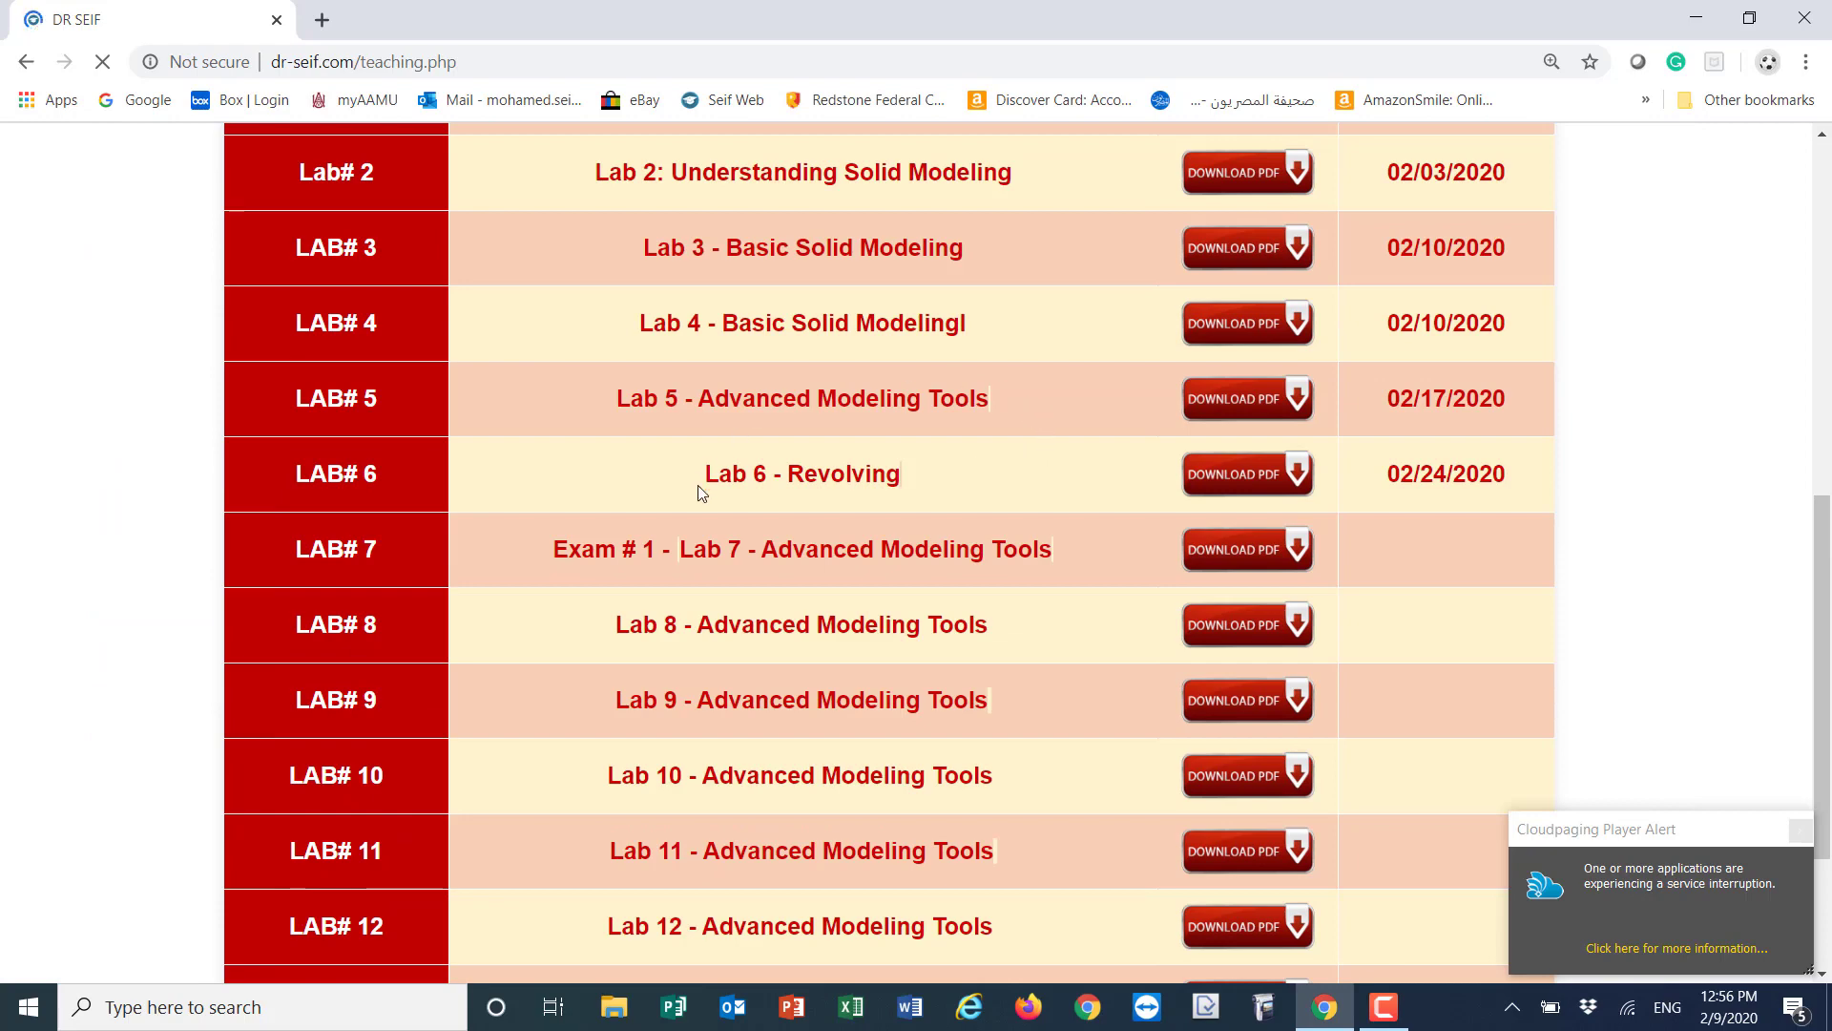
pyautogui.click(1250, 405)
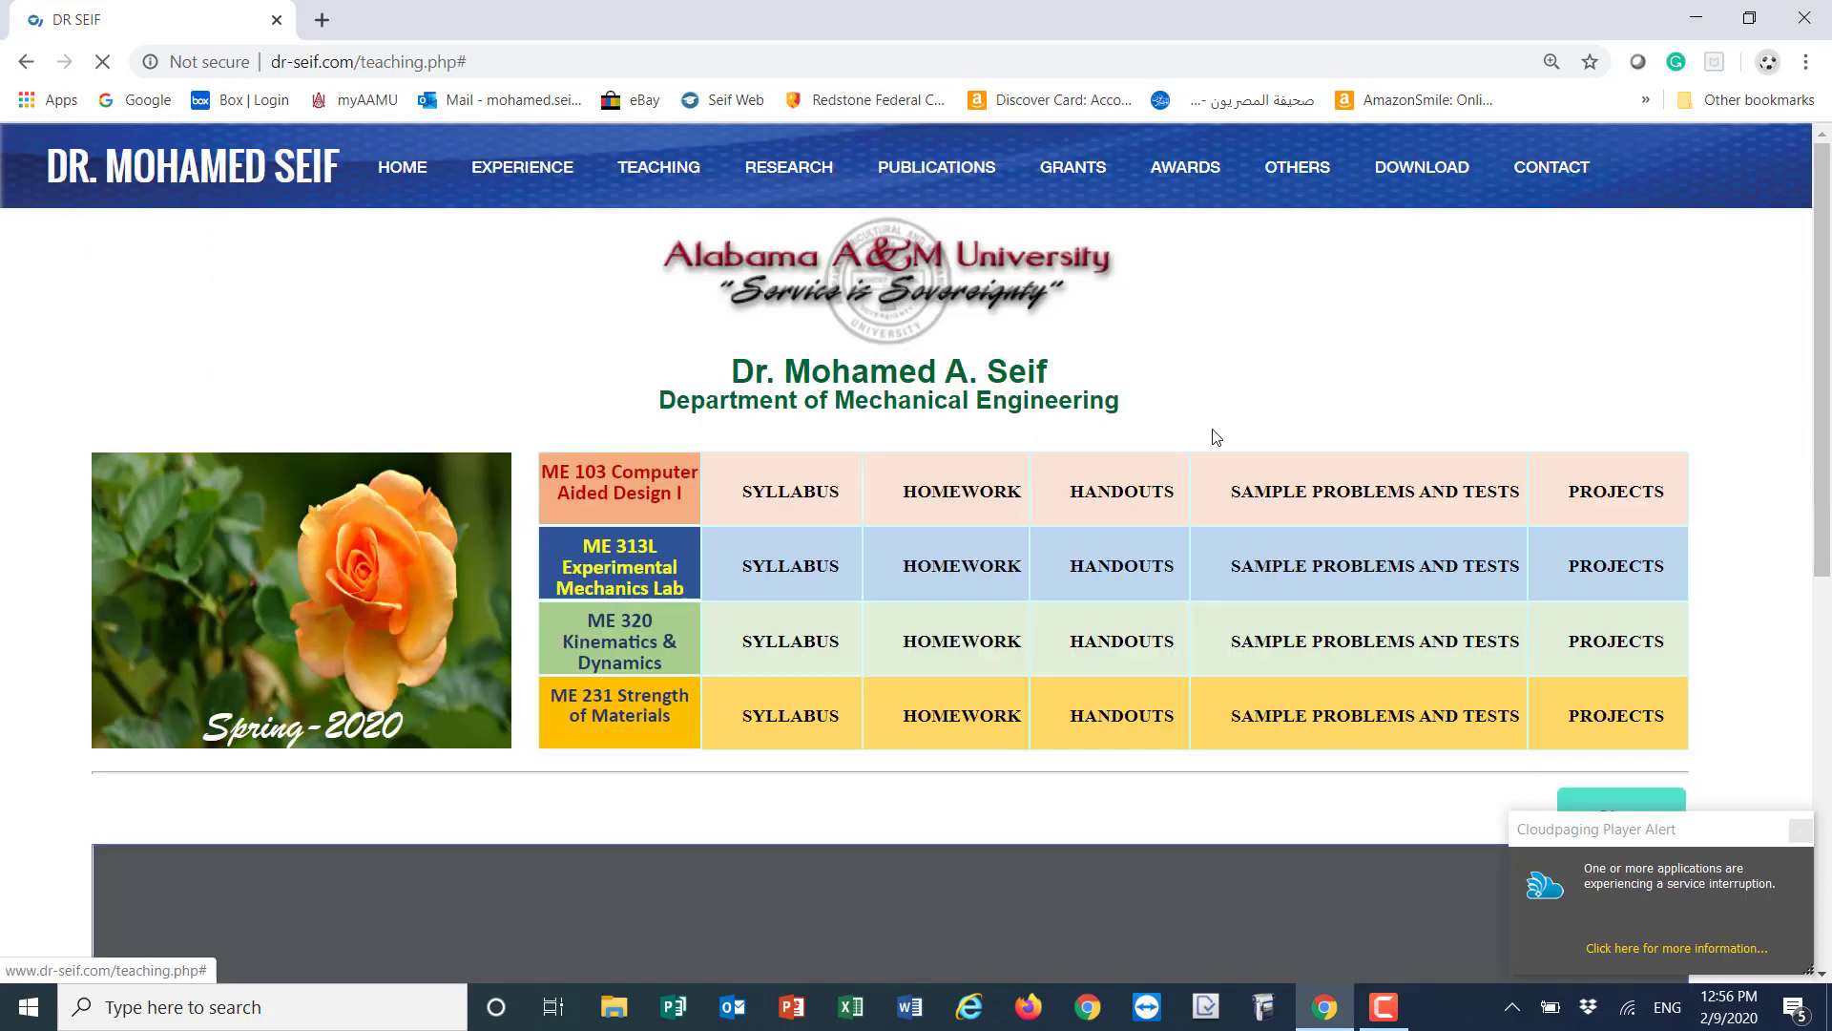
pyautogui.scroll(-8, 1321, 491)
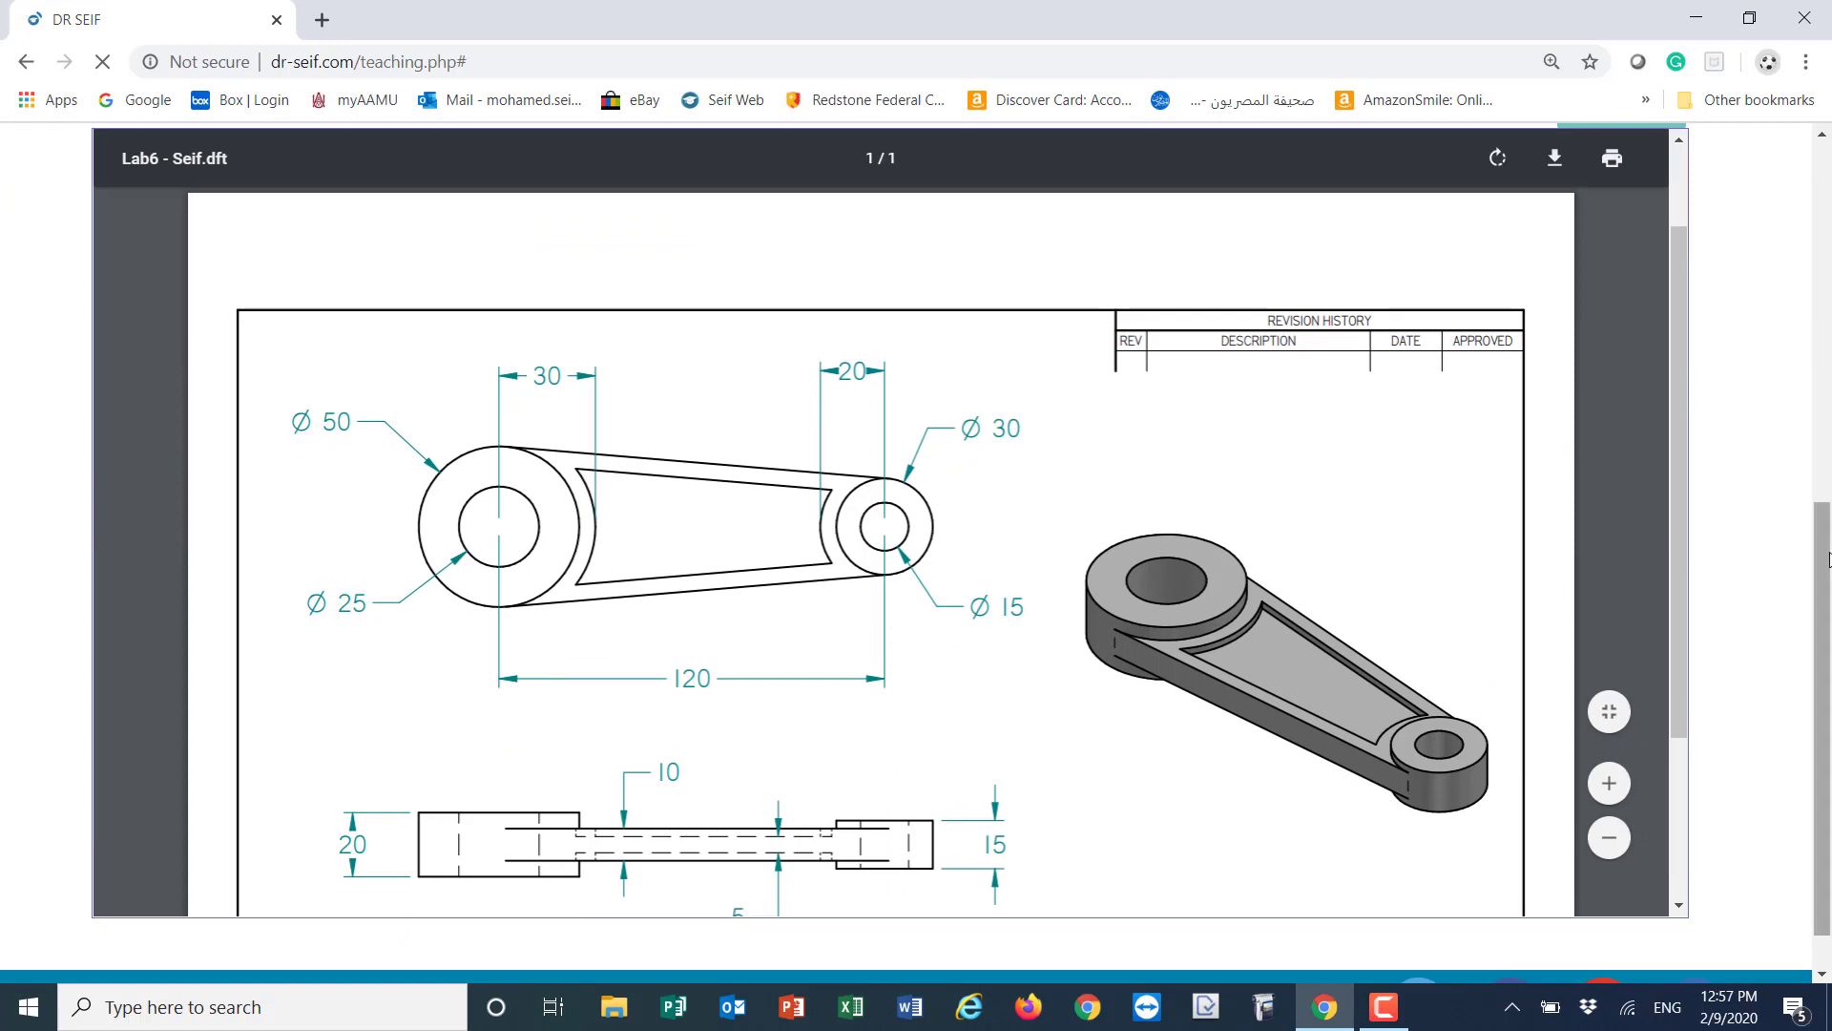
pyautogui.scroll(-2, 974, 383)
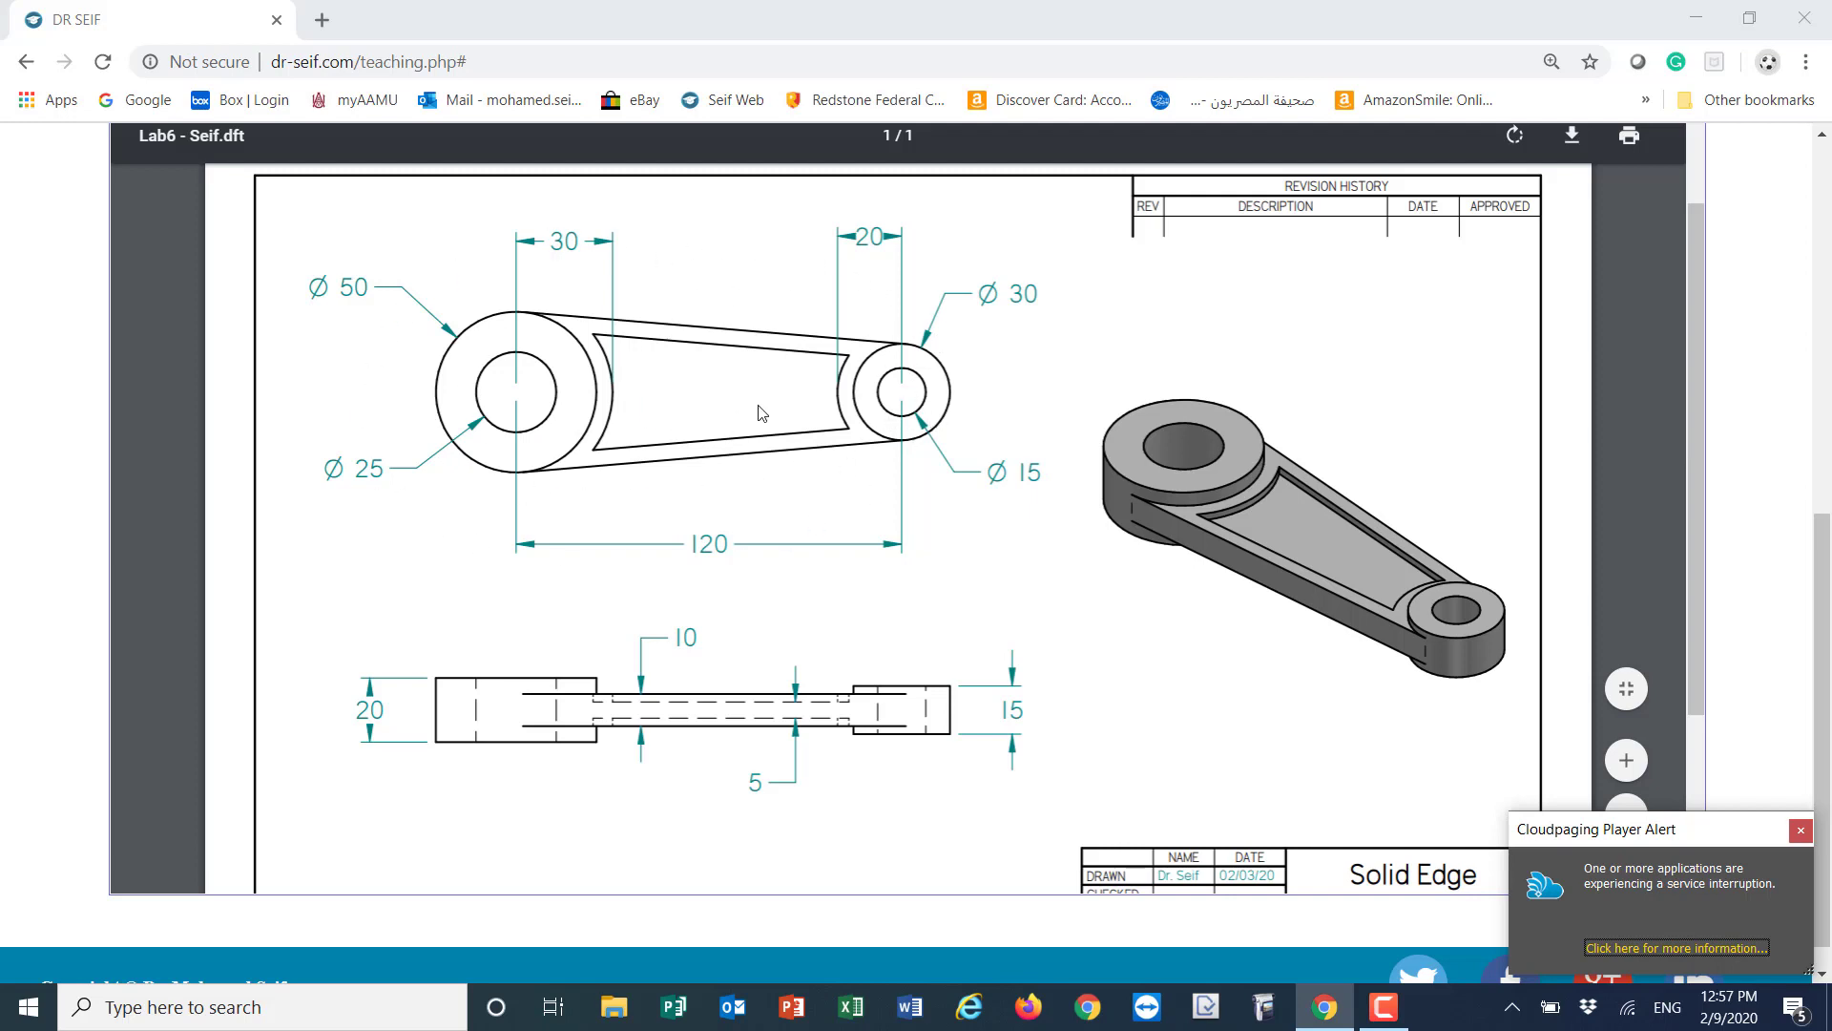
pyautogui.click(1801, 830)
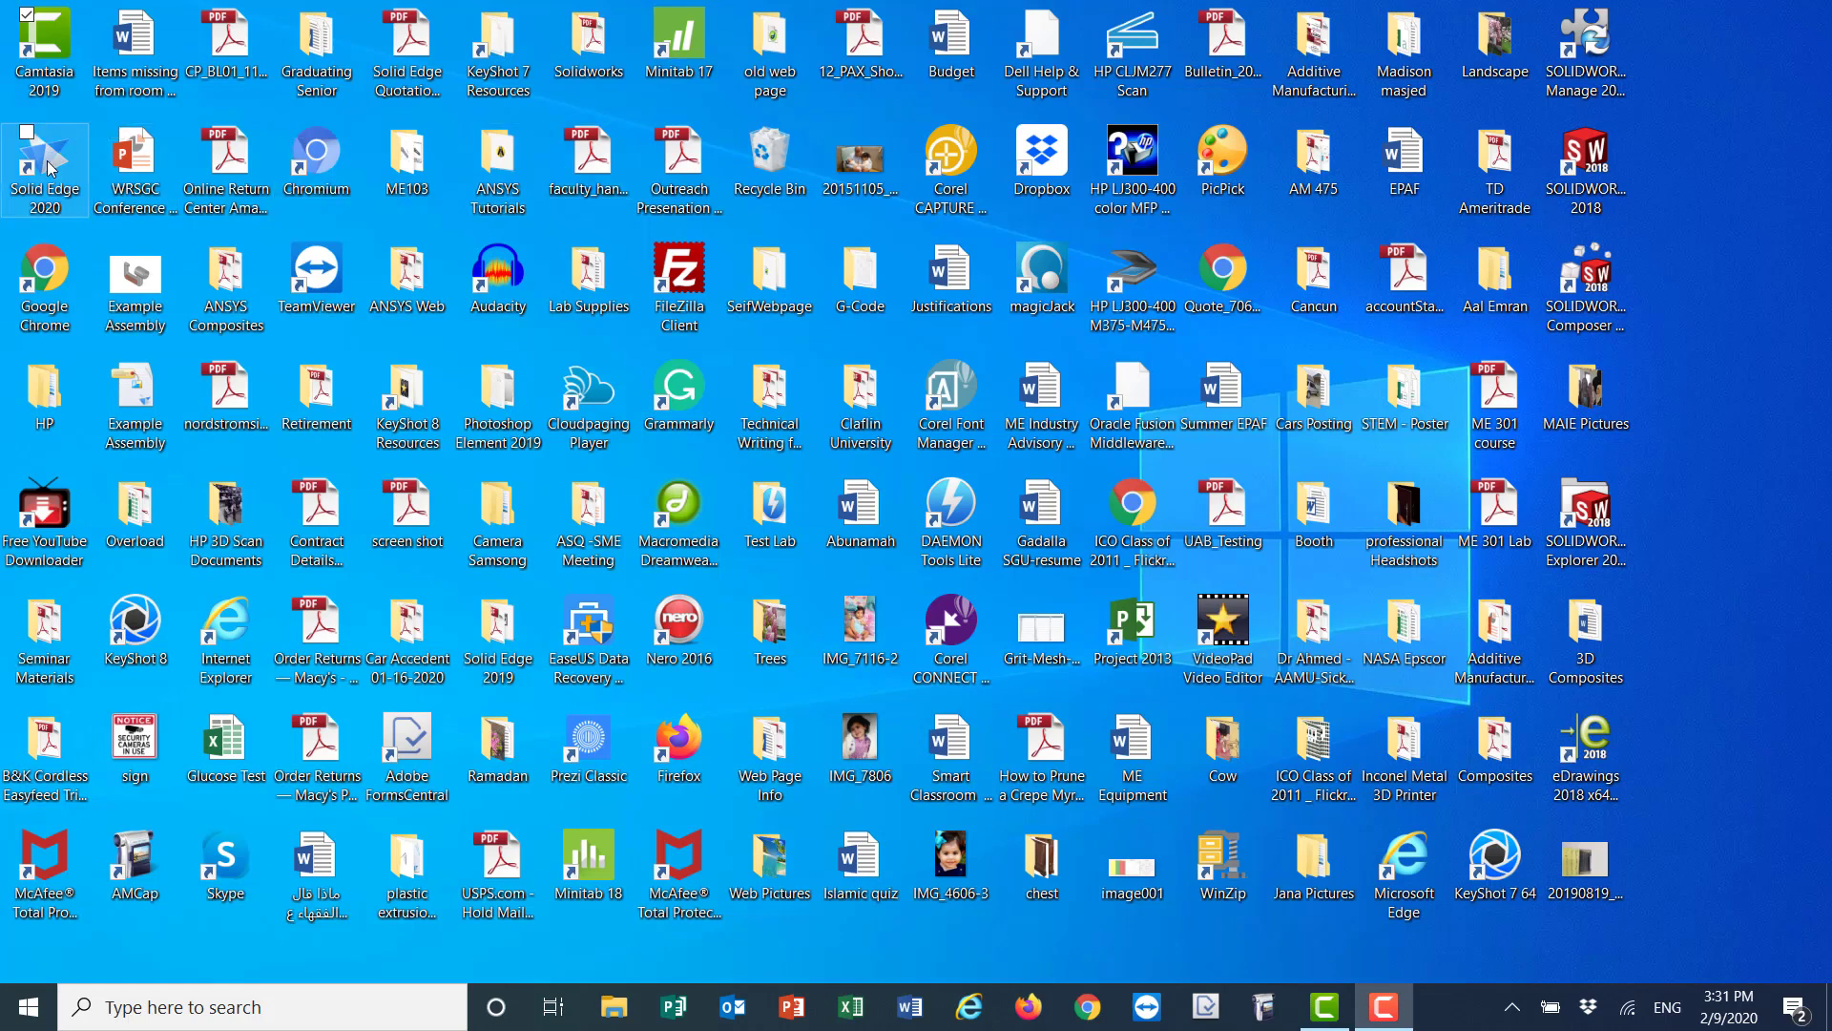
# - Launch Solid Edge 2020 and create a new part from the ISO Metric template iso metric part.par
pyautogui.doubleClick(48, 167)
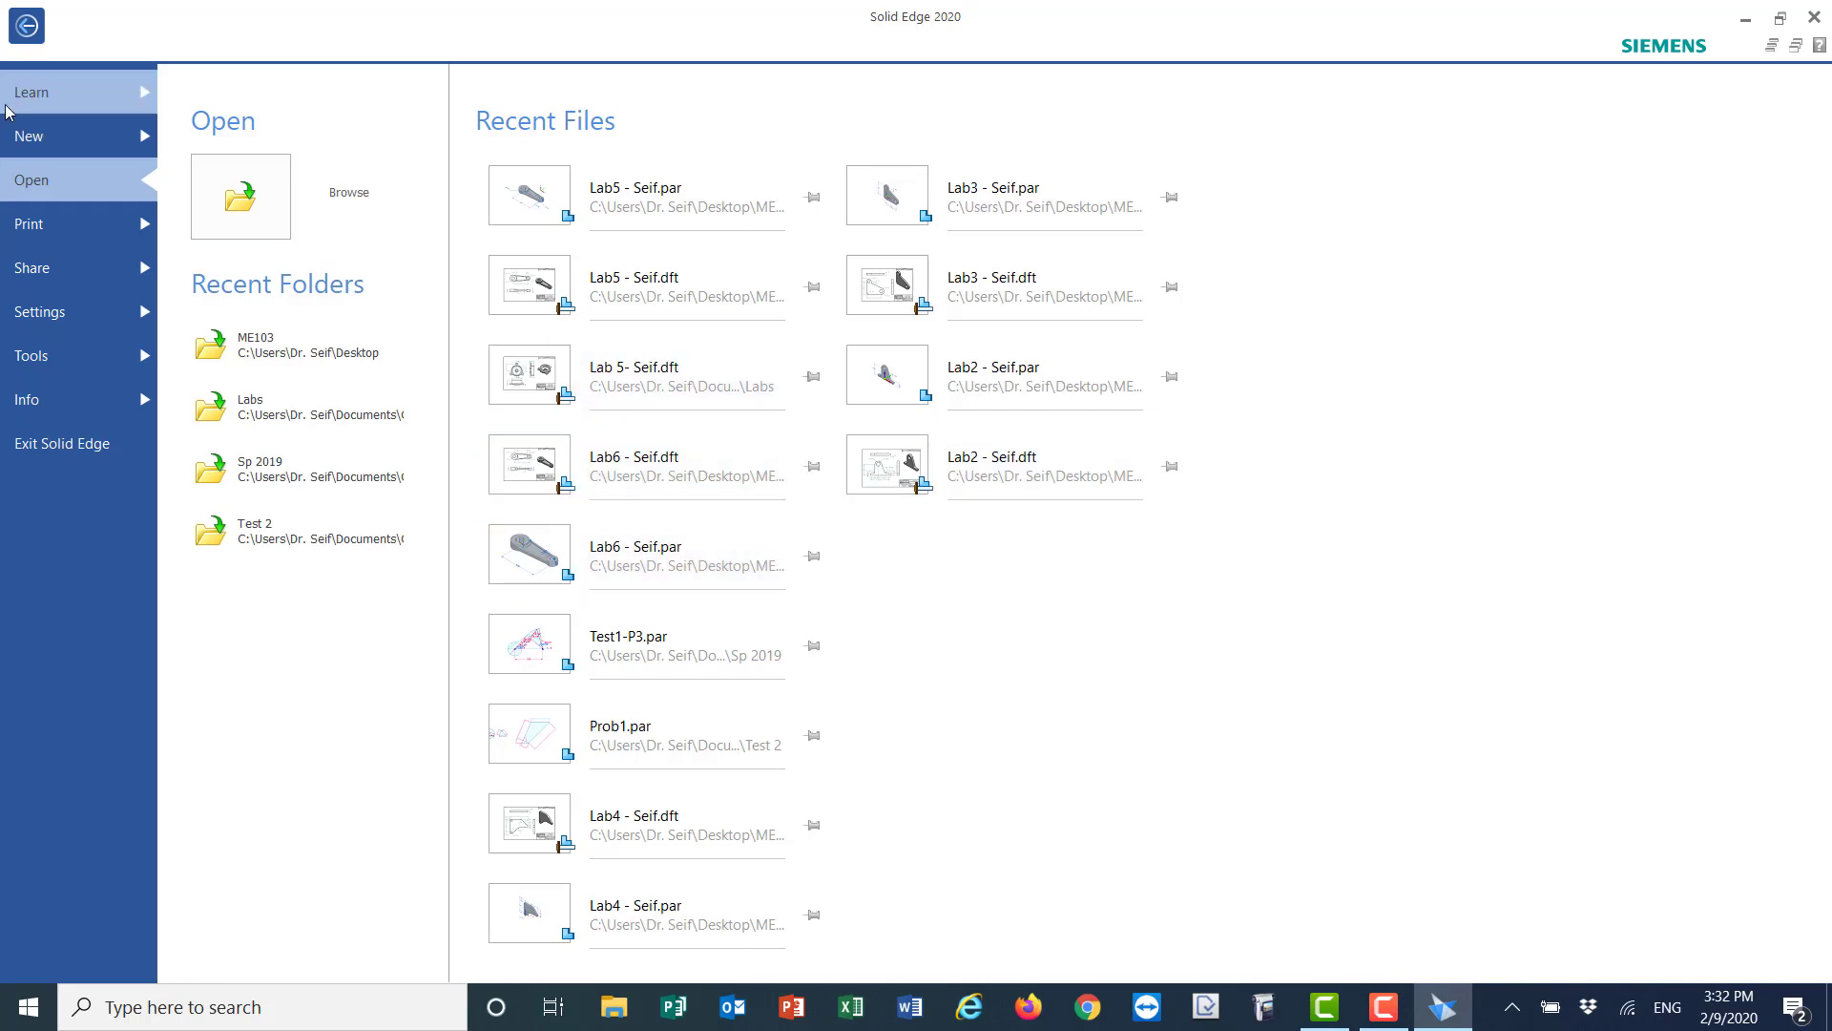
pyautogui.click(30, 139)
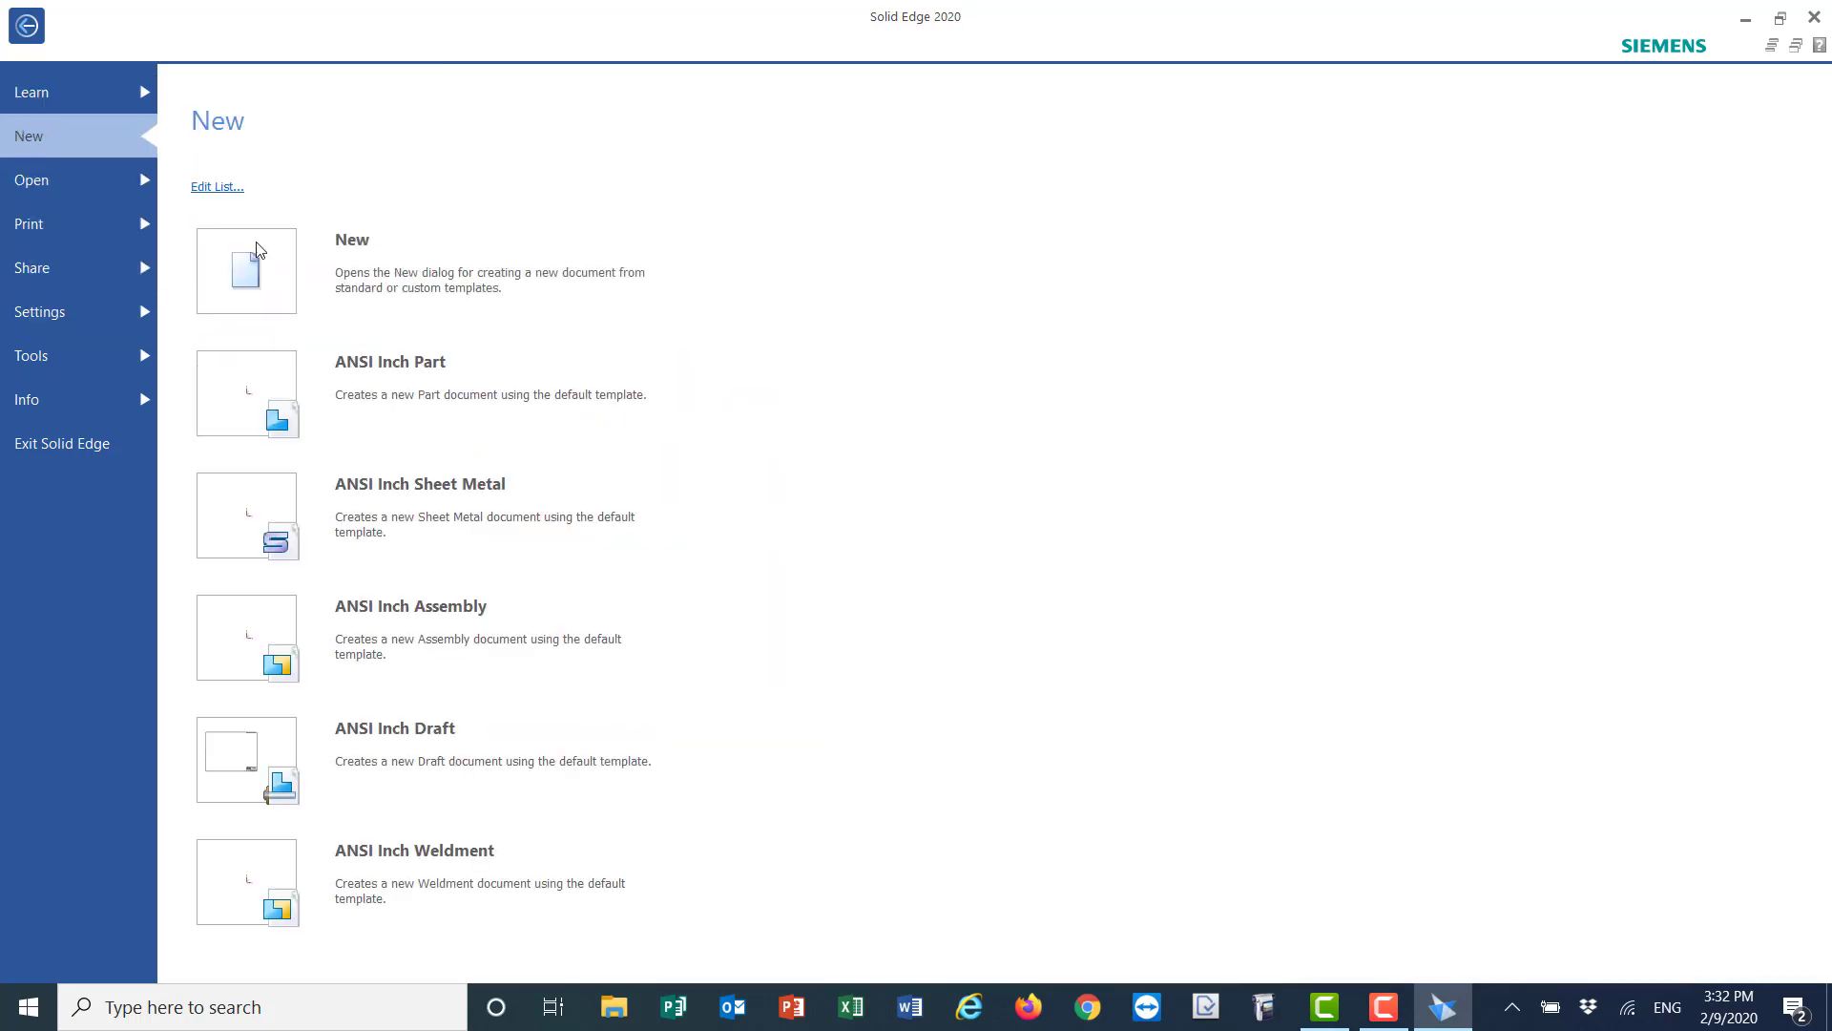
pyautogui.click(388, 284)
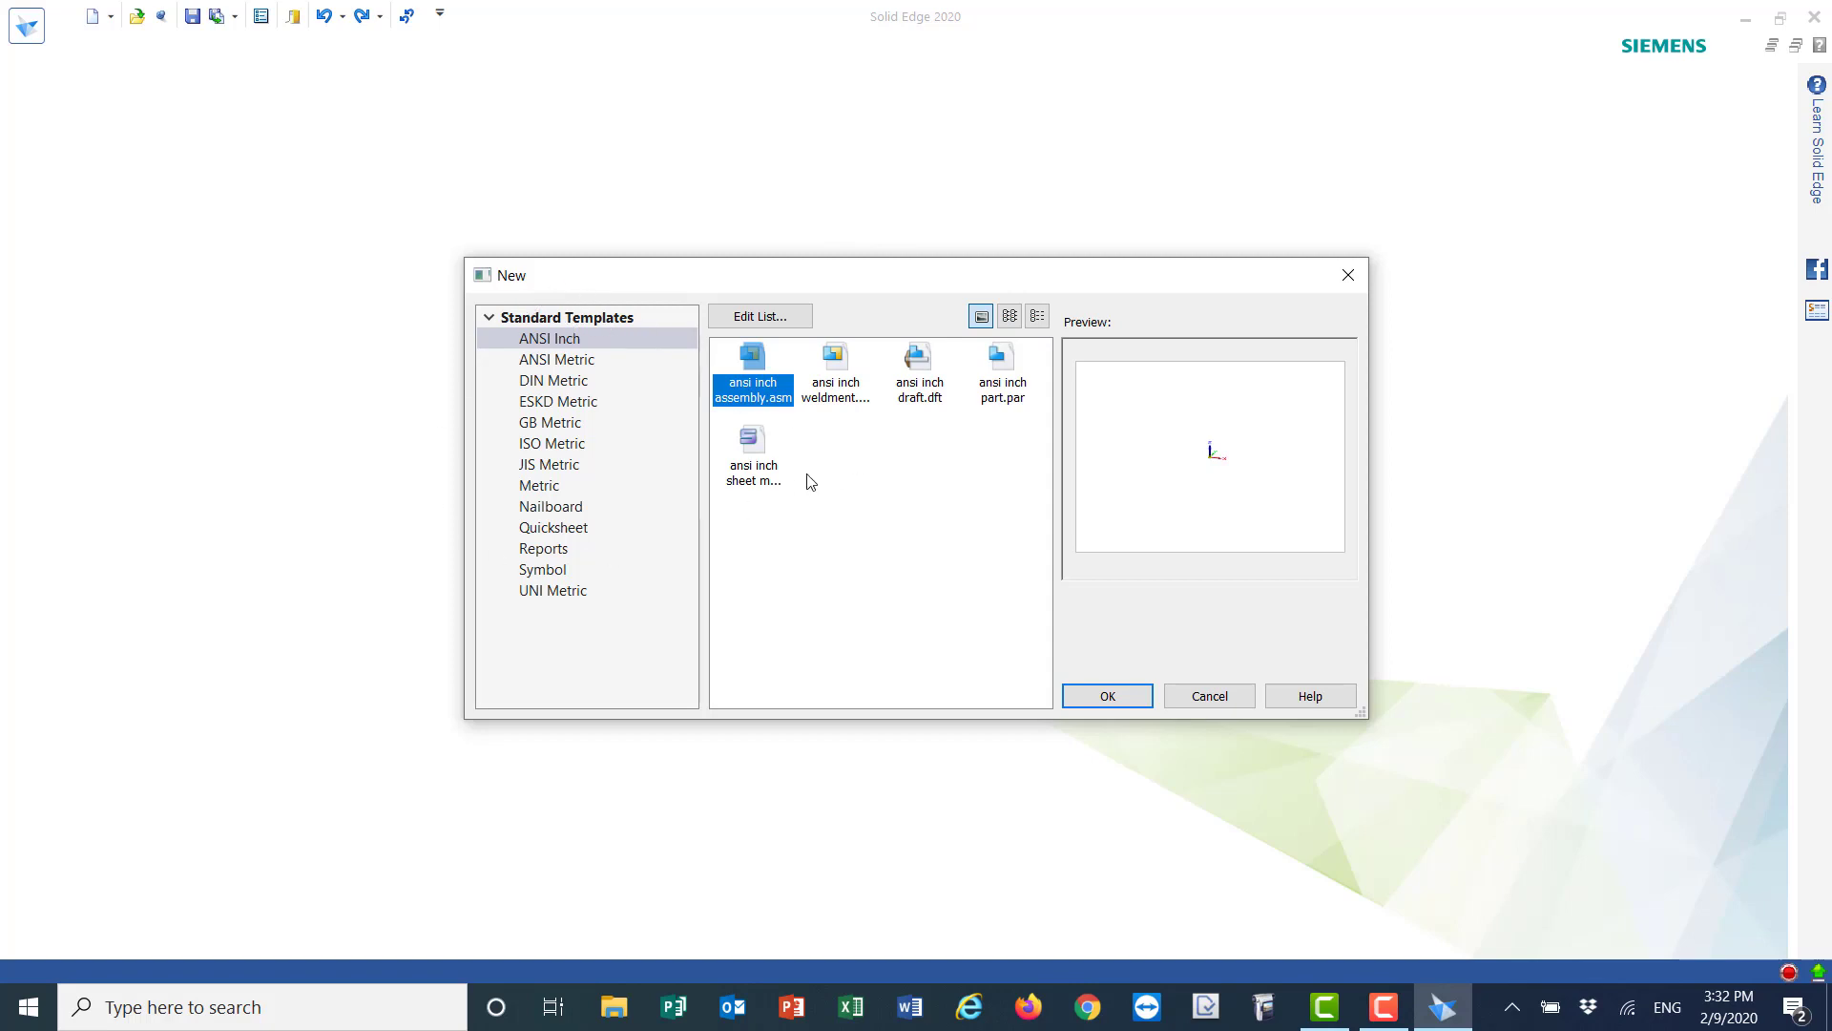
pyautogui.click(561, 360)
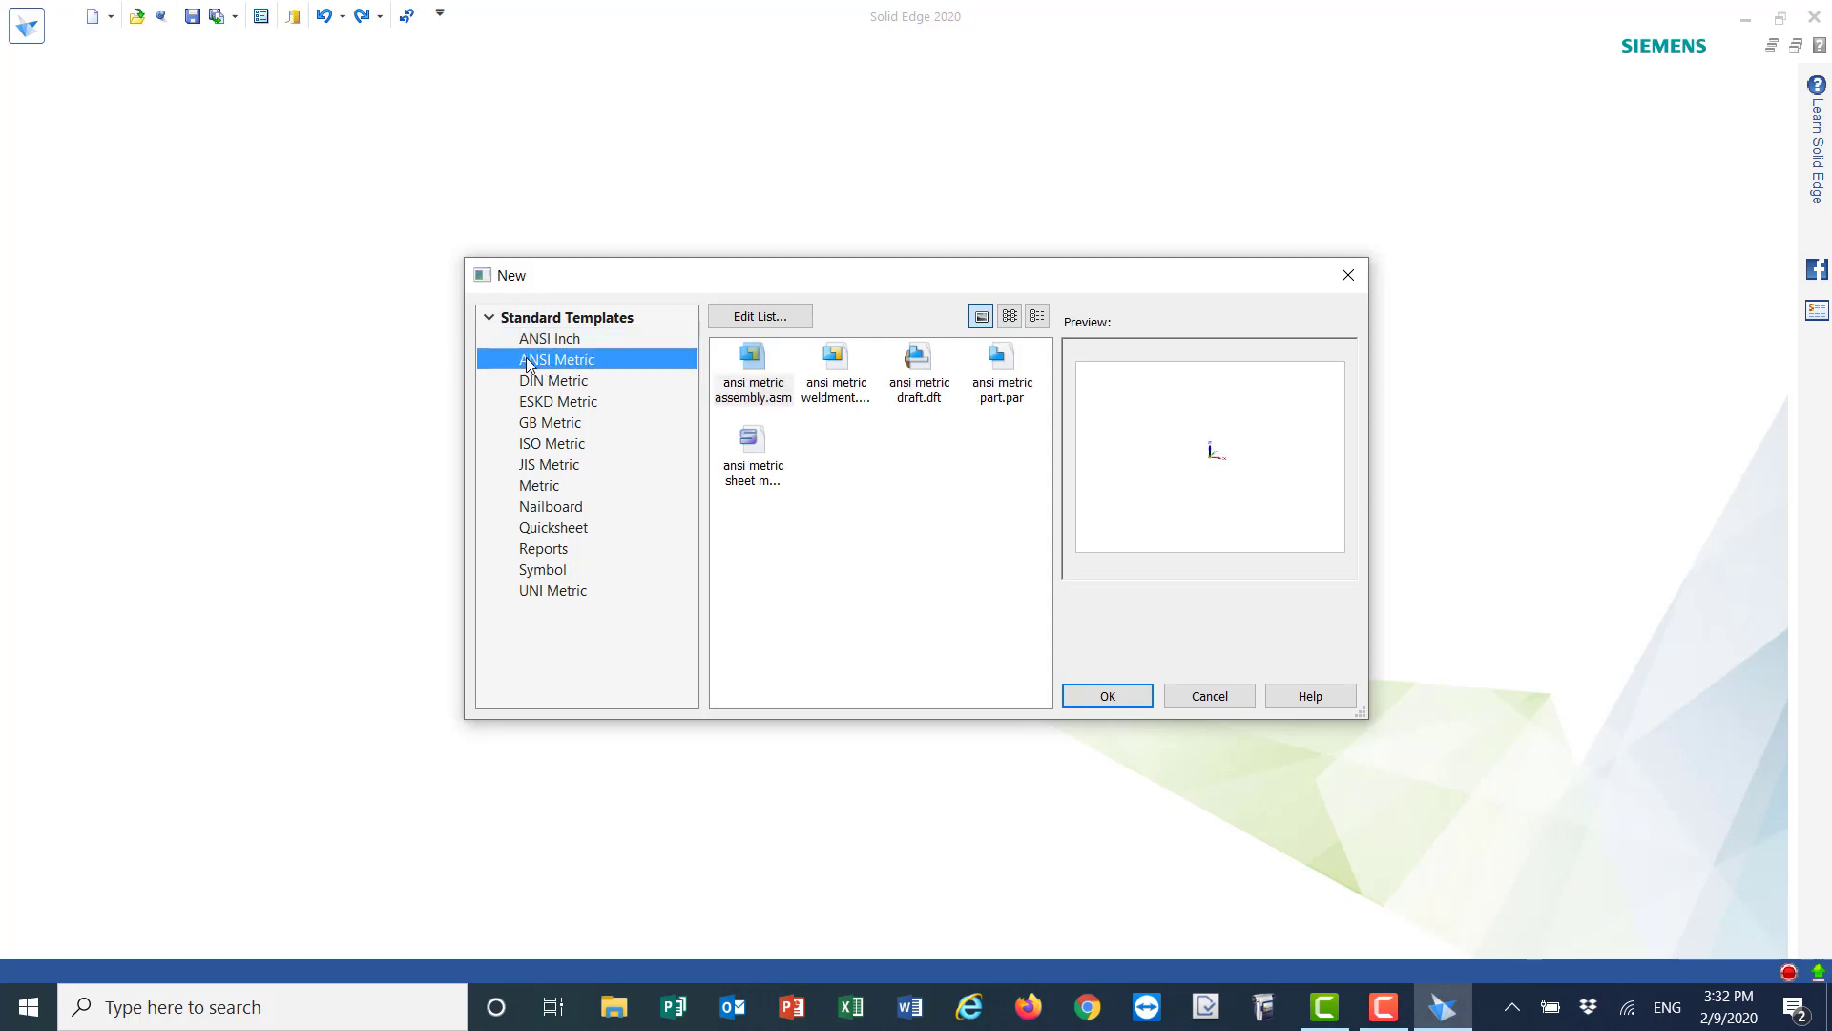
pyautogui.click(538, 446)
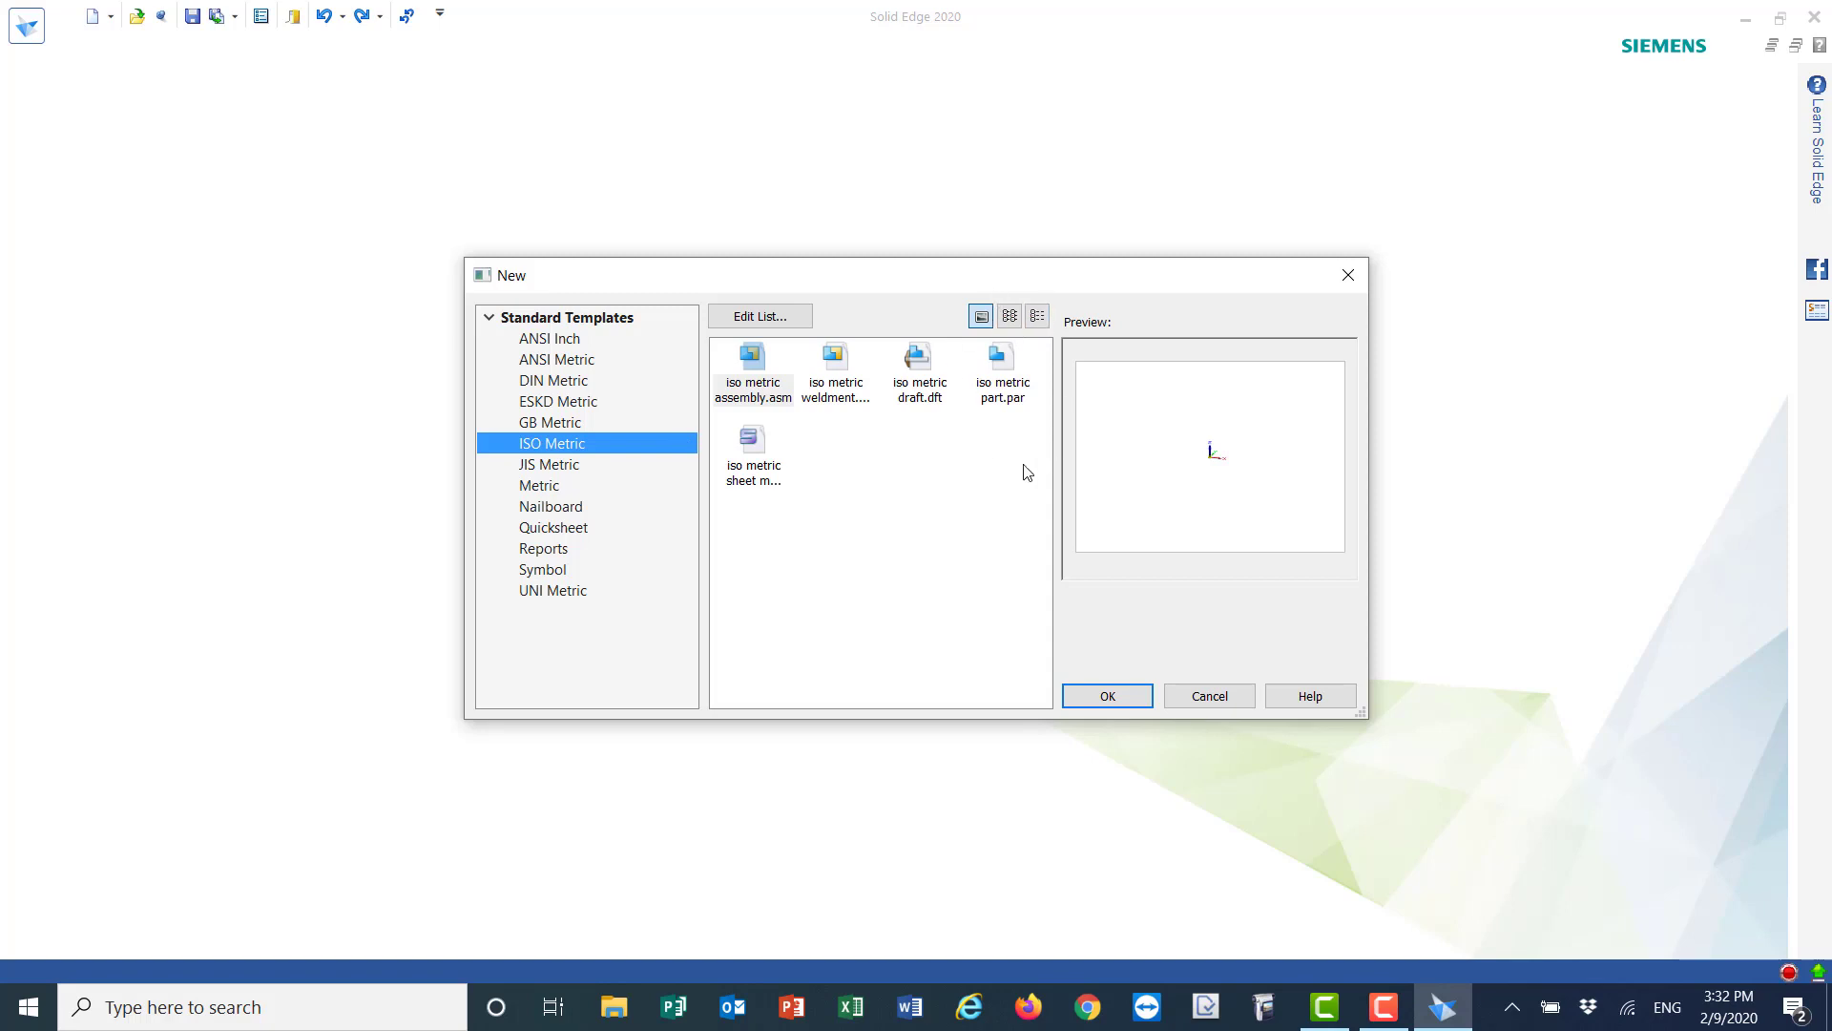
pyautogui.click(1001, 362)
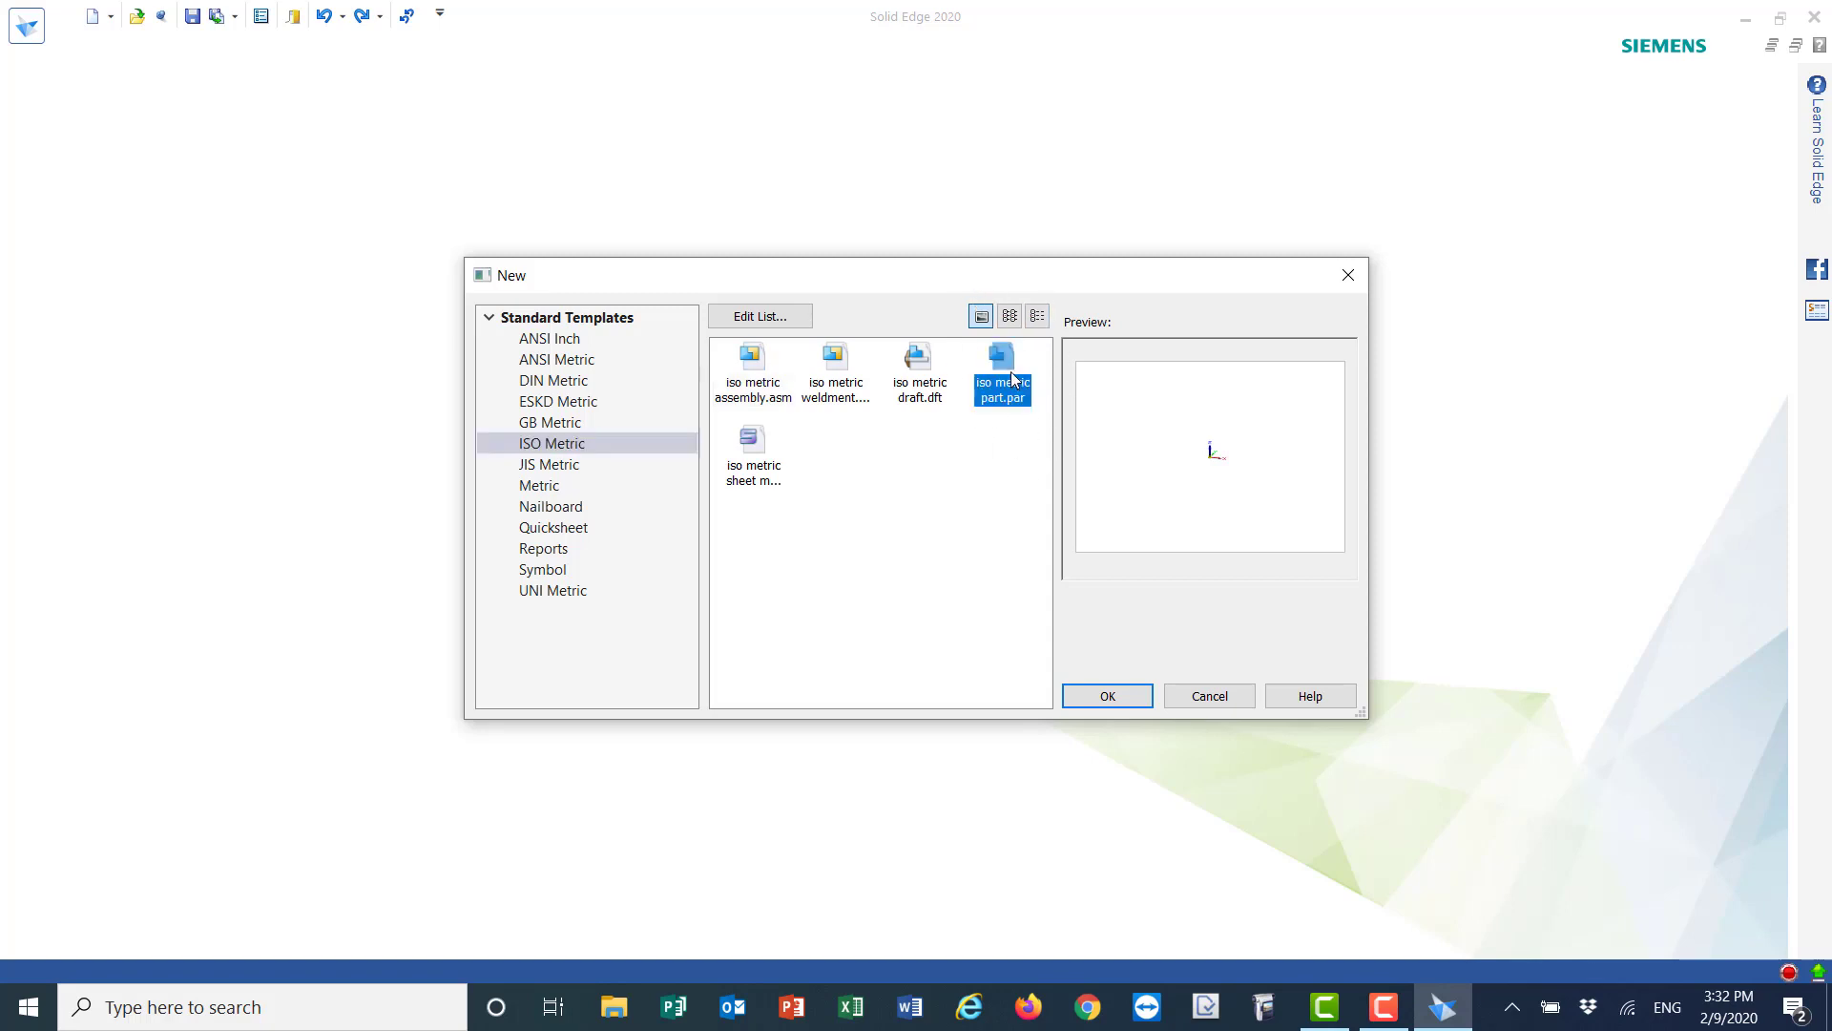
pyautogui.click(1108, 697)
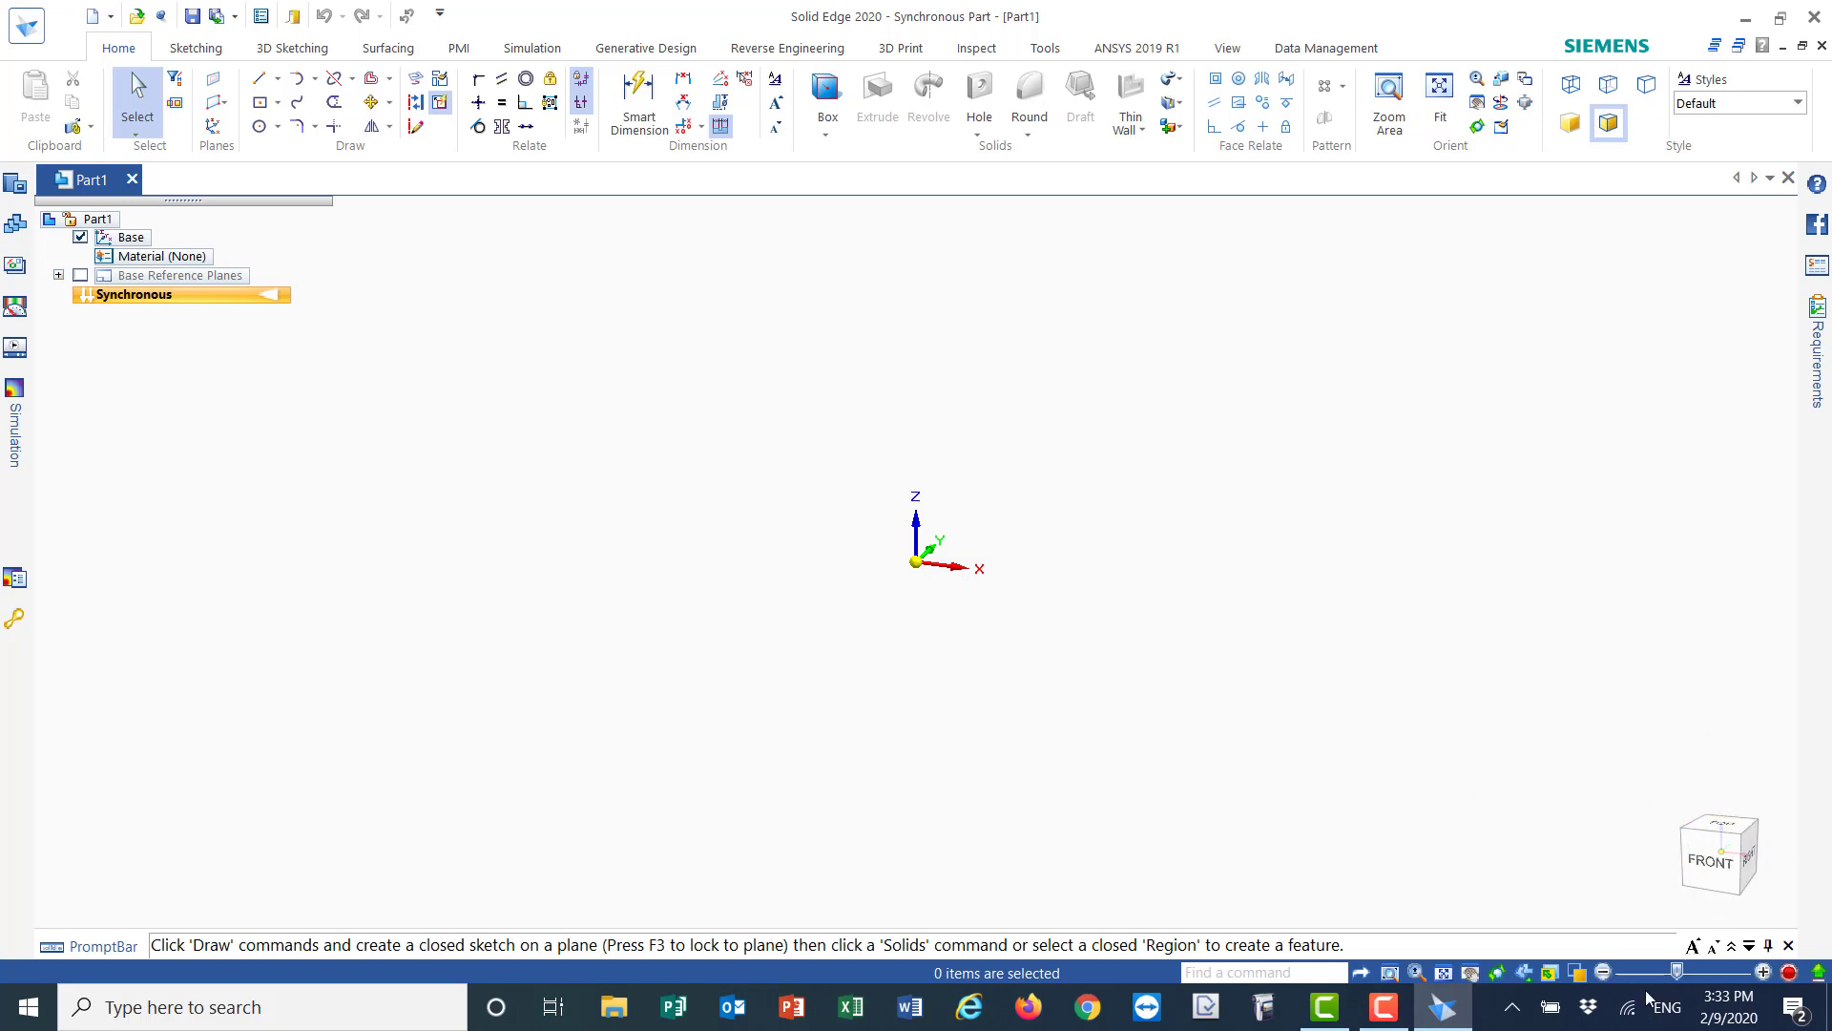
# - In the top view, sketch two concentric circles by center point below and left of the origin, the outer about 78 mm in diameter
pyautogui.click(1721, 825)
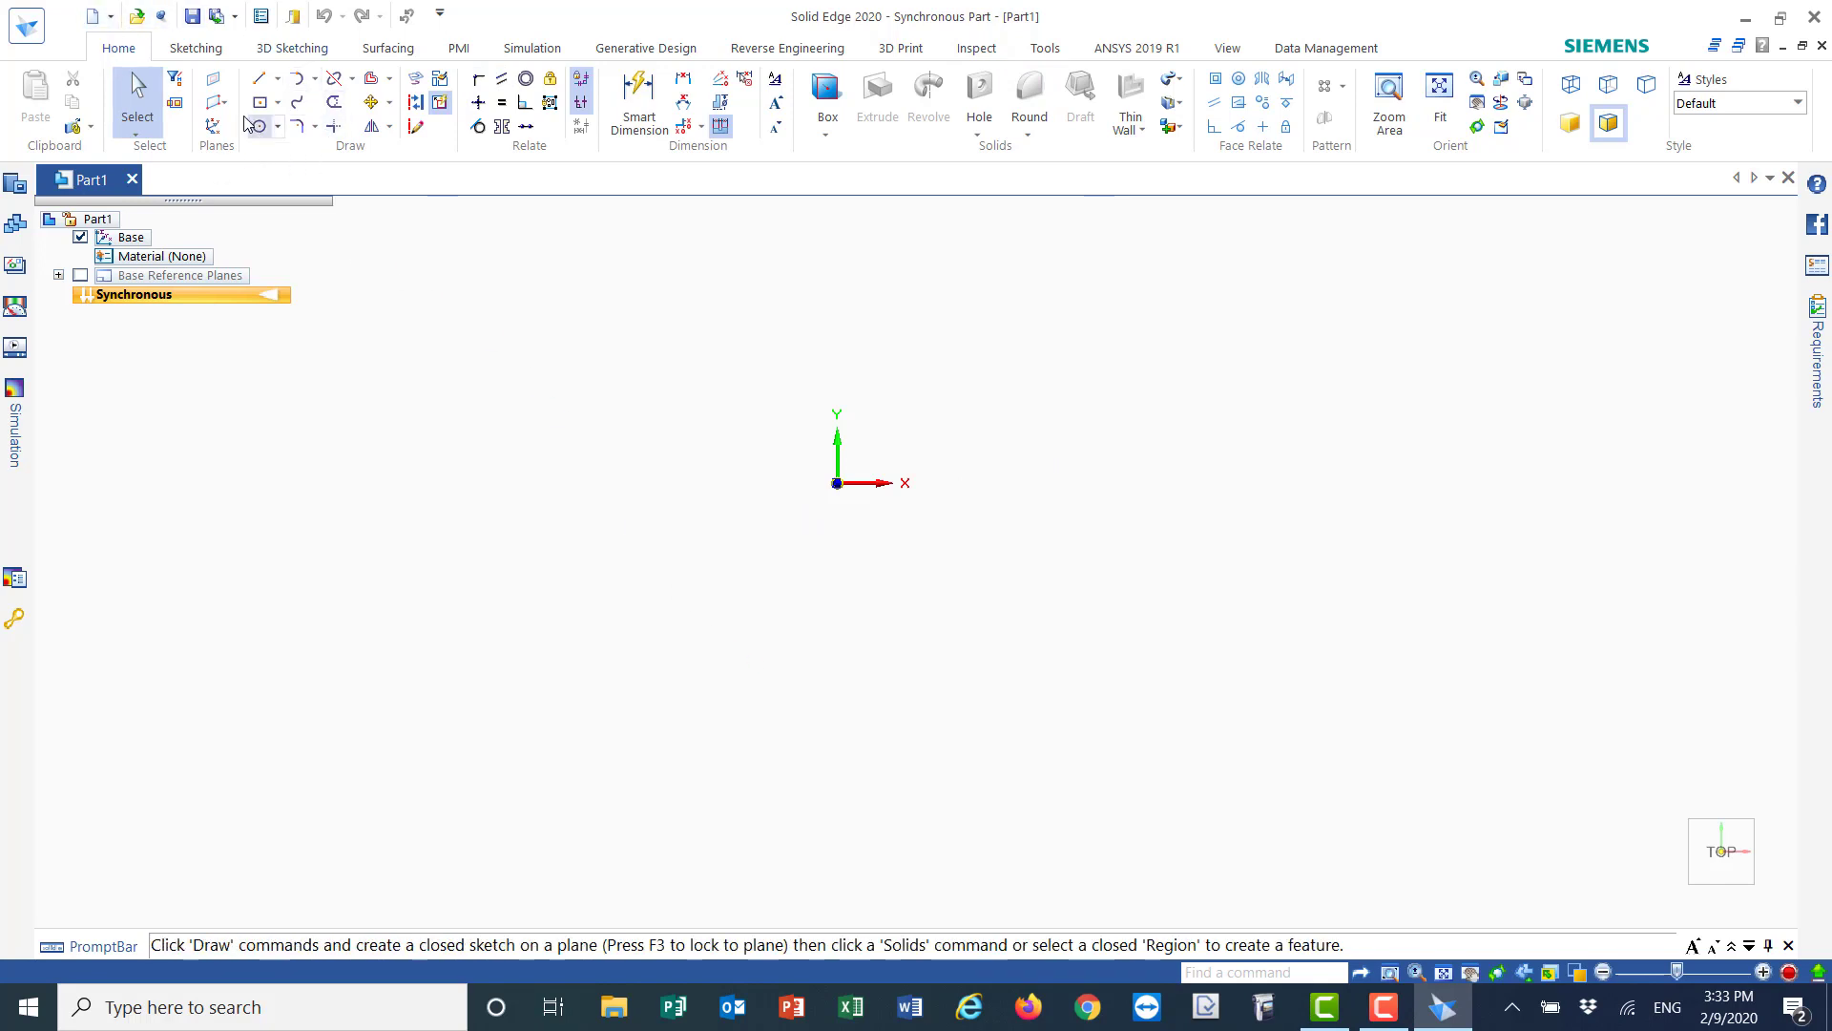
pyautogui.click(276, 127)
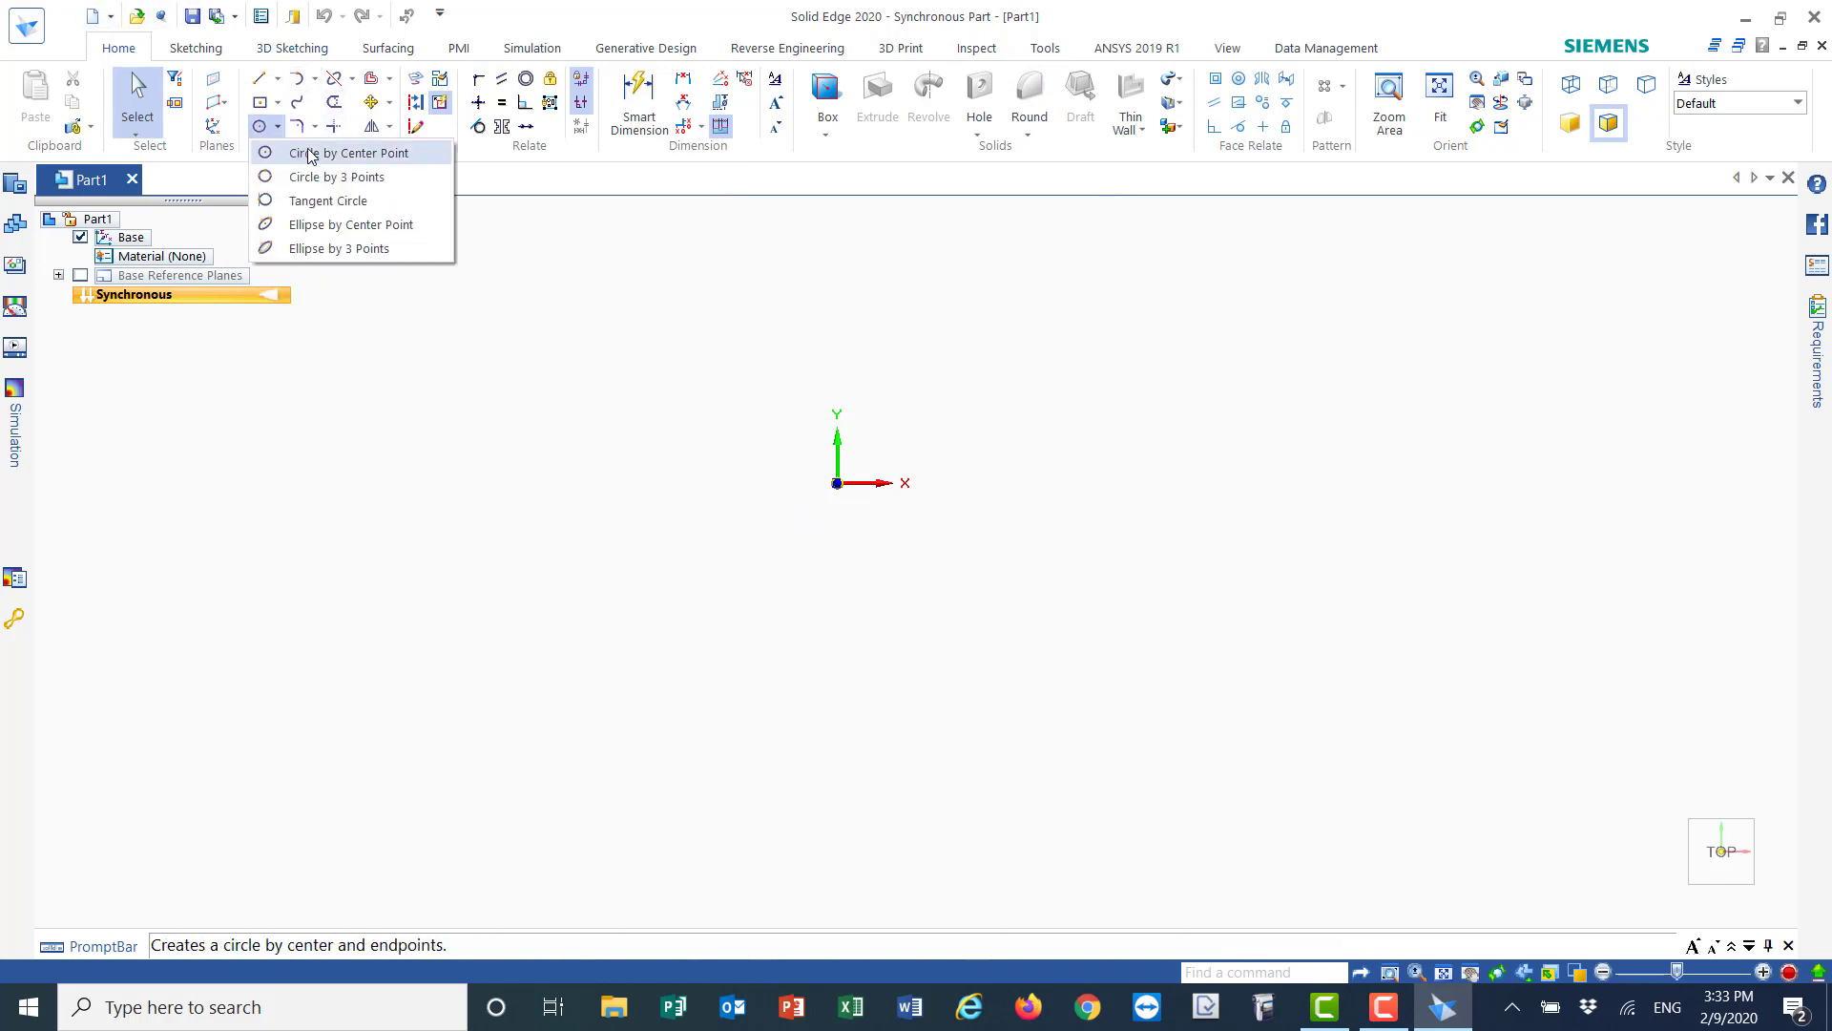
pyautogui.click(310, 154)
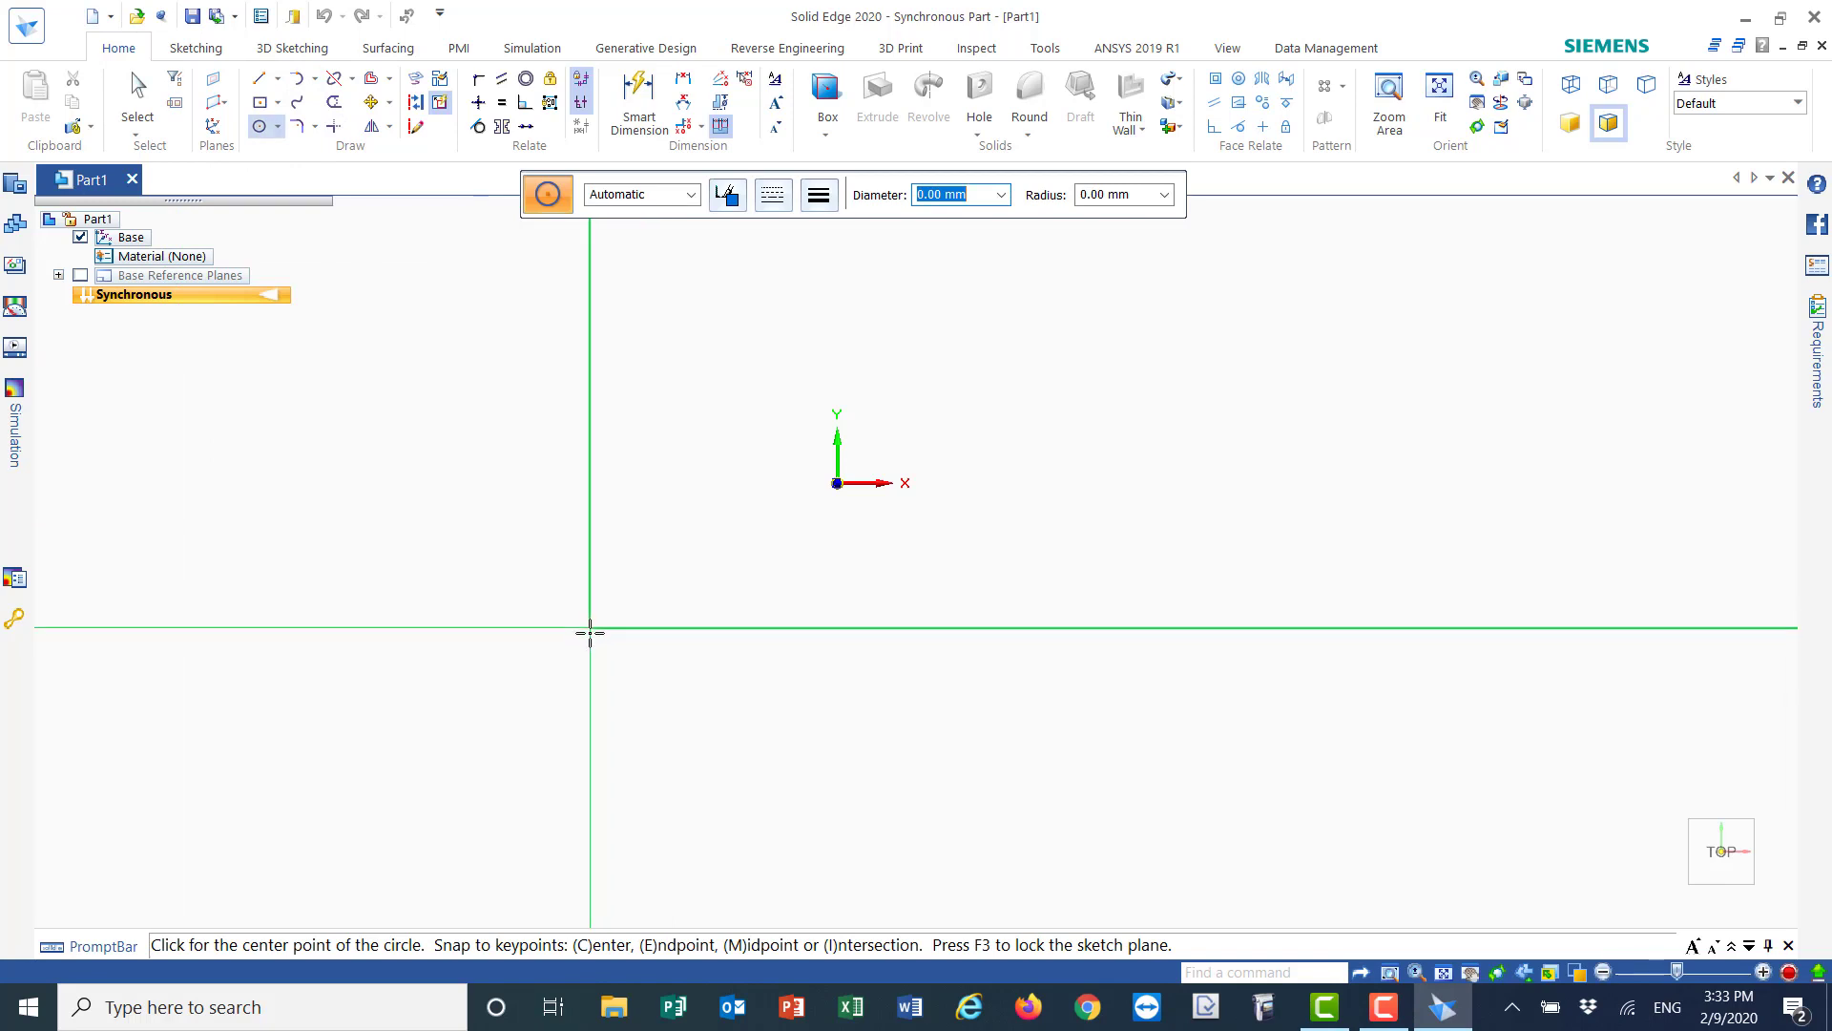
pyautogui.click(589, 637)
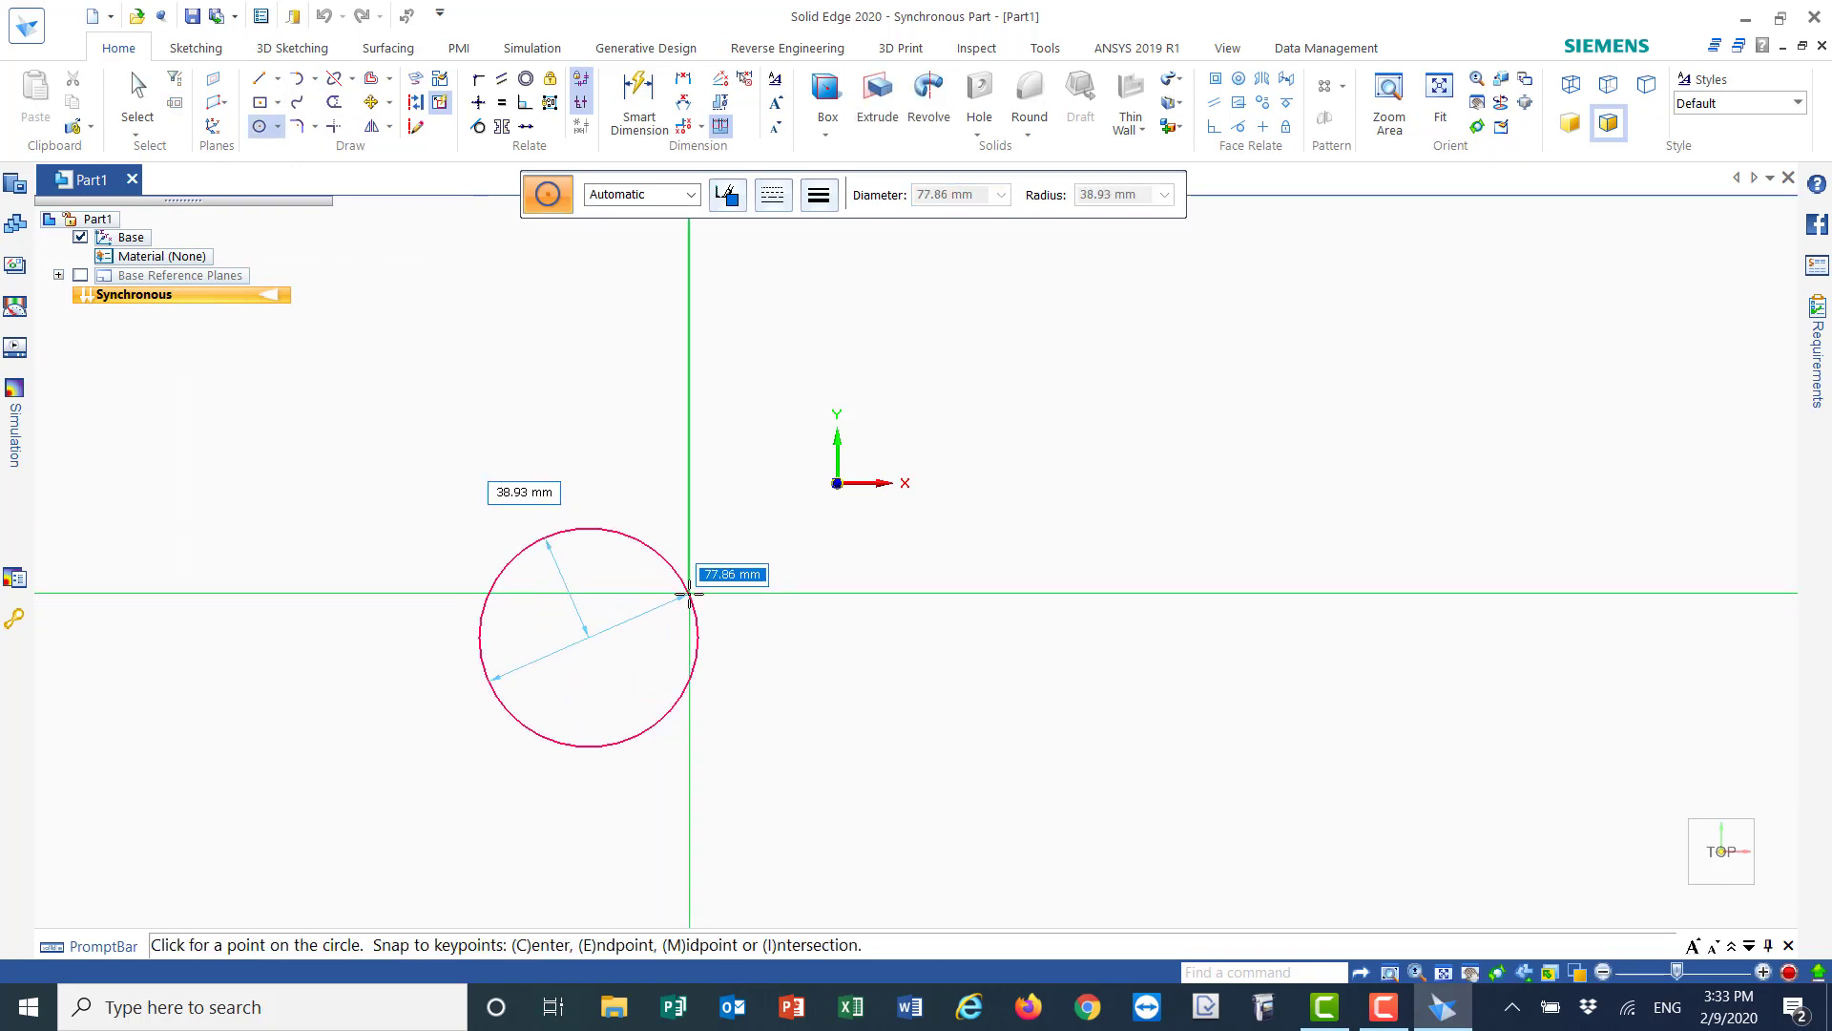
pyautogui.click(689, 593)
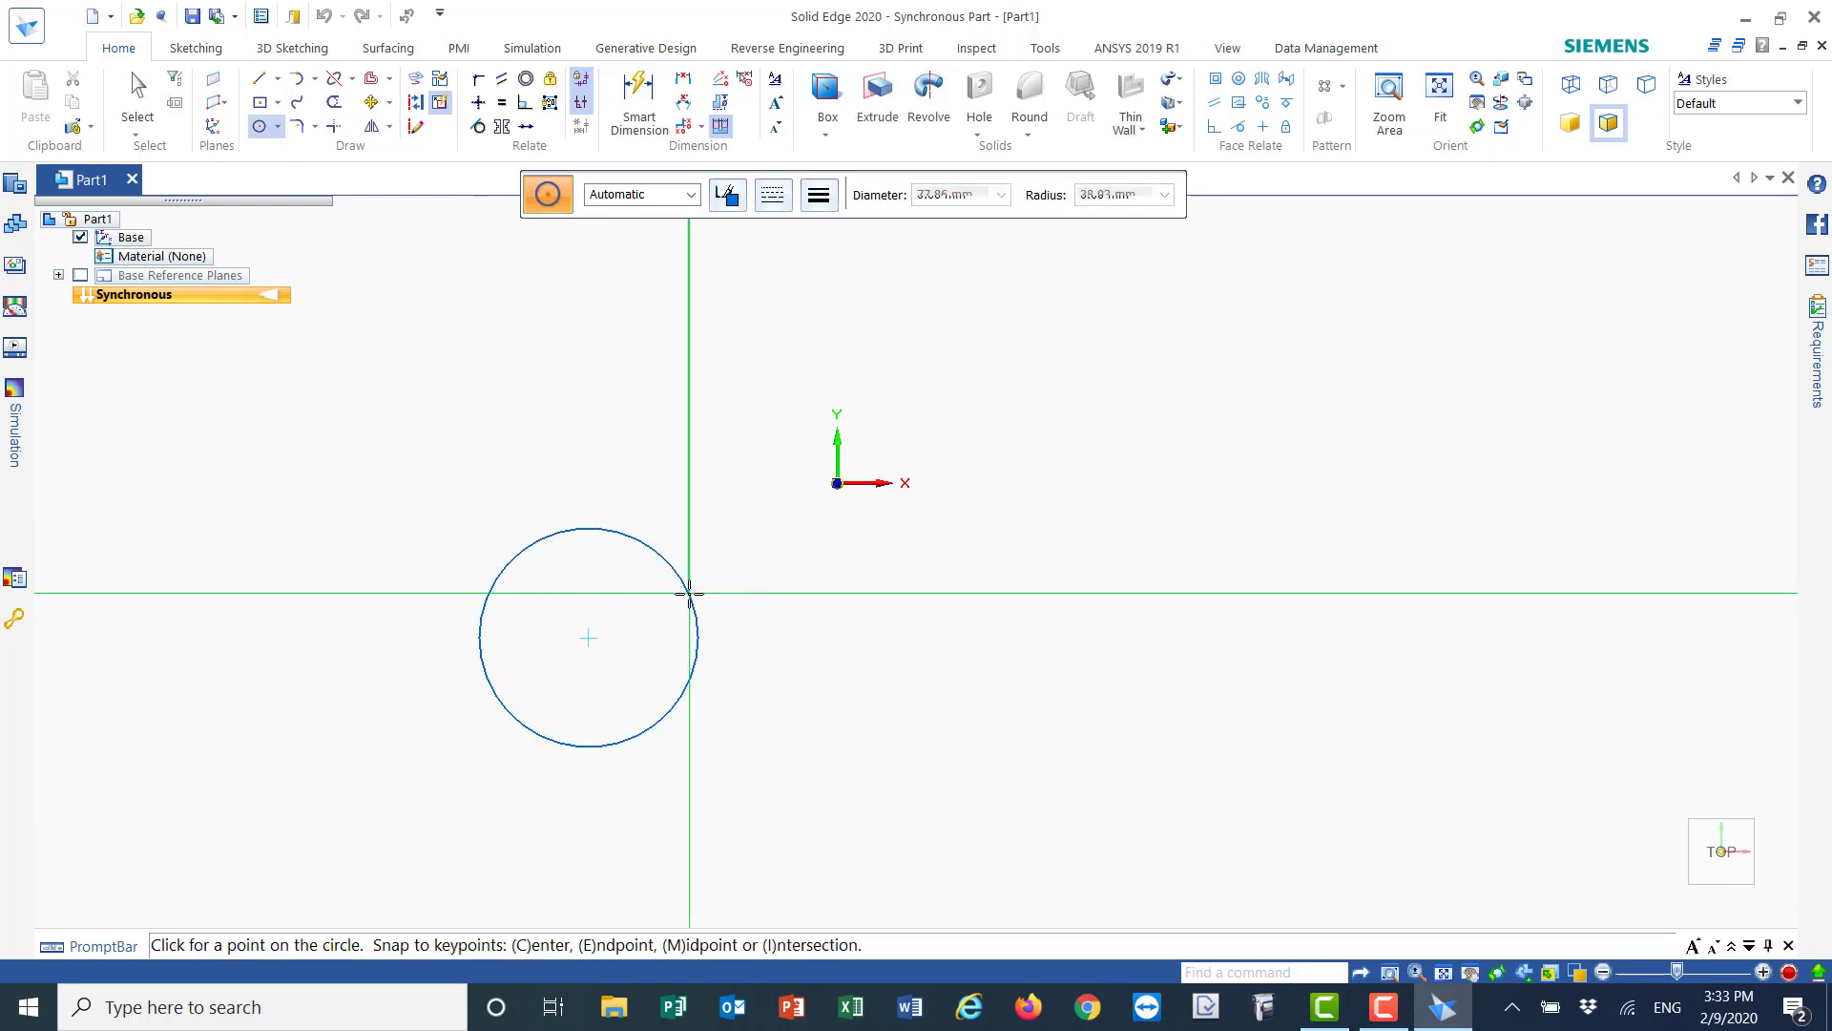
pyautogui.click(589, 636)
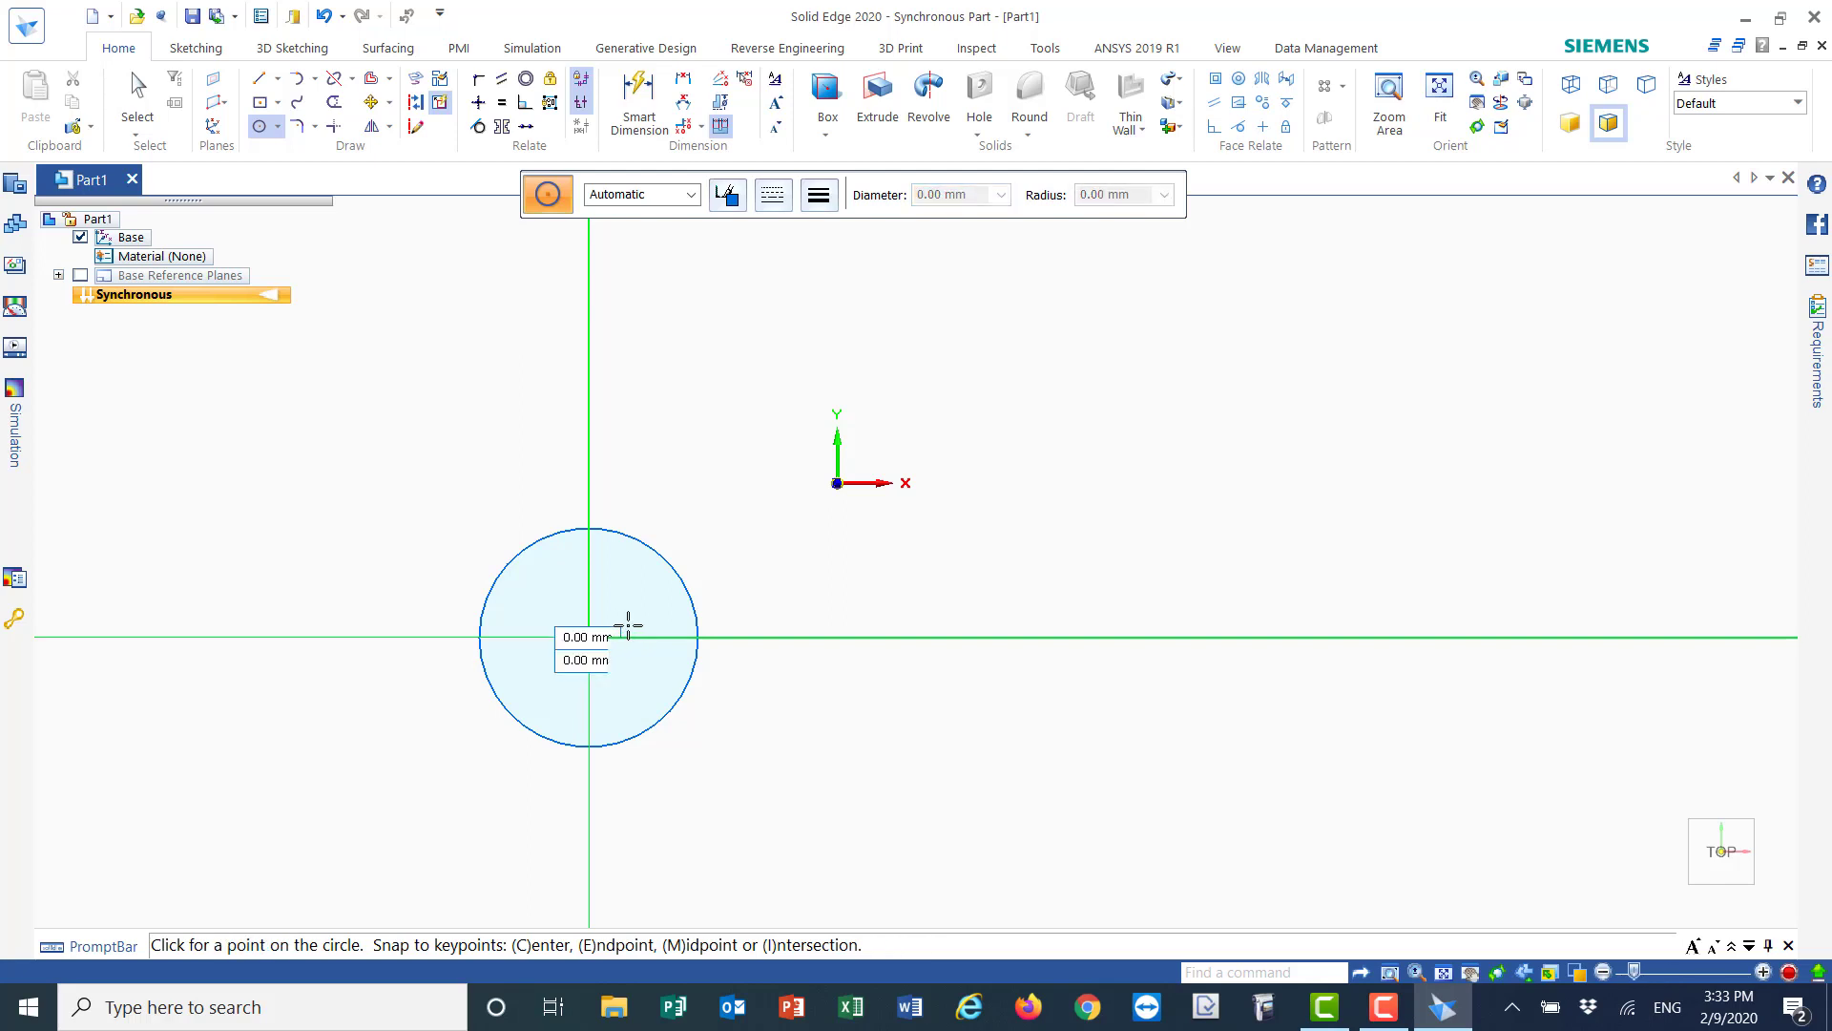
pyautogui.click(645, 622)
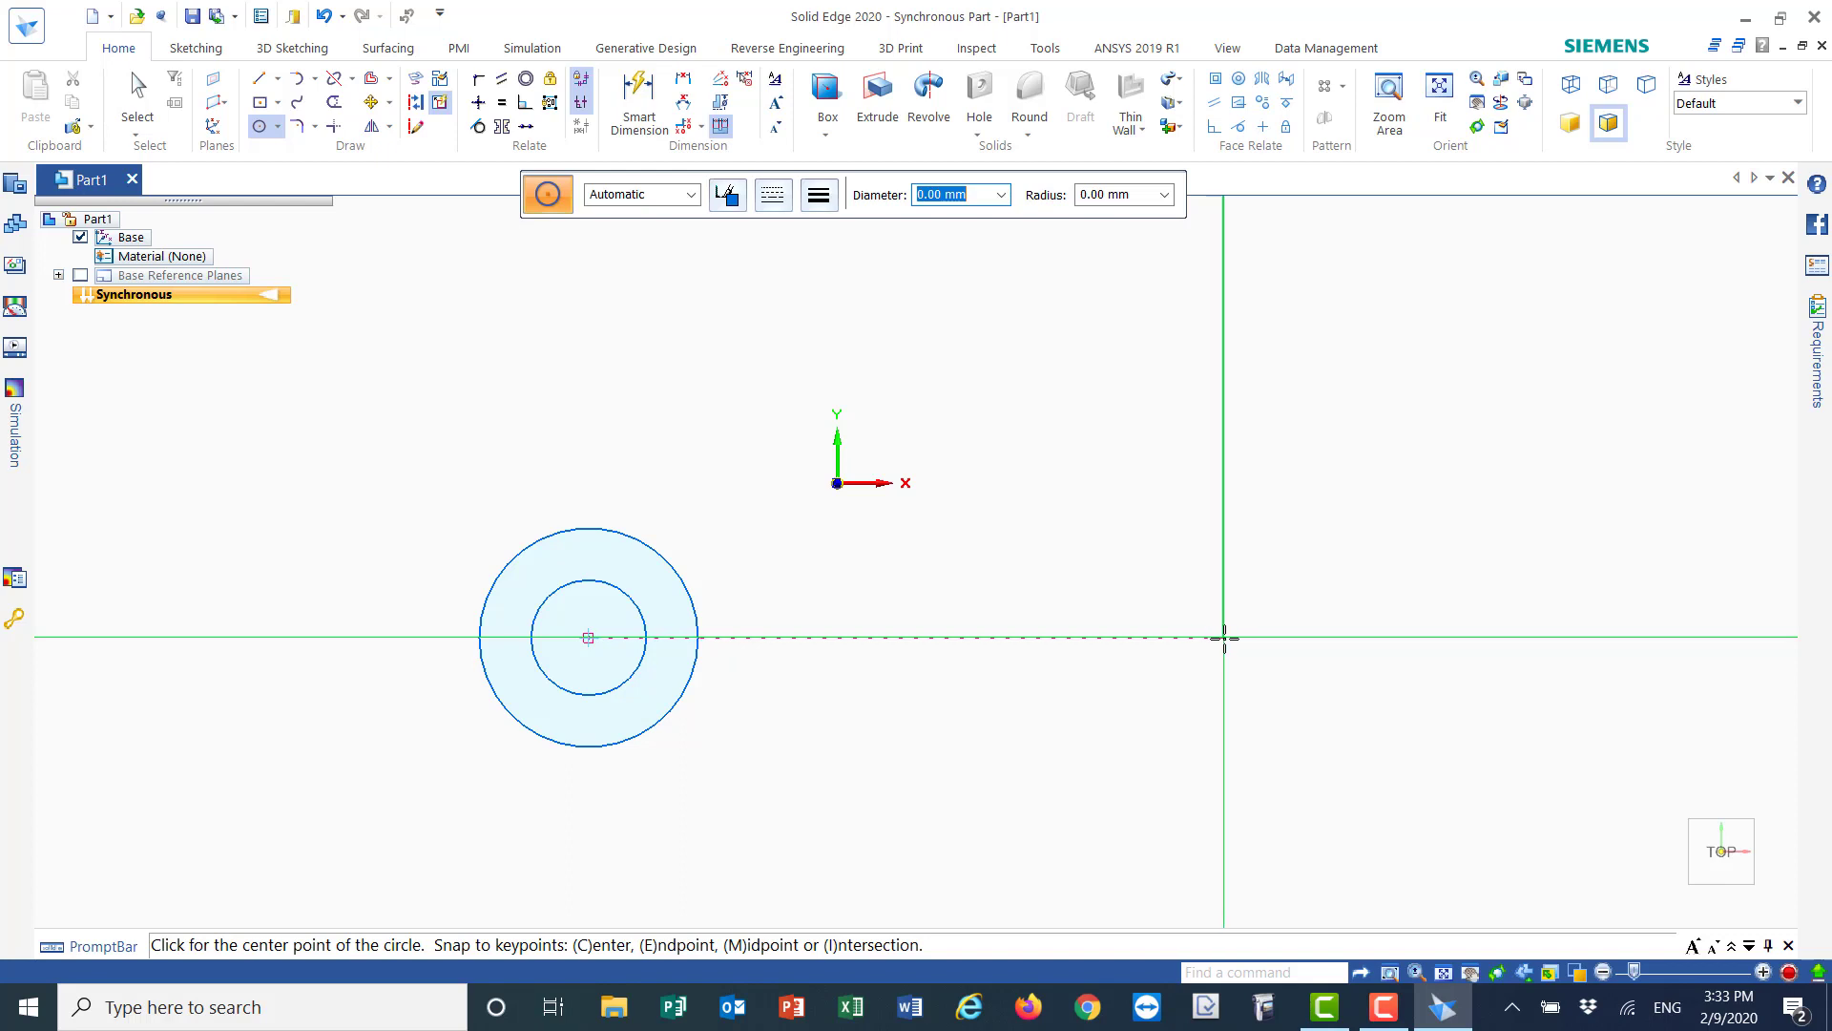
# - Sketch two smaller concentric circles to the right, centers horizontally aligned with the first pair, the inner about 35 mm in diameter
pyautogui.click(1224, 636)
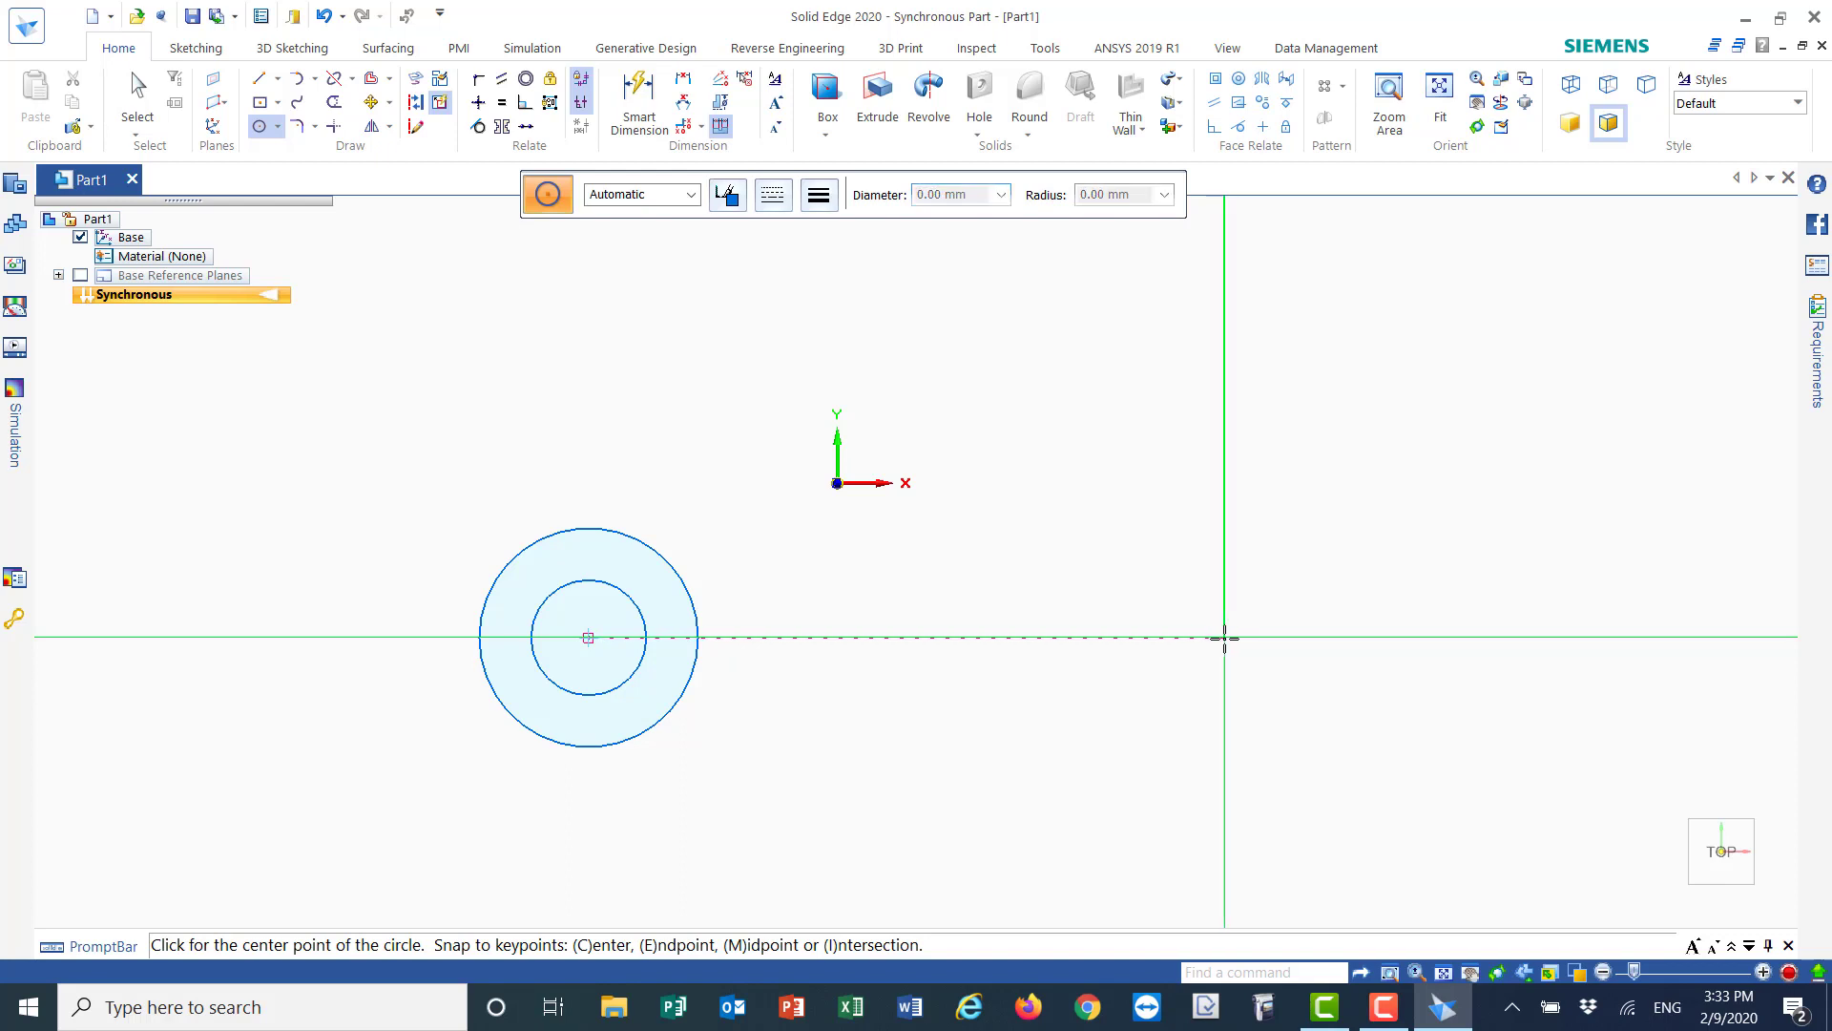
pyautogui.click(1155, 586)
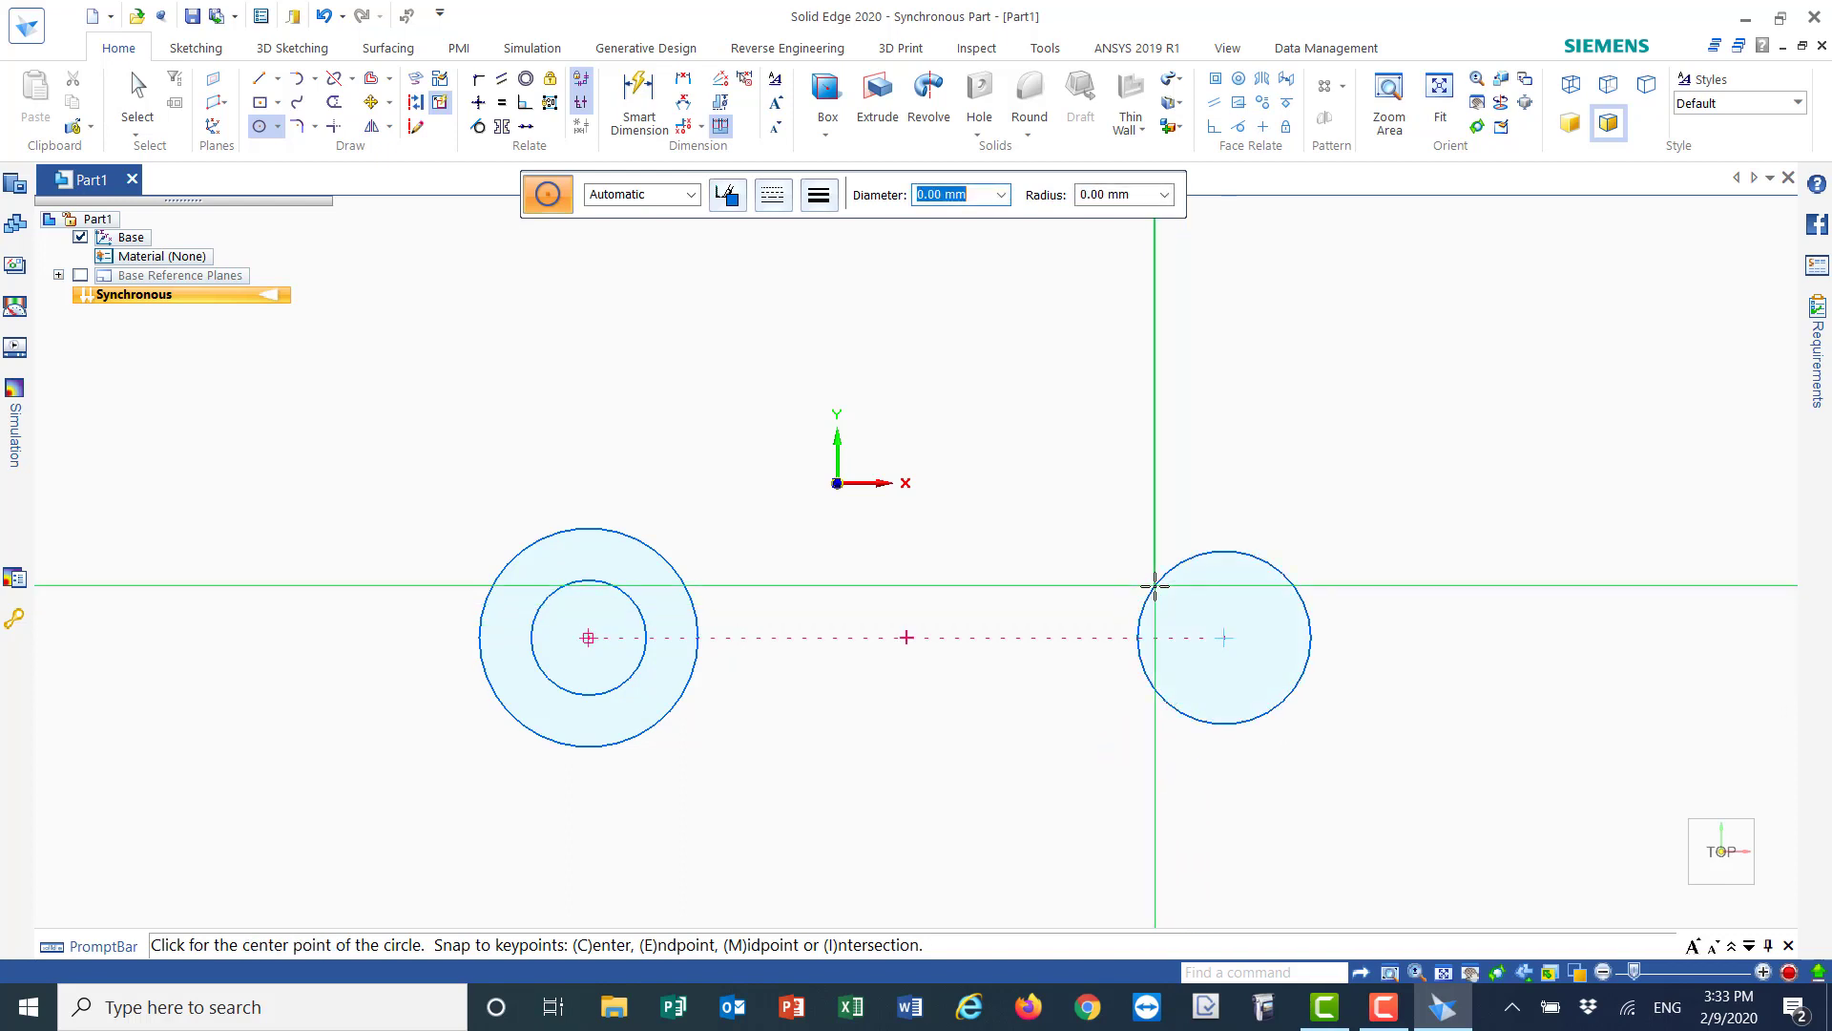
pyautogui.click(1224, 637)
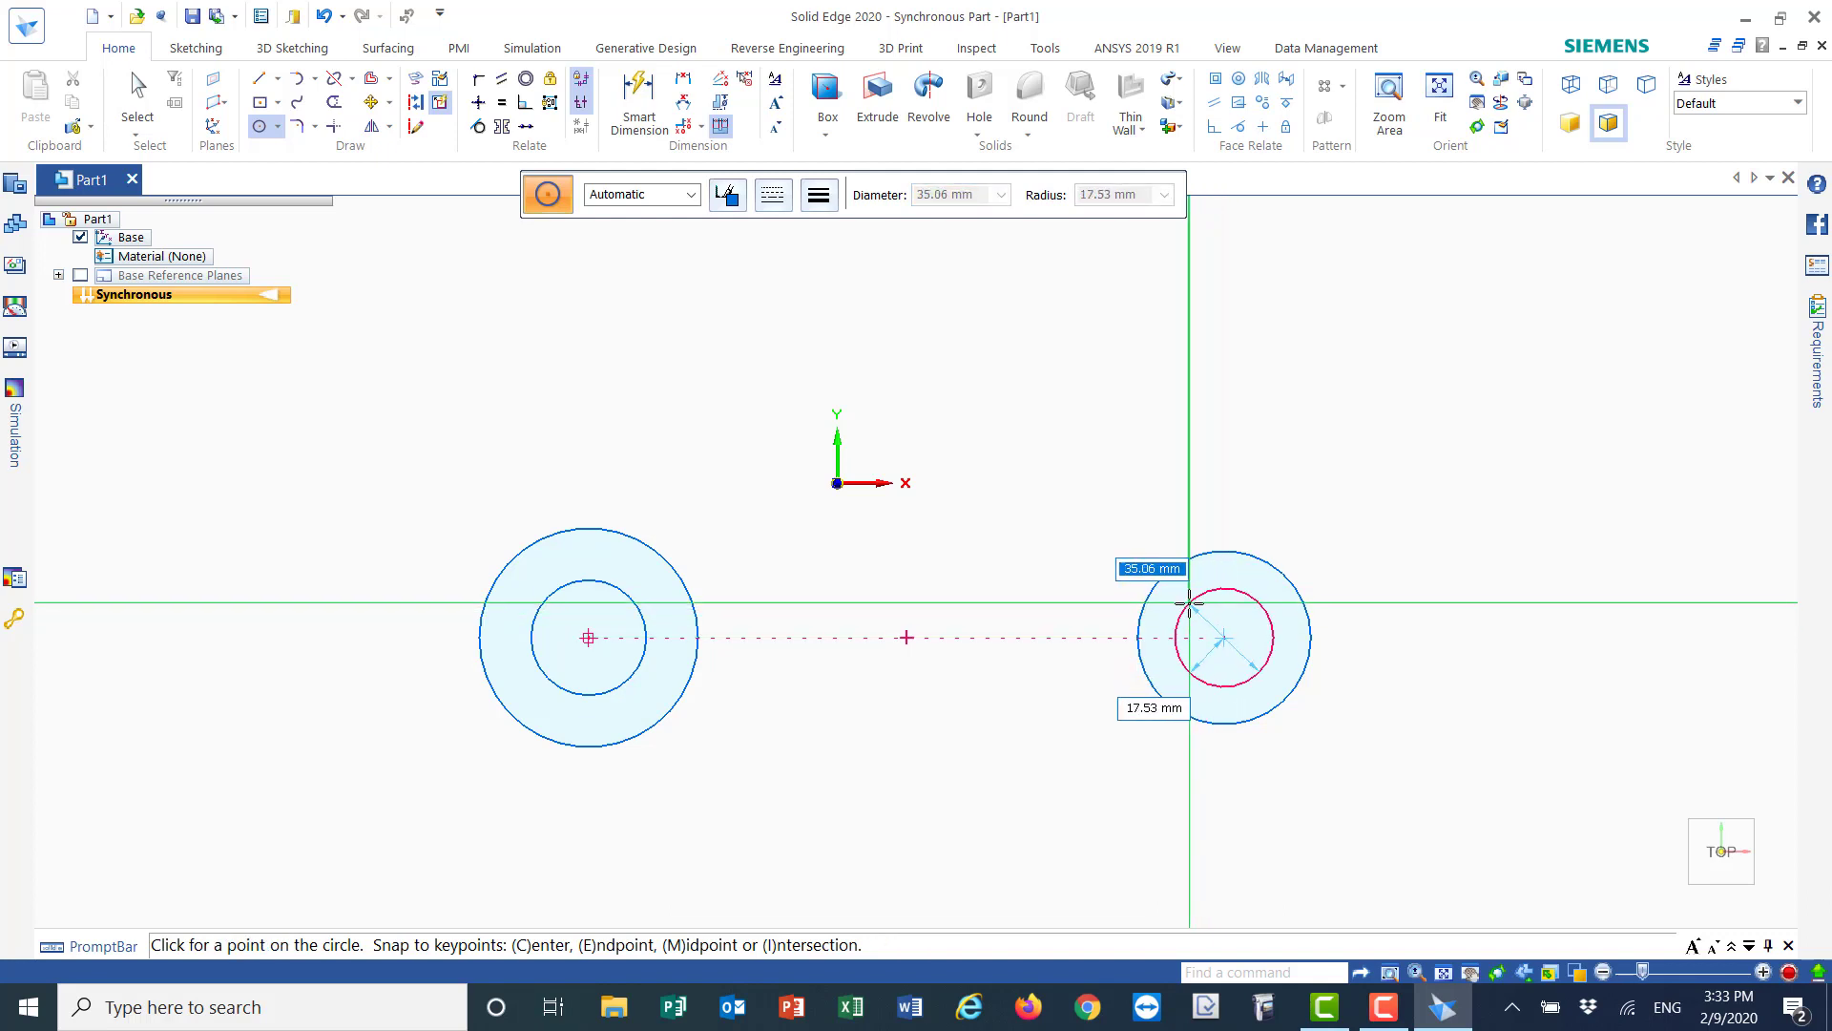
pyautogui.click(1190, 603)
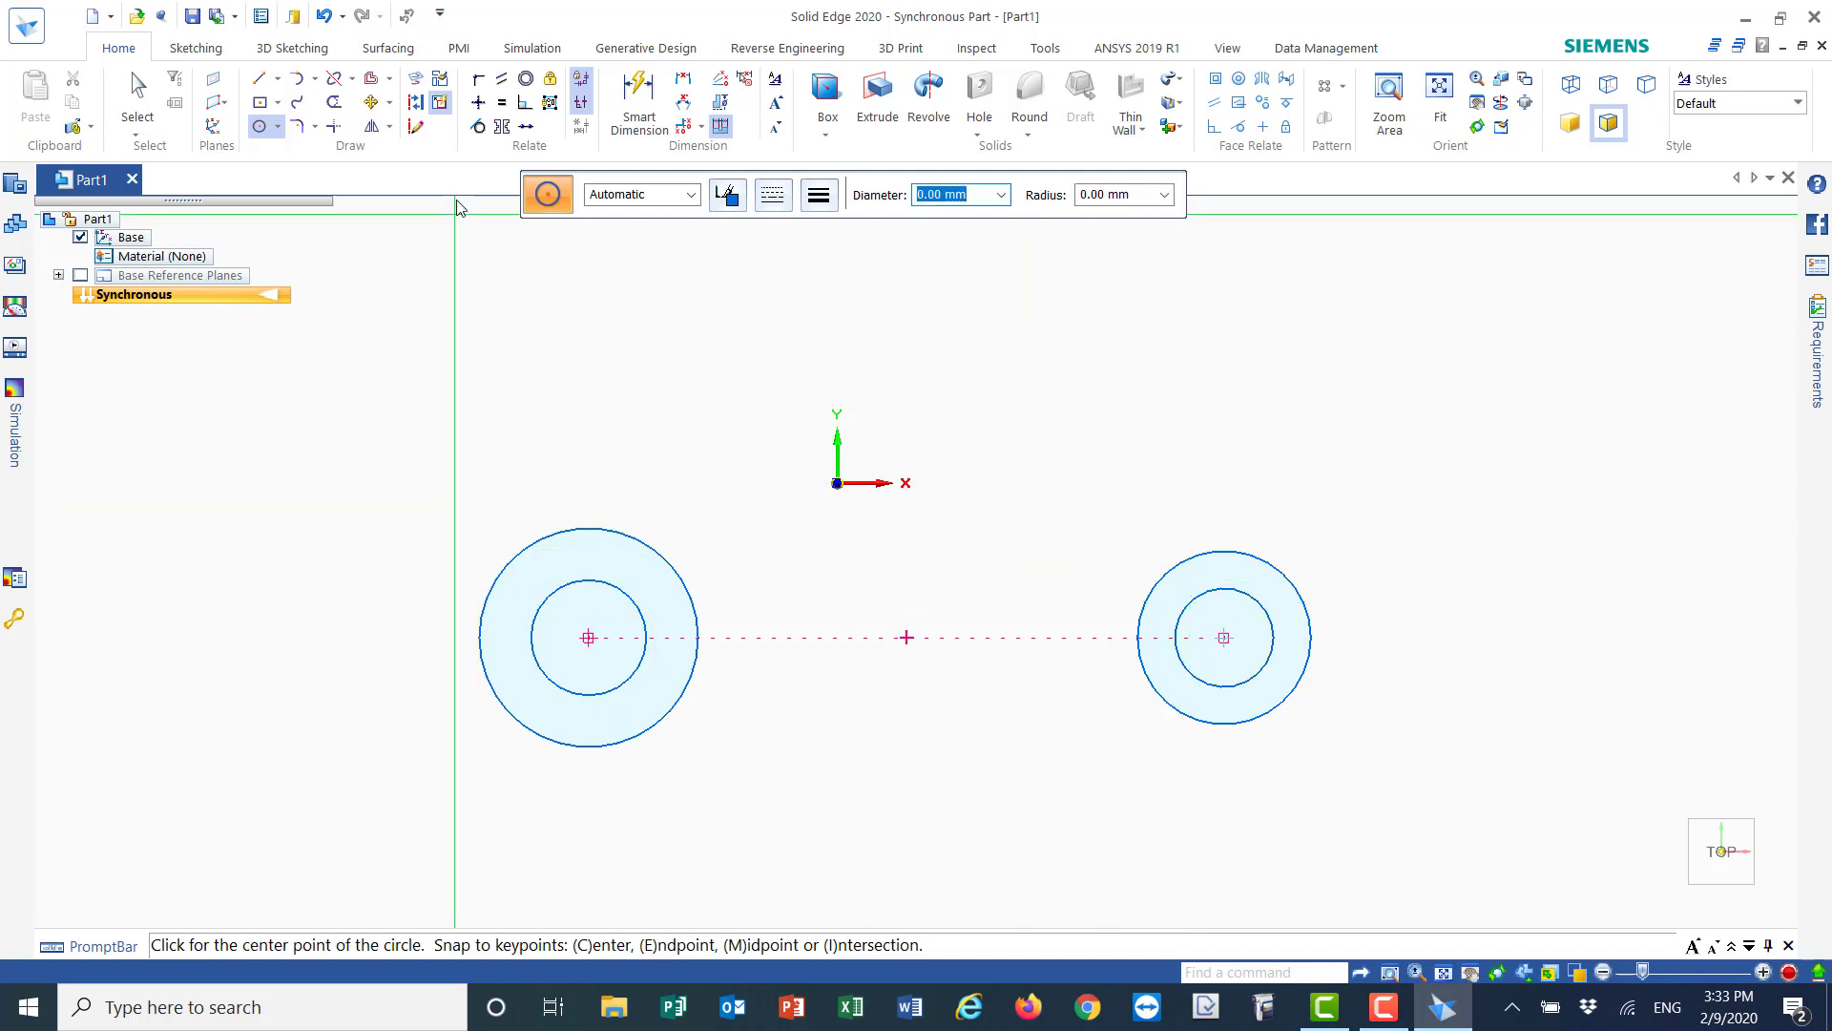
# - Dimension the horizontal distance between the centers of the two circle pairs and set it to 120 mm
pyautogui.click(684, 78)
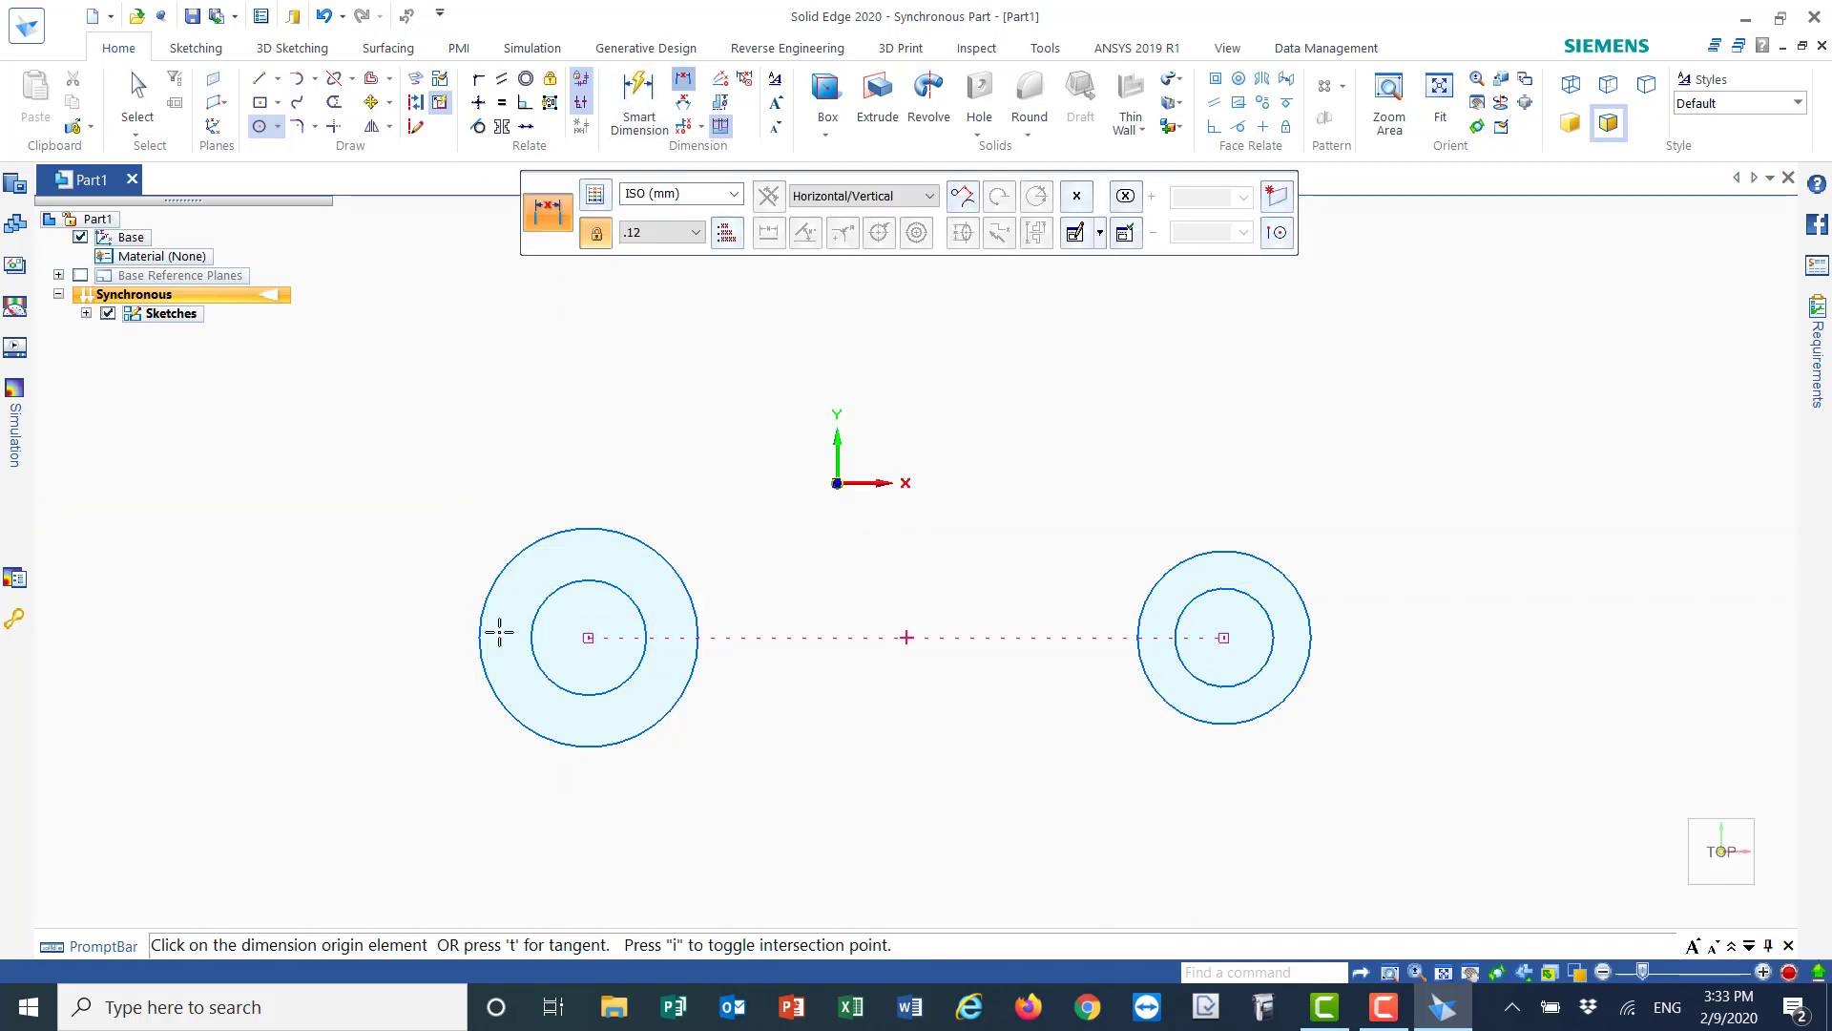
pyautogui.click(586, 694)
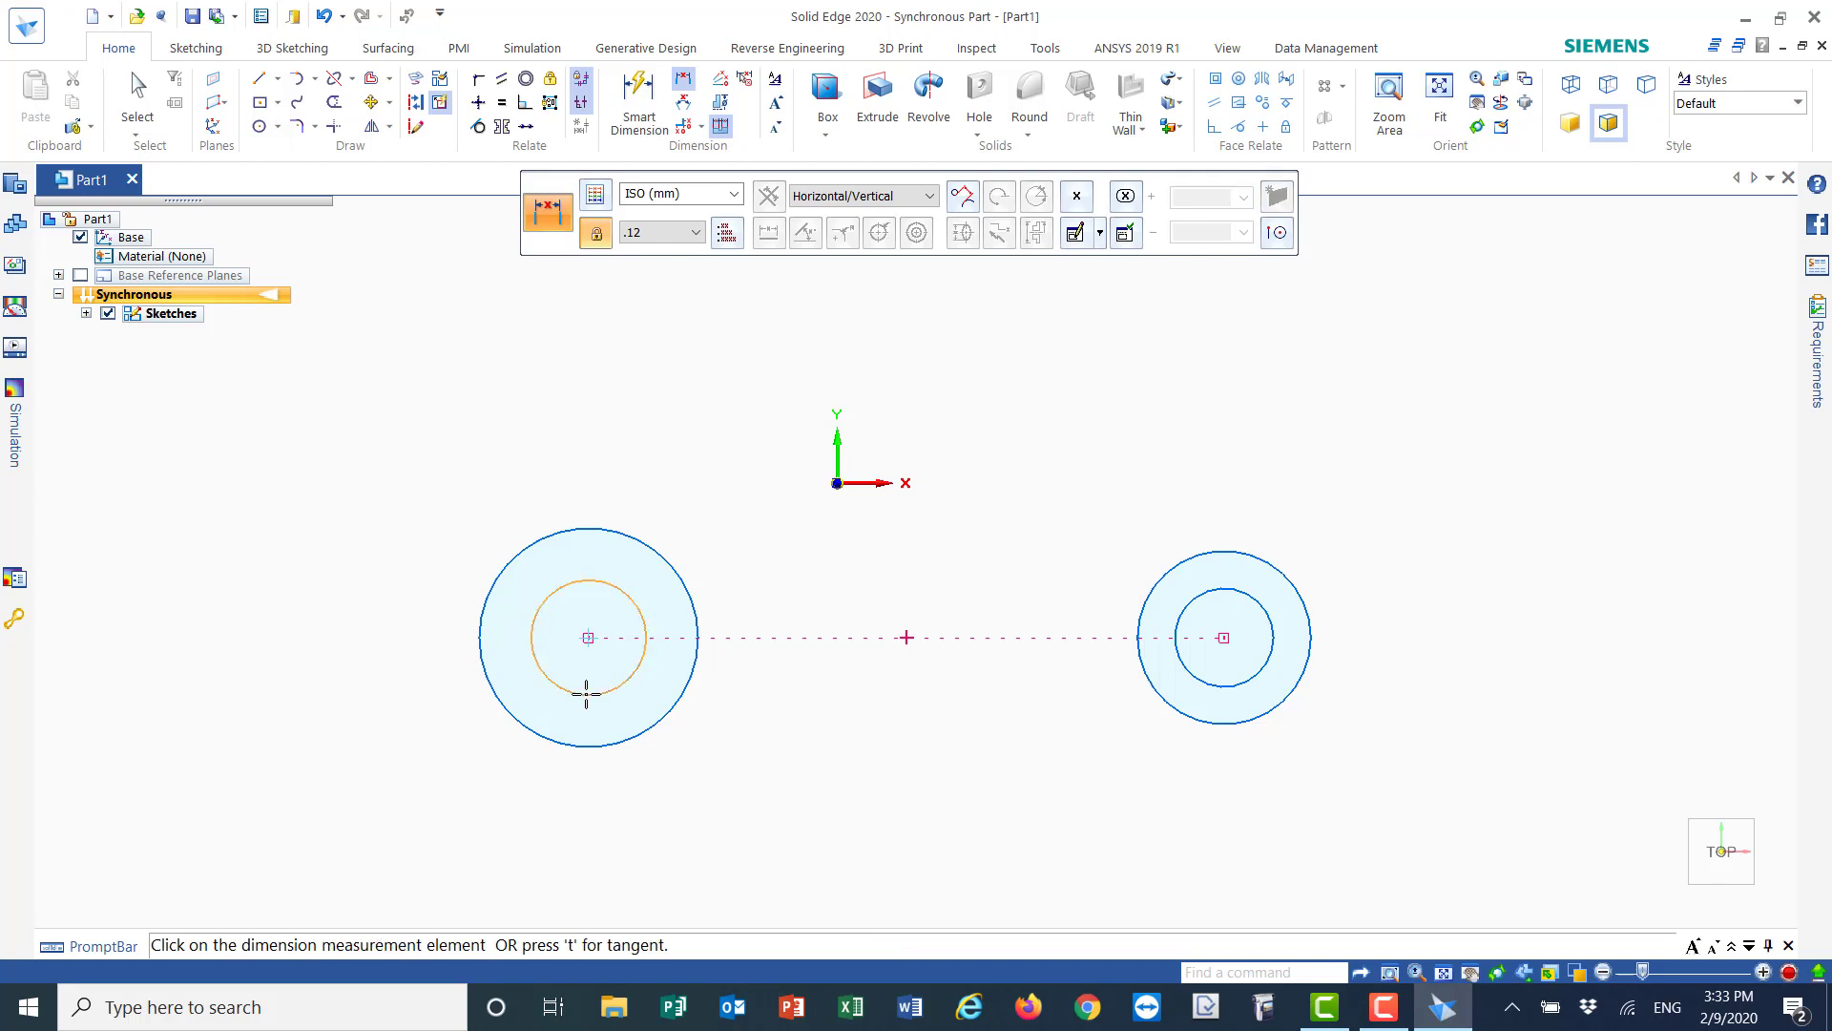
pyautogui.click(1250, 676)
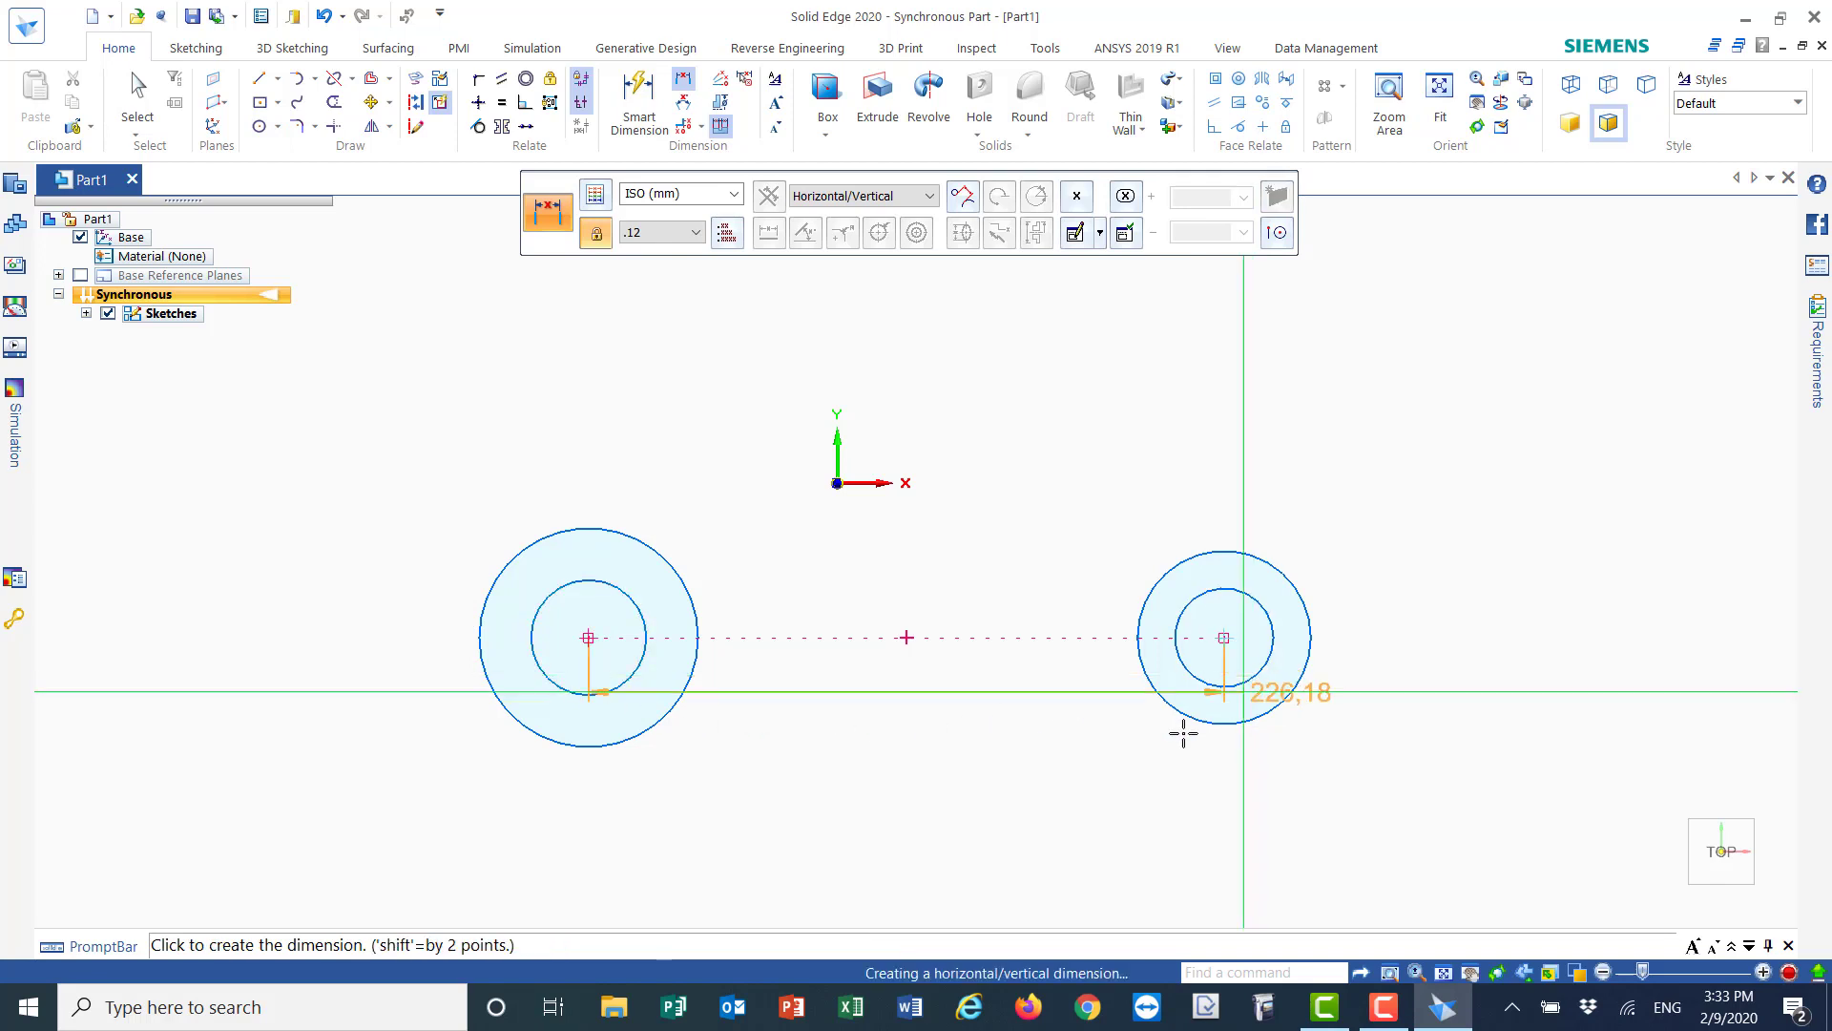
pyautogui.click(916, 844)
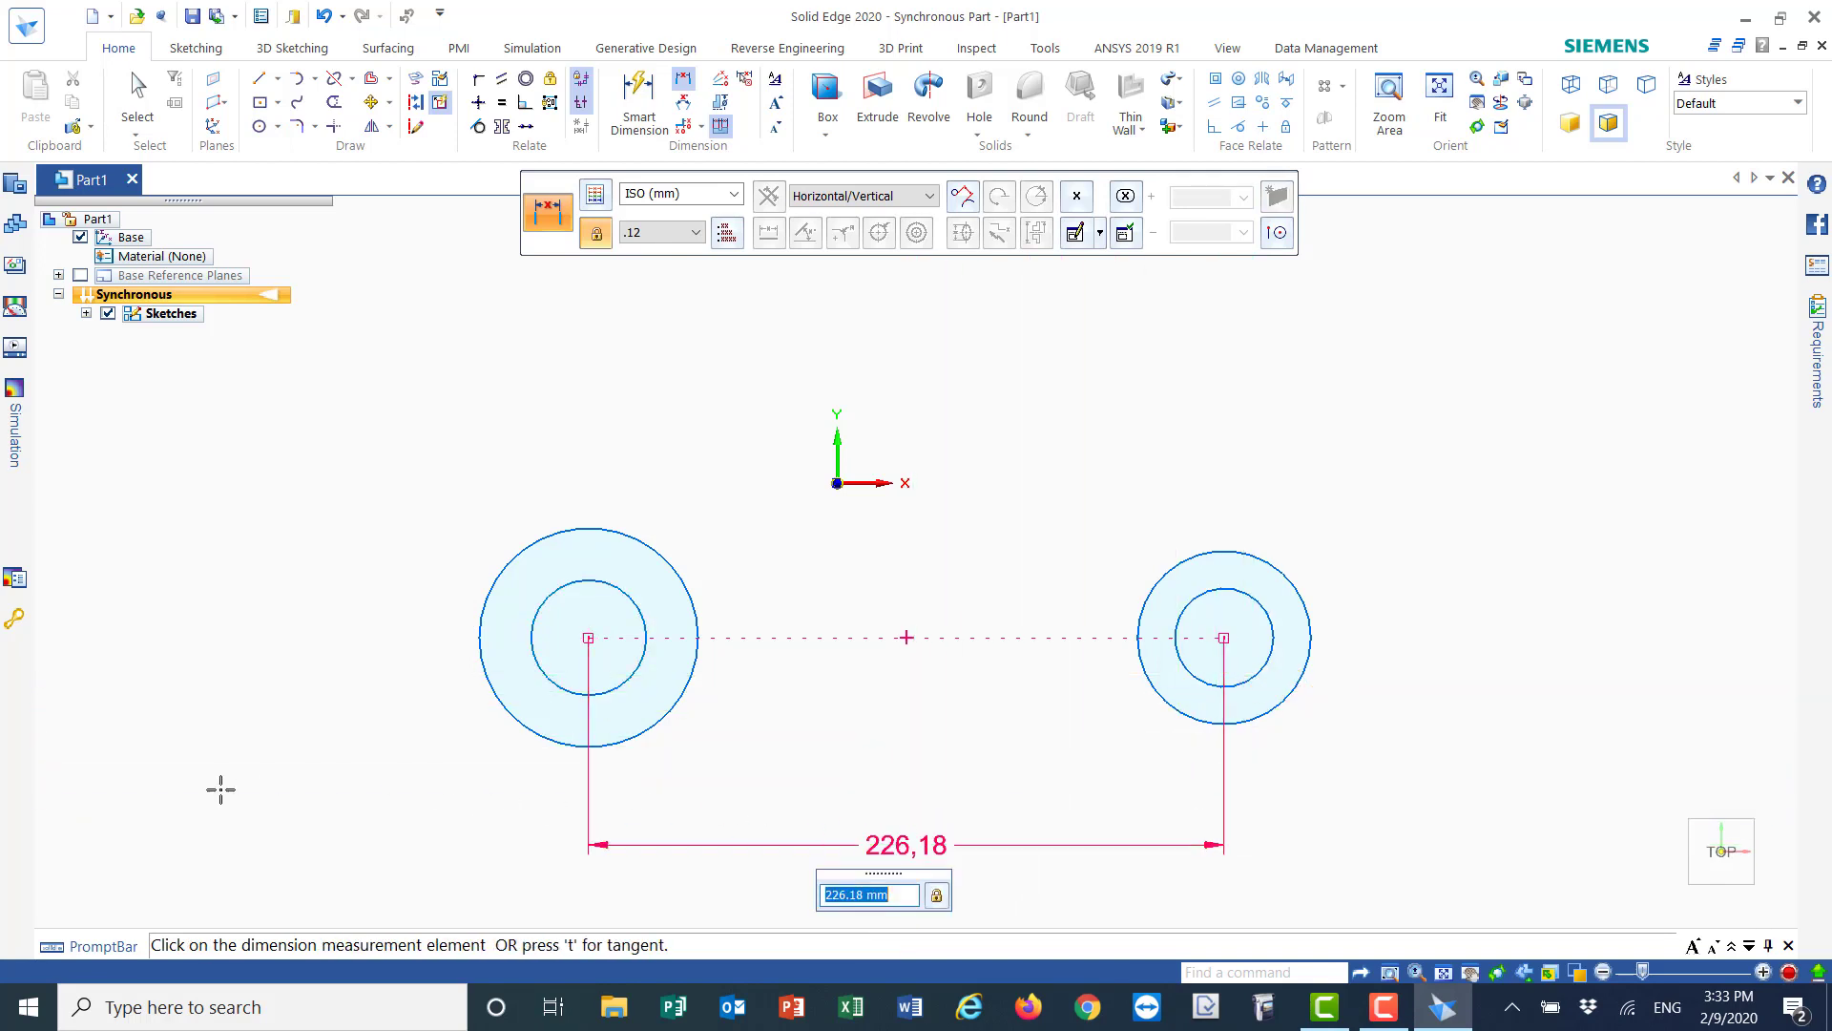
pyautogui.write('120')
pyautogui.press('Return')
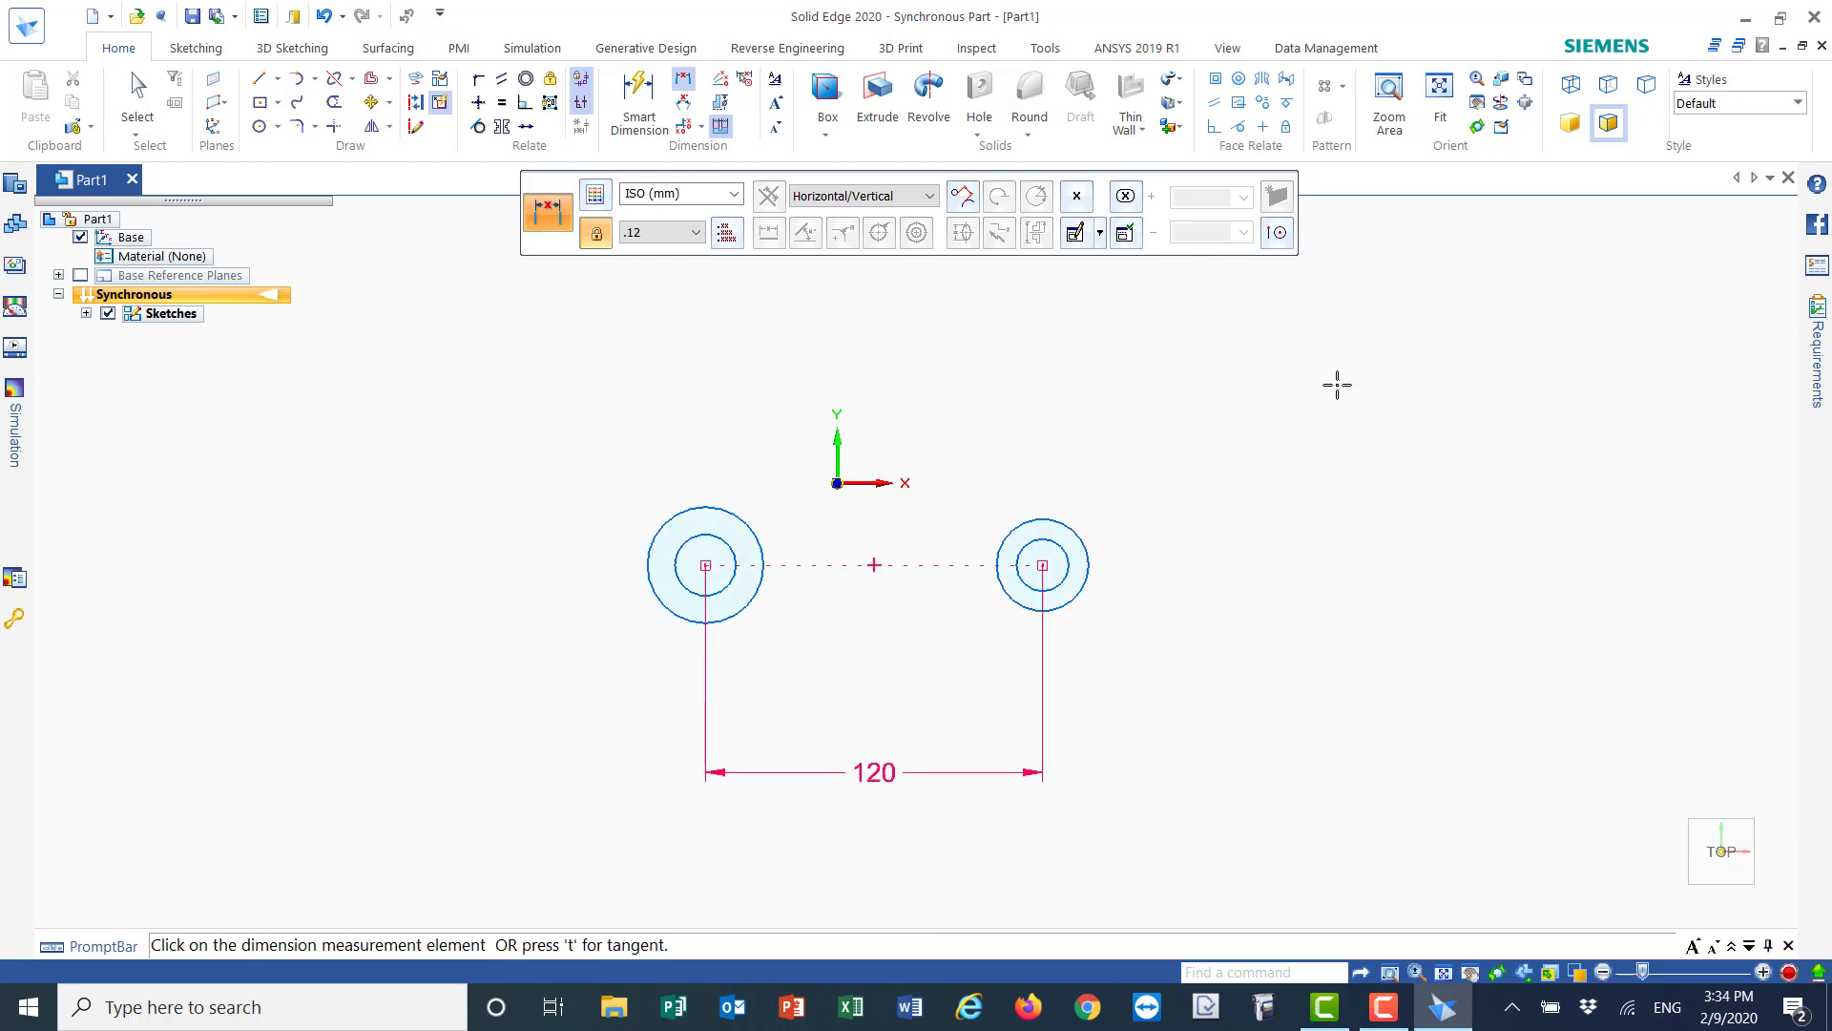
# - Draw two lines tangent to the outer circles of both pairs, one joining their upper sides and one their lower sides
pyautogui.click(1422, 91)
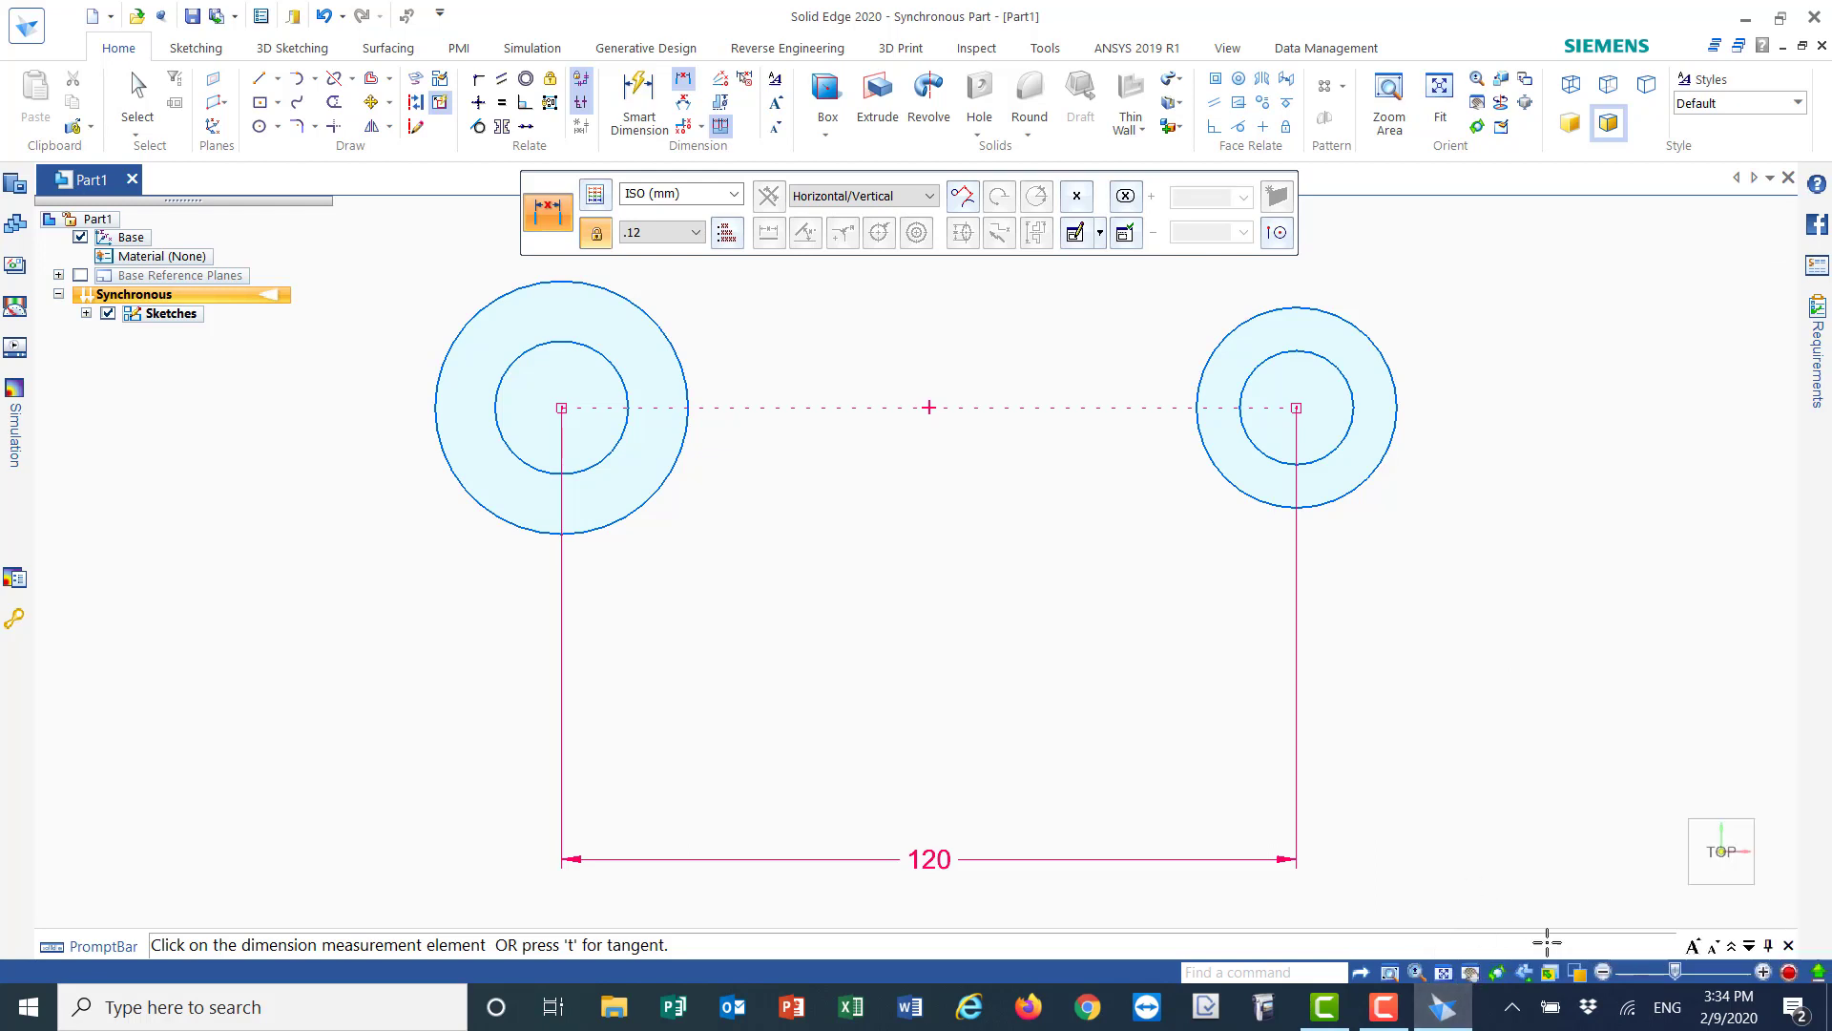
pyautogui.click(1471, 972)
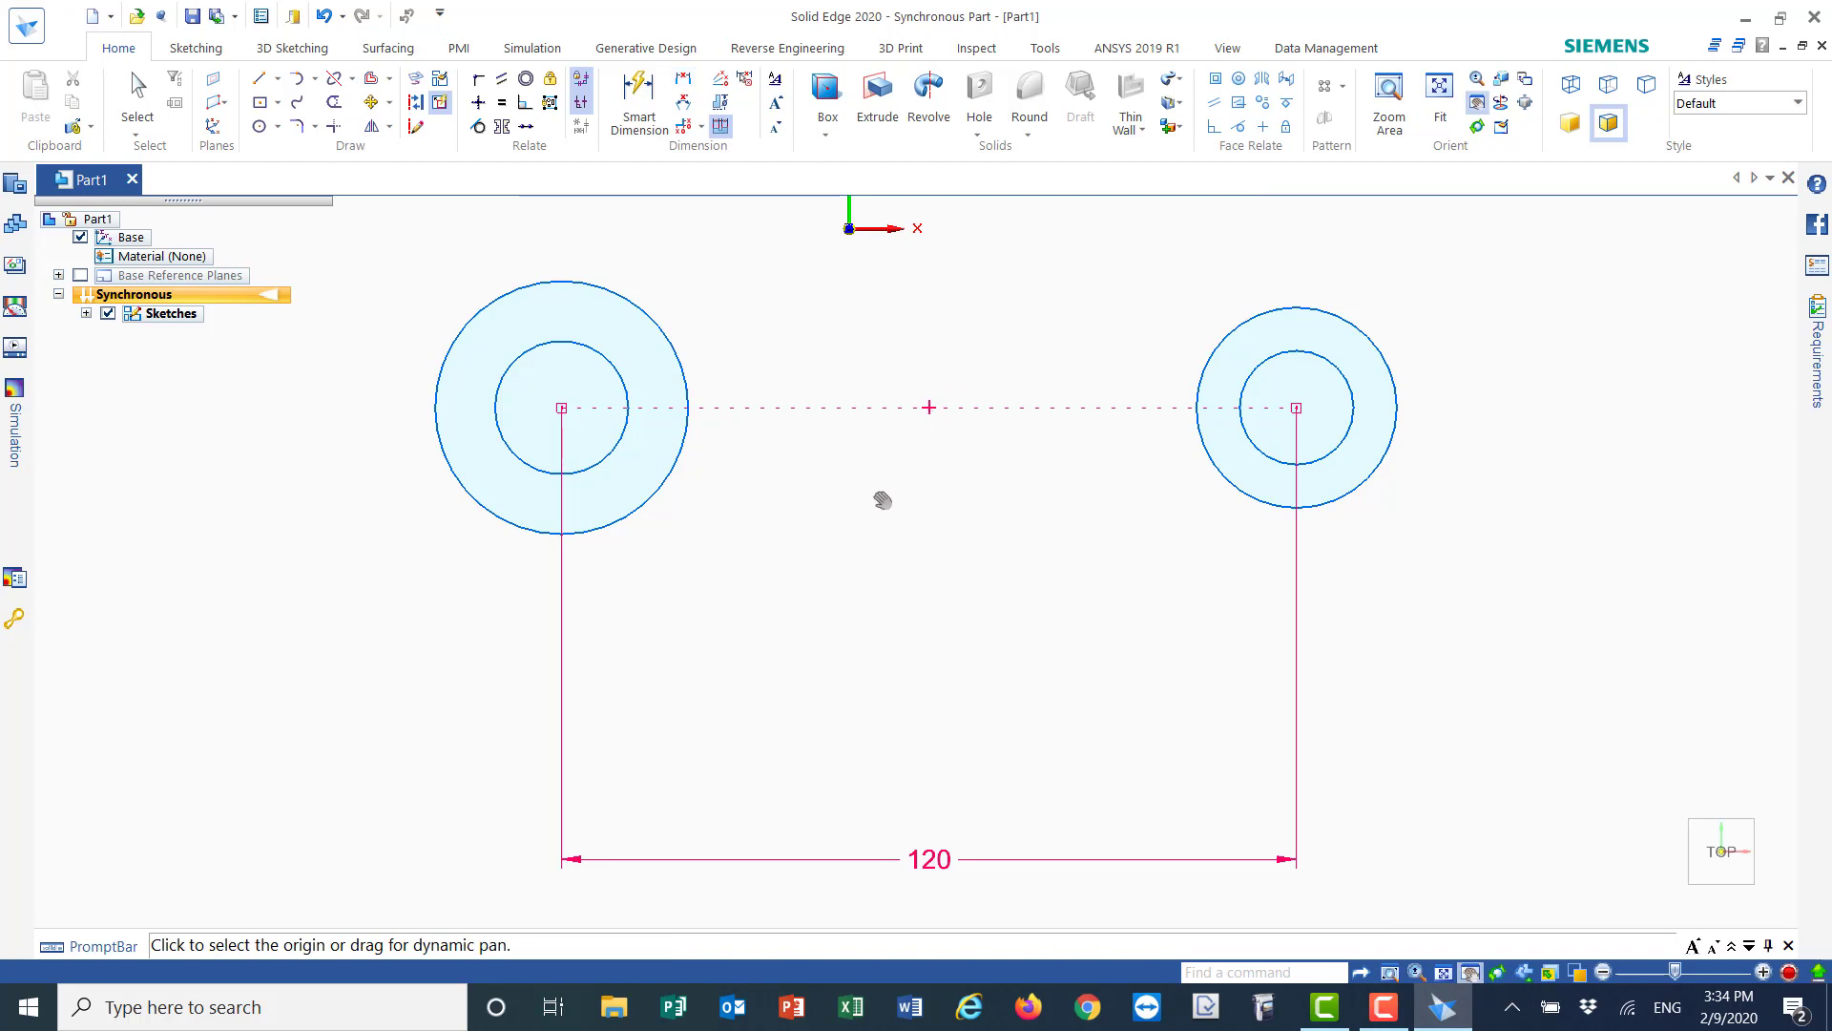
pyautogui.moveTo(879, 499)
pyautogui.mouseDown()
pyautogui.moveTo(970, 696)
pyautogui.moveTo(767, 500)
pyautogui.mouseUp()
pyautogui.moveTo(829, 684)
pyautogui.mouseDown()
pyautogui.moveTo(1031, 552)
pyautogui.moveTo(901, 613)
pyautogui.mouseUp()
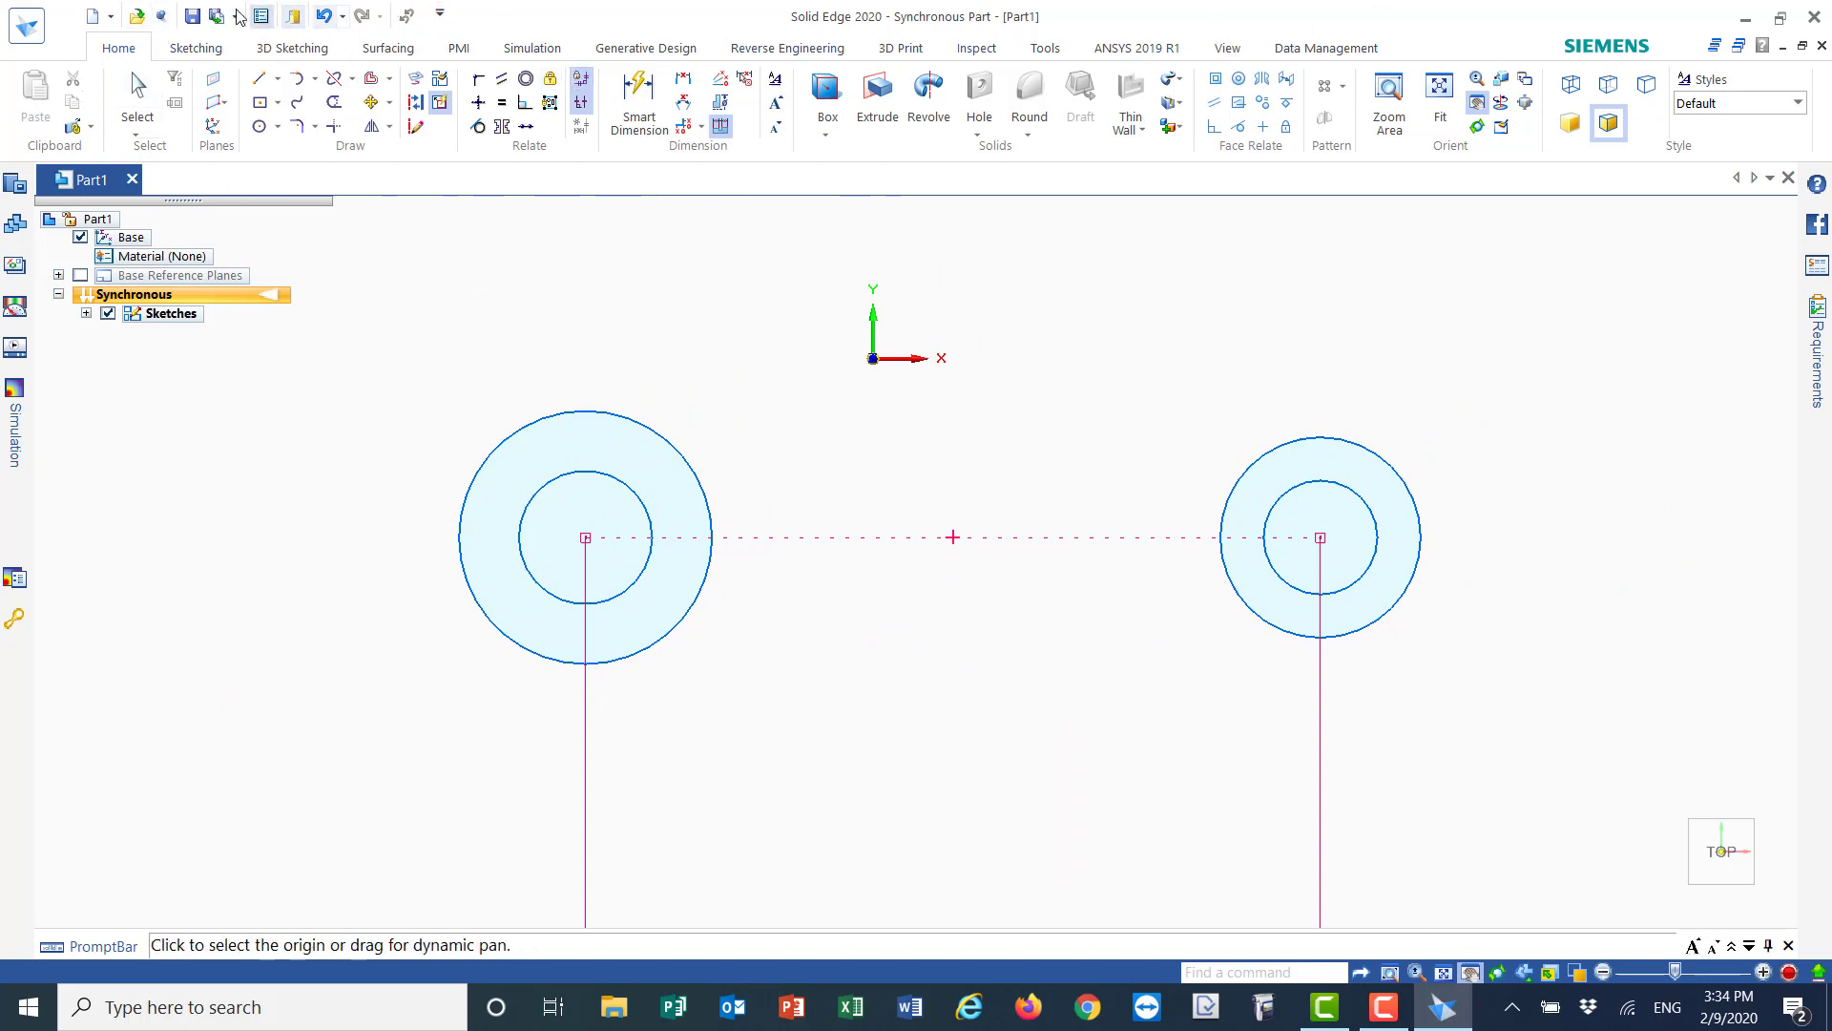
pyautogui.click(262, 82)
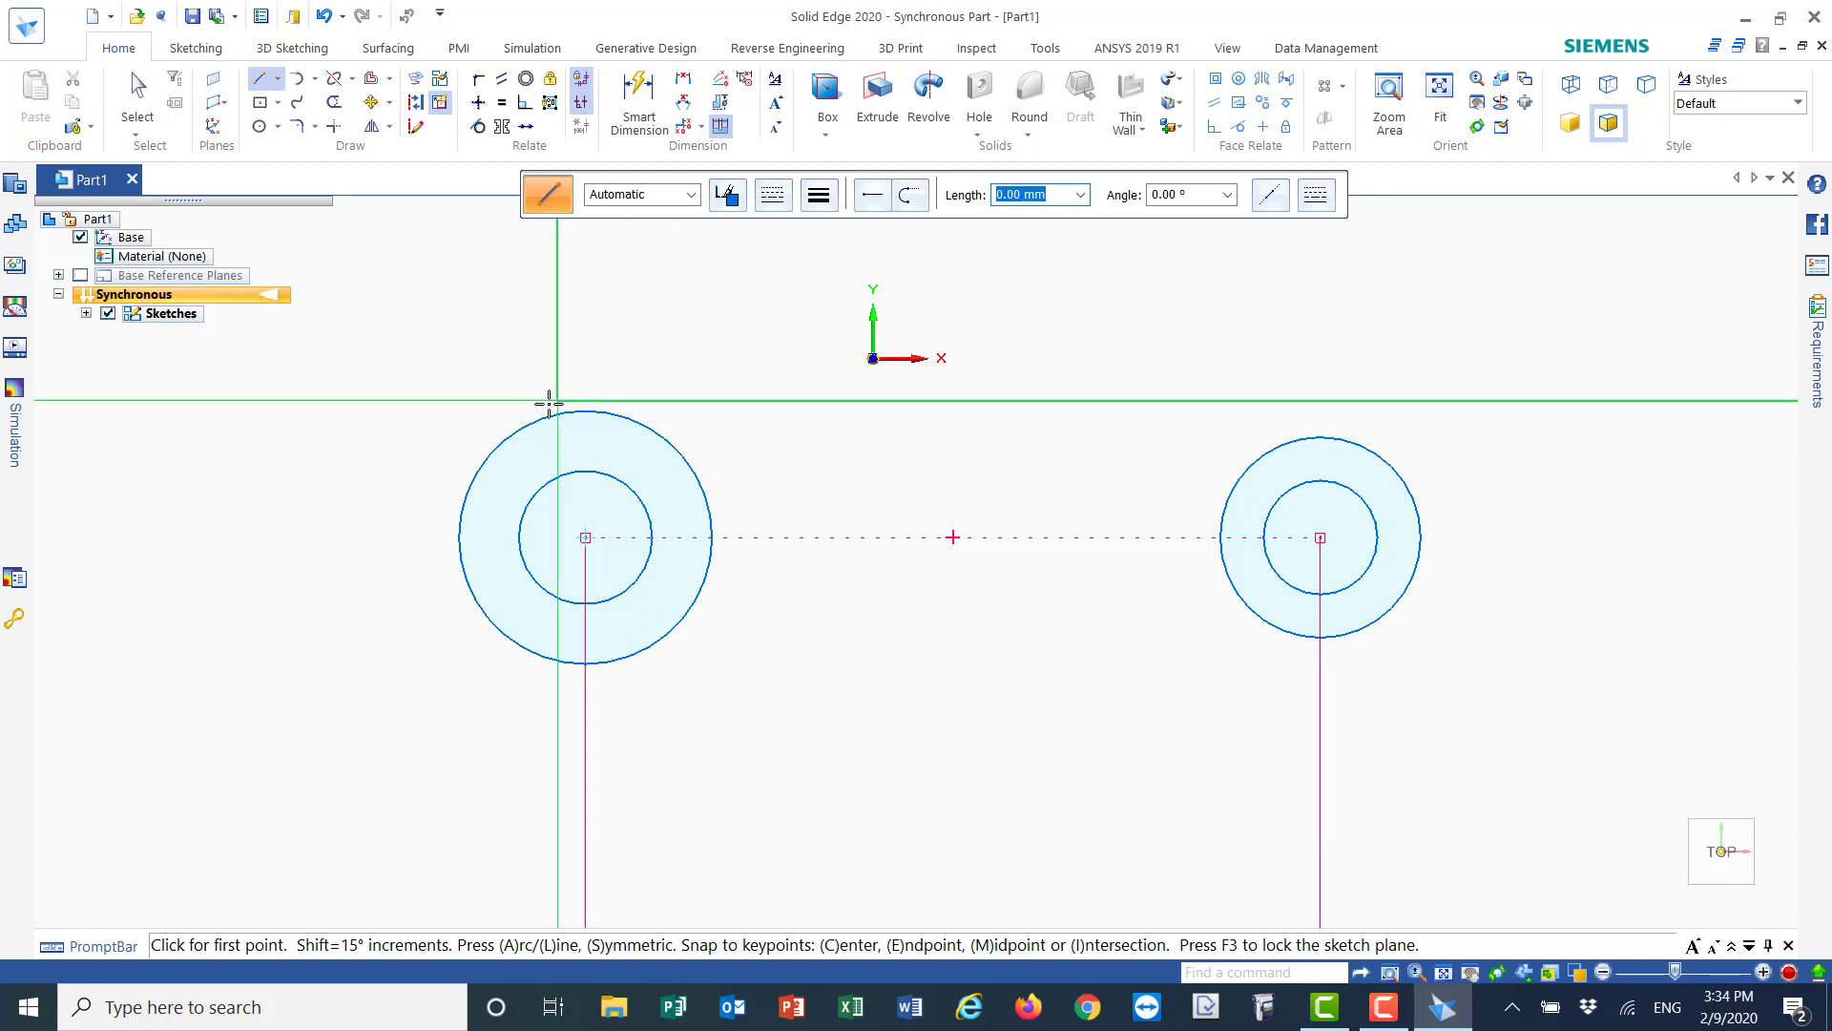
pyautogui.click(494, 446)
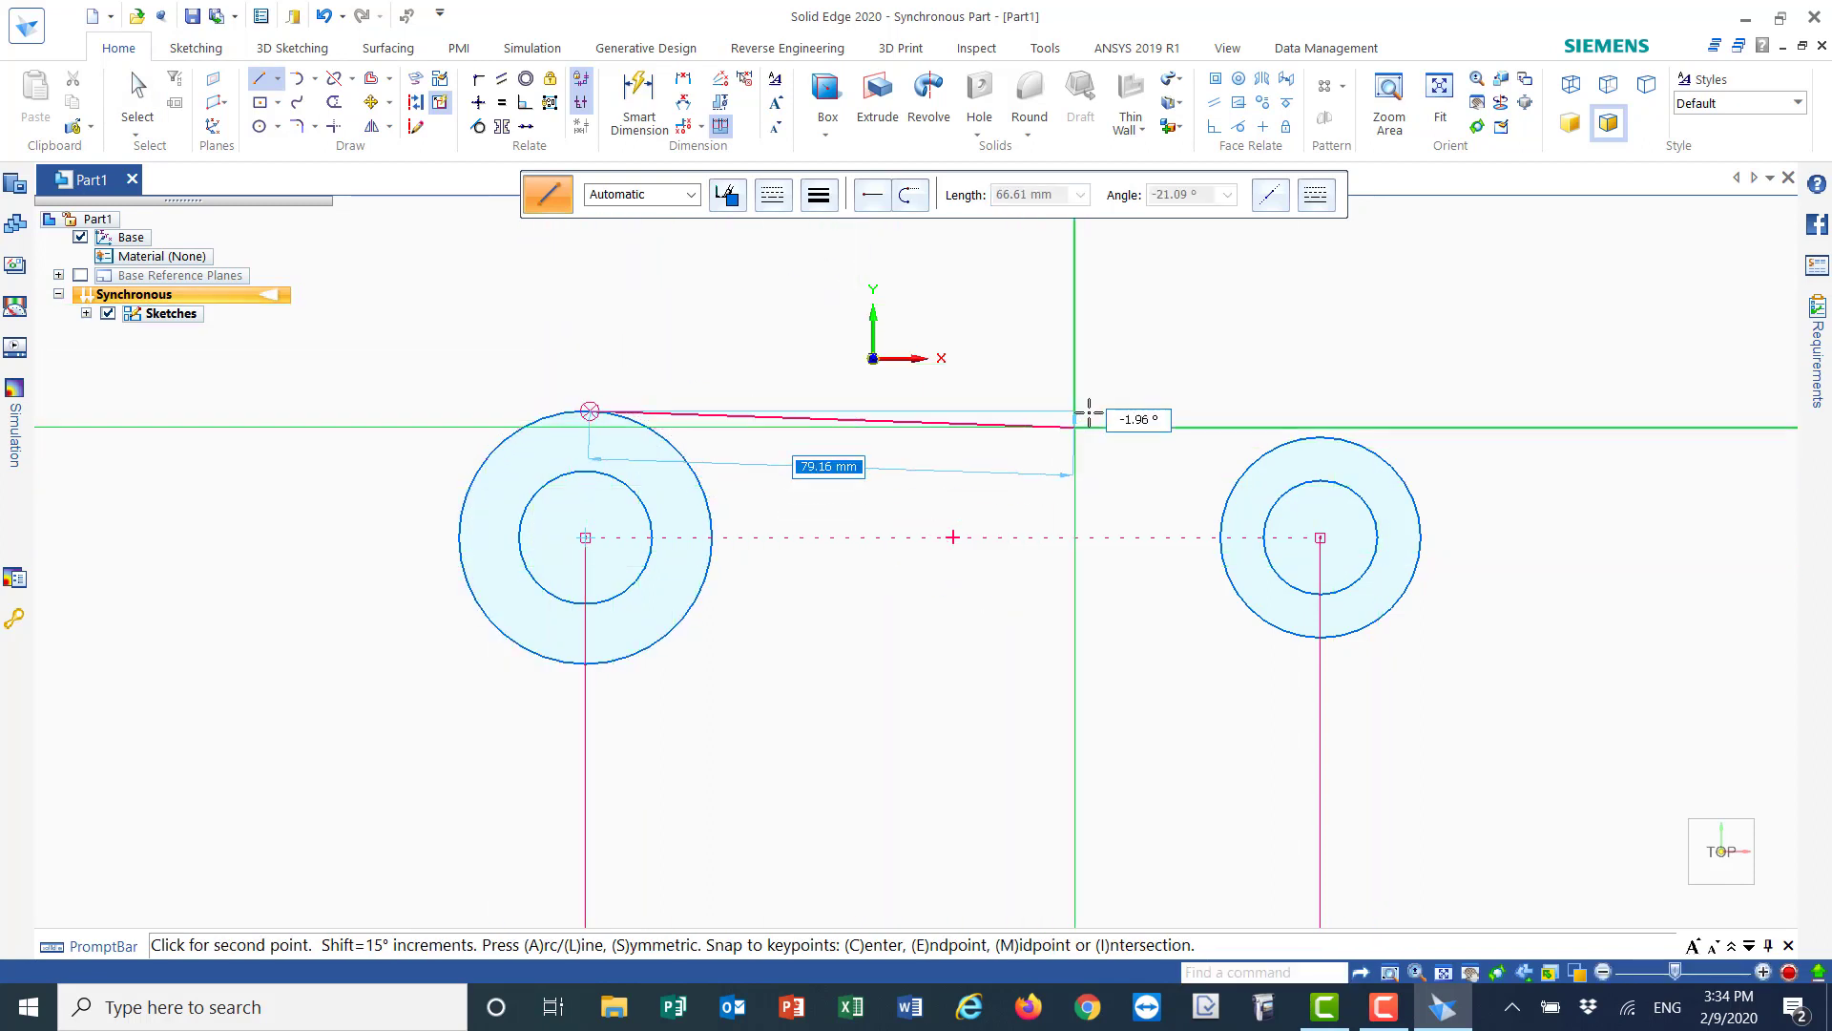
pyautogui.click(1338, 440)
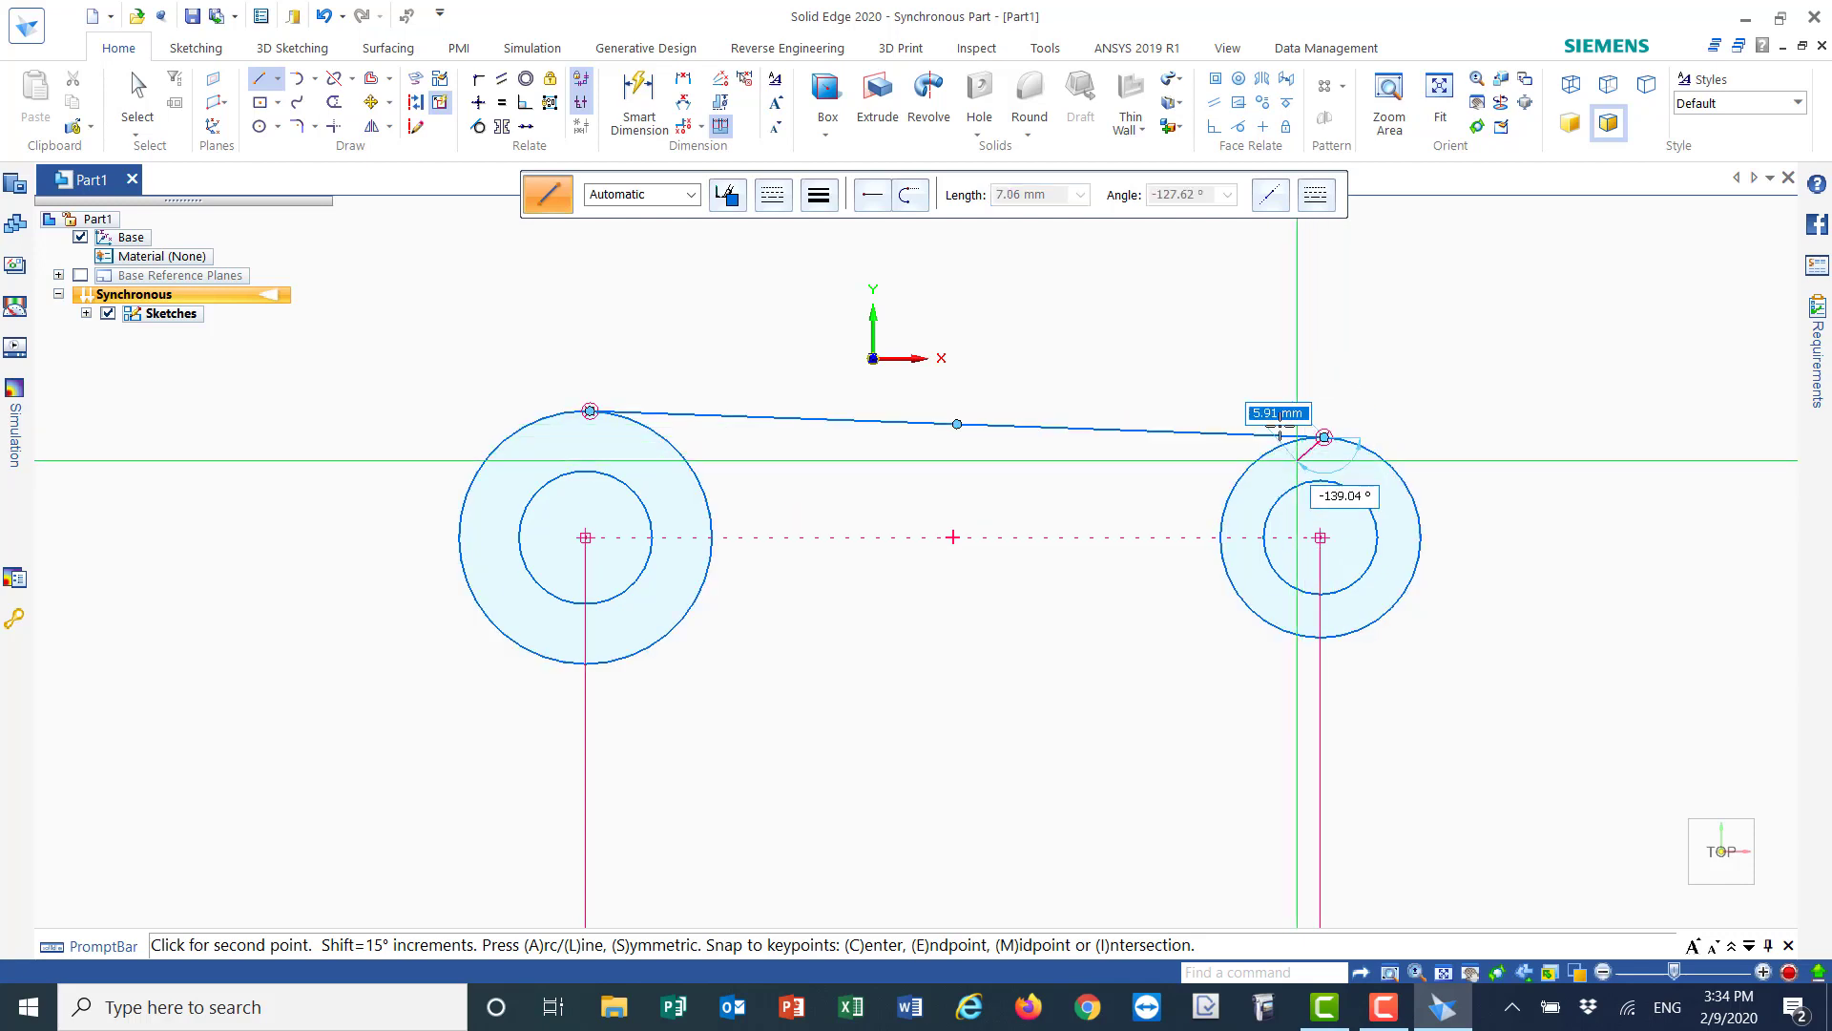
pyautogui.rightClick(1343, 312)
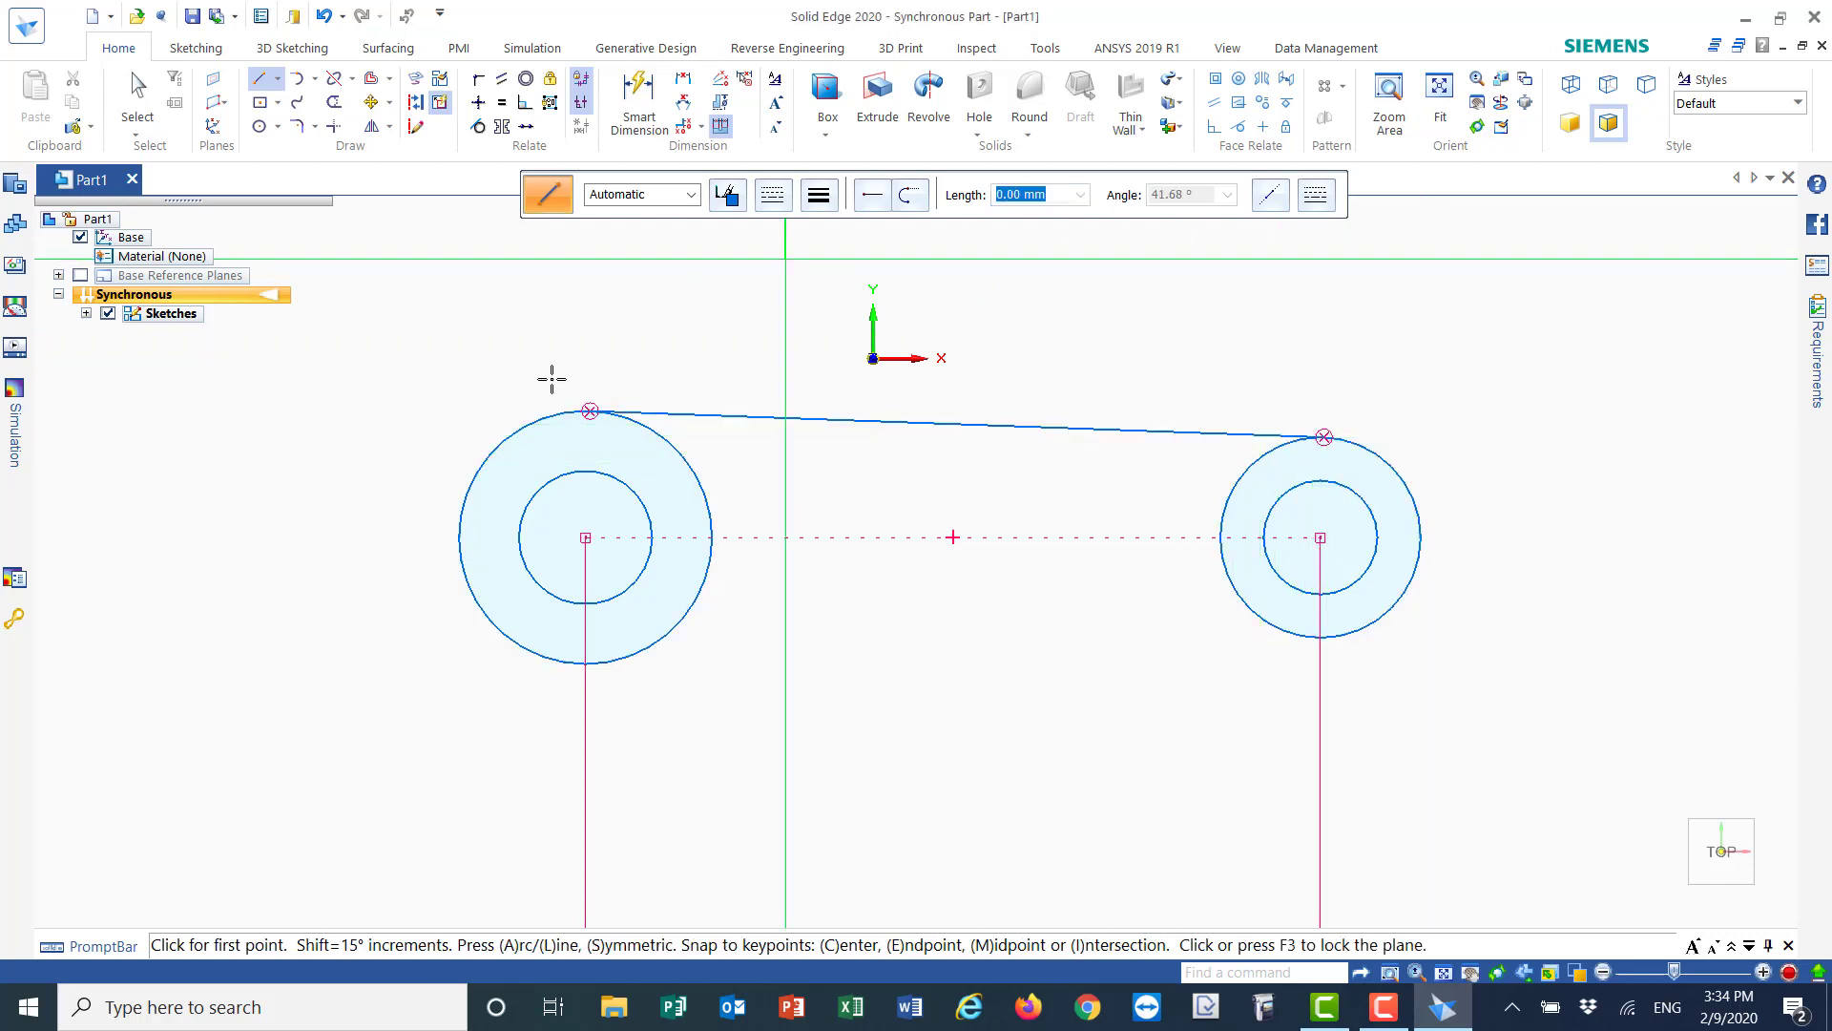
pyautogui.click(504, 633)
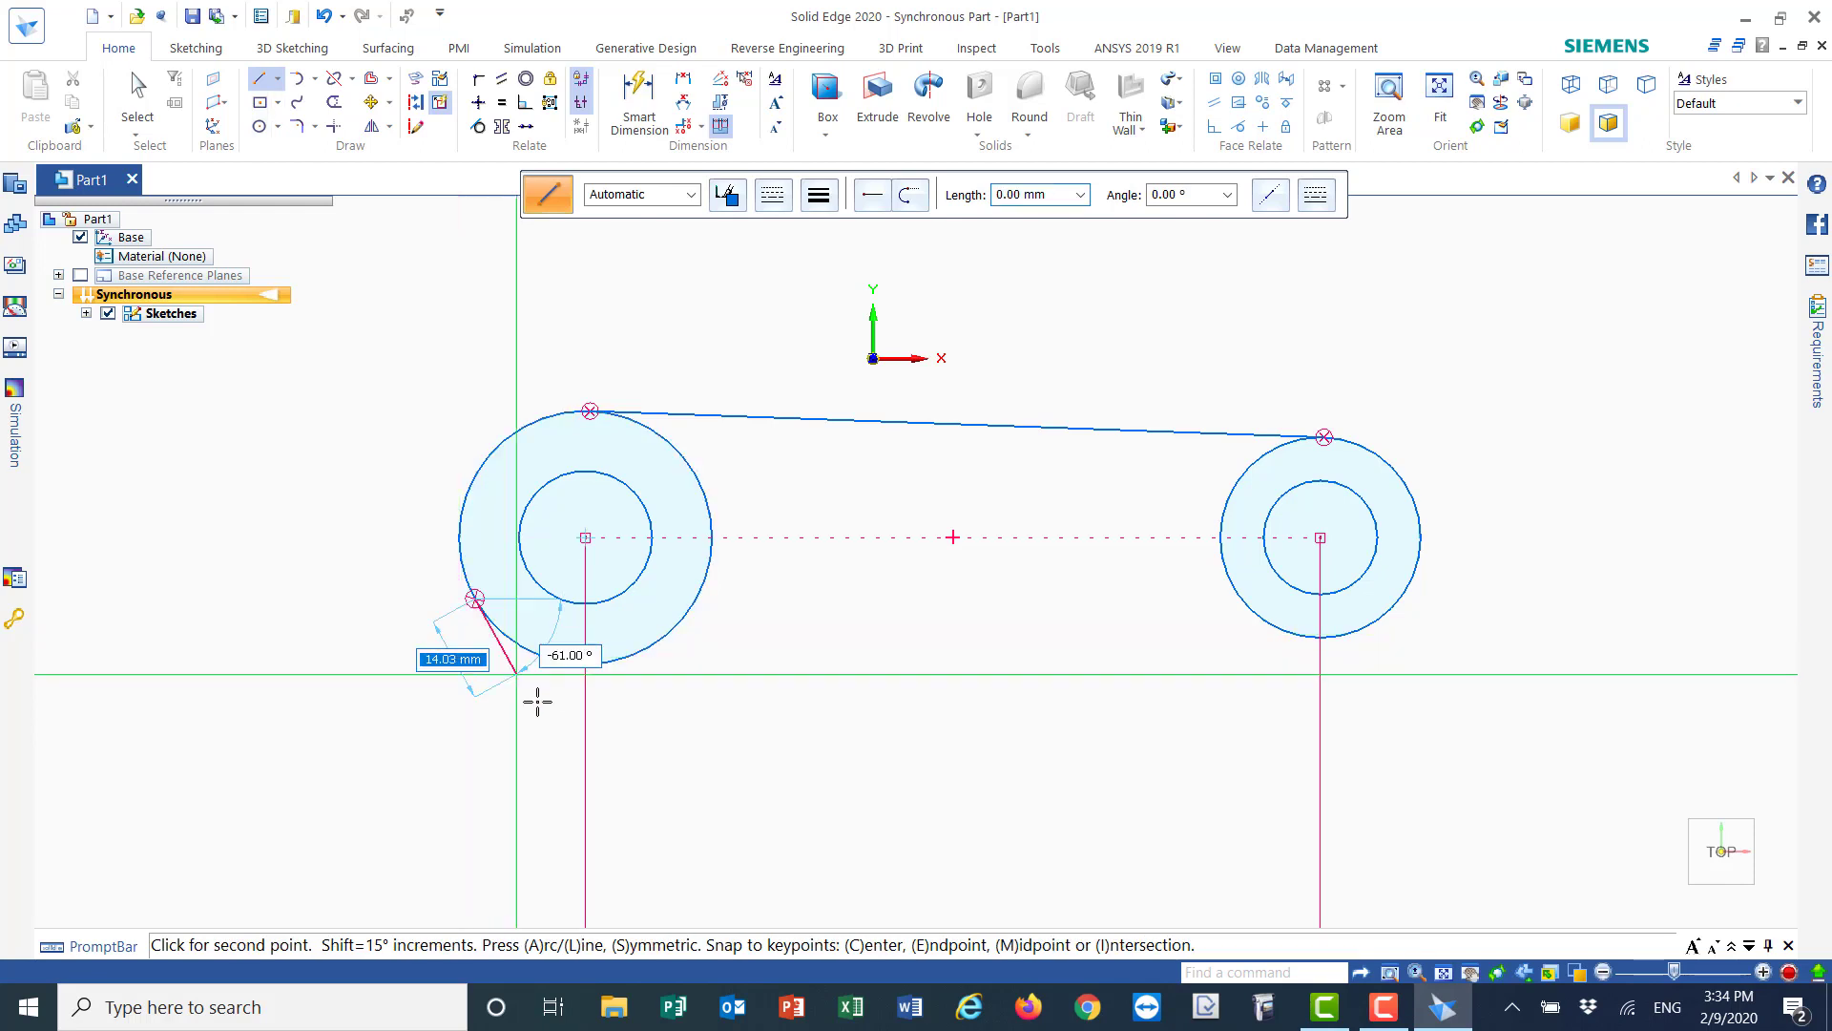
pyautogui.click(1333, 635)
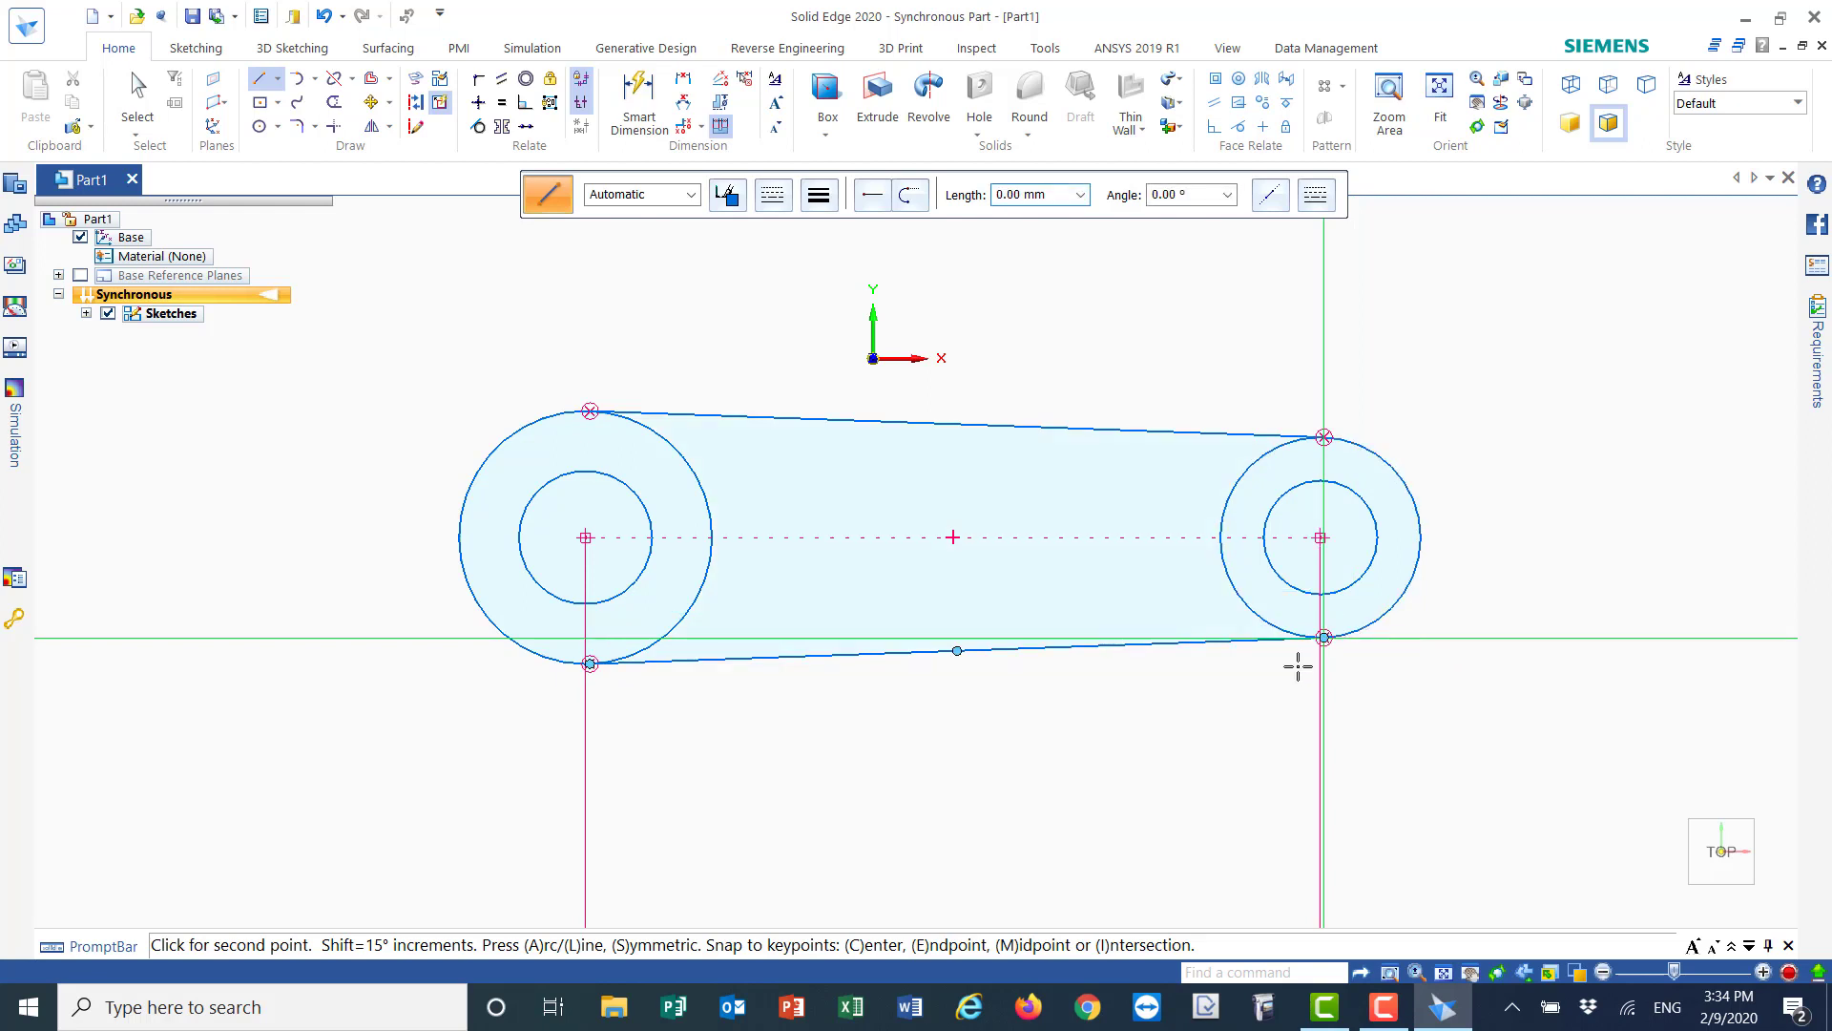
pyautogui.rightClick(527, 702)
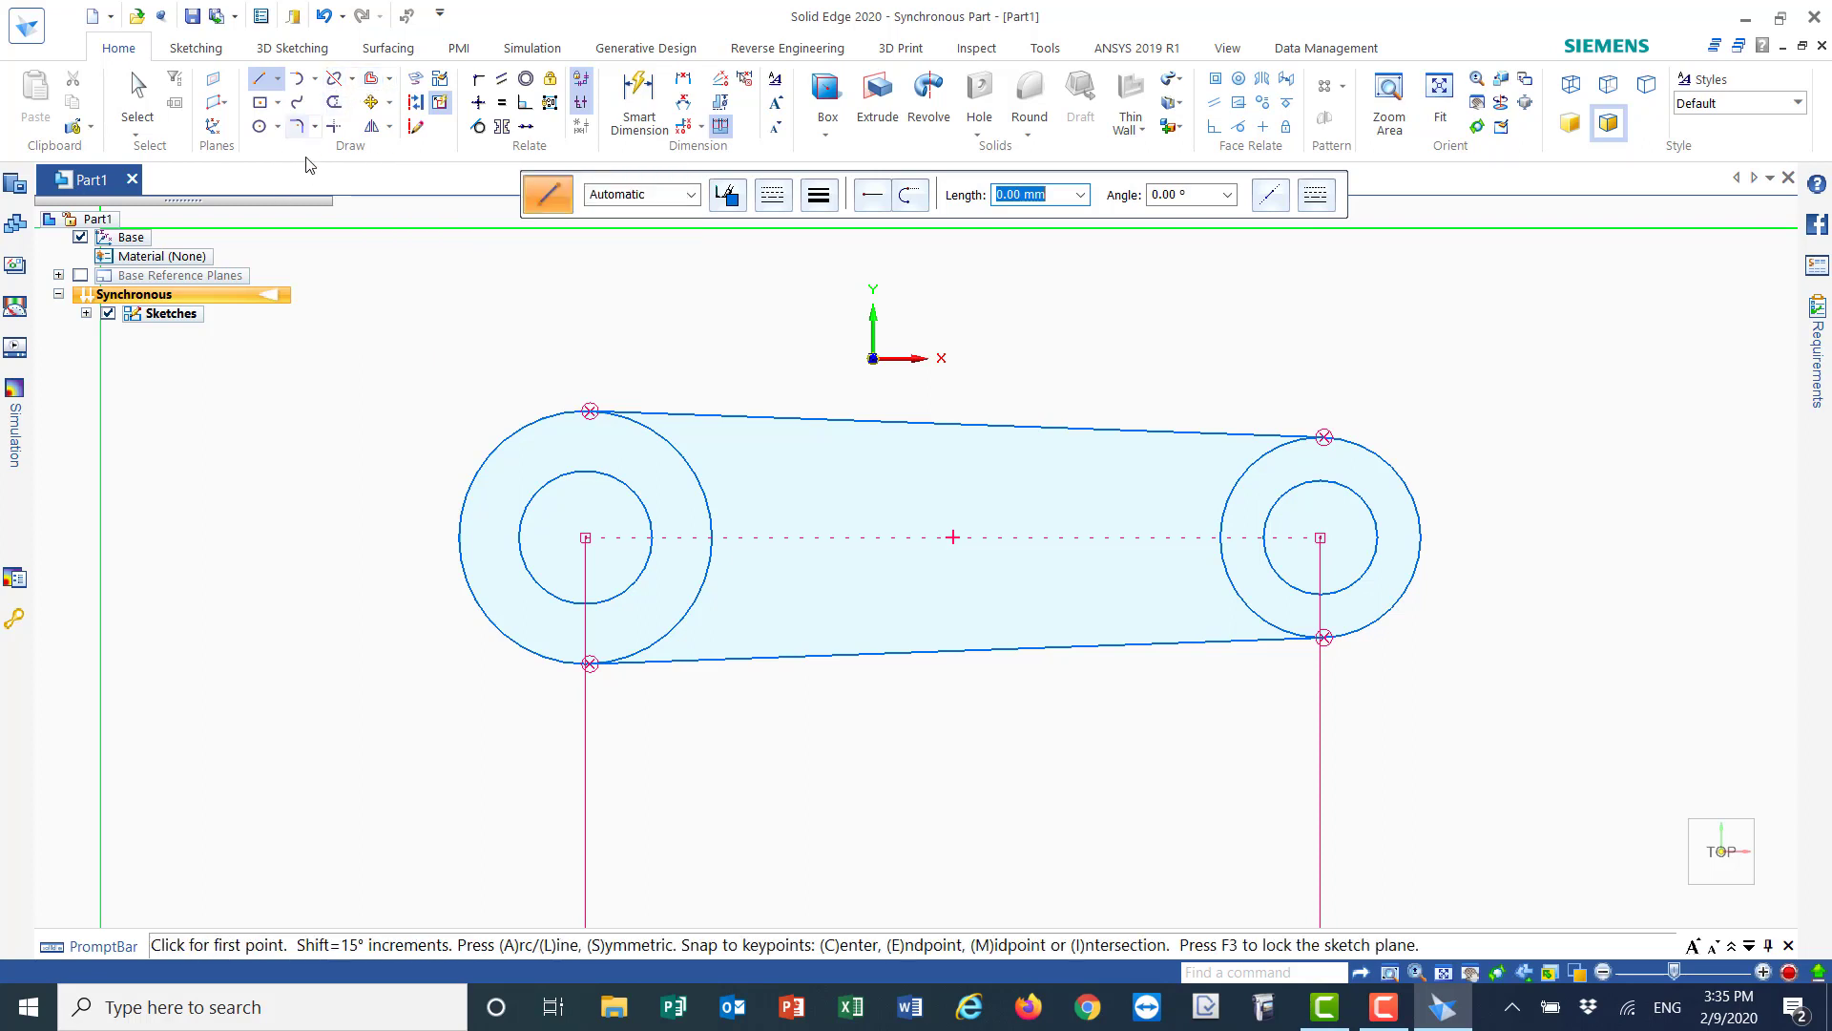
# - Place a diameter dimension on the outer circle of the left pair
pyautogui.click(639, 100)
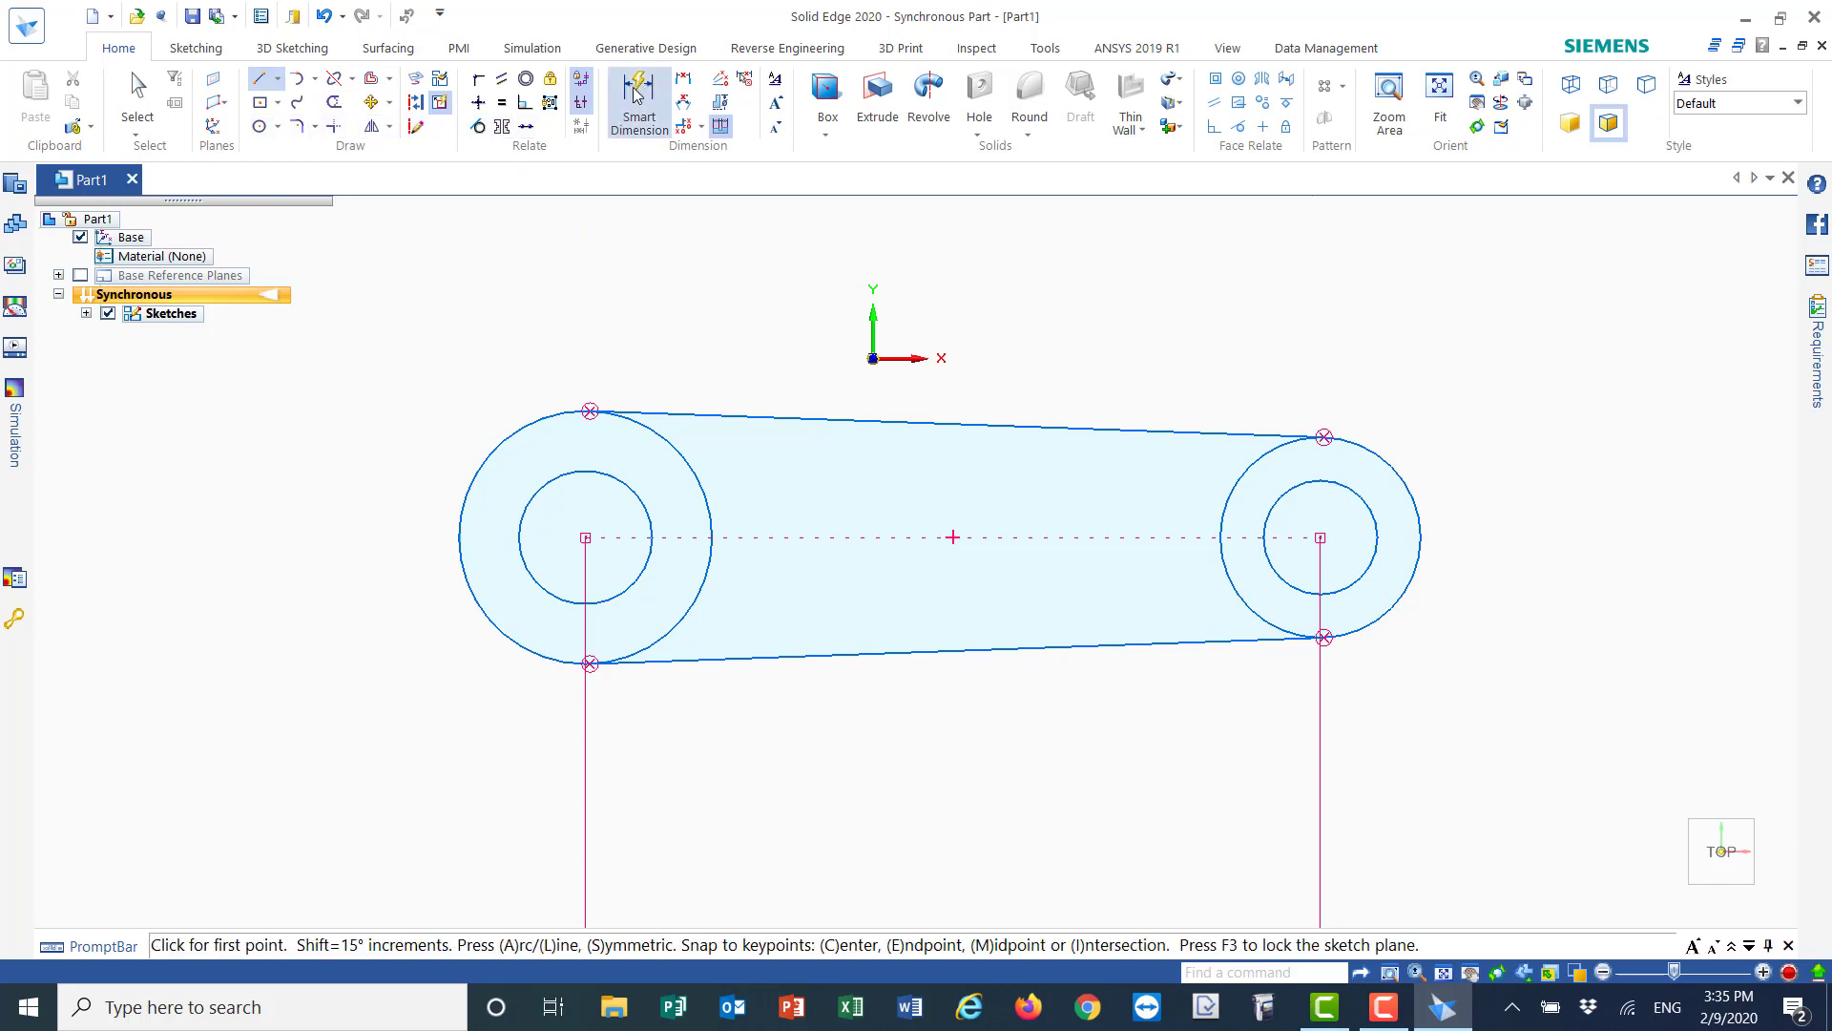
pyautogui.click(486, 463)
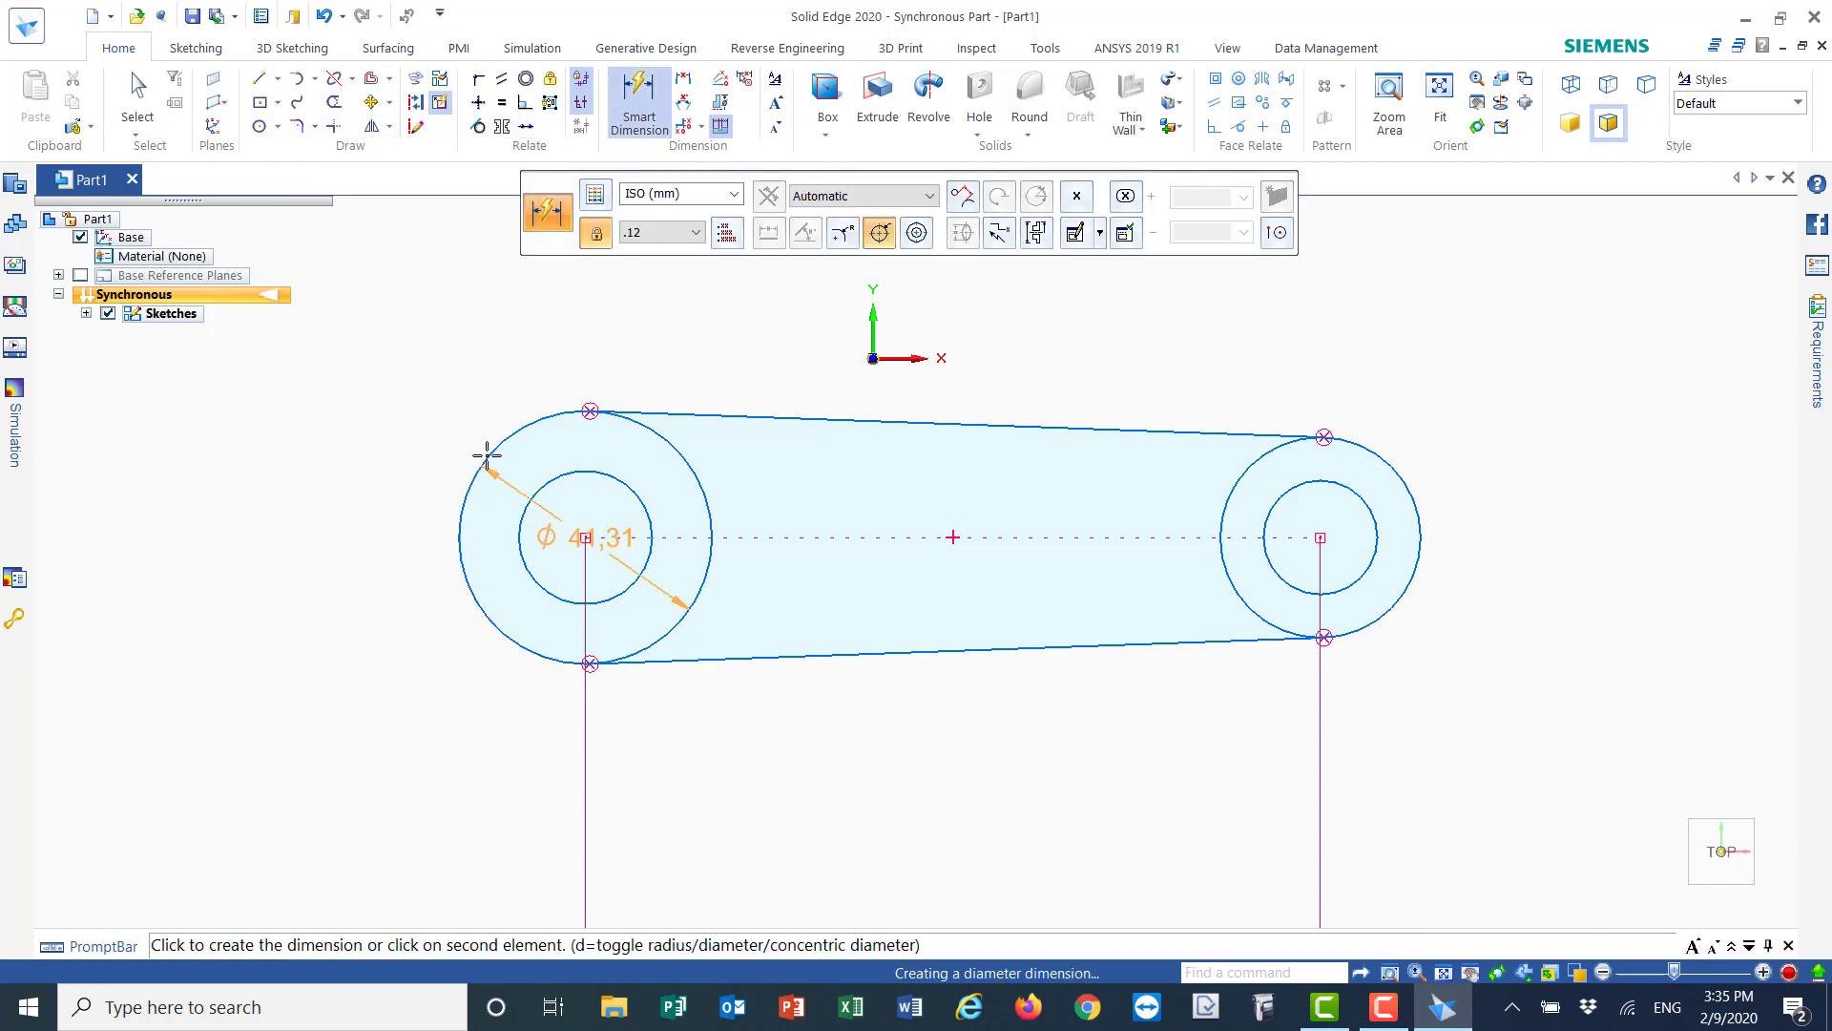
pyautogui.click(392, 376)
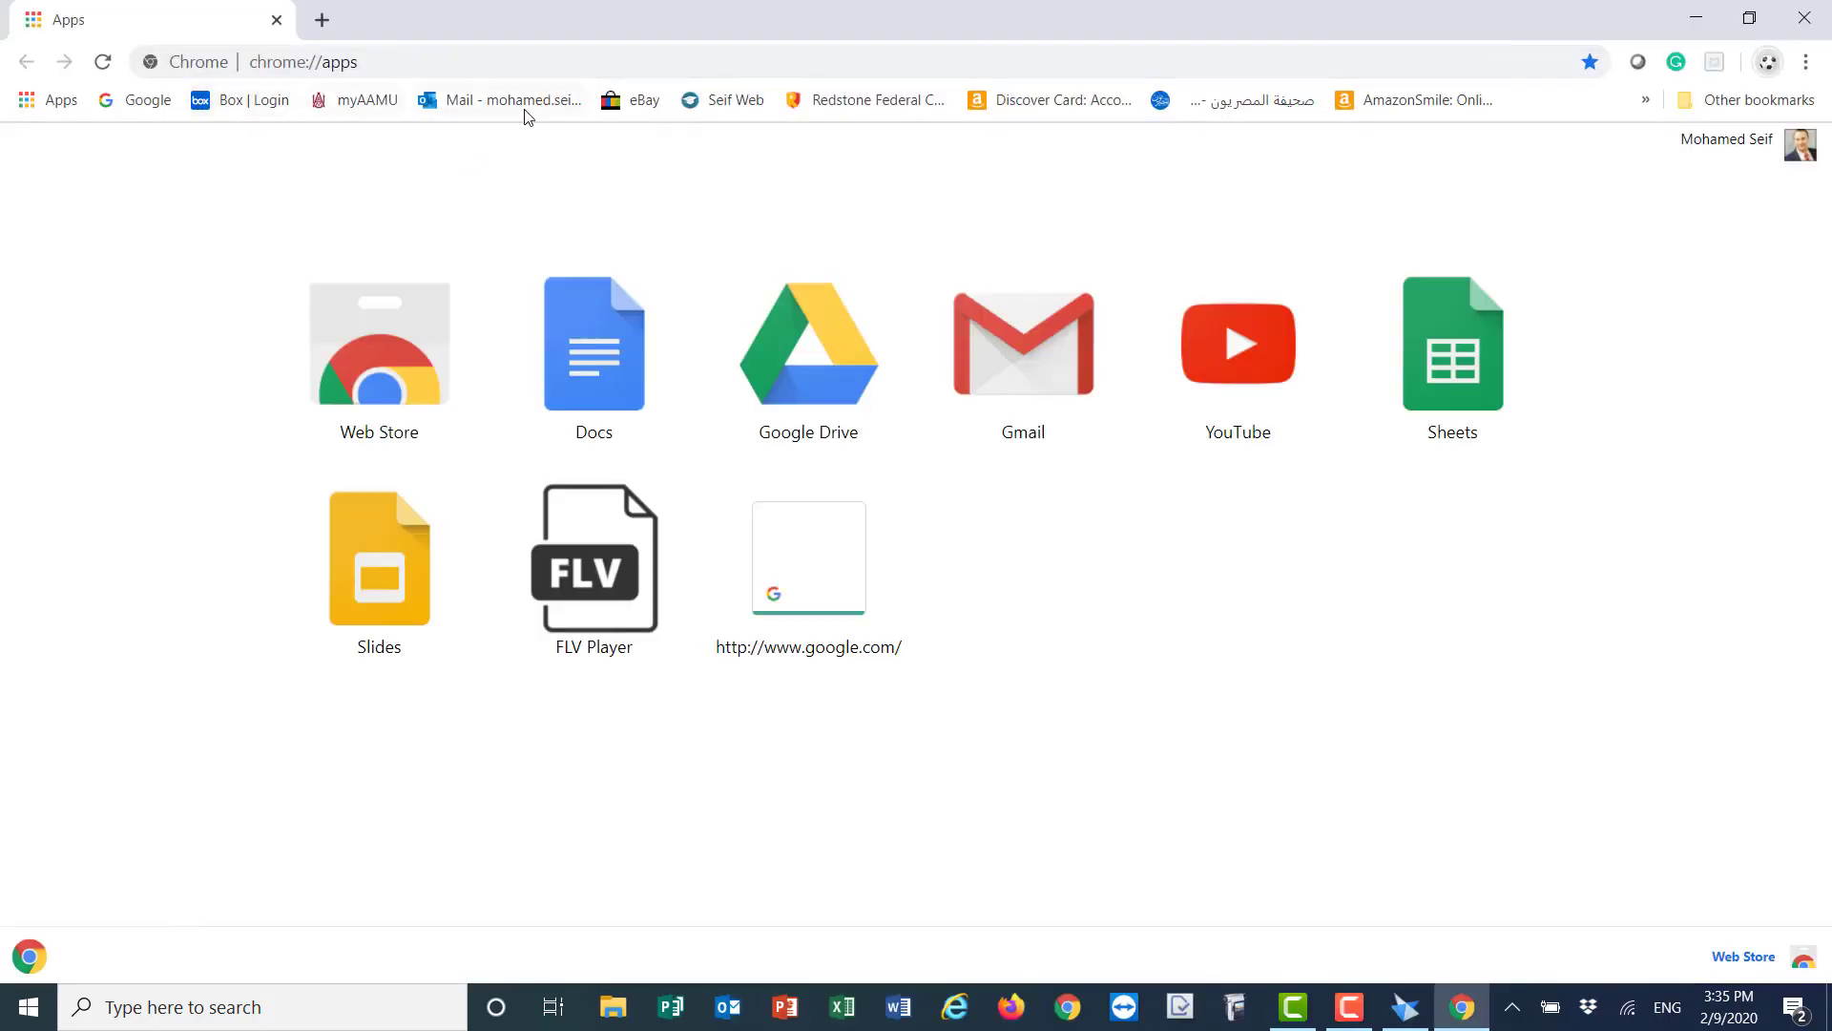
# - Switch to Chrome and open the Lab 6 drawing from the course website's Teaching page to check the part's dimensions
pyautogui.click(722, 101)
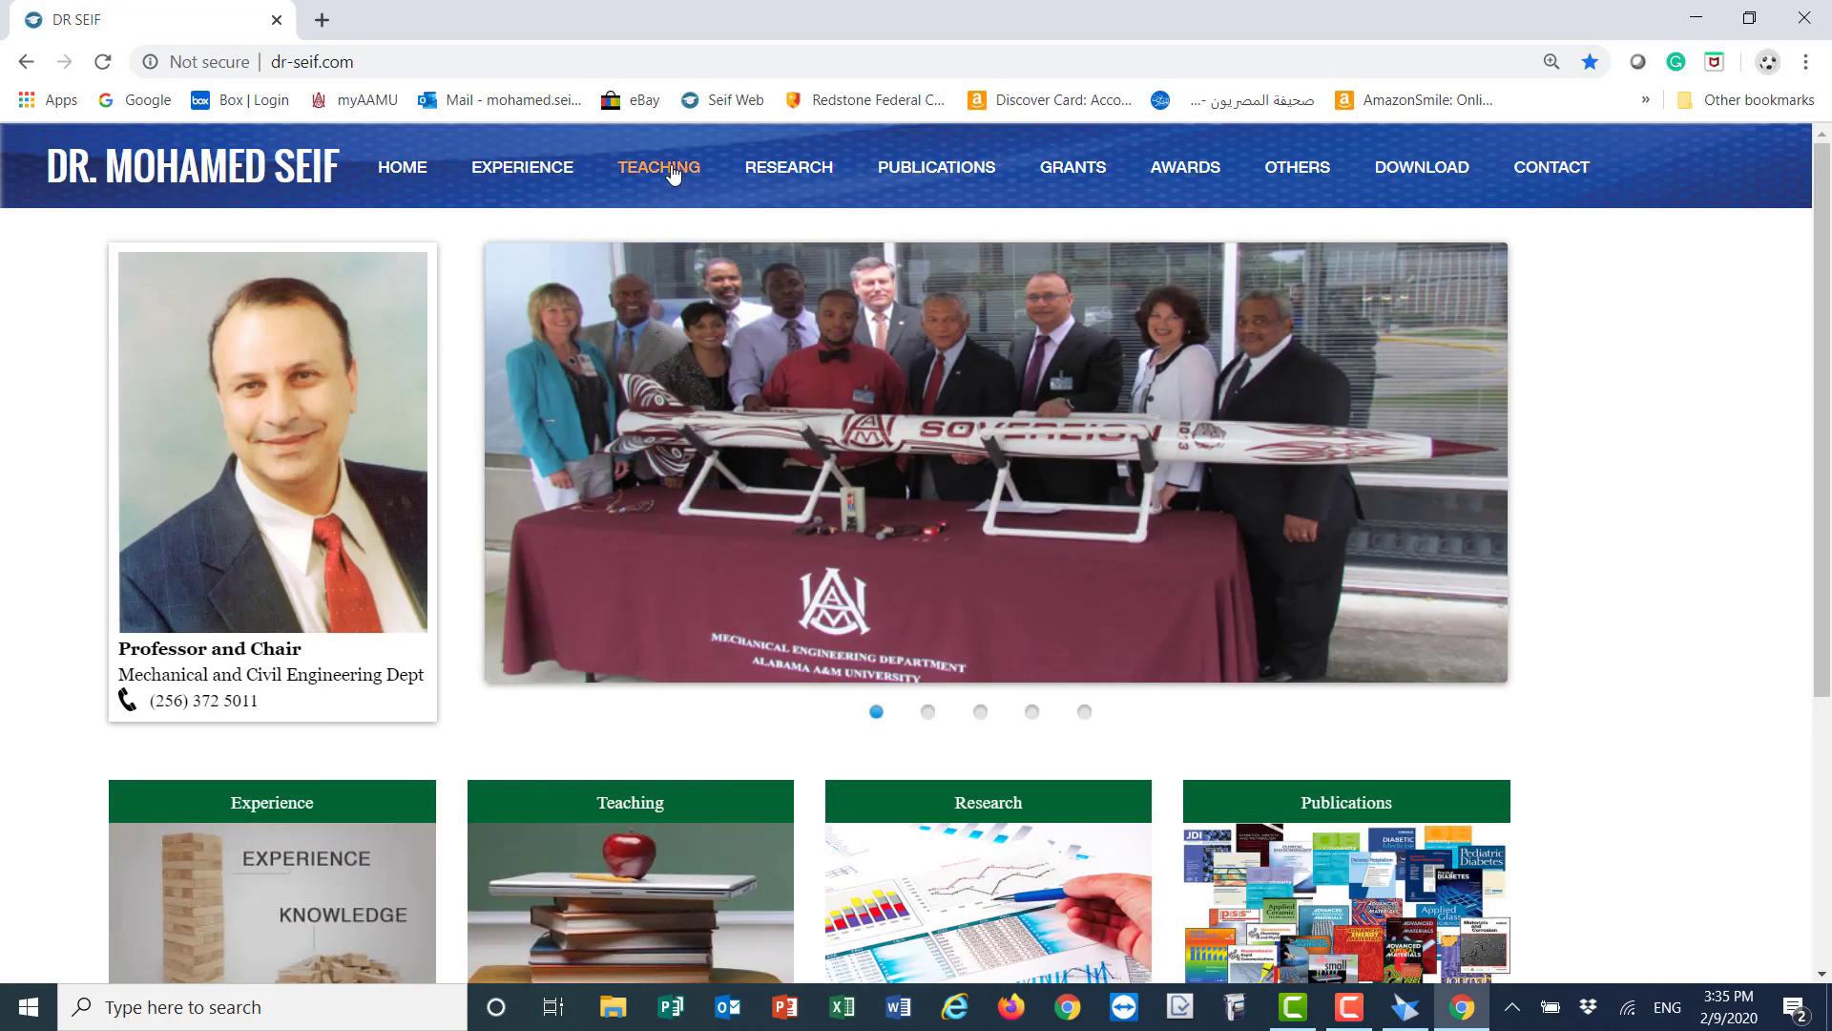
pyautogui.click(672, 173)
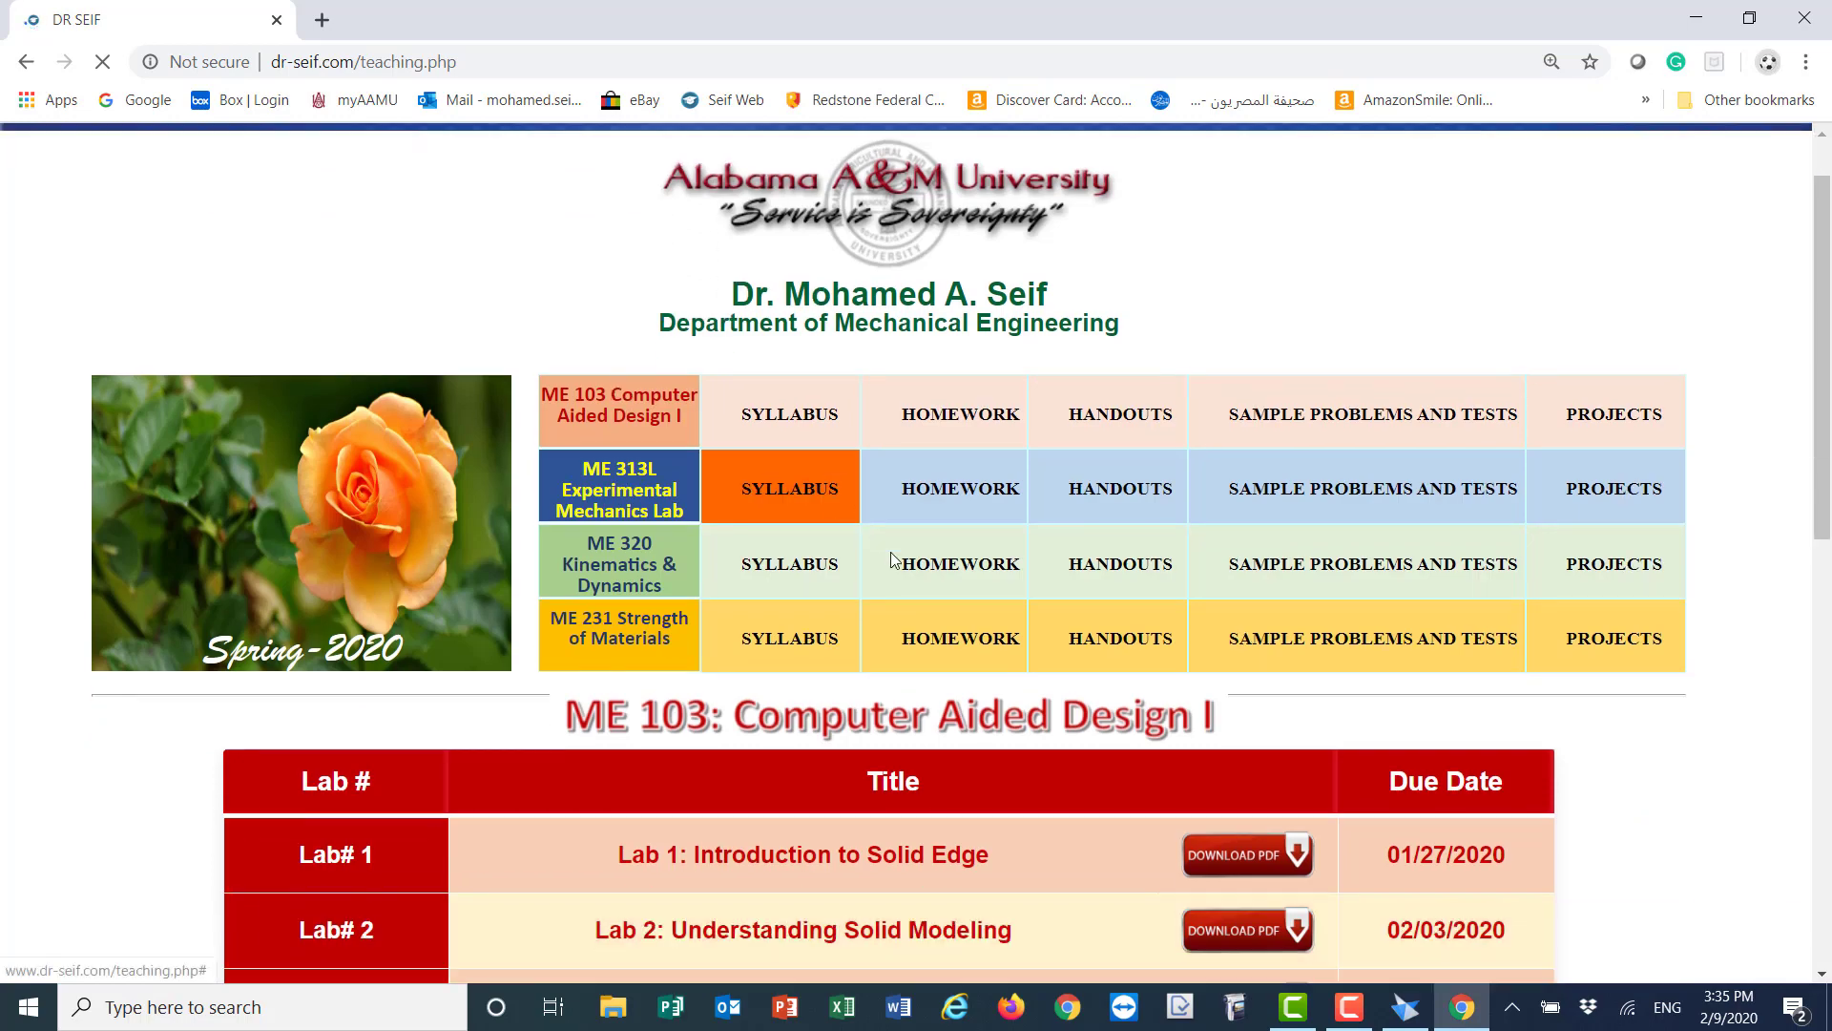
pyautogui.scroll(-5, 941, 532)
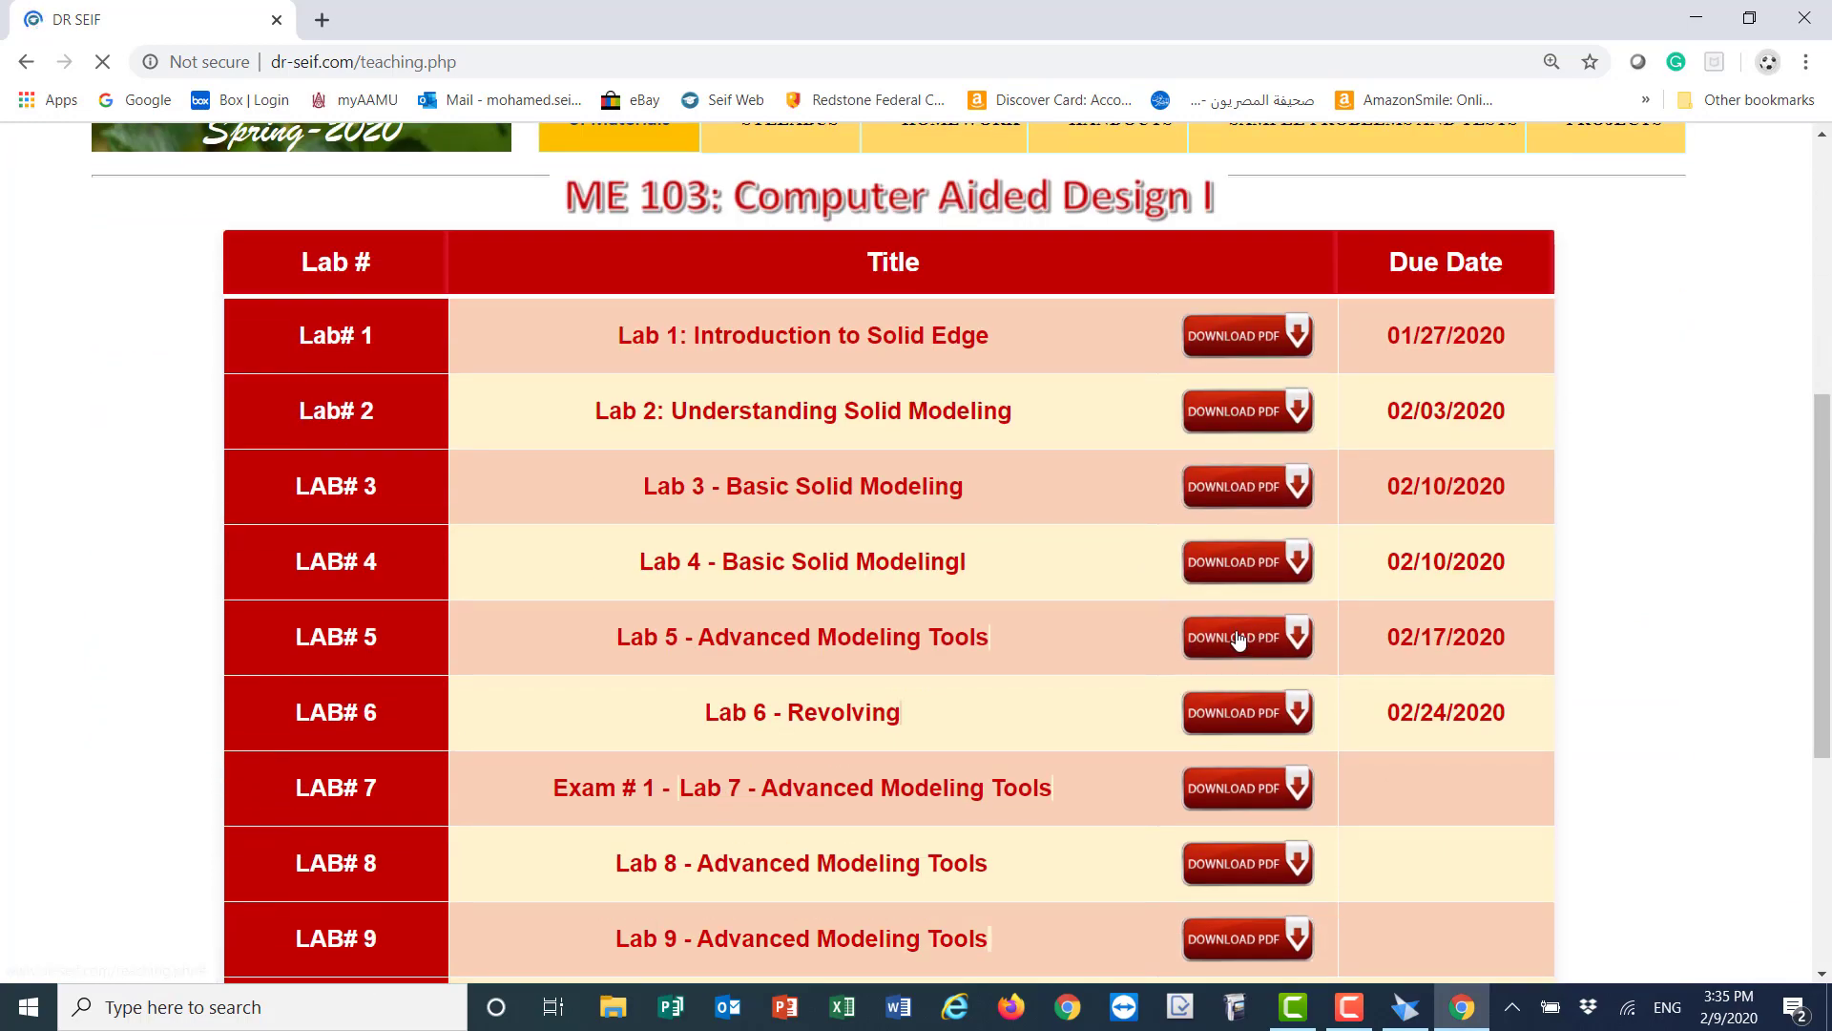
pyautogui.click(1256, 632)
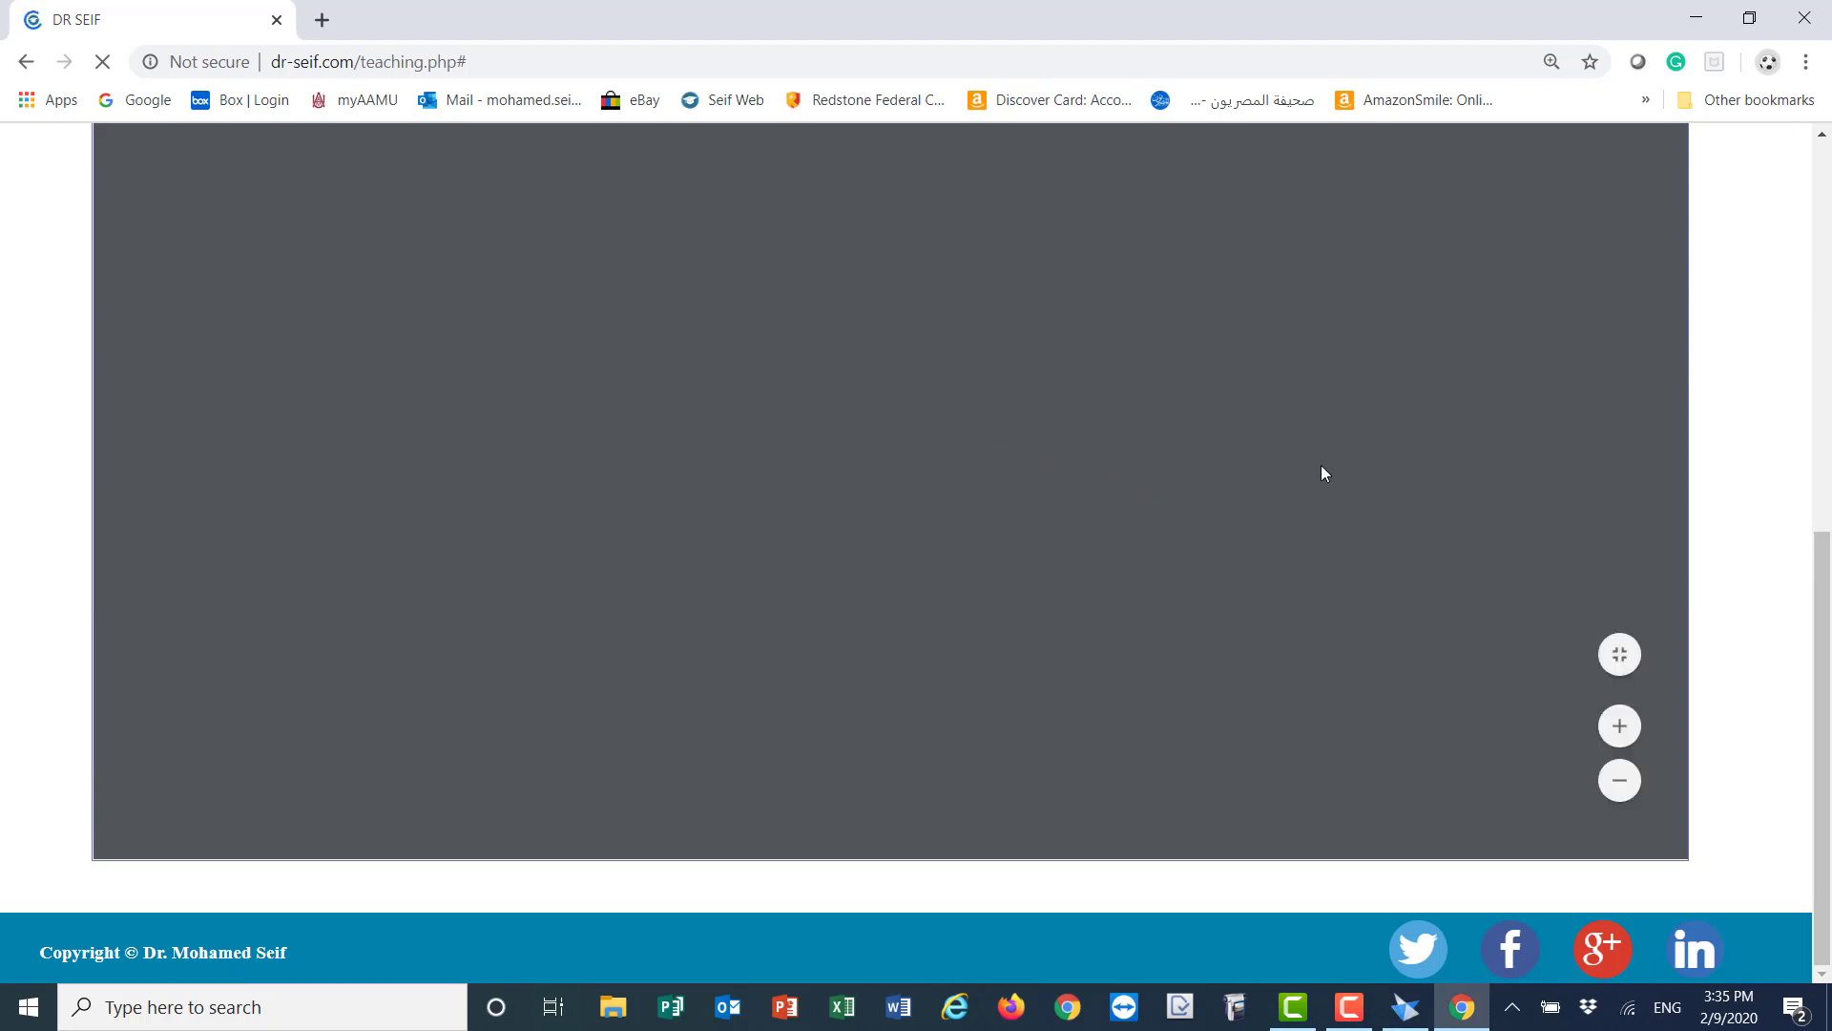
pyautogui.moveTo(1823, 638)
pyautogui.mouseDown()
pyautogui.moveTo(1823, 586)
pyautogui.moveTo(1824, 628)
pyautogui.mouseUp()
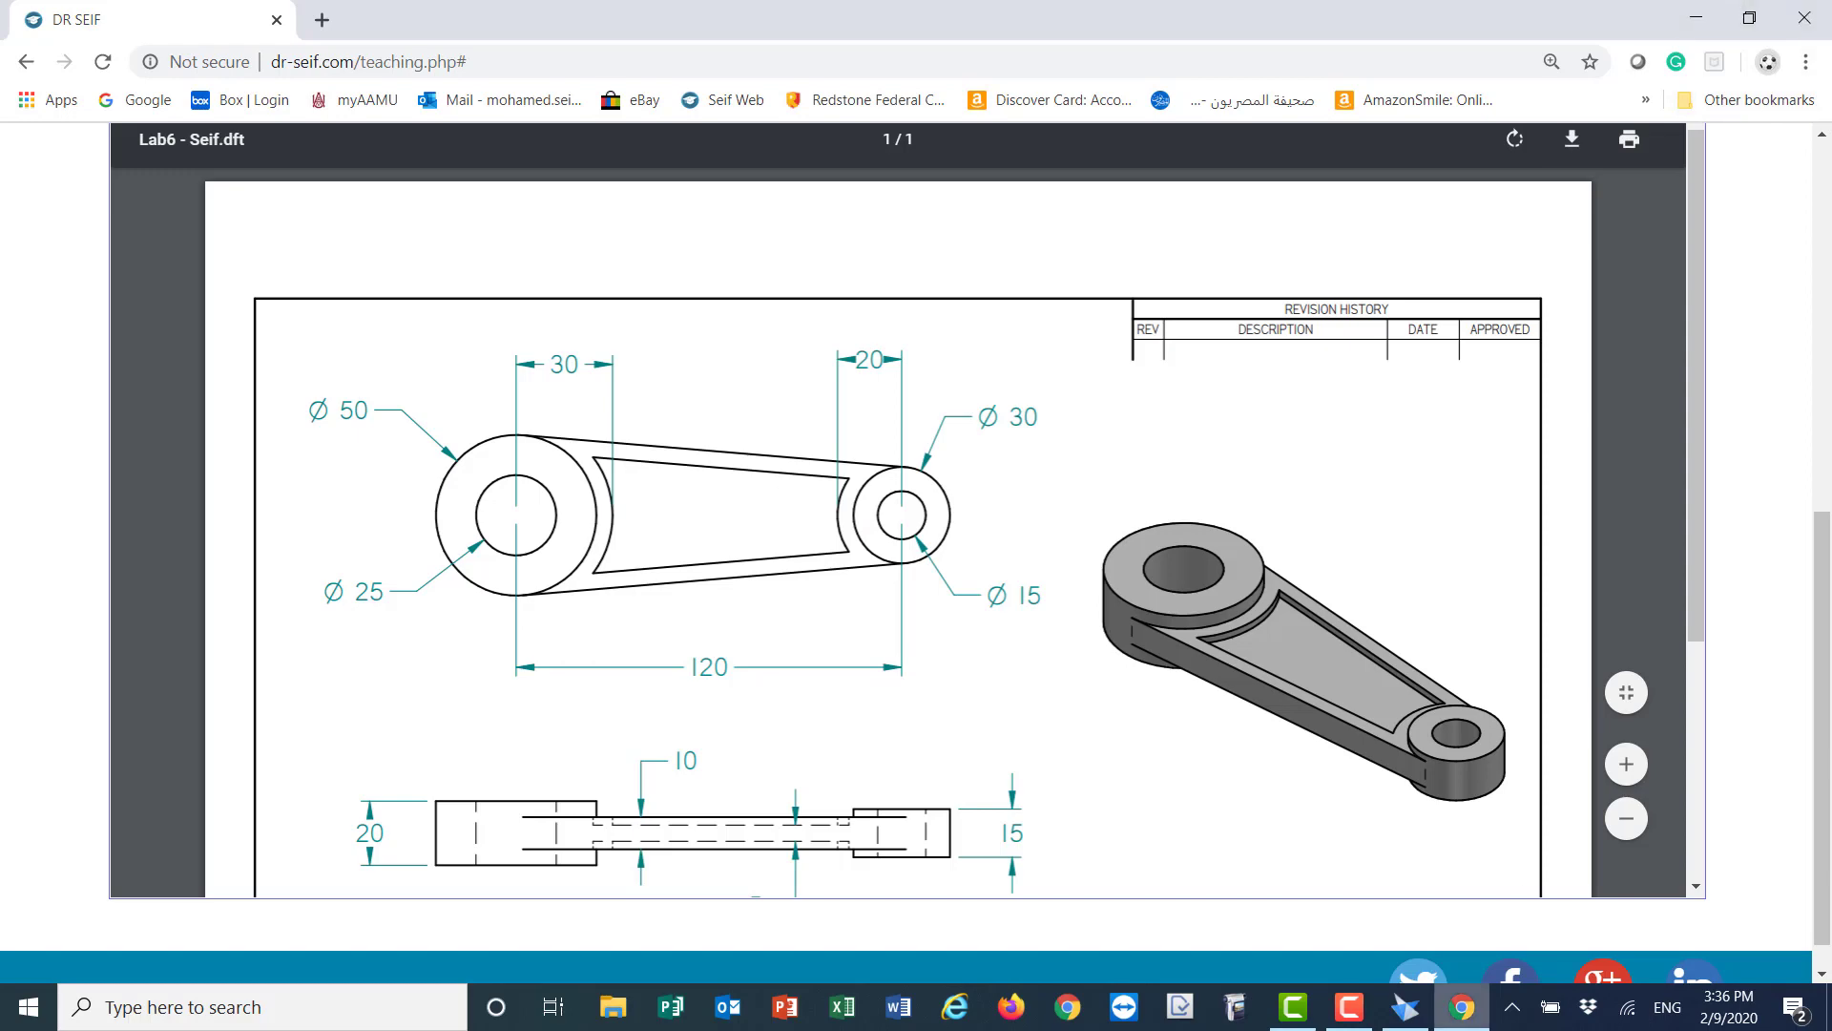
# - Back in Solid Edge, set the left outer circle's diameter to 50 mm and dimension its inner circle to 25 mm diameter
pyautogui.click(1391, 1017)
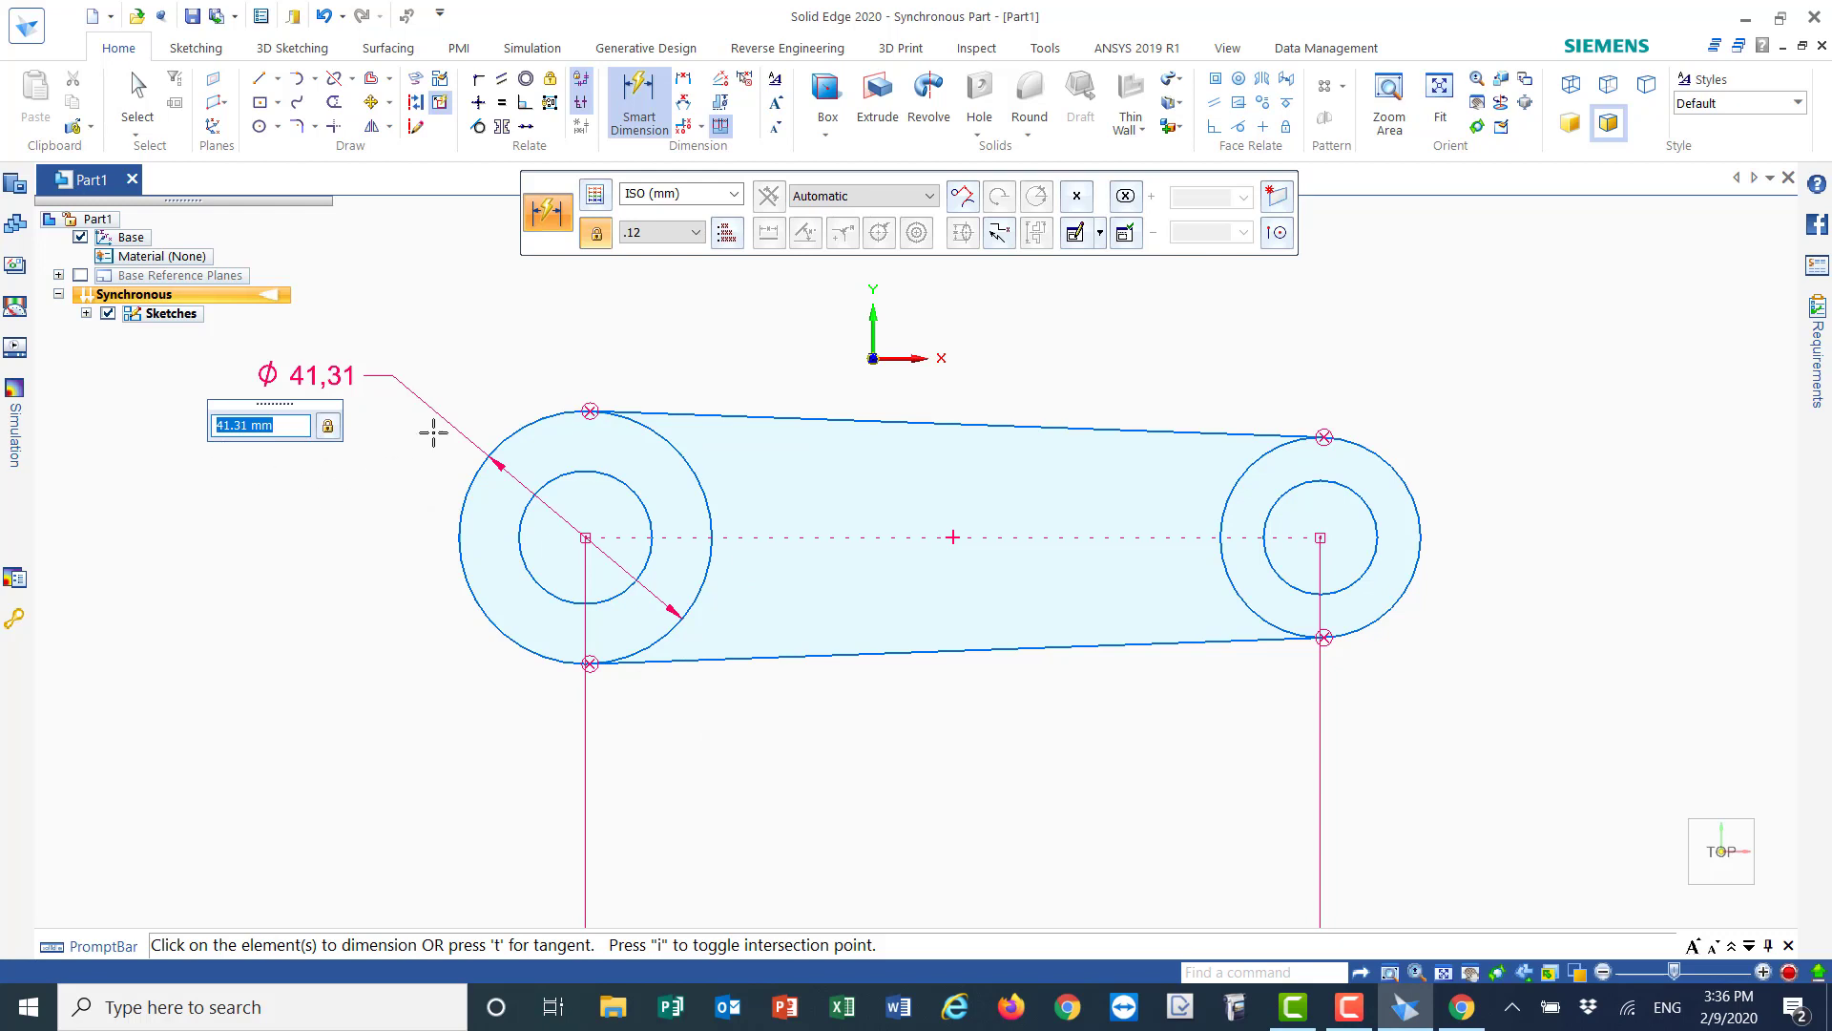
pyautogui.write('50')
pyautogui.press('Return')
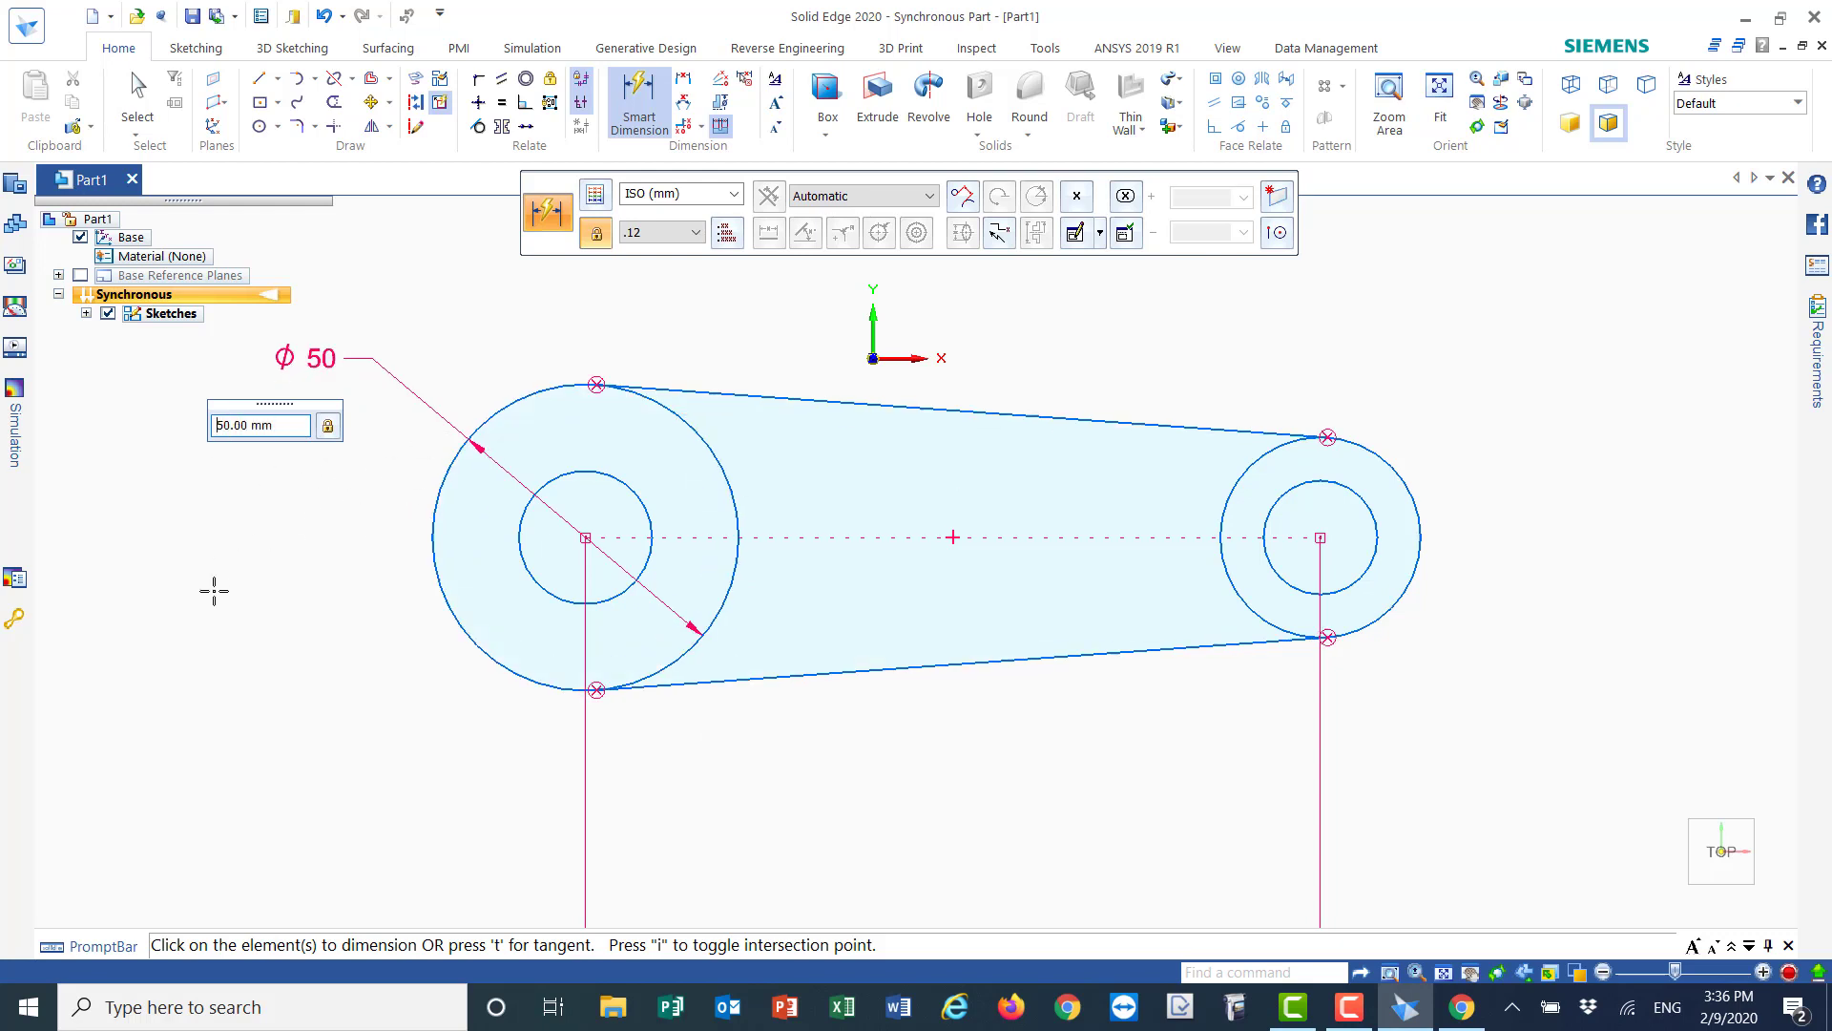
pyautogui.click(529, 569)
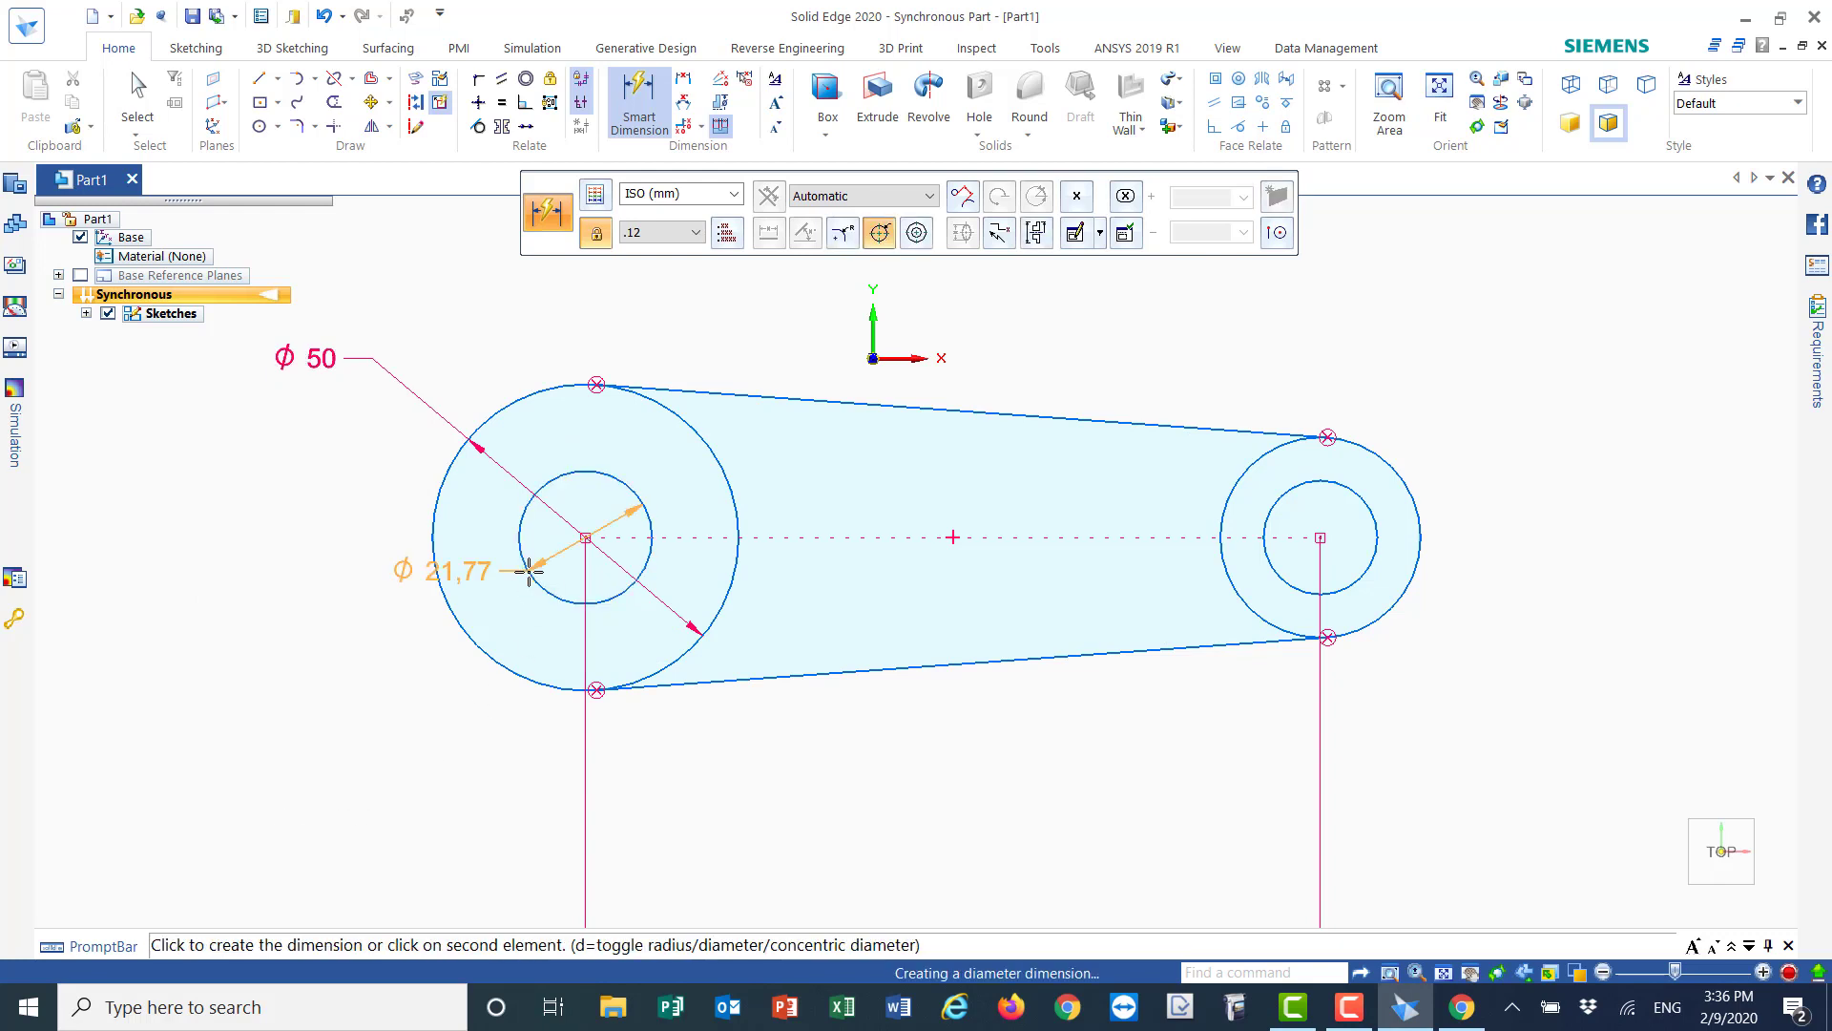
pyautogui.click(337, 713)
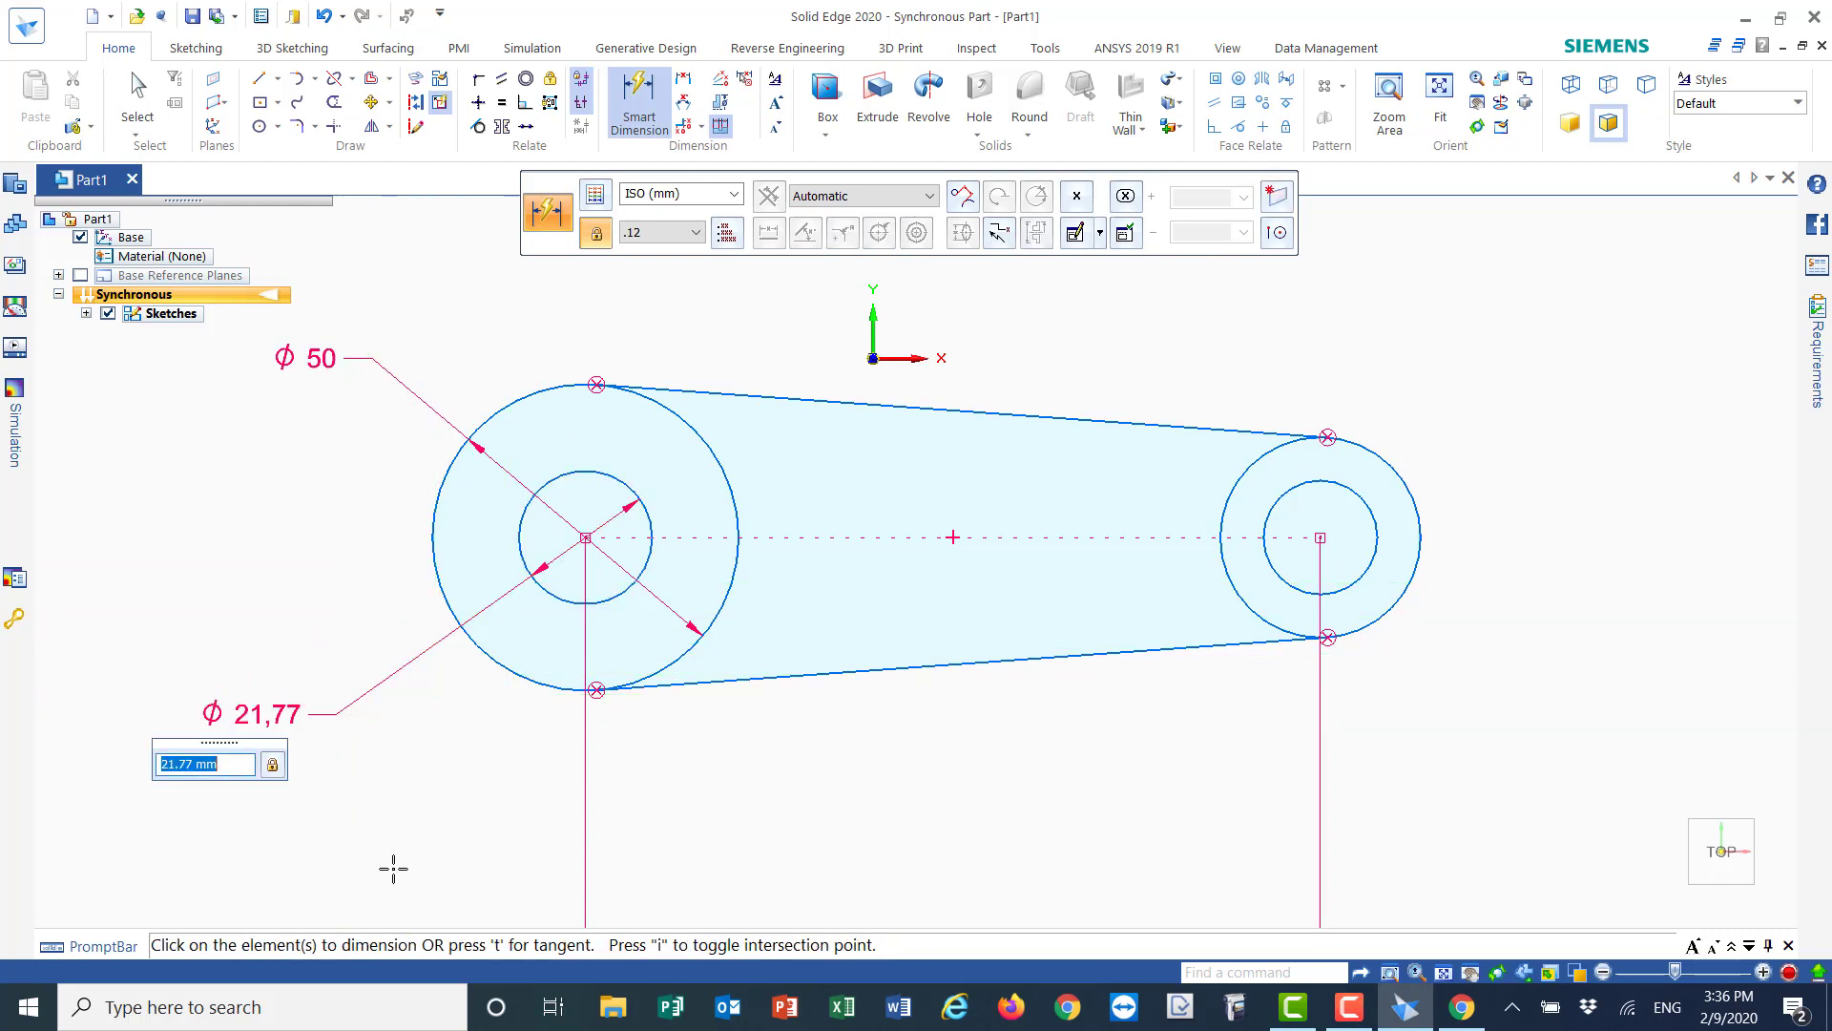
pyautogui.write('25')
pyautogui.press('Return')
# - Dimension the right pair of circles, setting the outer diameter to 30 mm and the inner diameter to 15 mm
pyautogui.click(1392, 460)
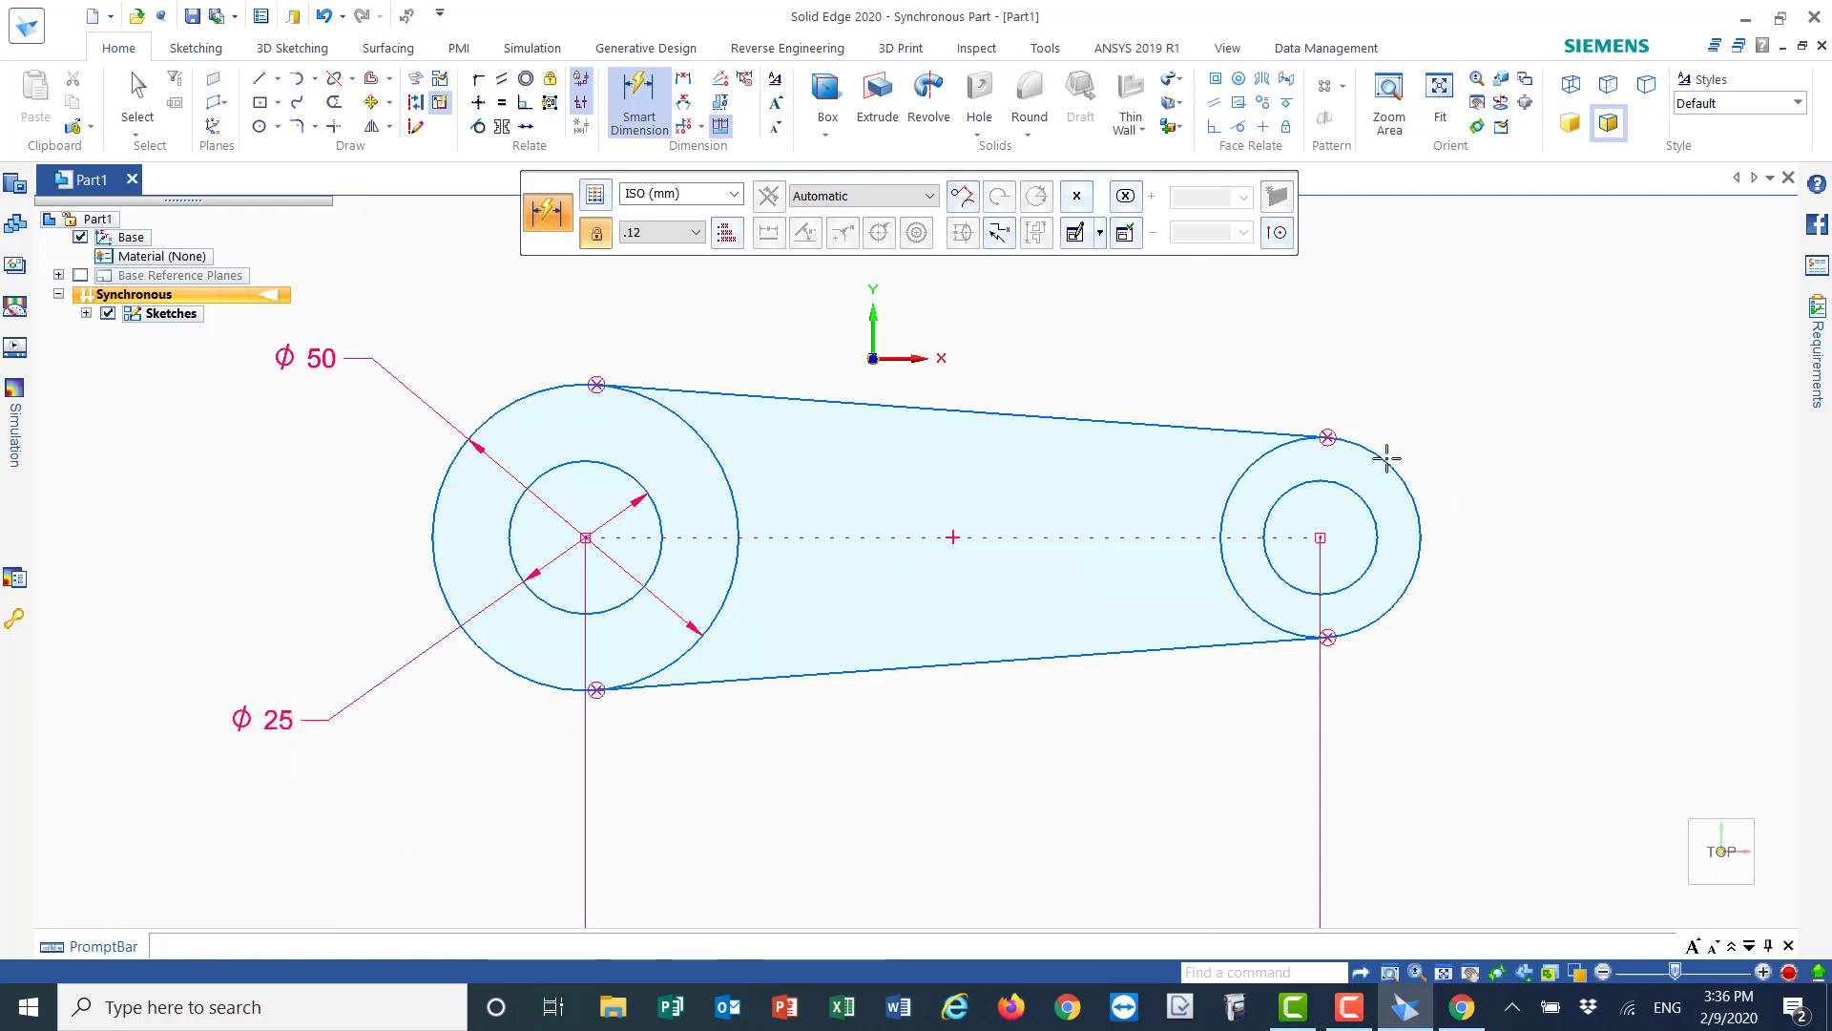
pyautogui.click(1494, 357)
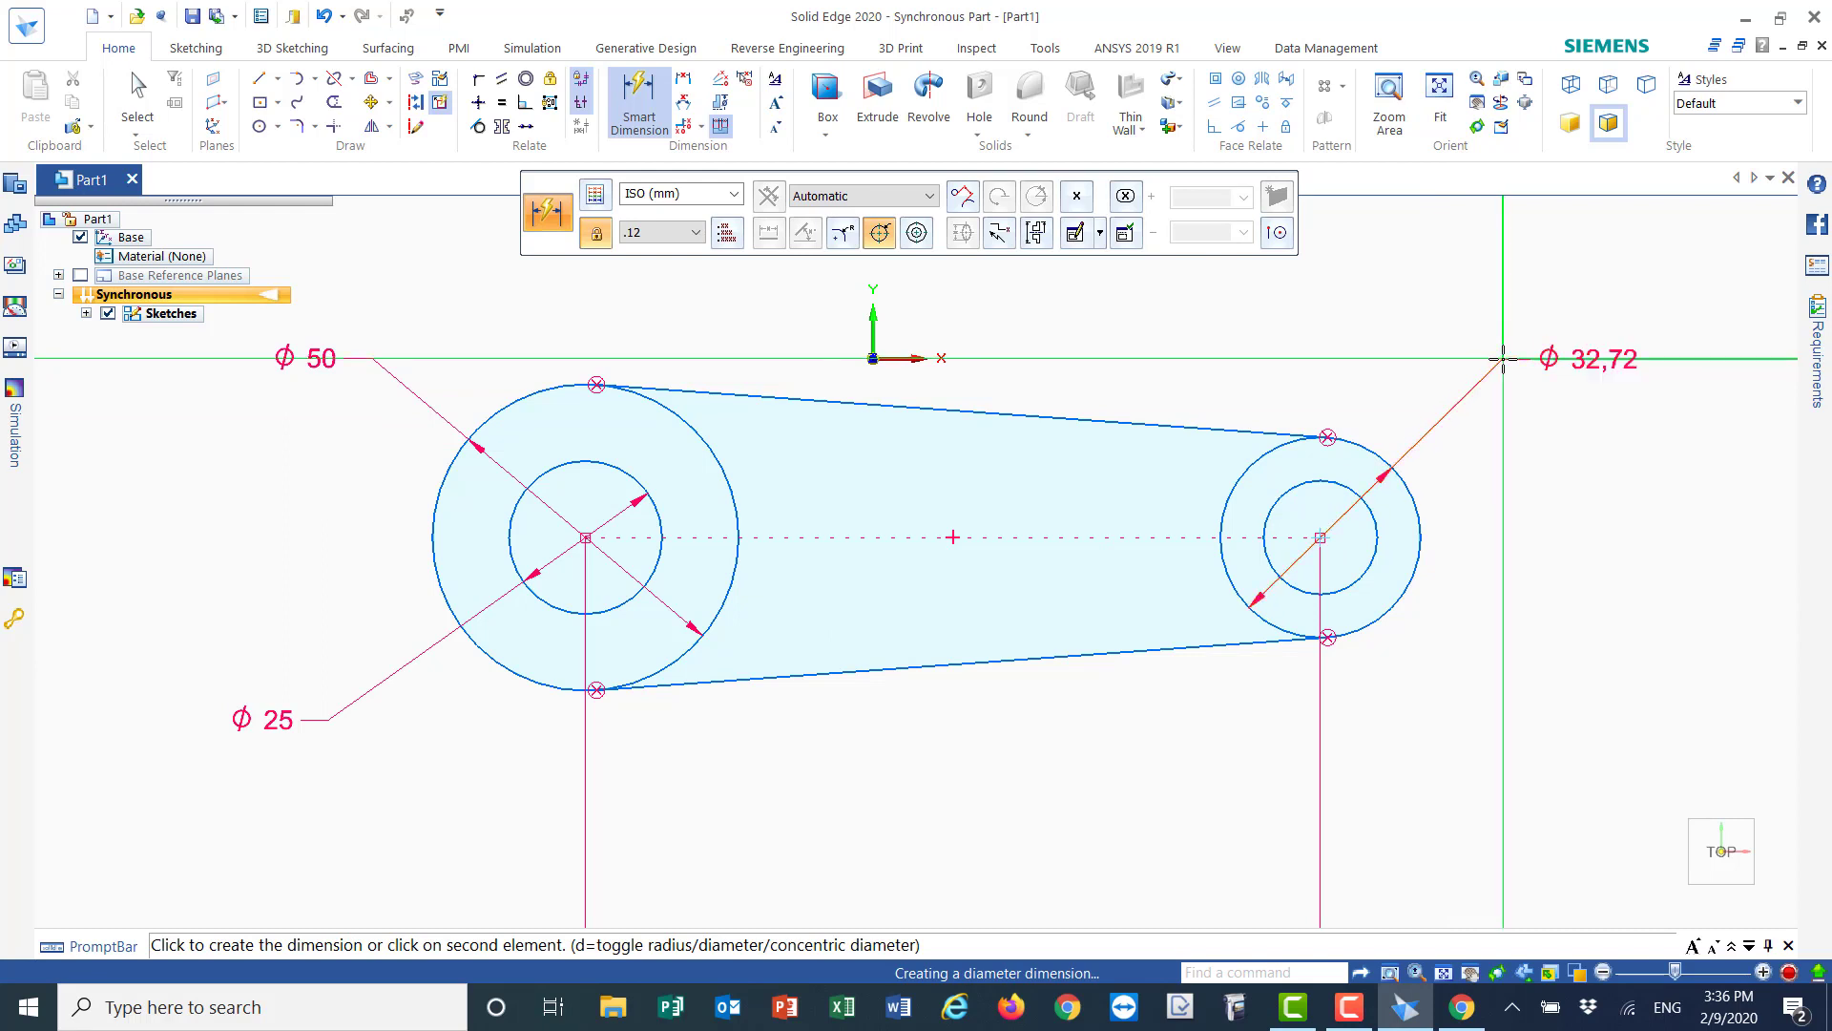
pyautogui.write('3')
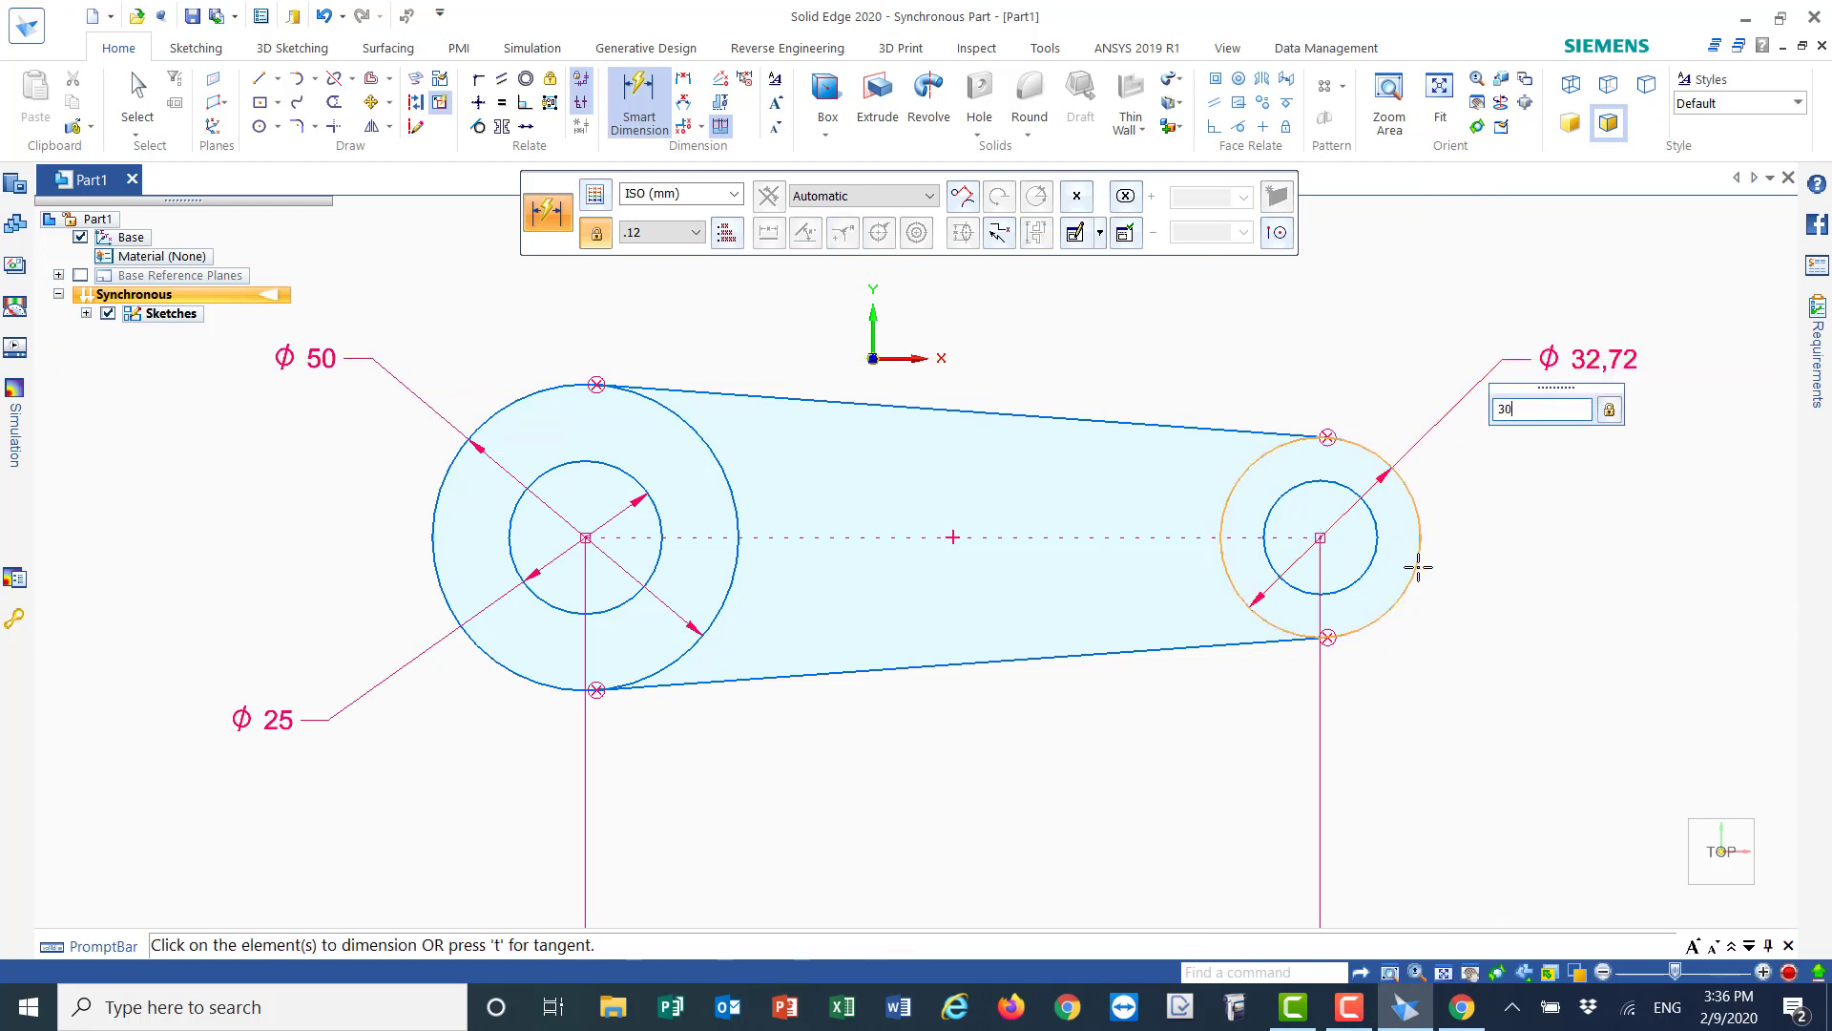
pyautogui.write('0')
pyautogui.press('Return')
pyautogui.click(1355, 572)
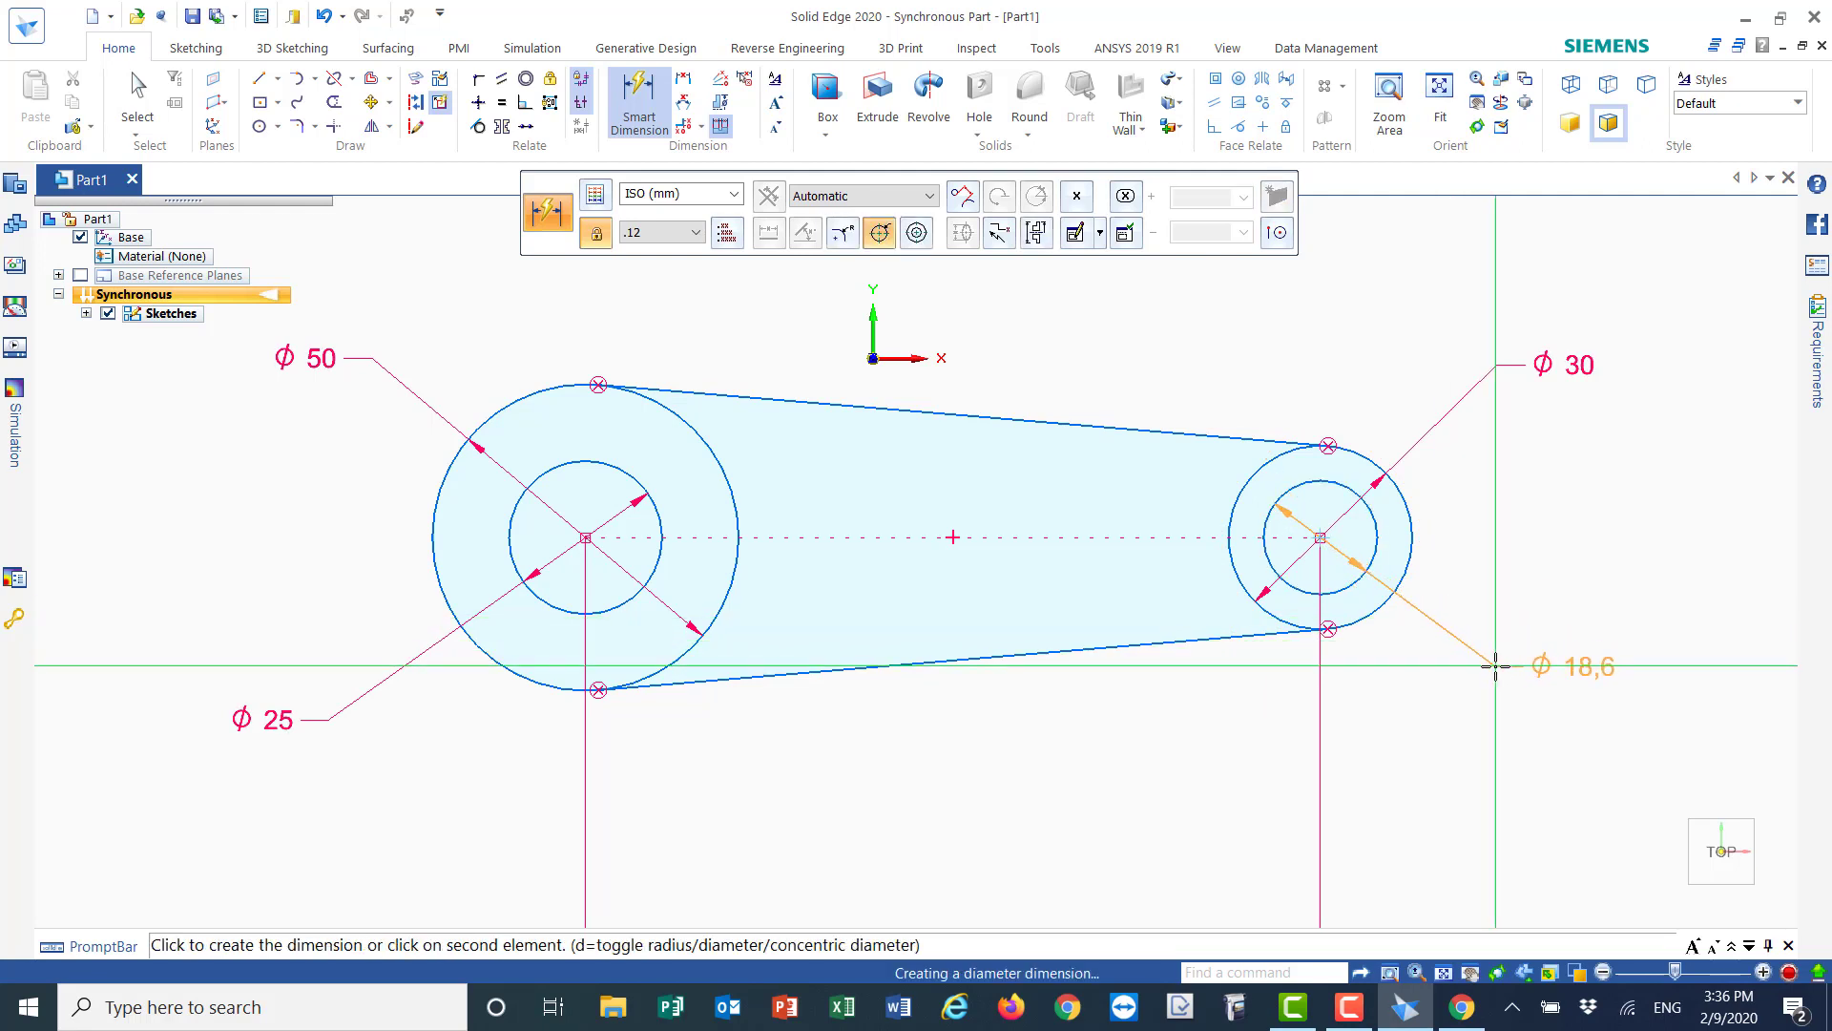
pyautogui.click(1495, 665)
pyautogui.write('15')
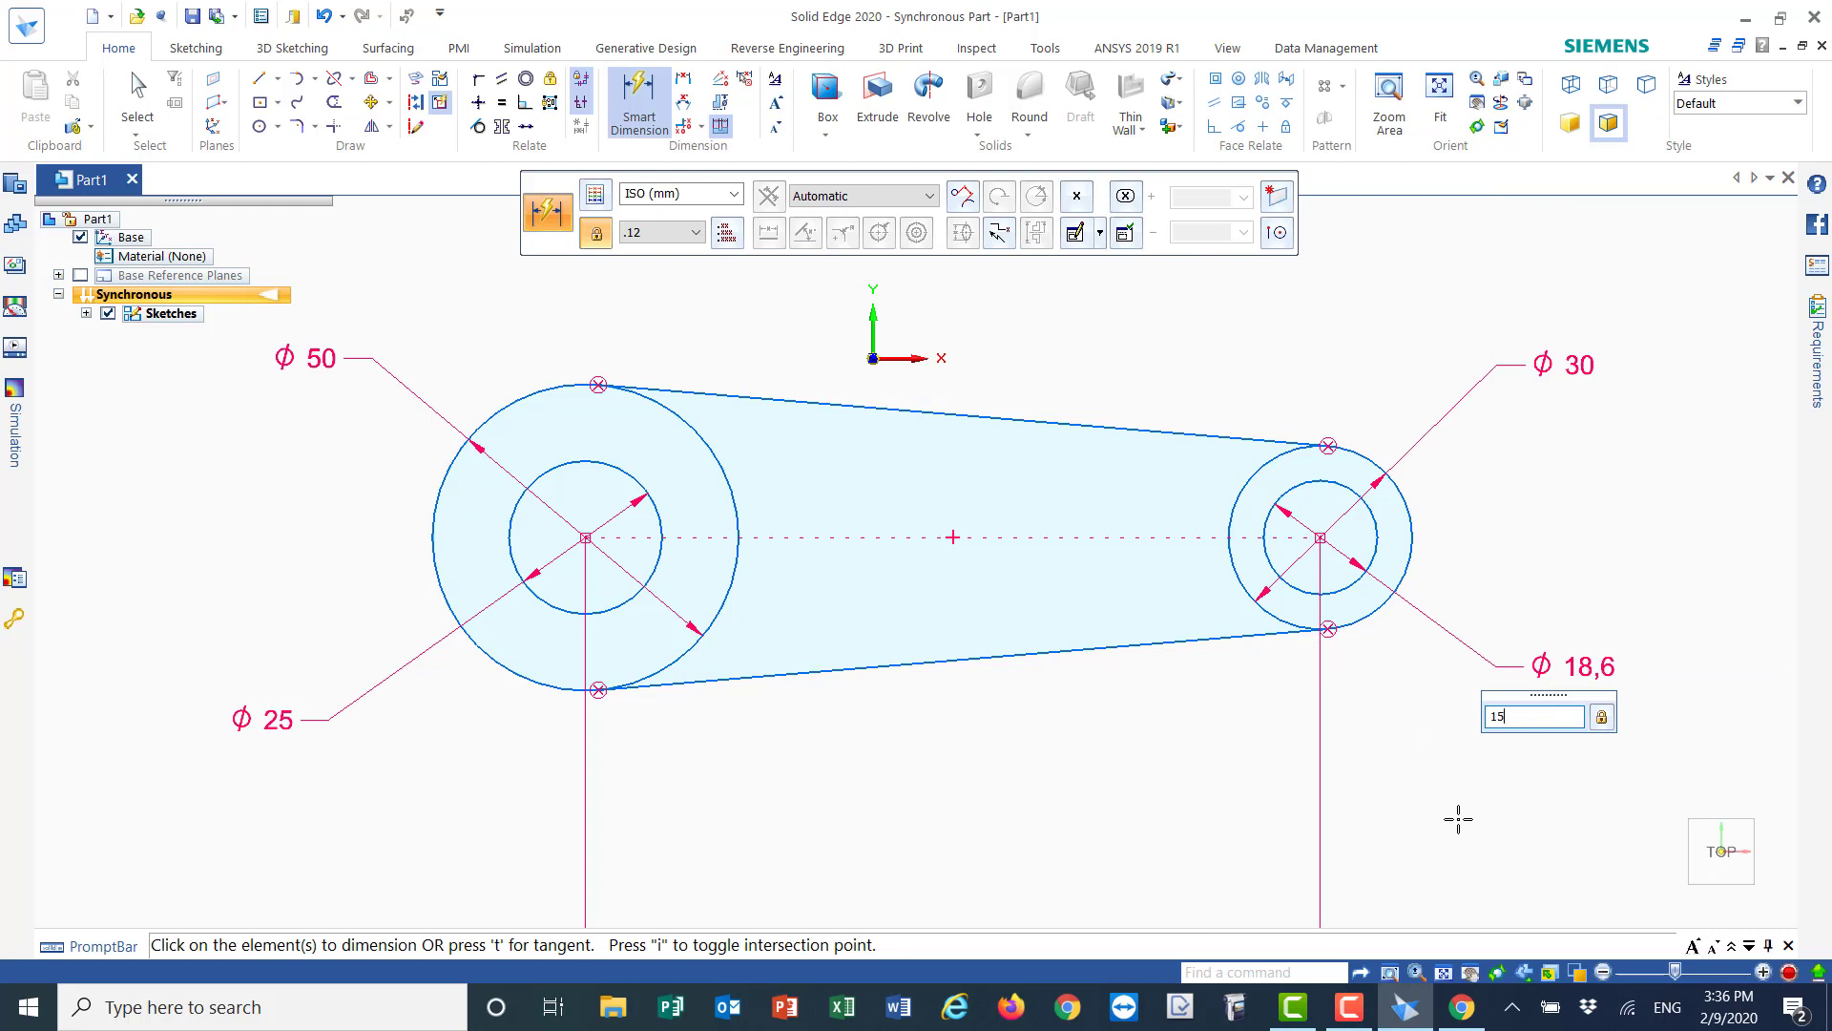
pyautogui.press('Return')
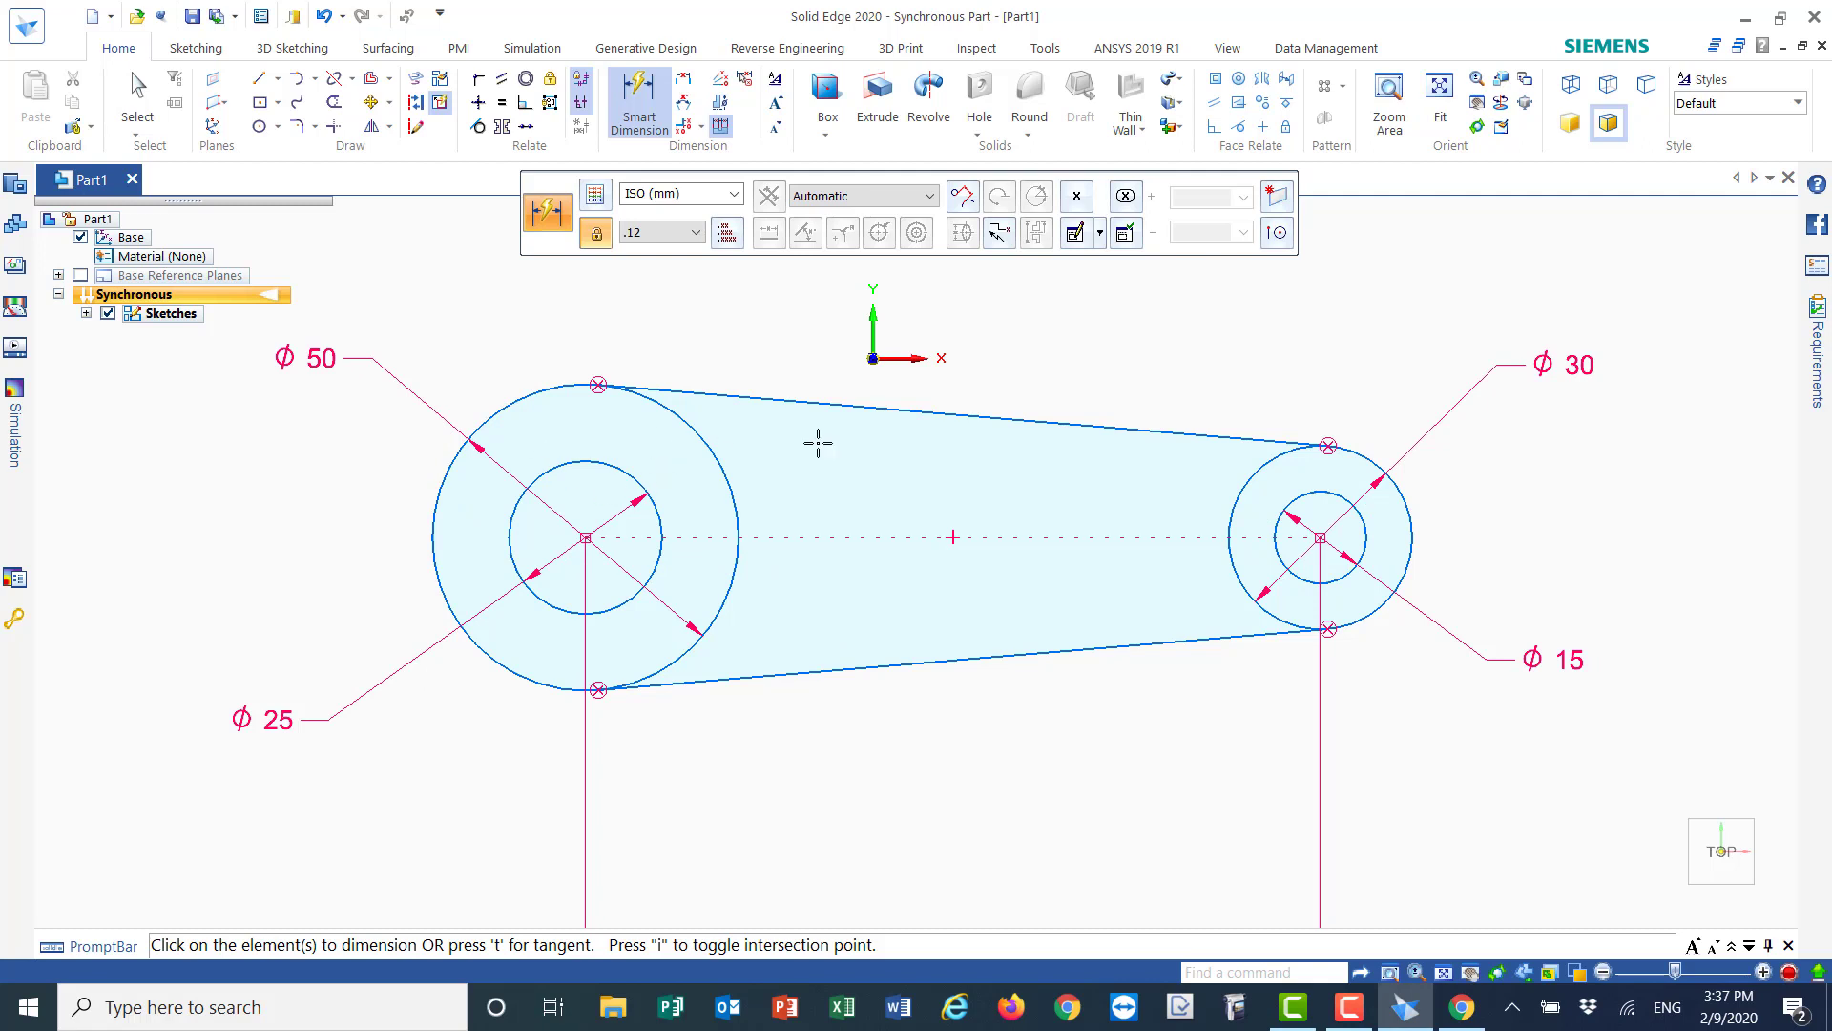
# - Trim the outward-facing arcs of the 50 mm and 30 mm circles, leaving only the arcs between the tangent lines
pyautogui.click(378, 82)
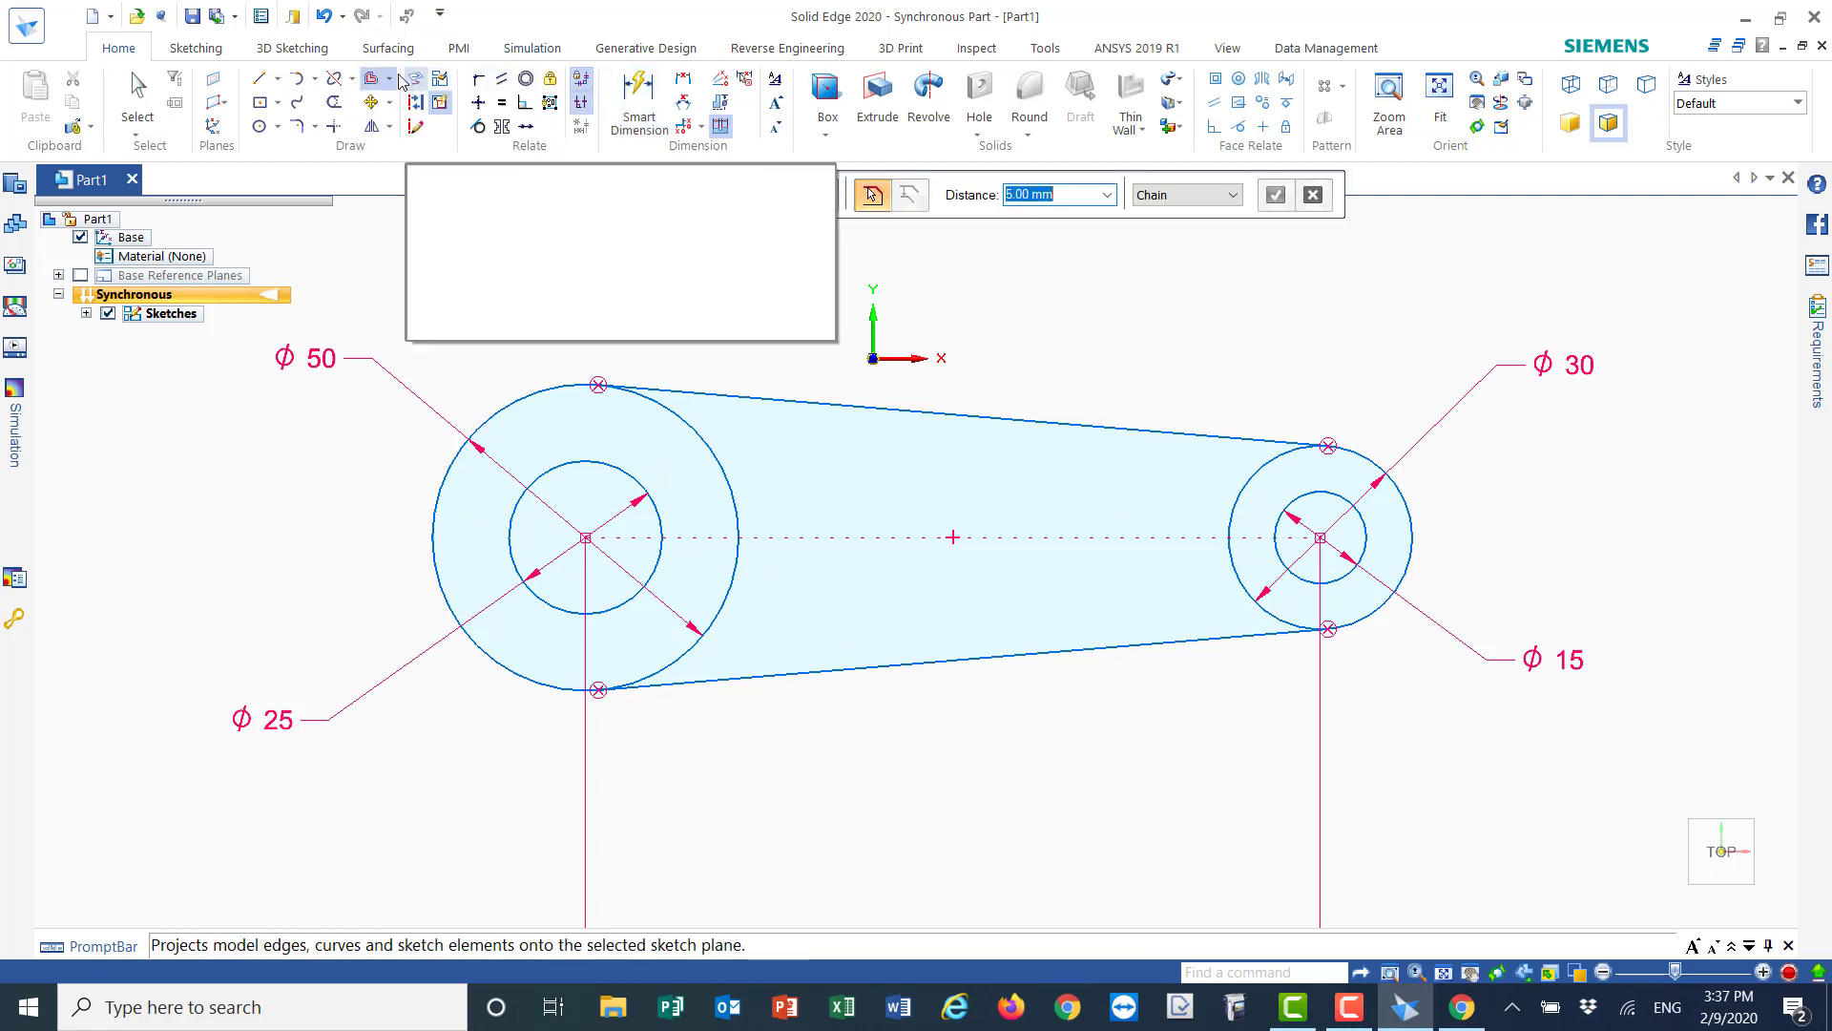
pyautogui.click(392, 79)
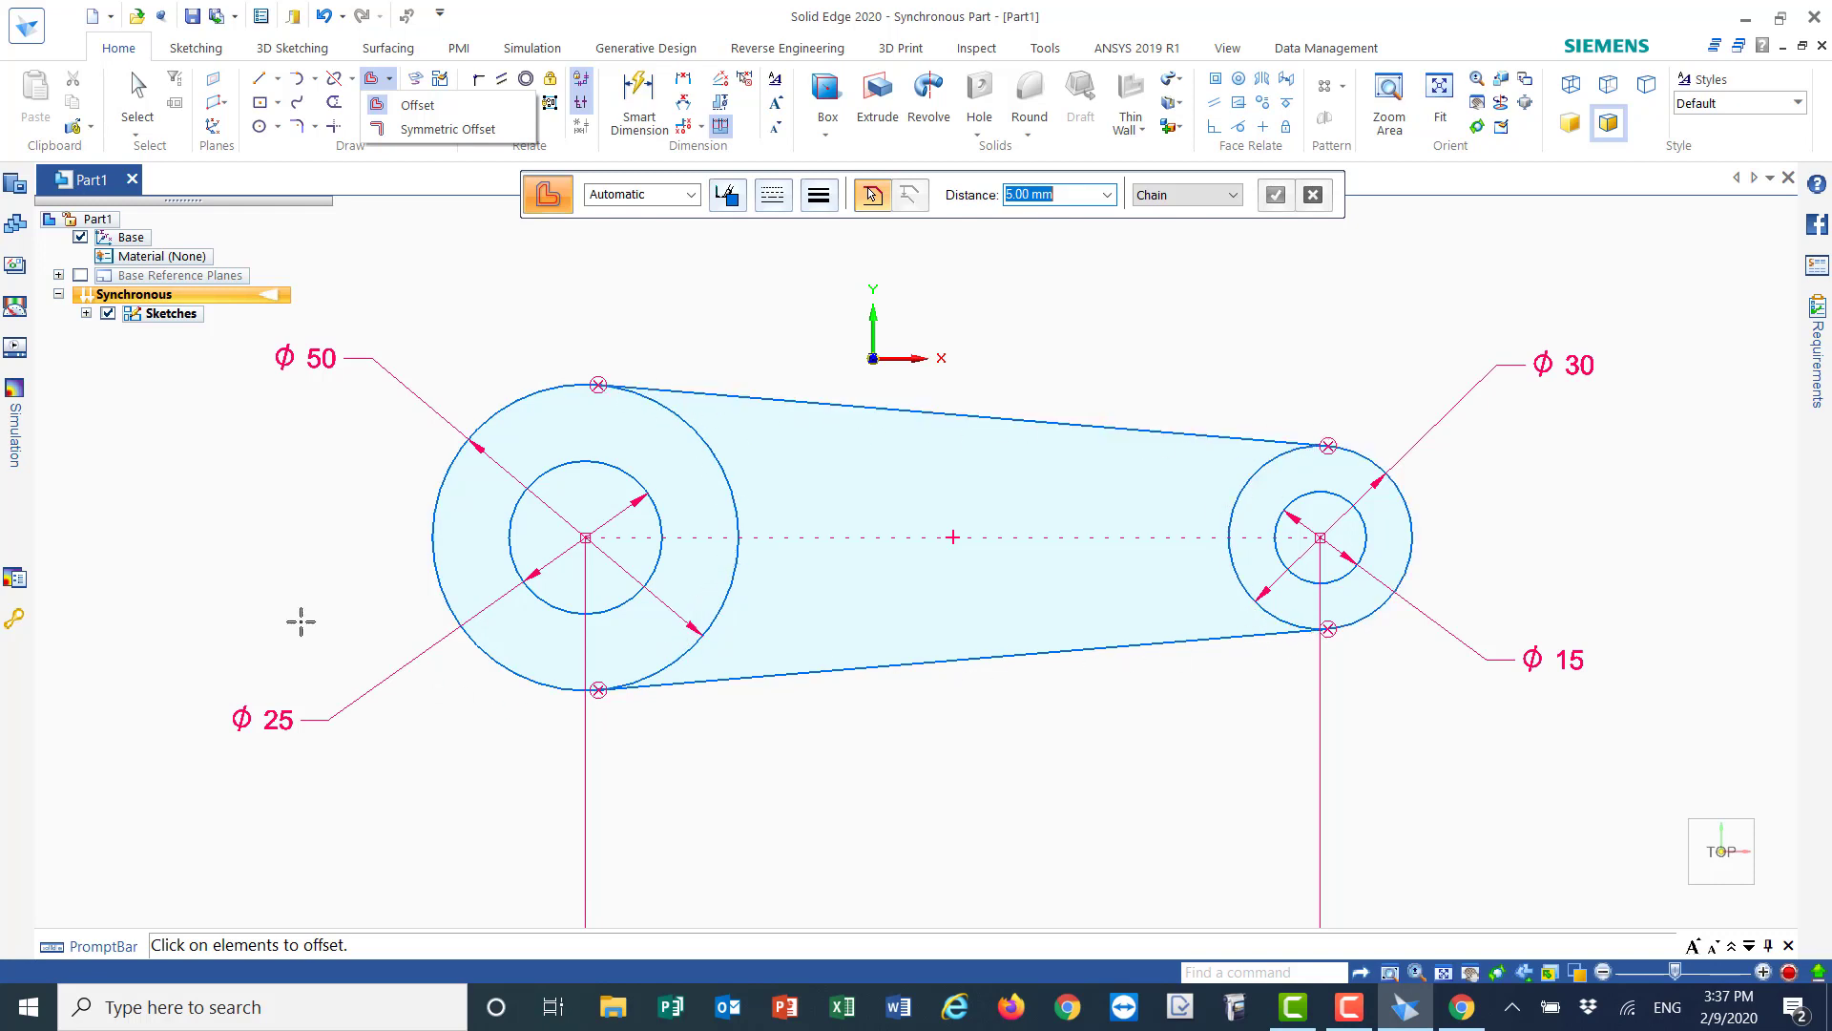
pyautogui.click(332, 103)
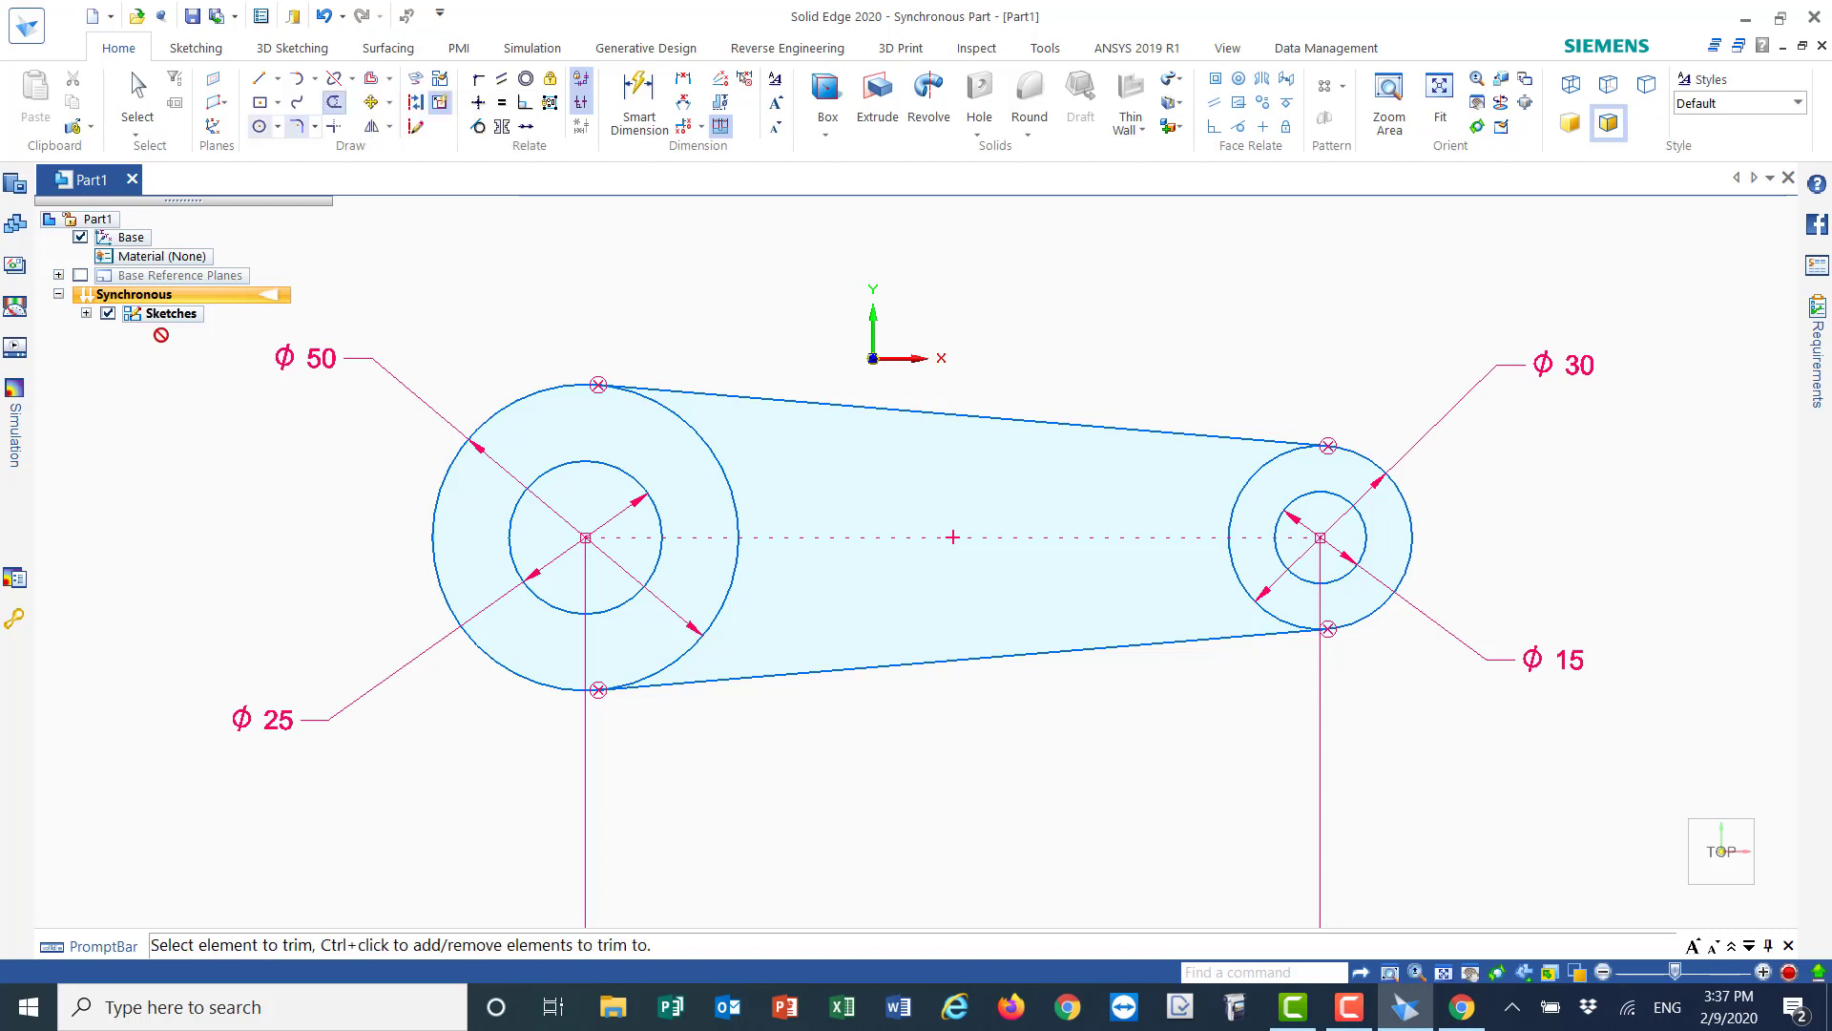
pyautogui.click(435, 516)
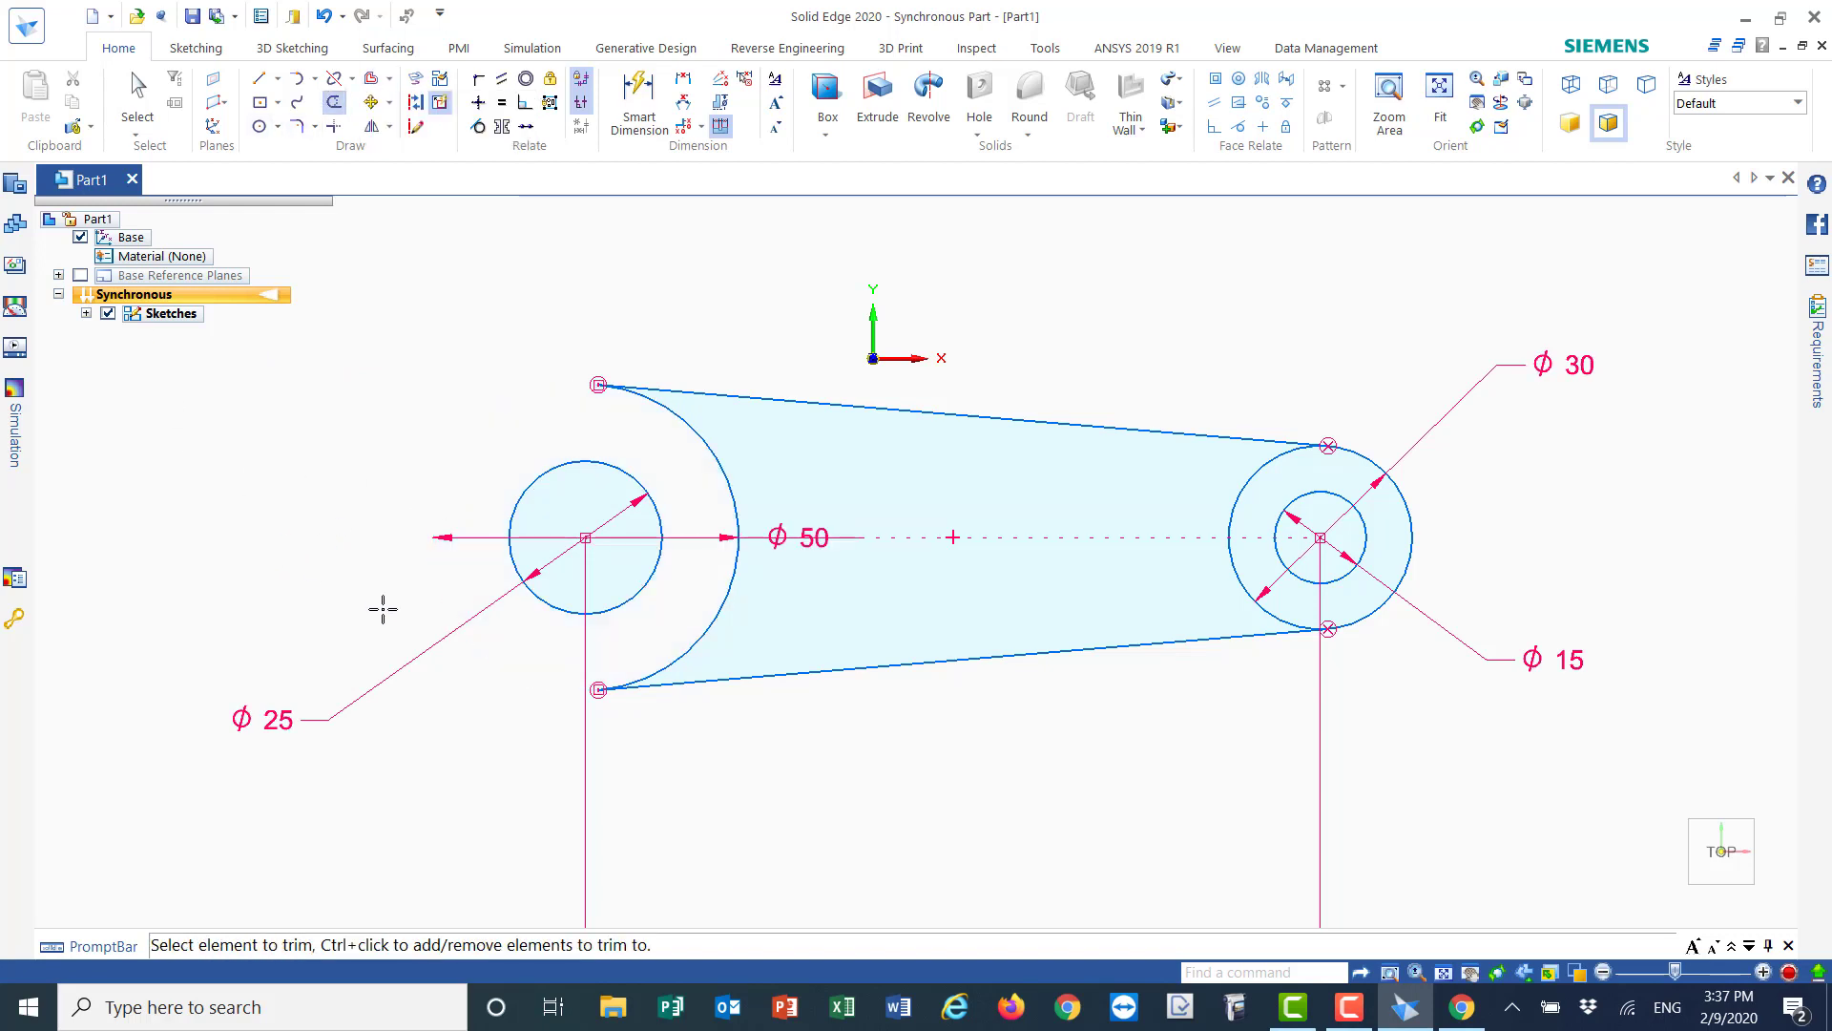
pyautogui.click(1413, 526)
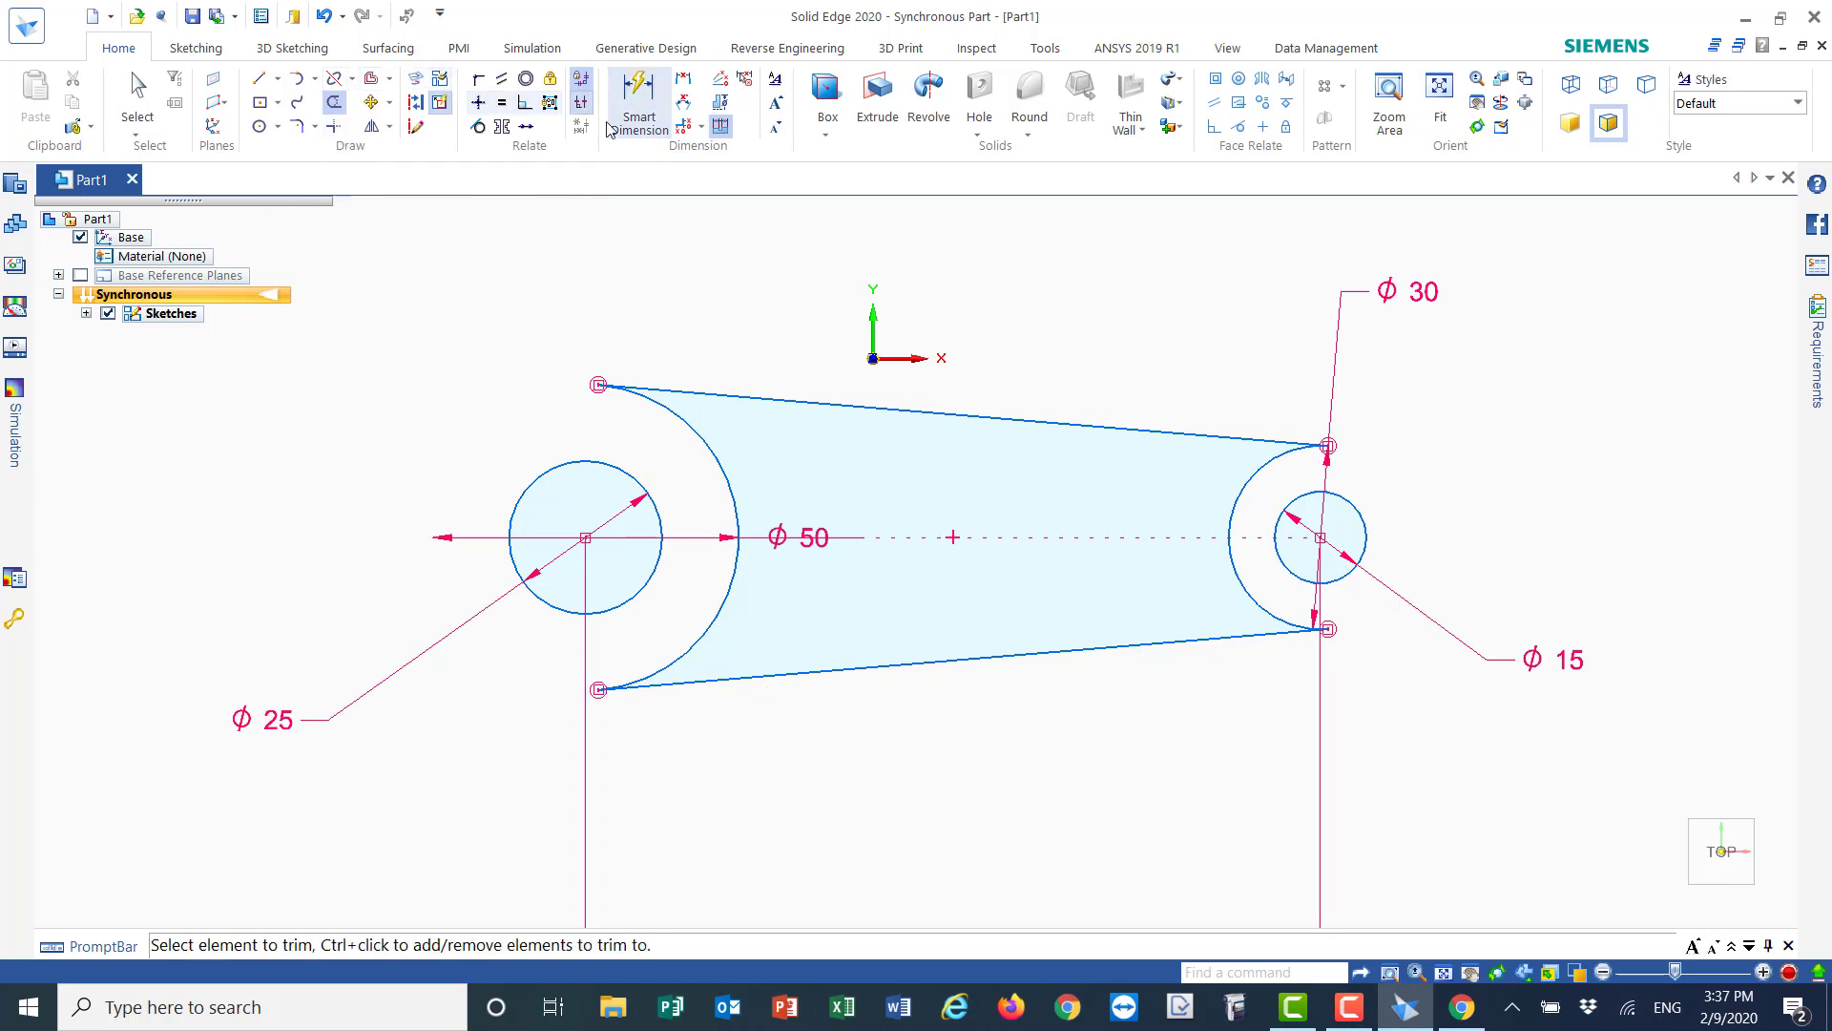
# - Offset the closed arm outline, made of both tangent lines and both arcs, 5 mm inward
pyautogui.click(373, 79)
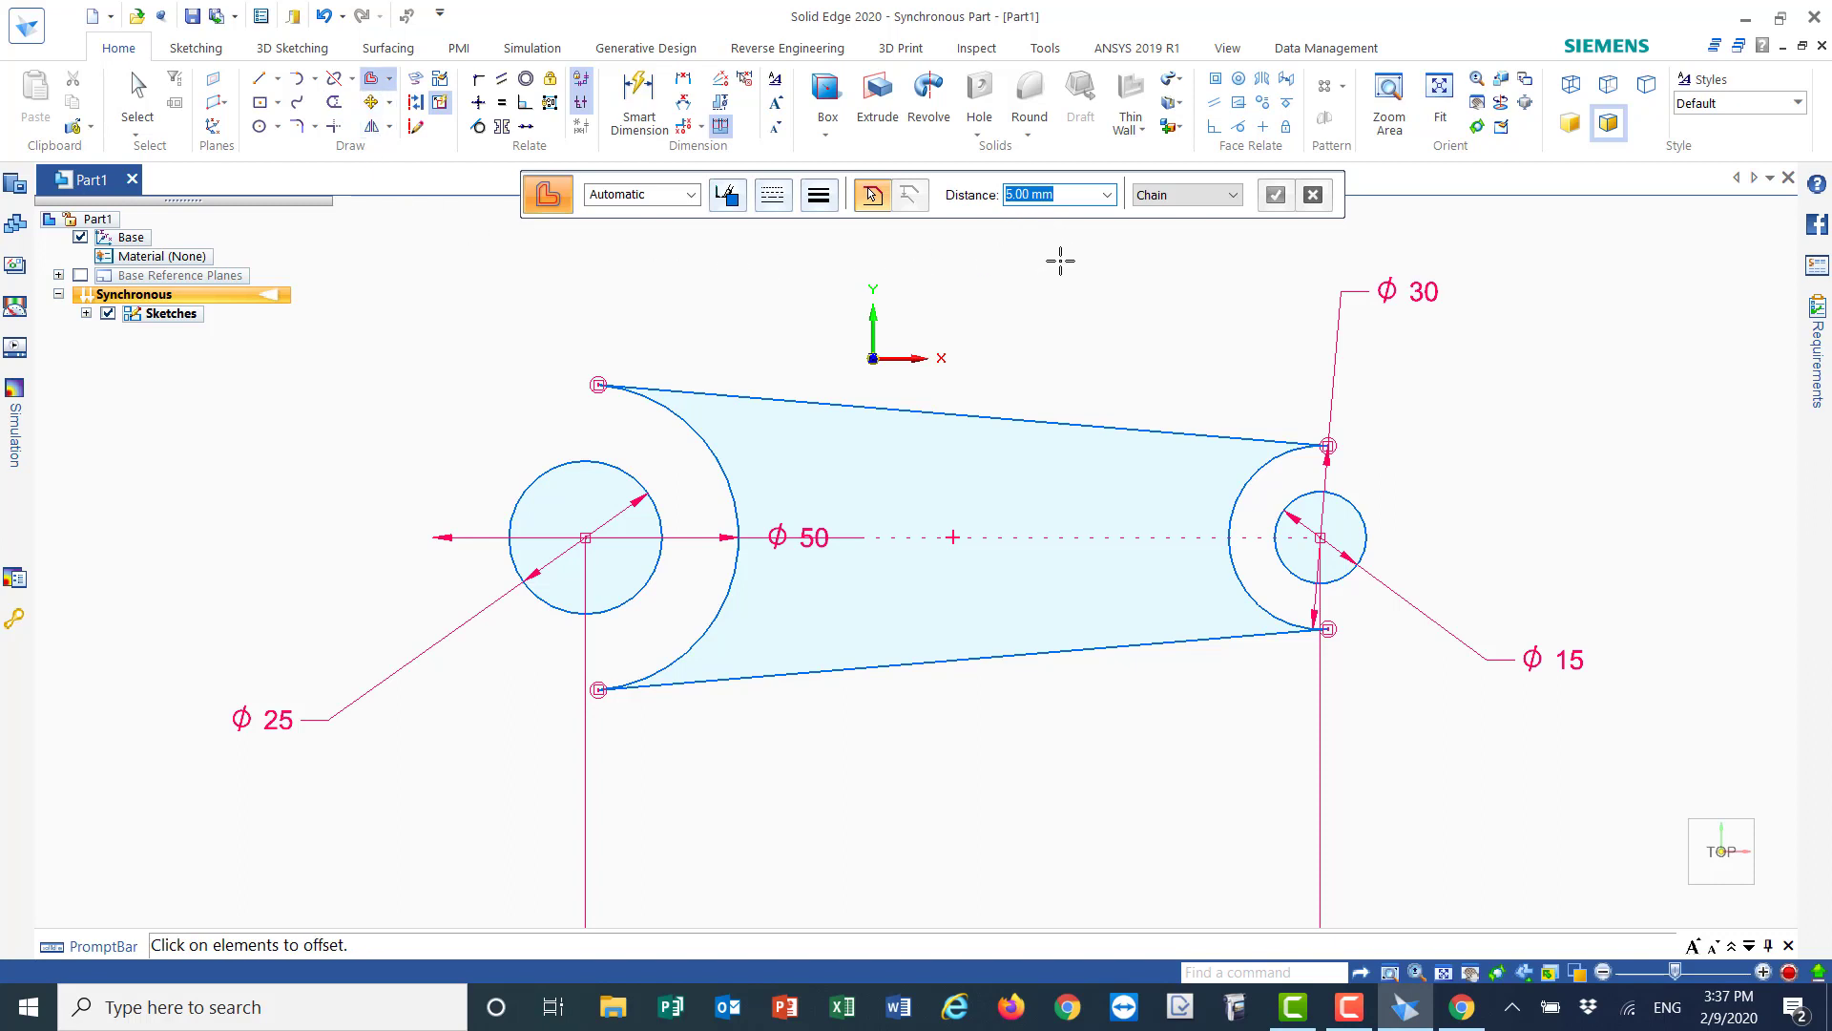
pyautogui.write('5')
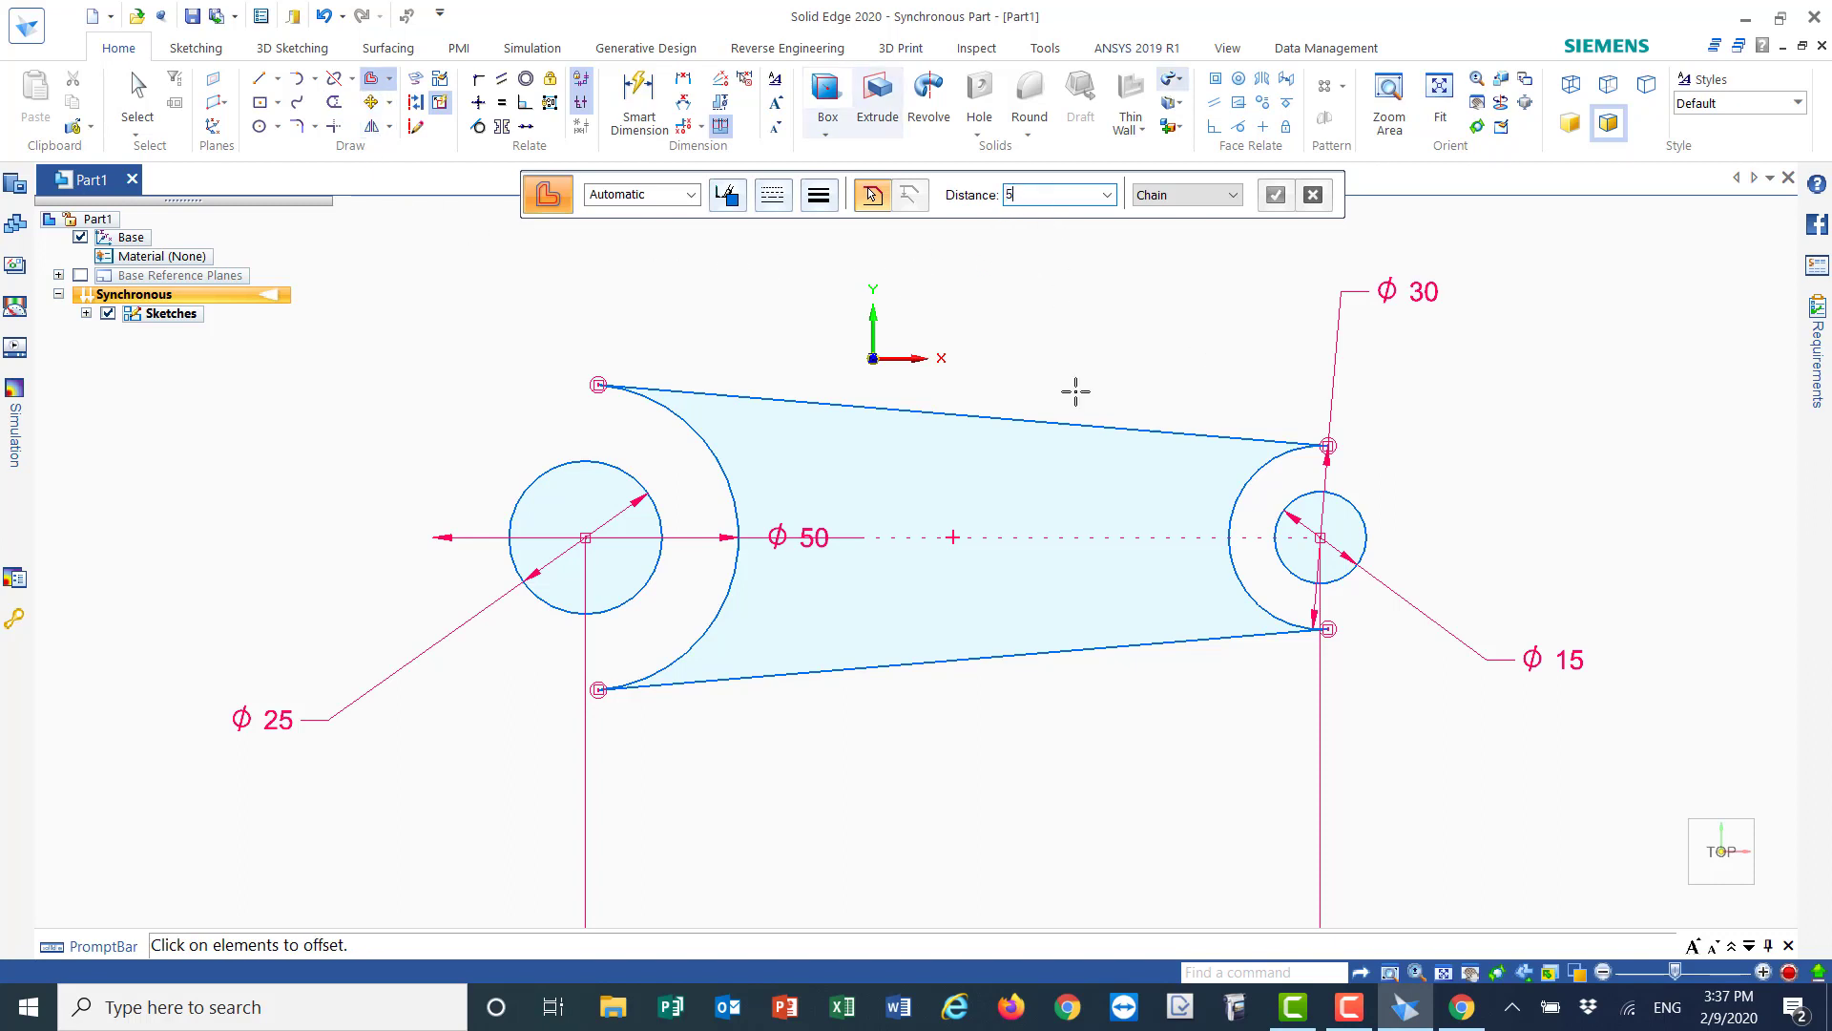
pyautogui.press('Return')
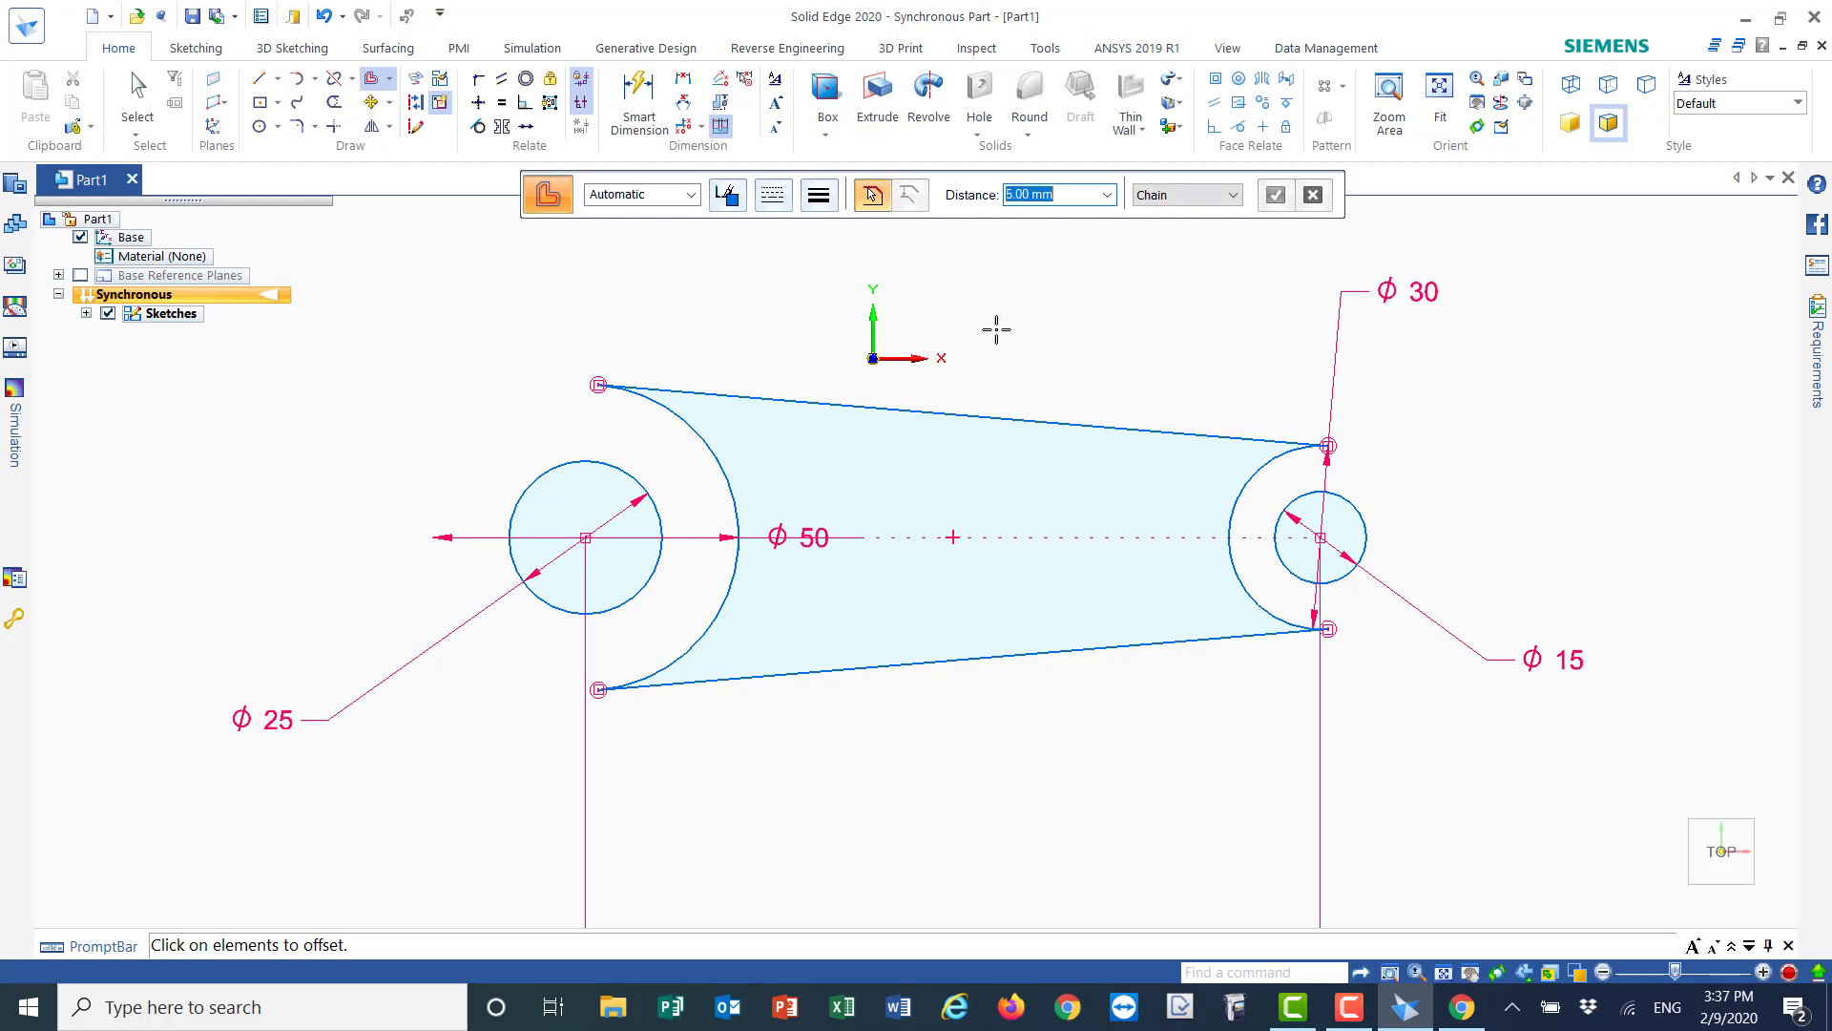
pyautogui.click(1030, 422)
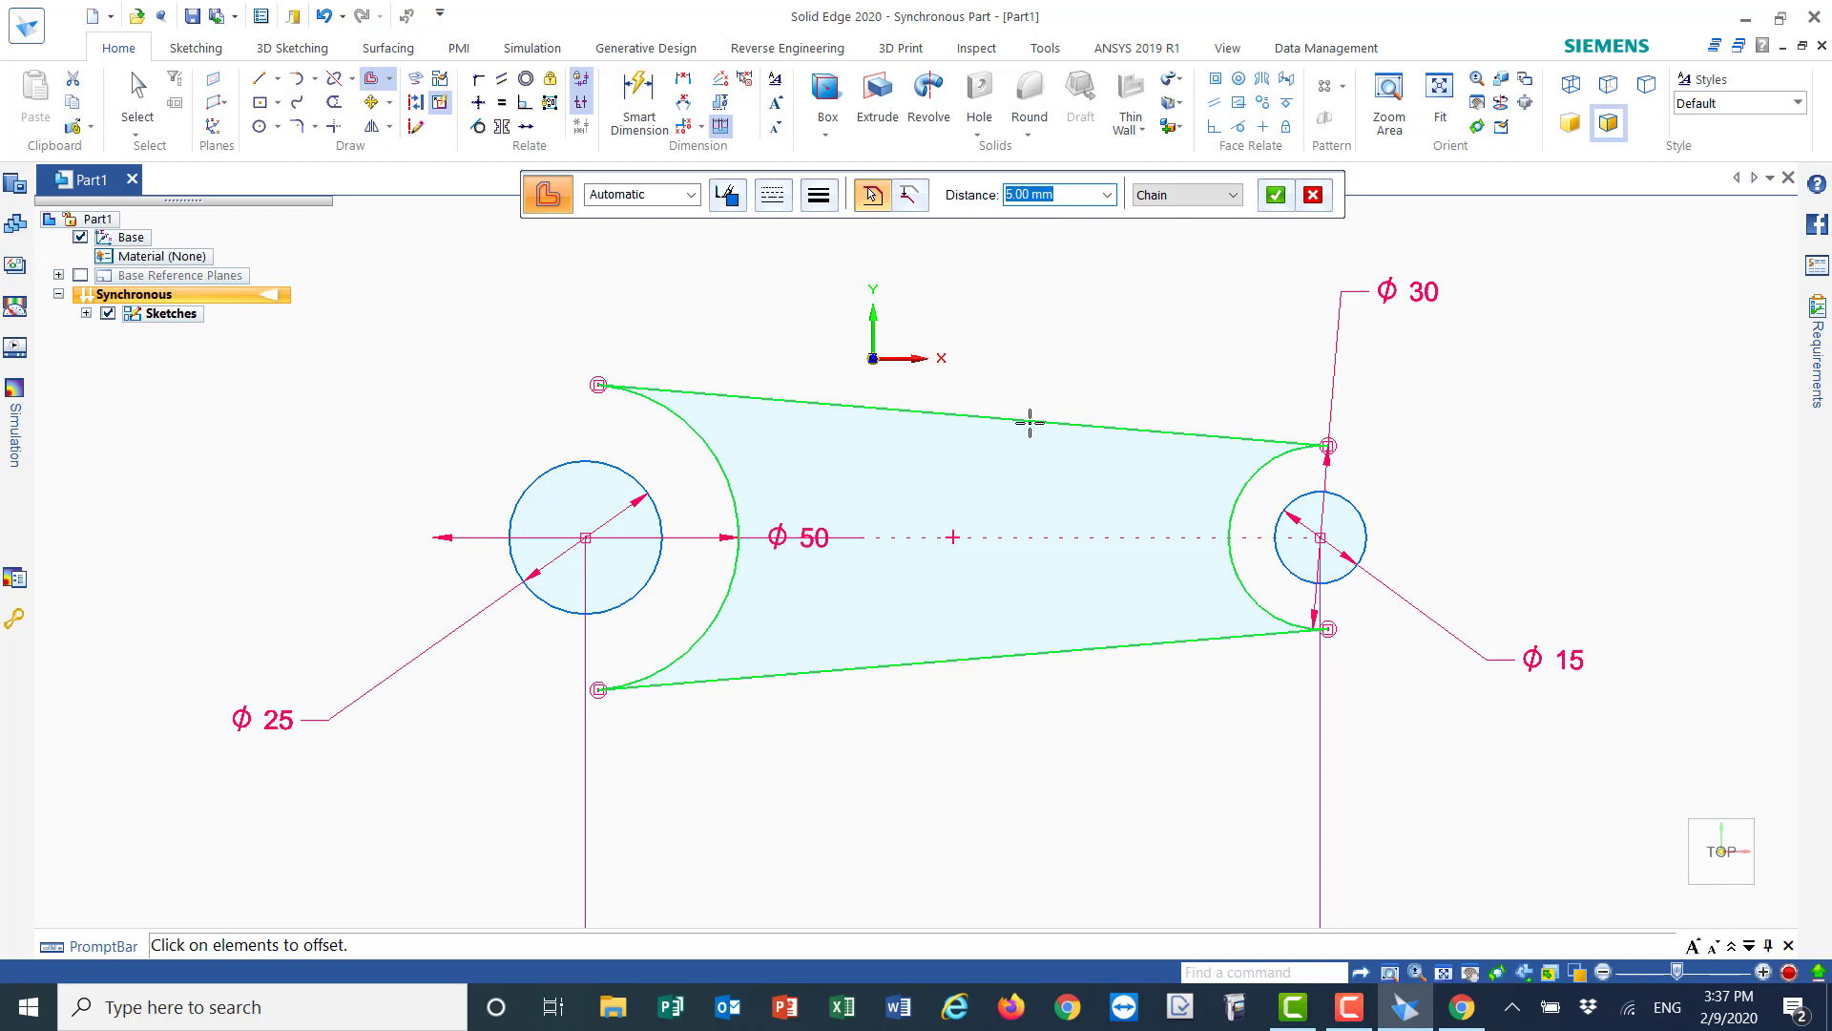
pyautogui.click(1276, 195)
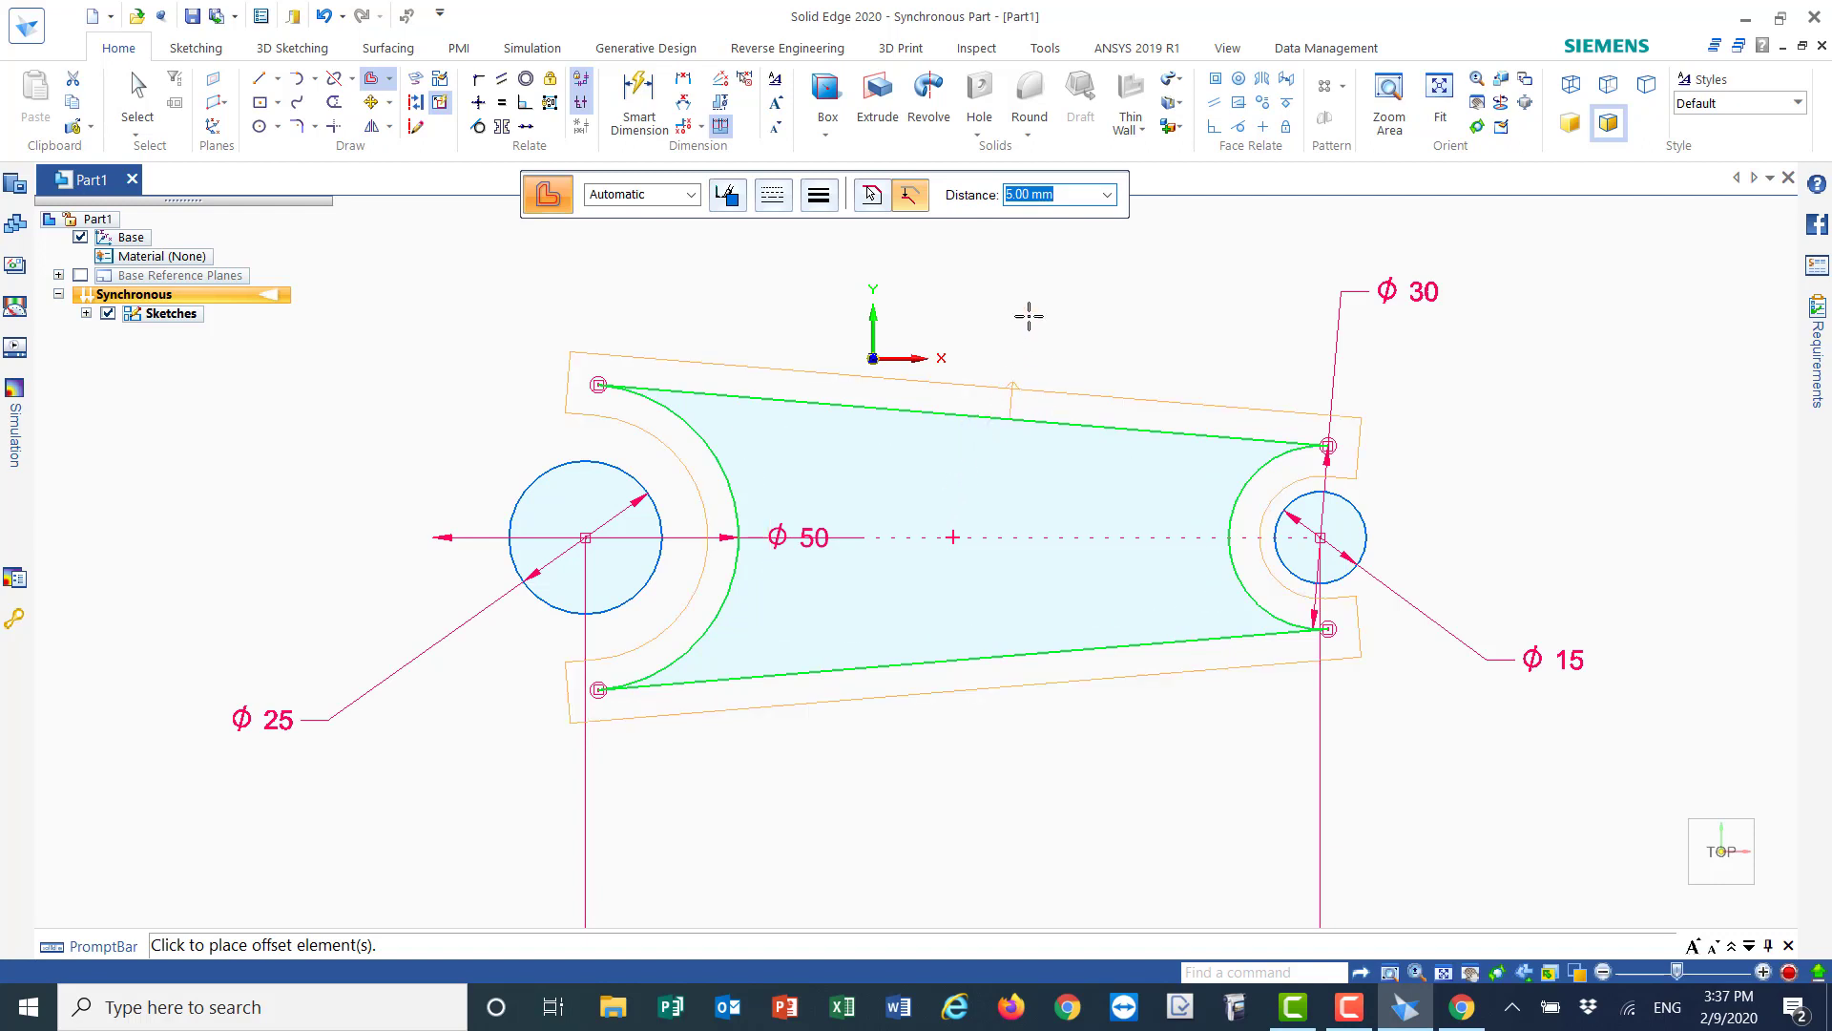
pyautogui.click(994, 473)
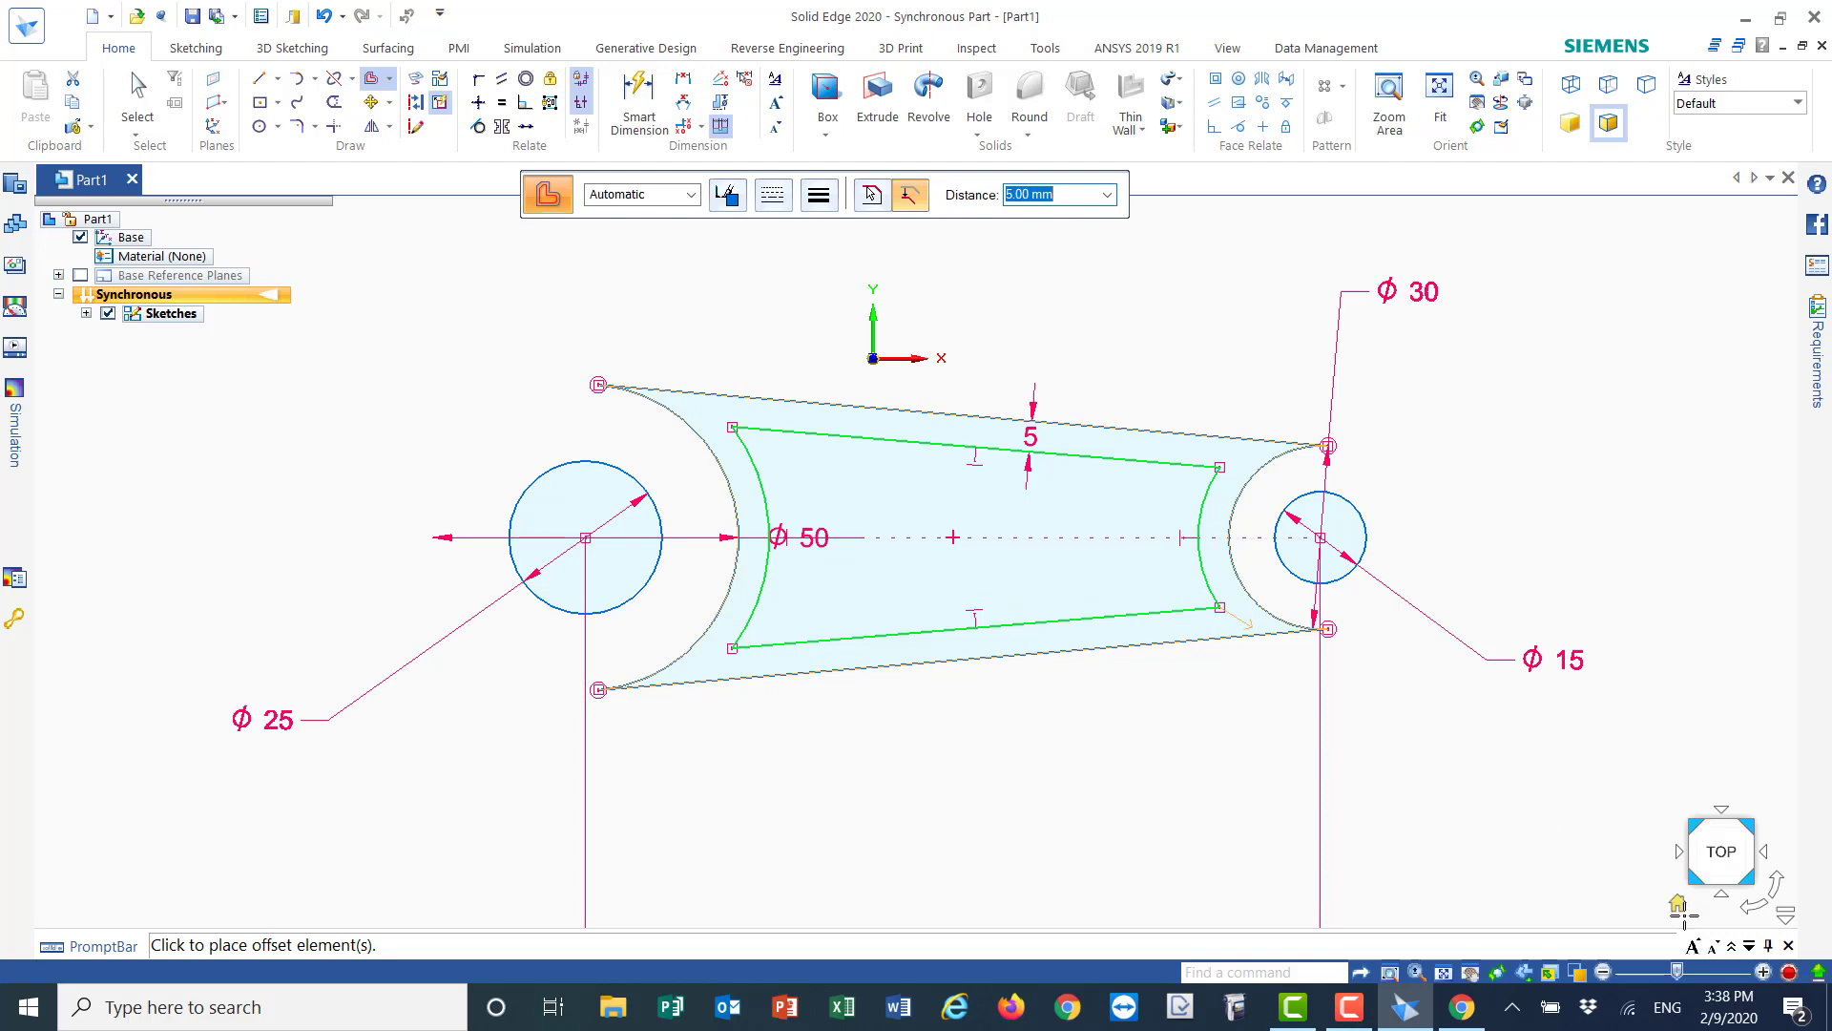
# - Switch to Chrome to check the arm thicknesses on the Lab 6 drawing, and return to Solid Edge
pyautogui.click(1682, 904)
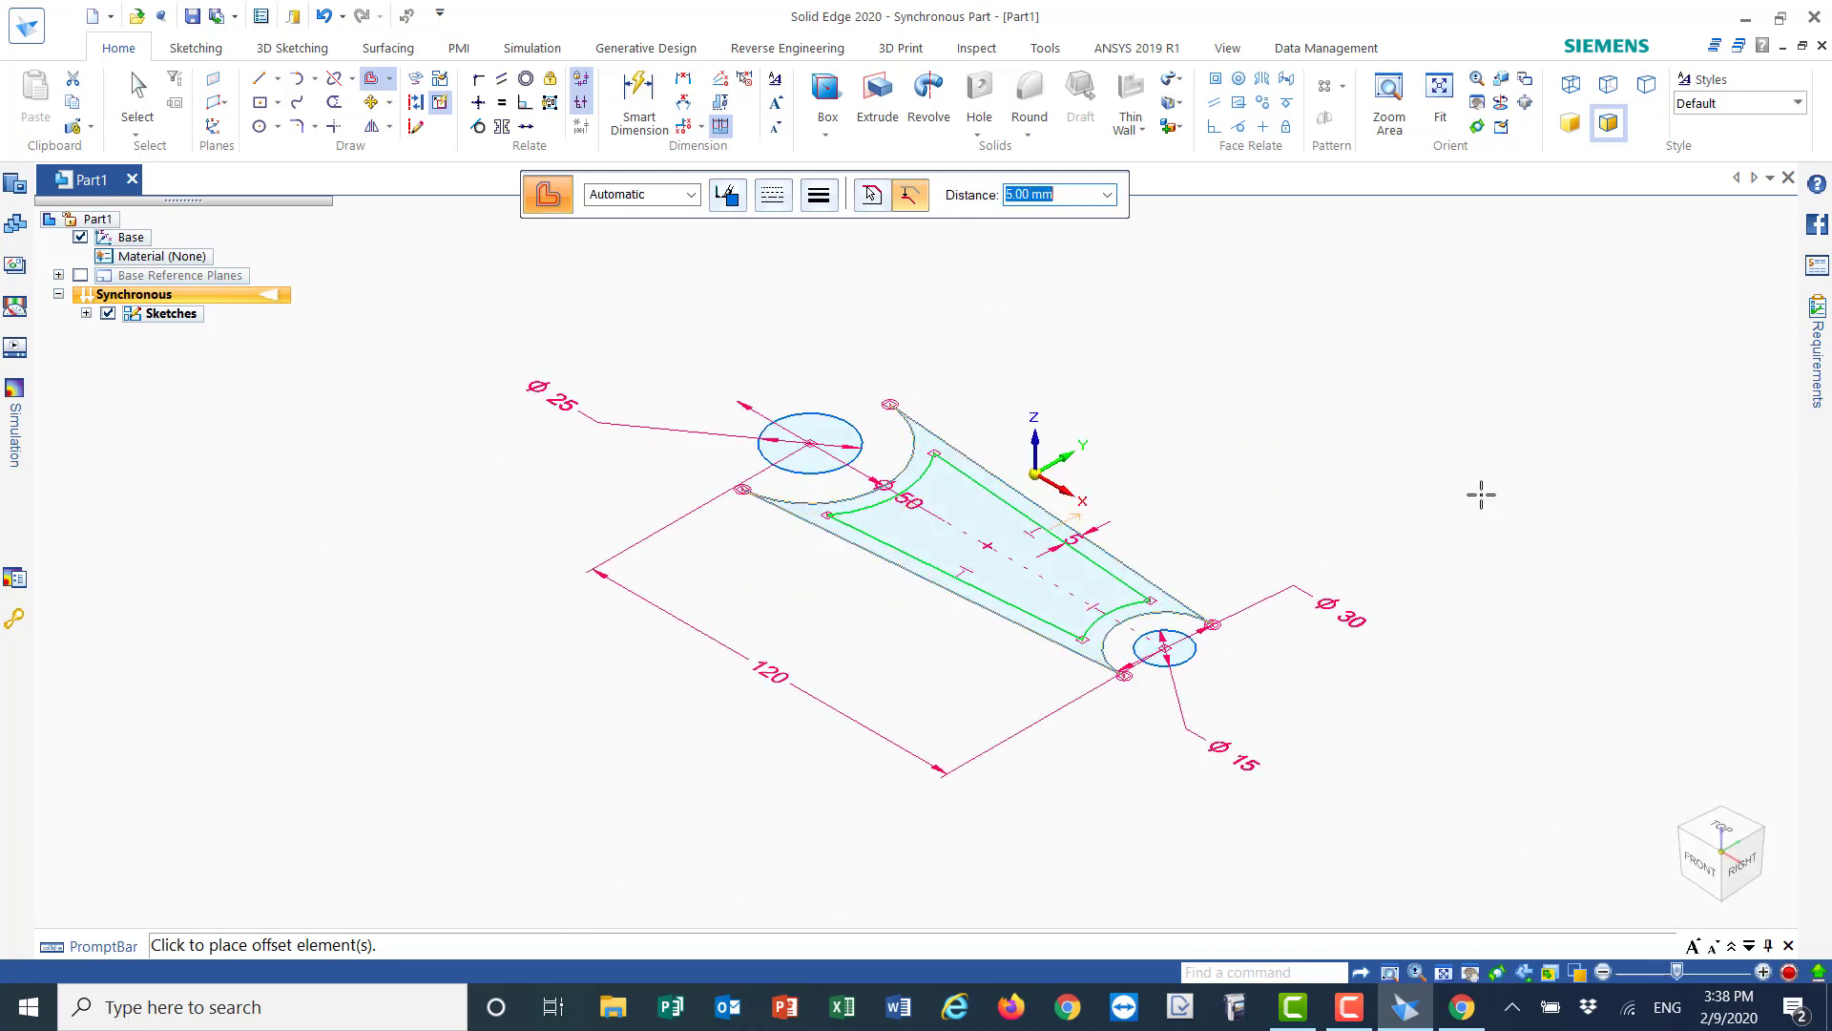
pyautogui.click(1457, 1009)
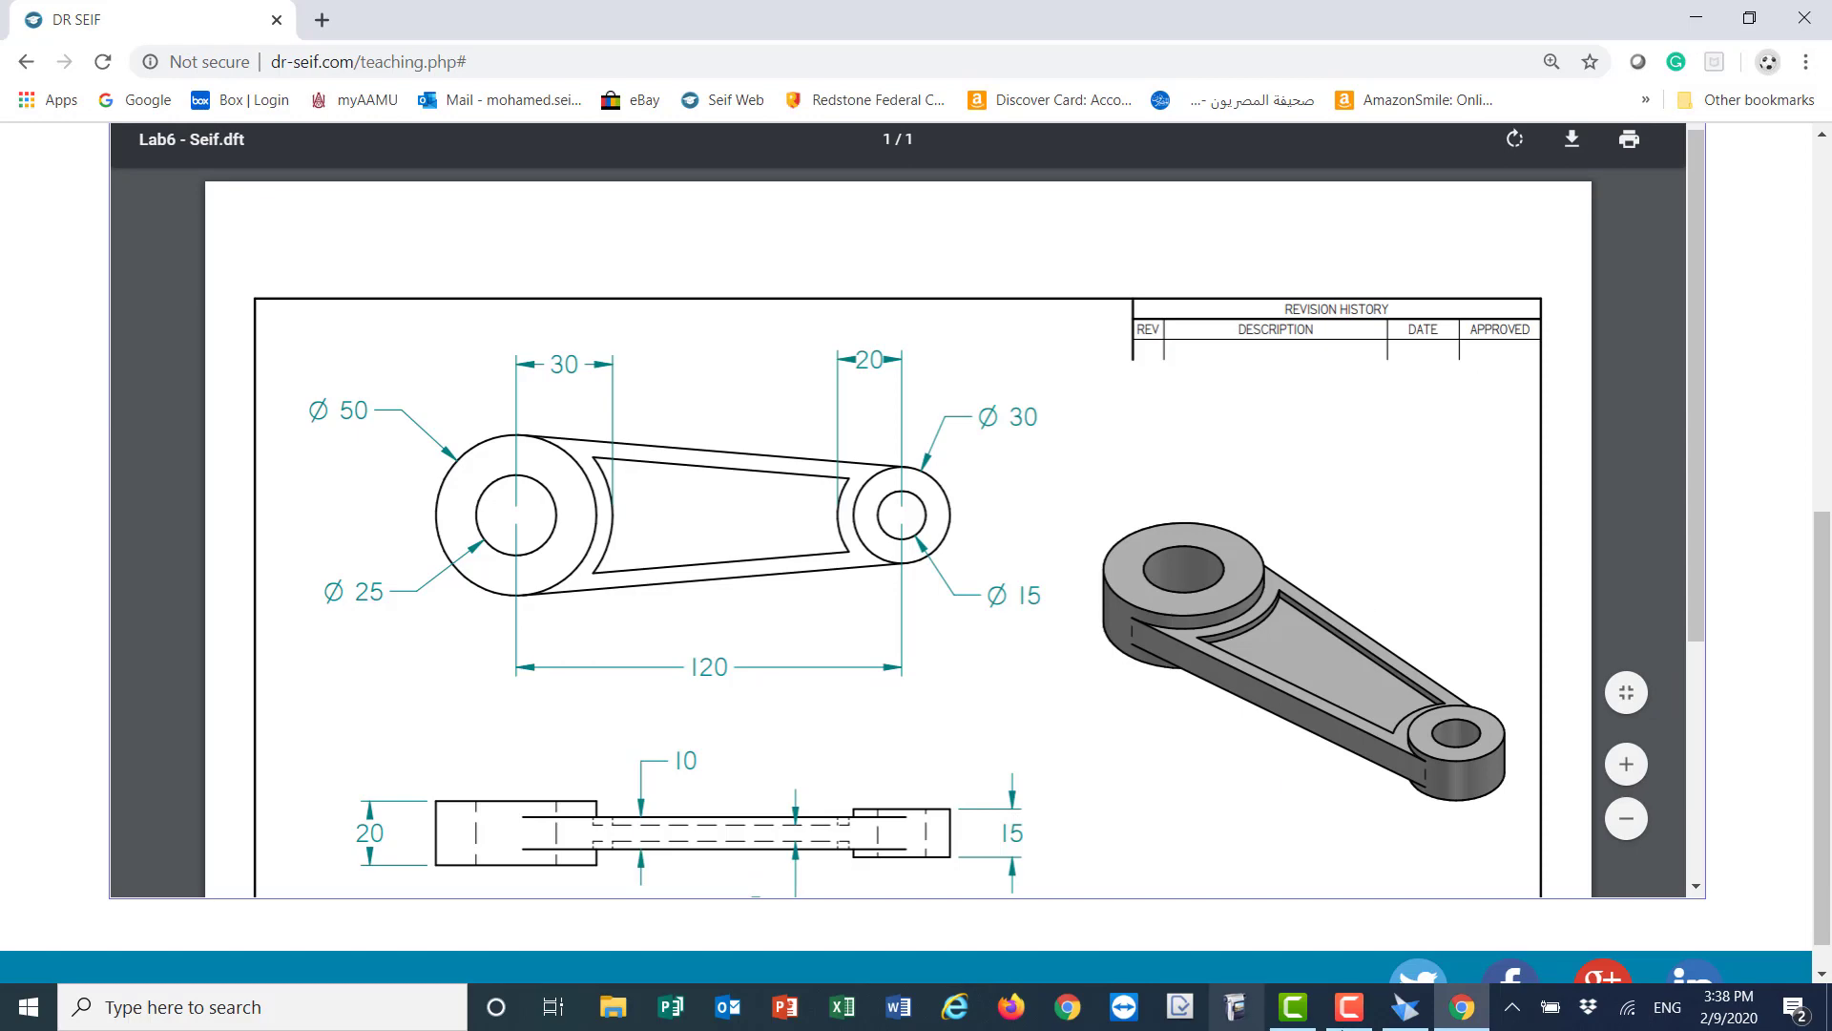
pyautogui.click(1405, 1007)
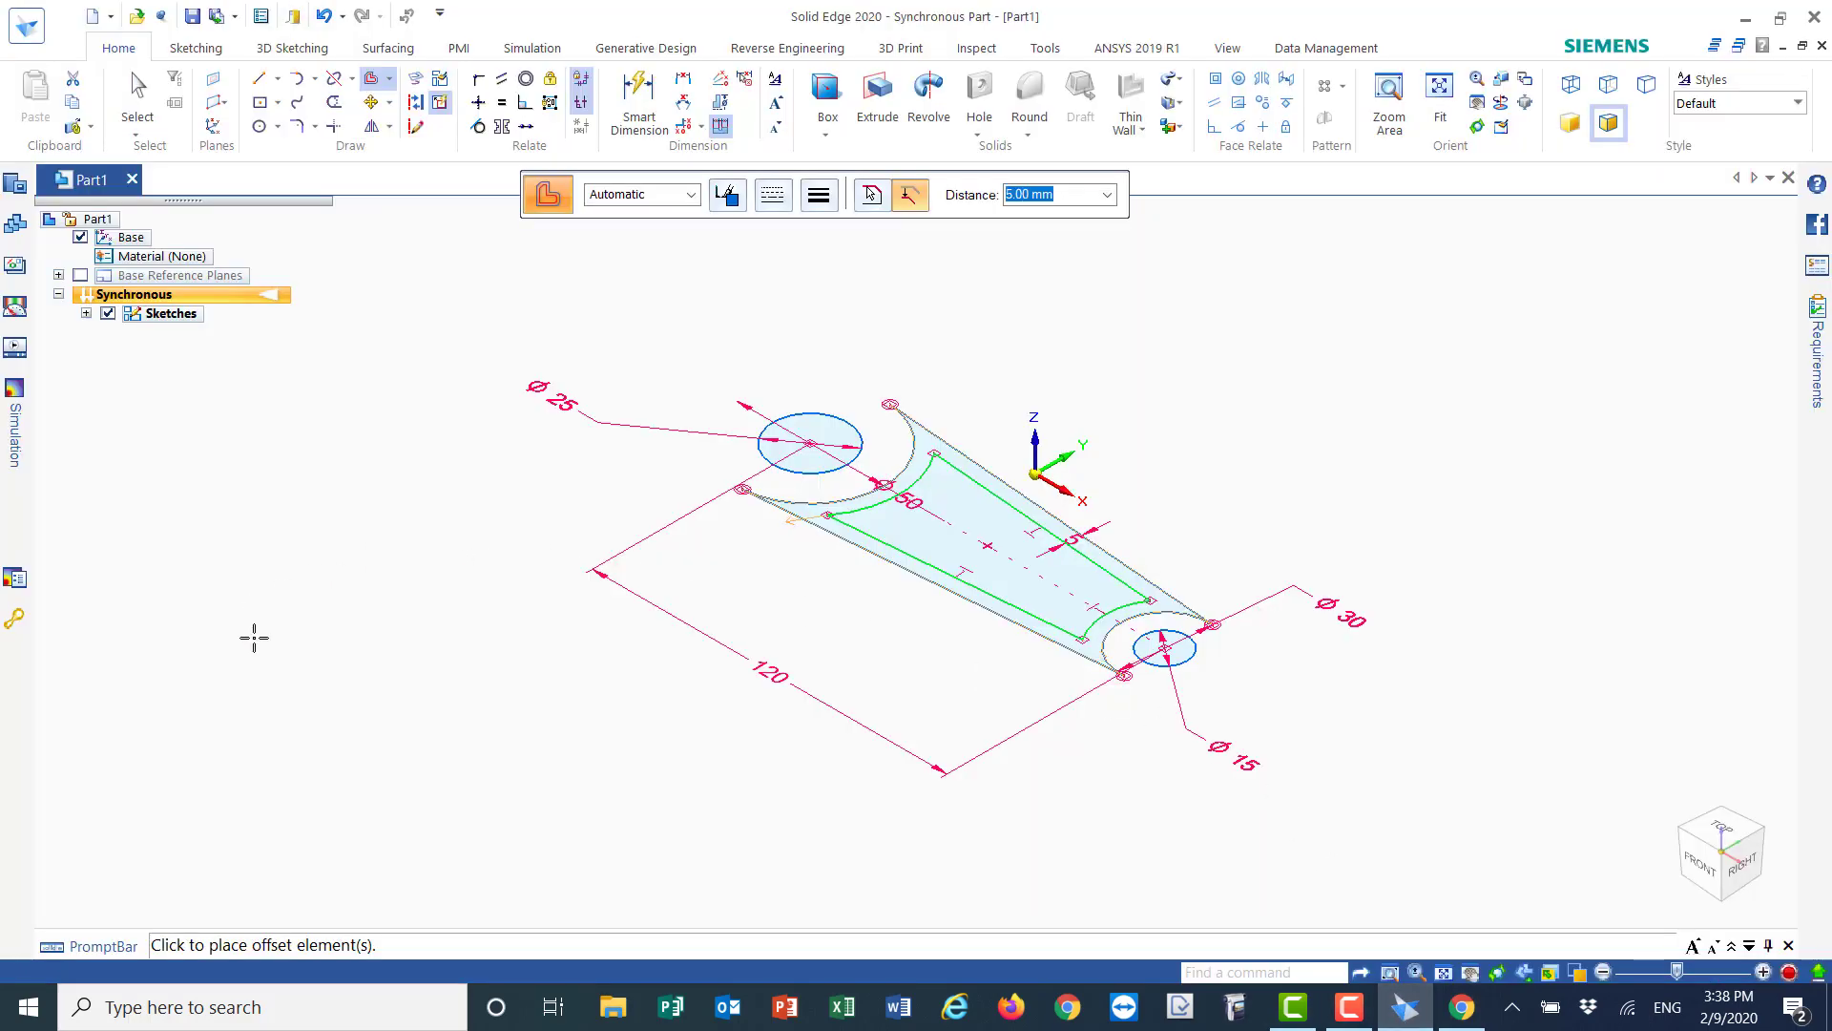
# - Extrude the inner web region inside the offset outline symmetrically to a total thickness of 5 mm
pyautogui.click(936, 544)
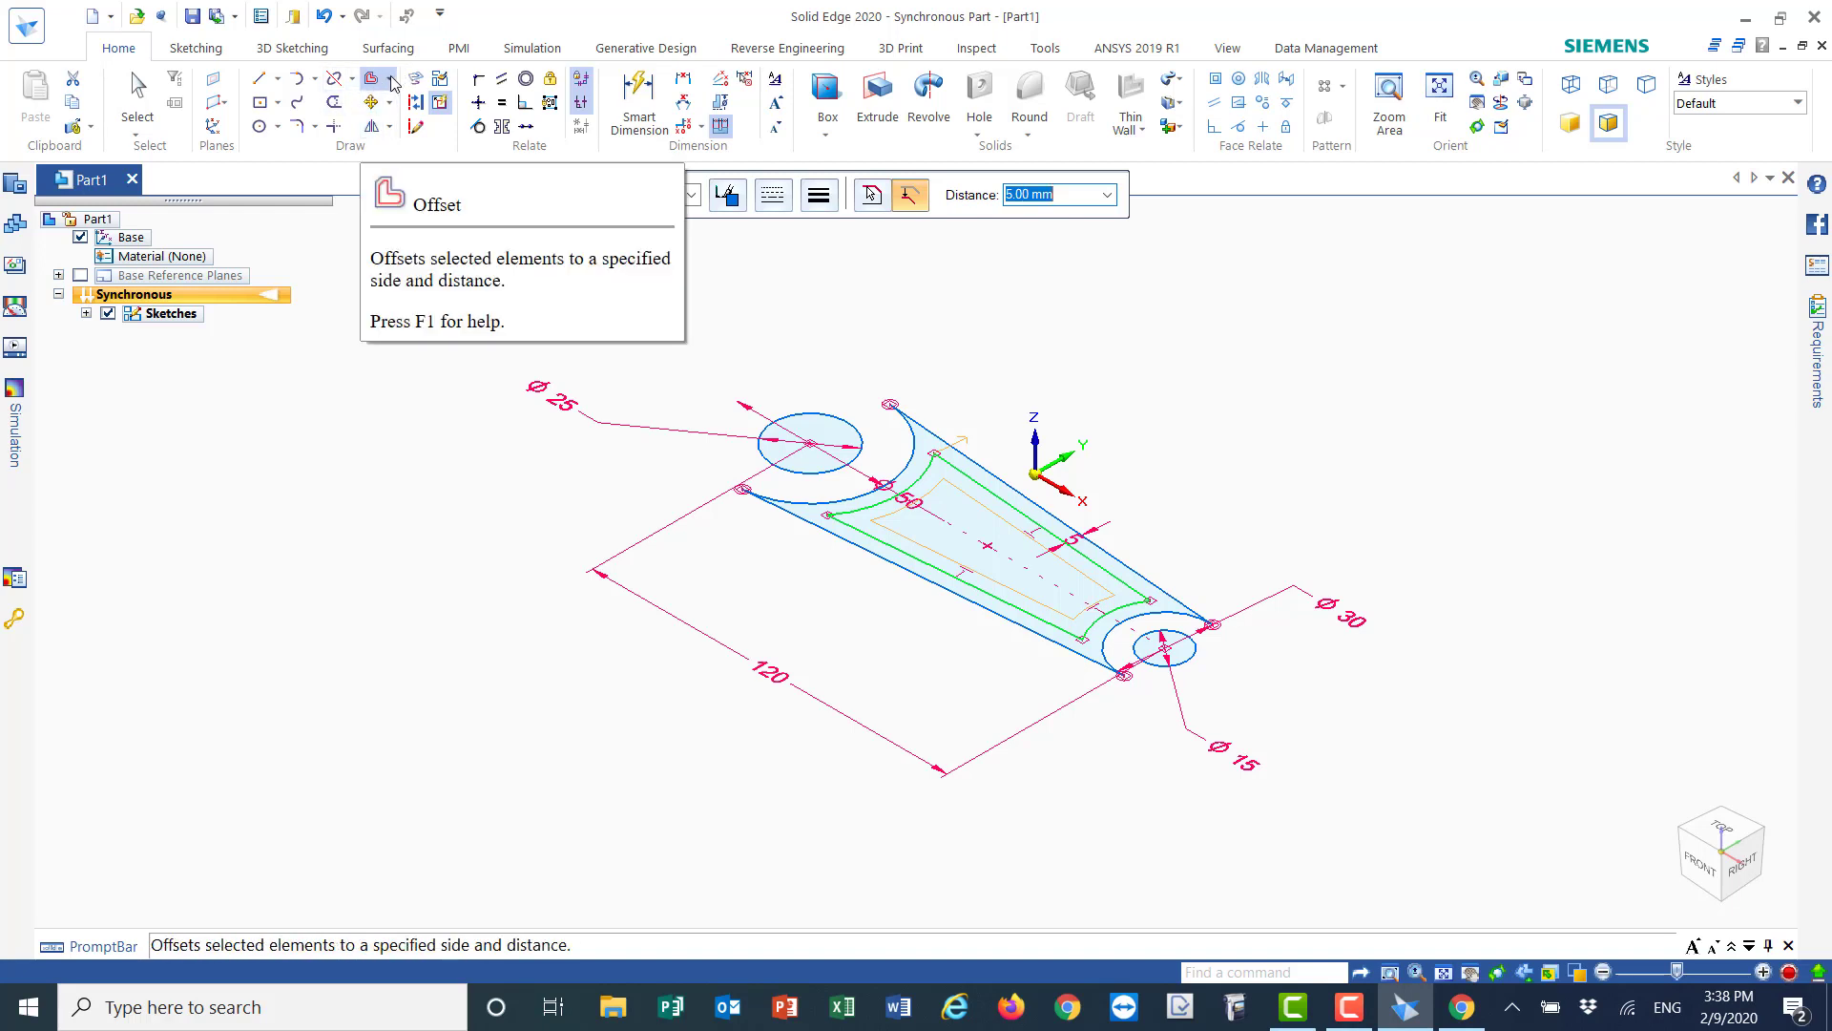
pyautogui.click(886, 96)
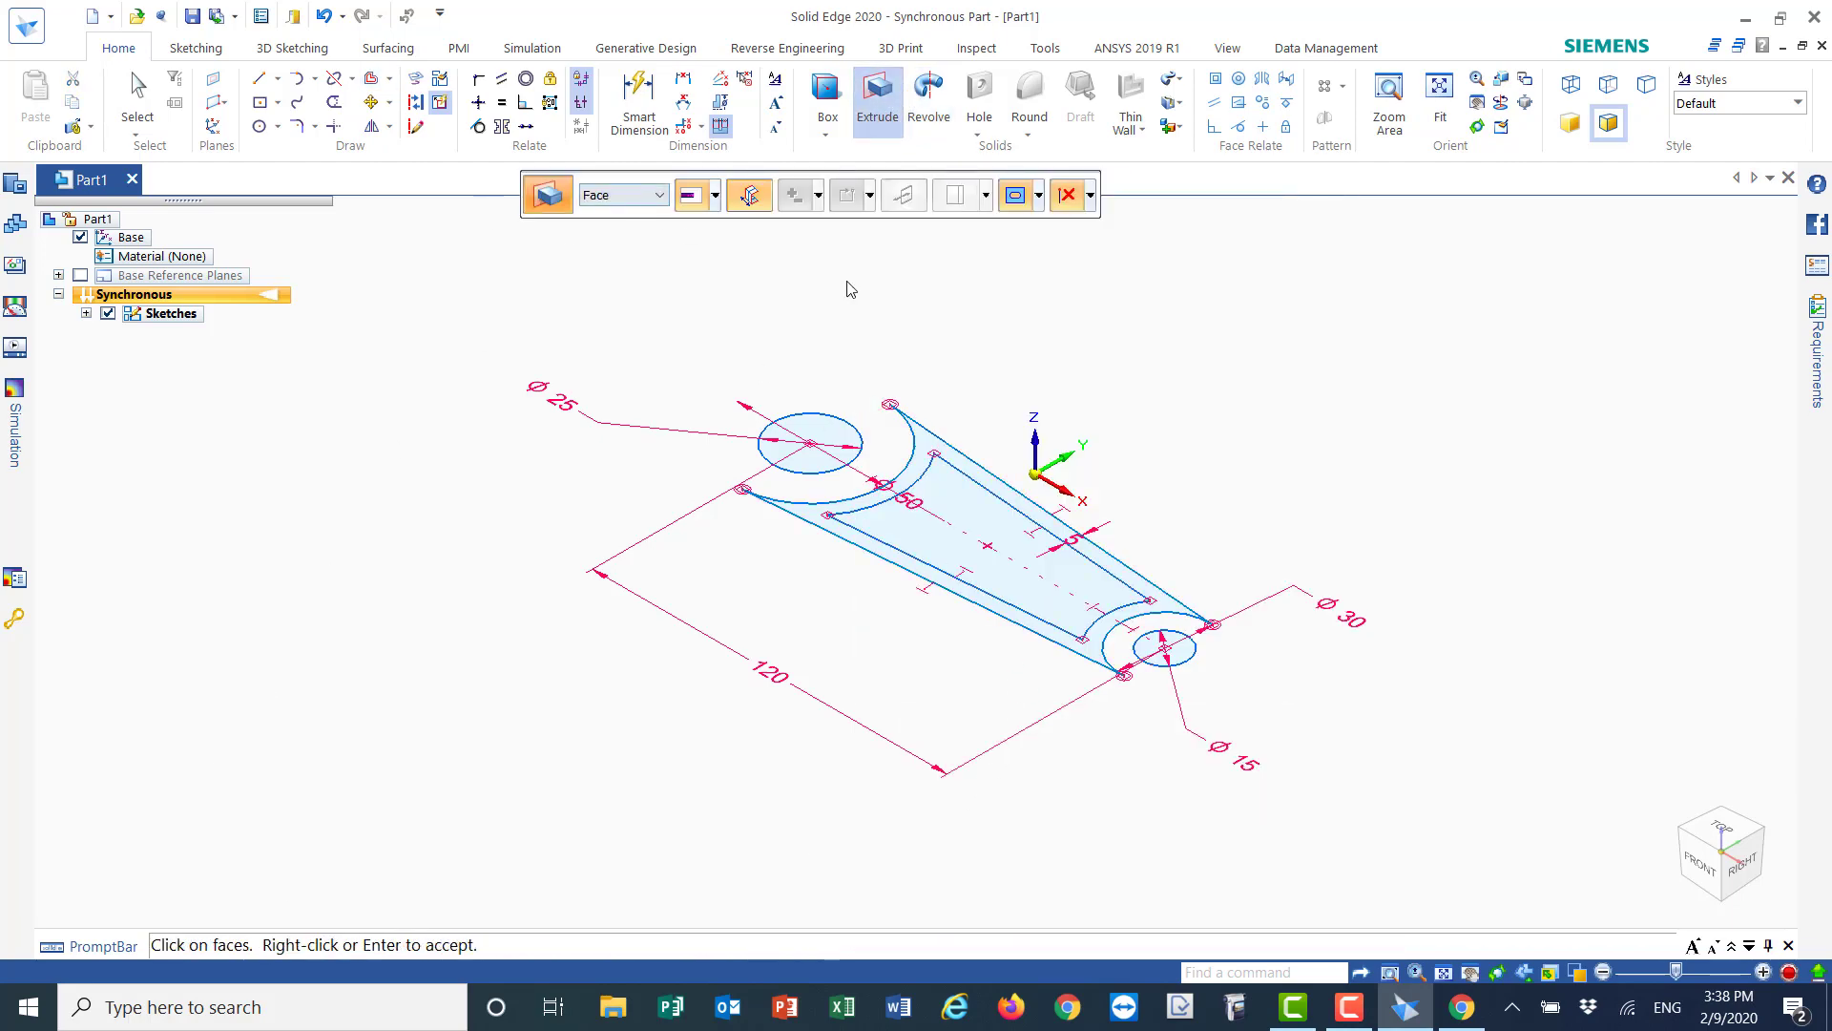
pyautogui.click(941, 553)
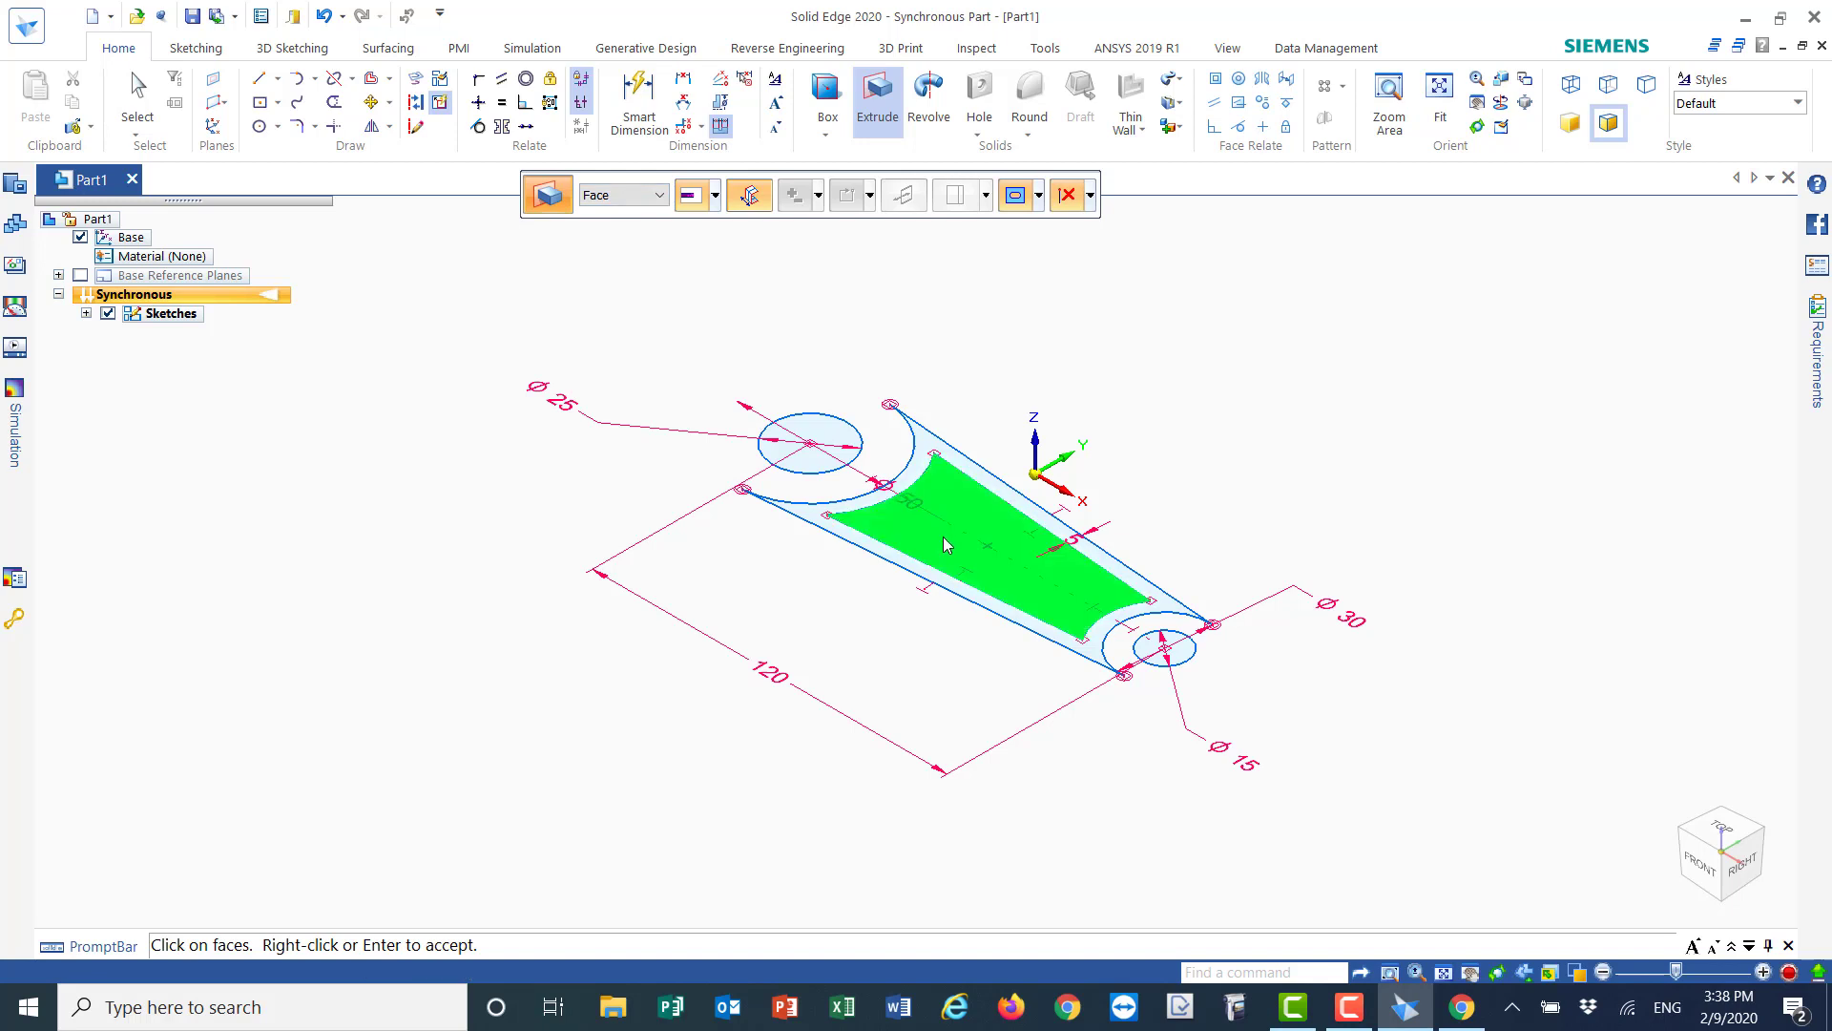
pyautogui.rightClick(942, 528)
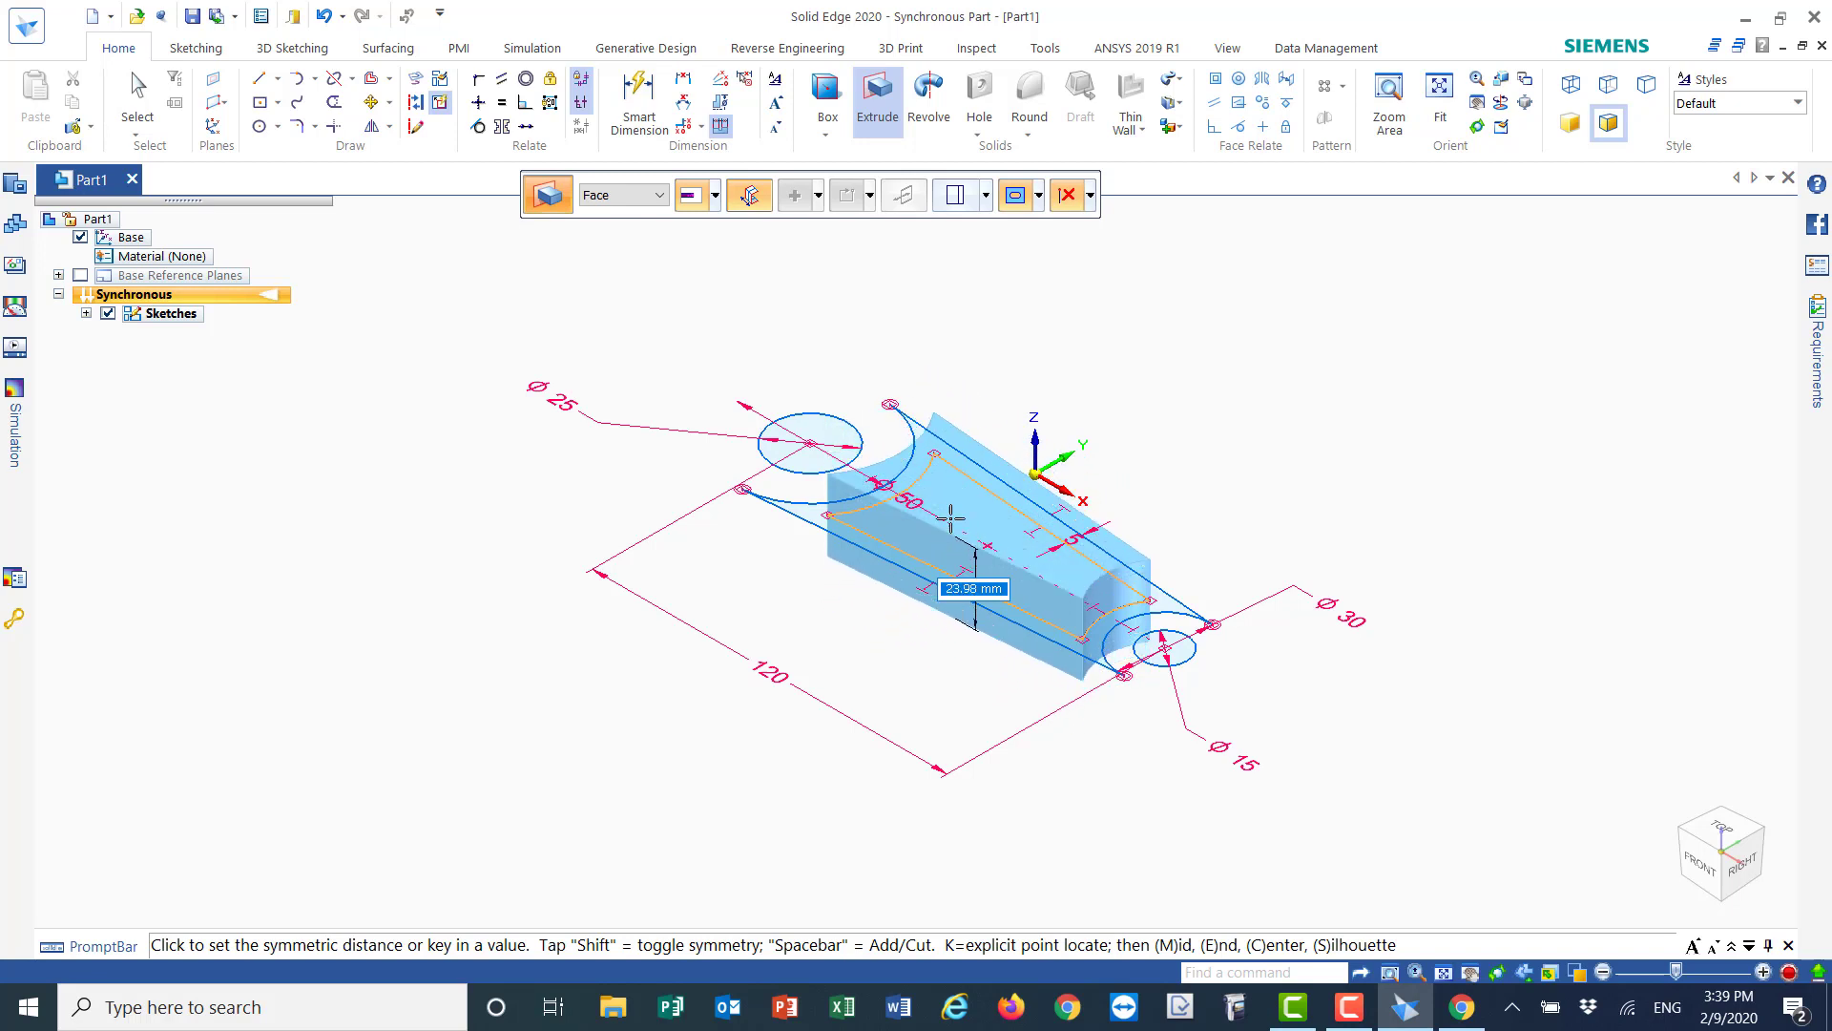
pyautogui.click(751, 197)
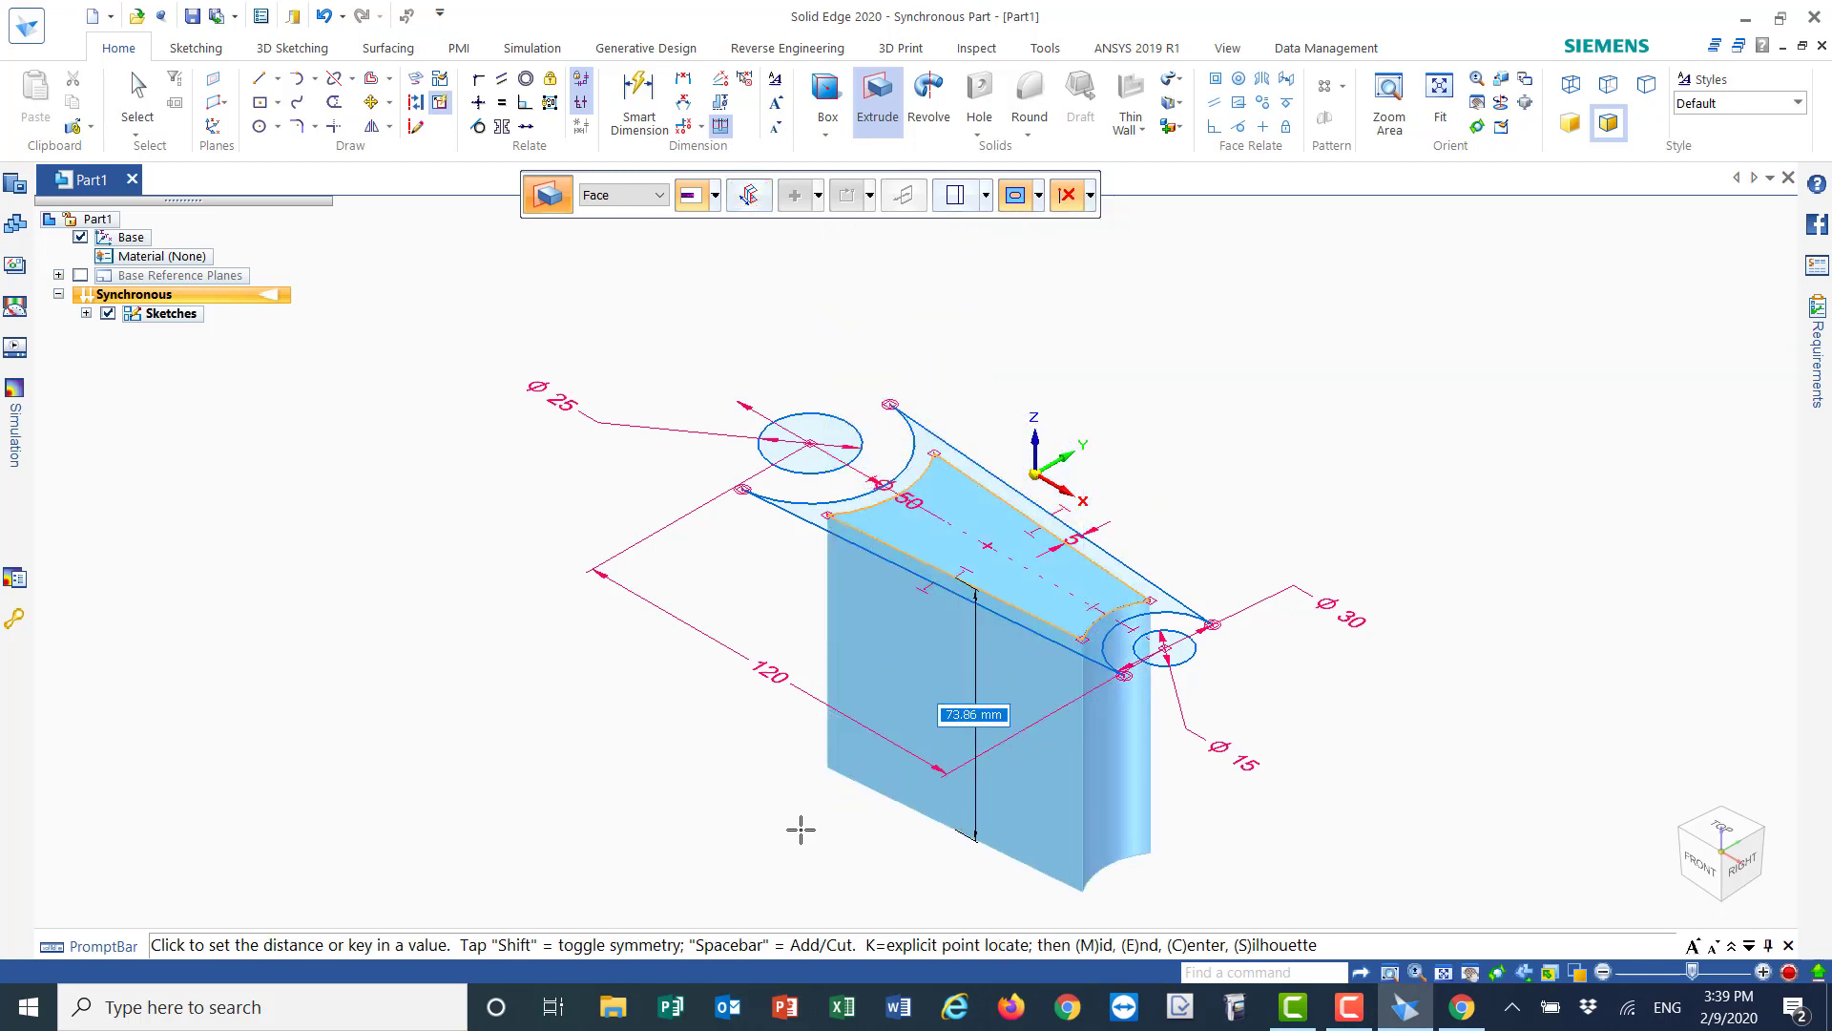
pyautogui.click(749, 196)
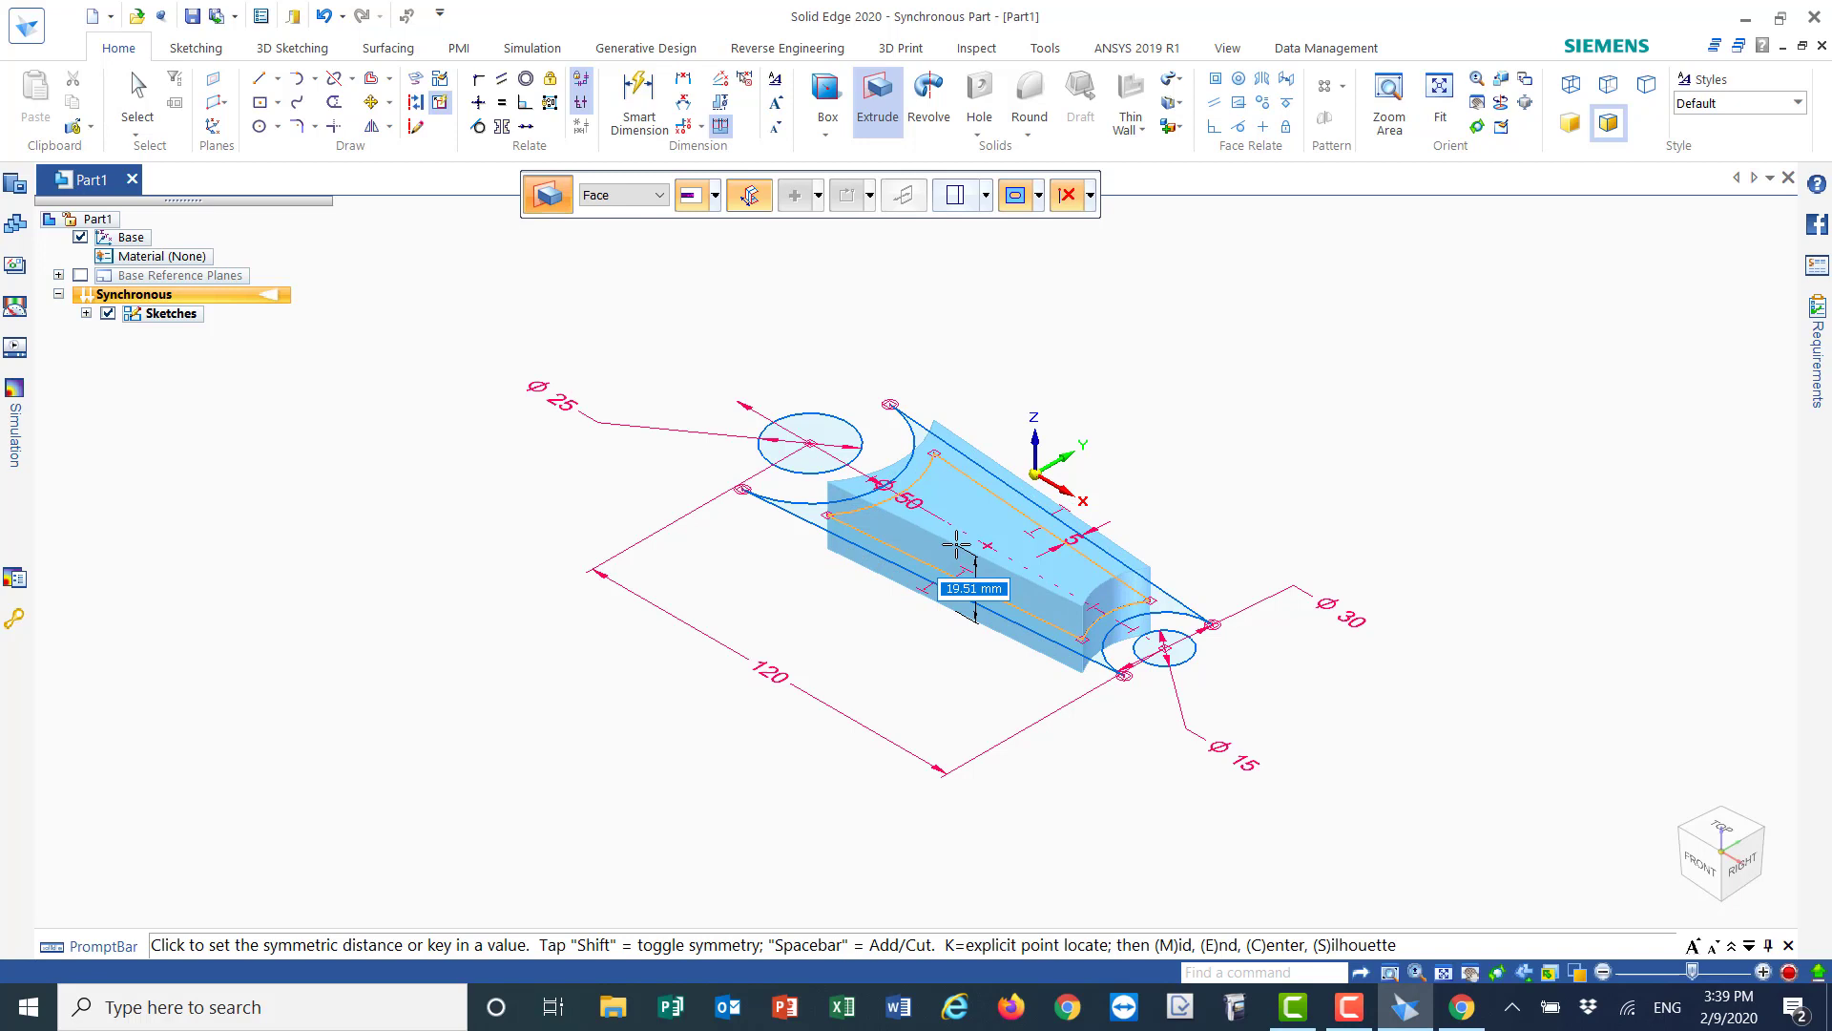
pyautogui.write('5')
pyautogui.press('Return')
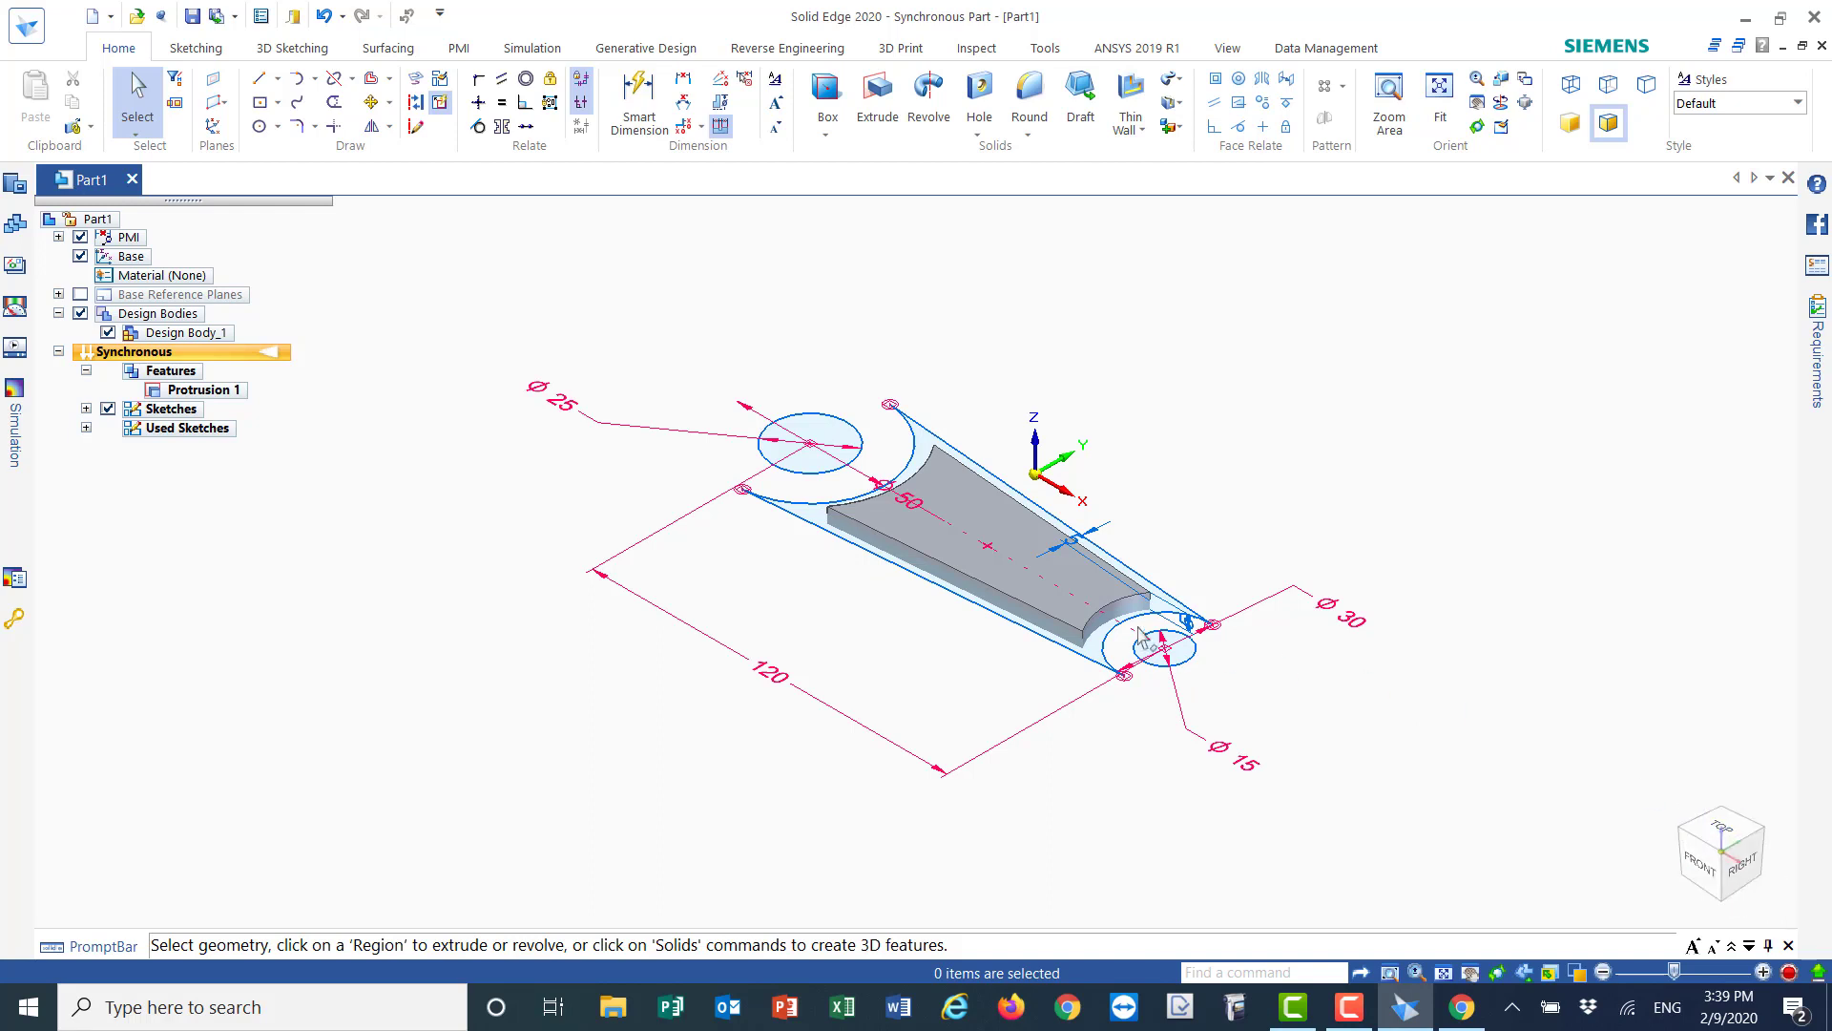
# - Offset the outer arm outline, both tangent lines and both arcs, 5 mm inward again to restore the inner boundary around the web
pyautogui.click(1724, 833)
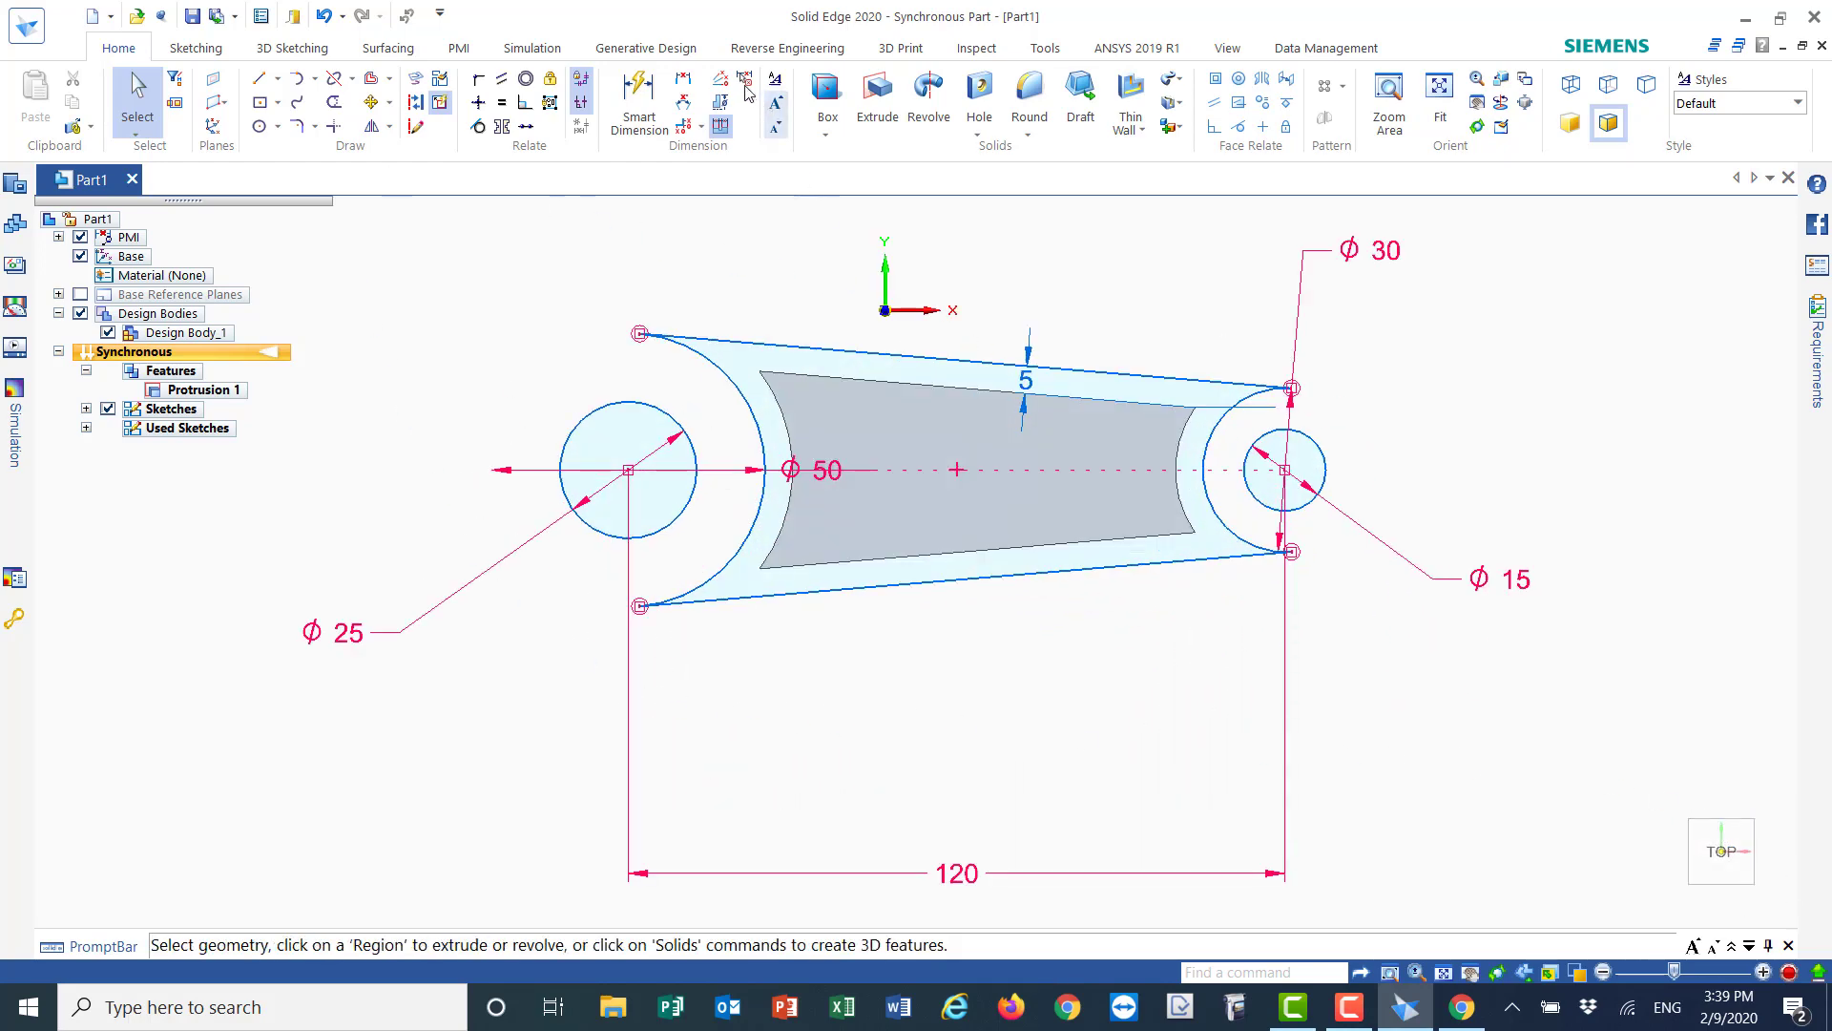
pyautogui.click(374, 82)
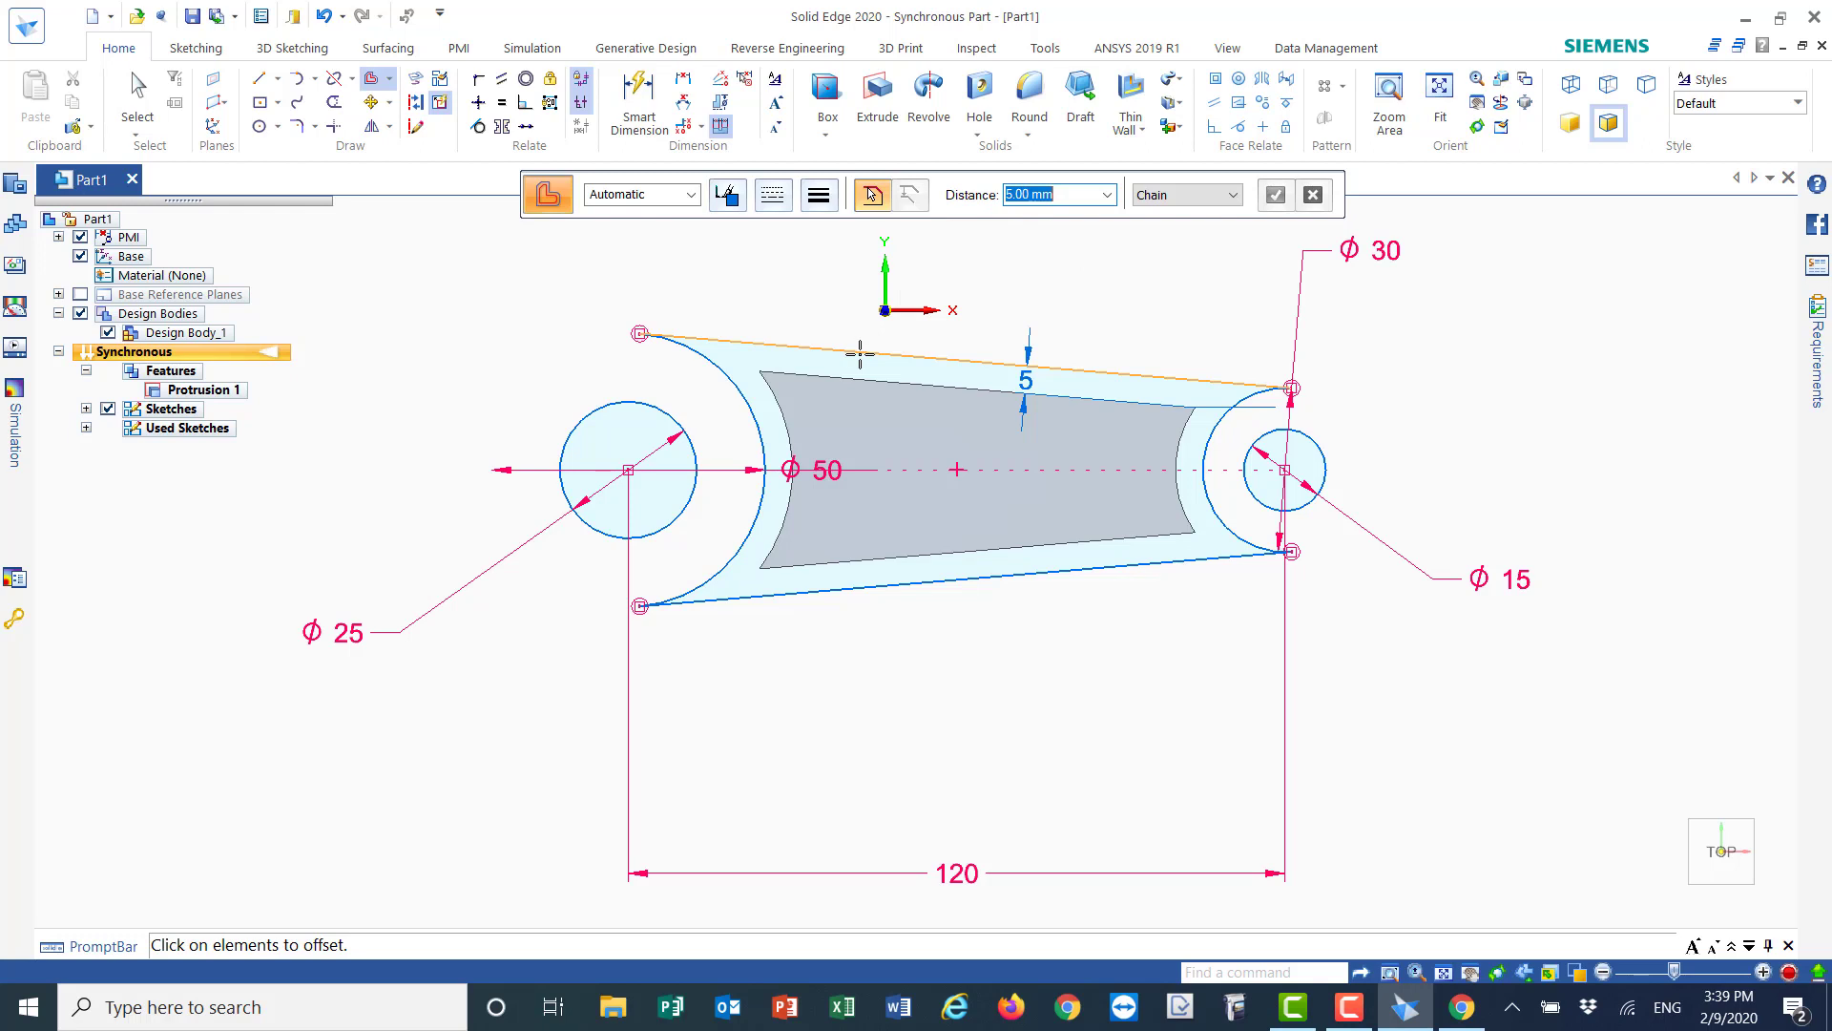
pyautogui.click(763, 344)
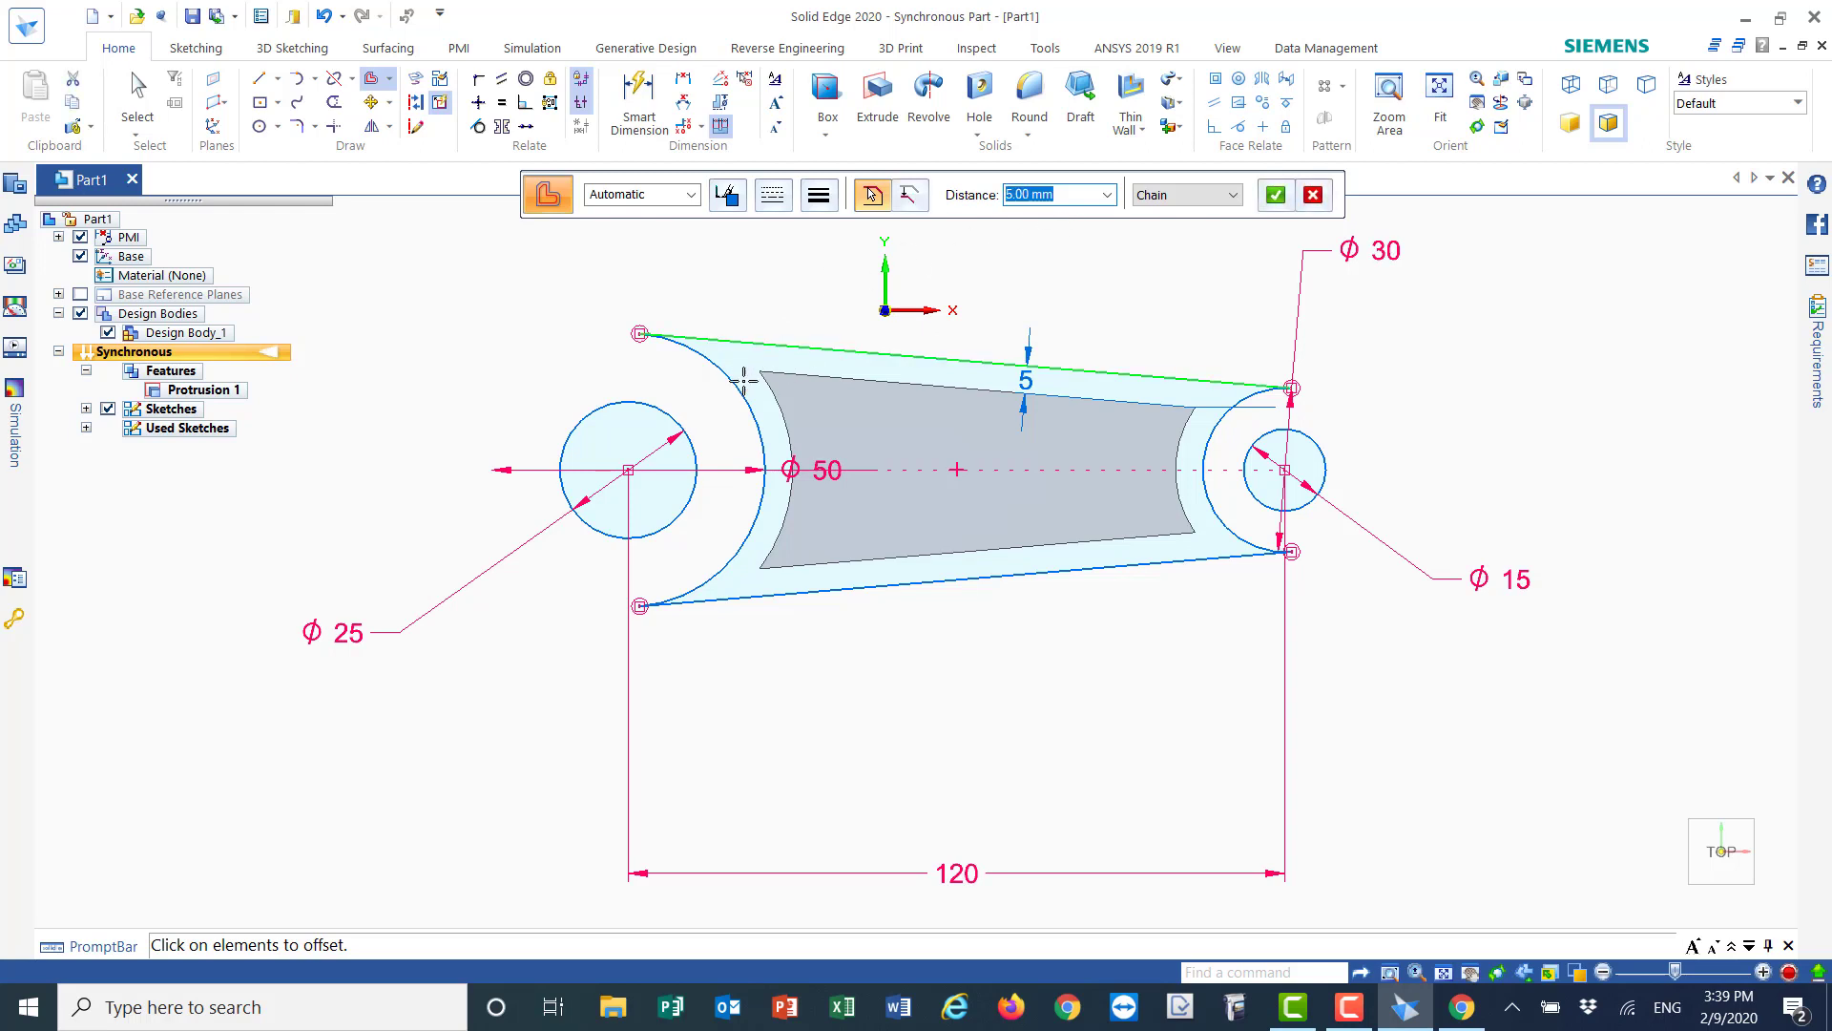
pyautogui.click(827, 590)
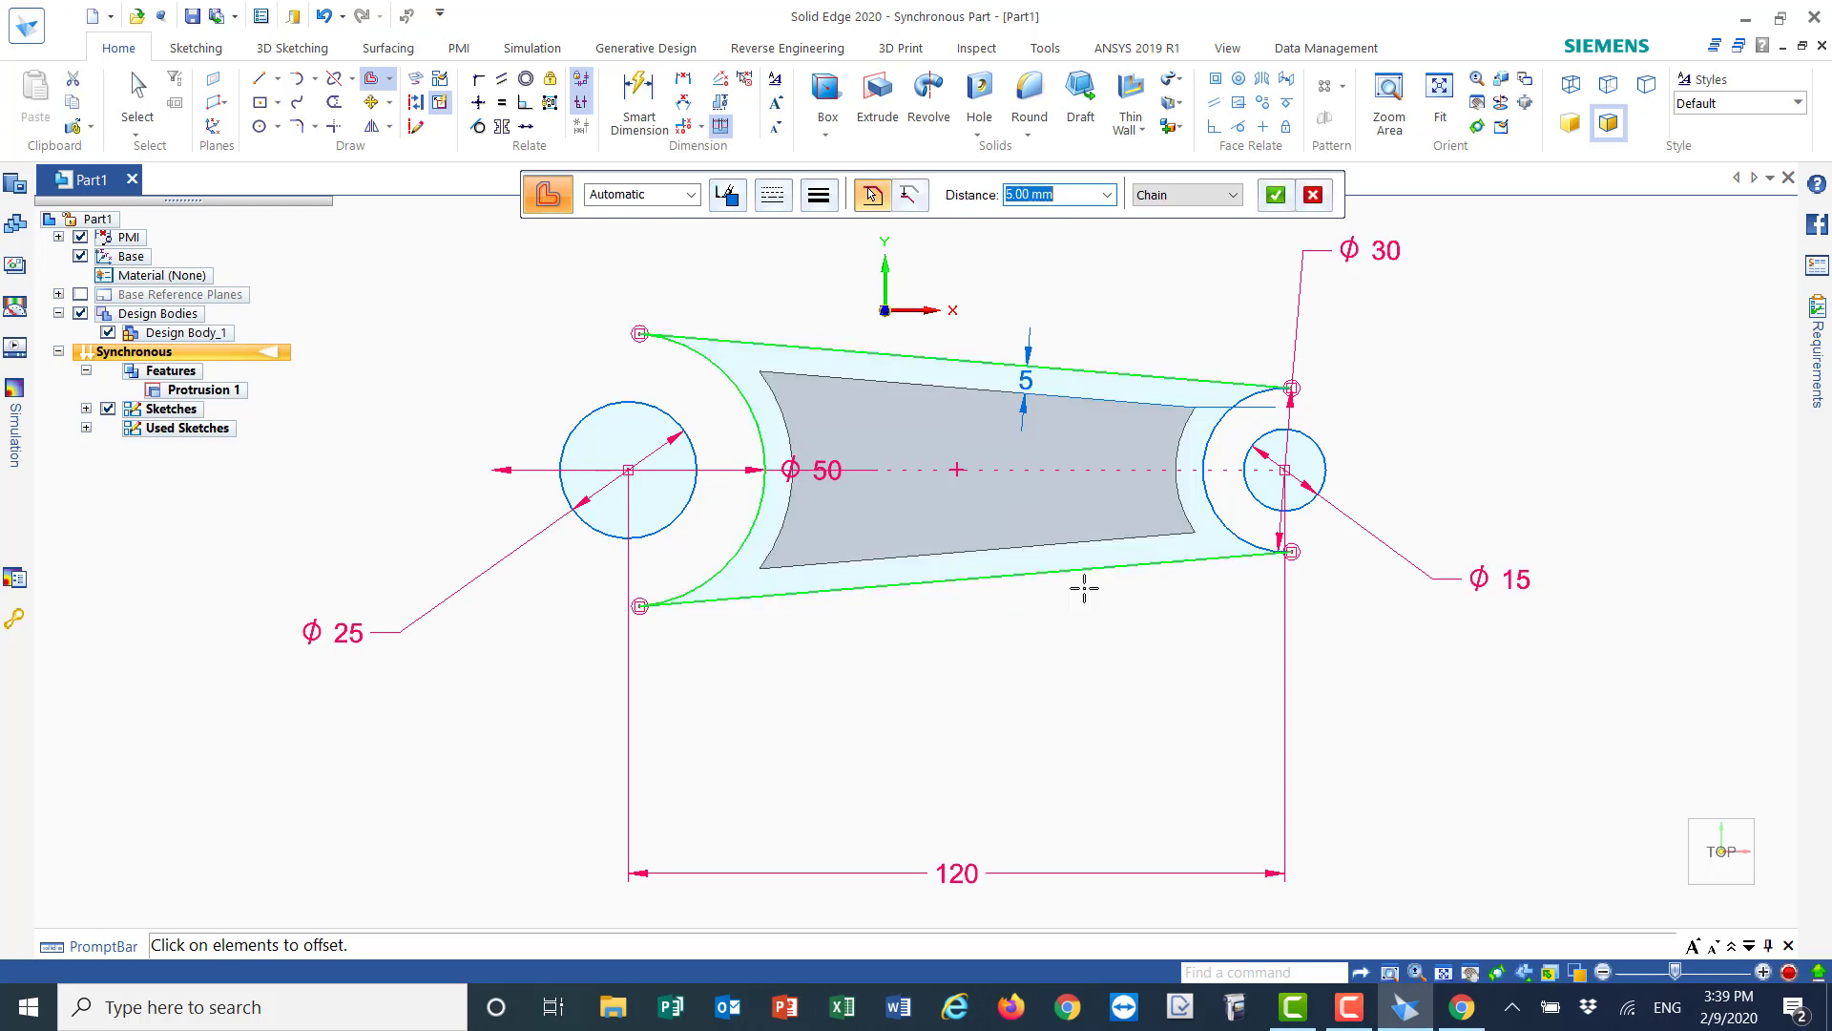
pyautogui.click(1218, 511)
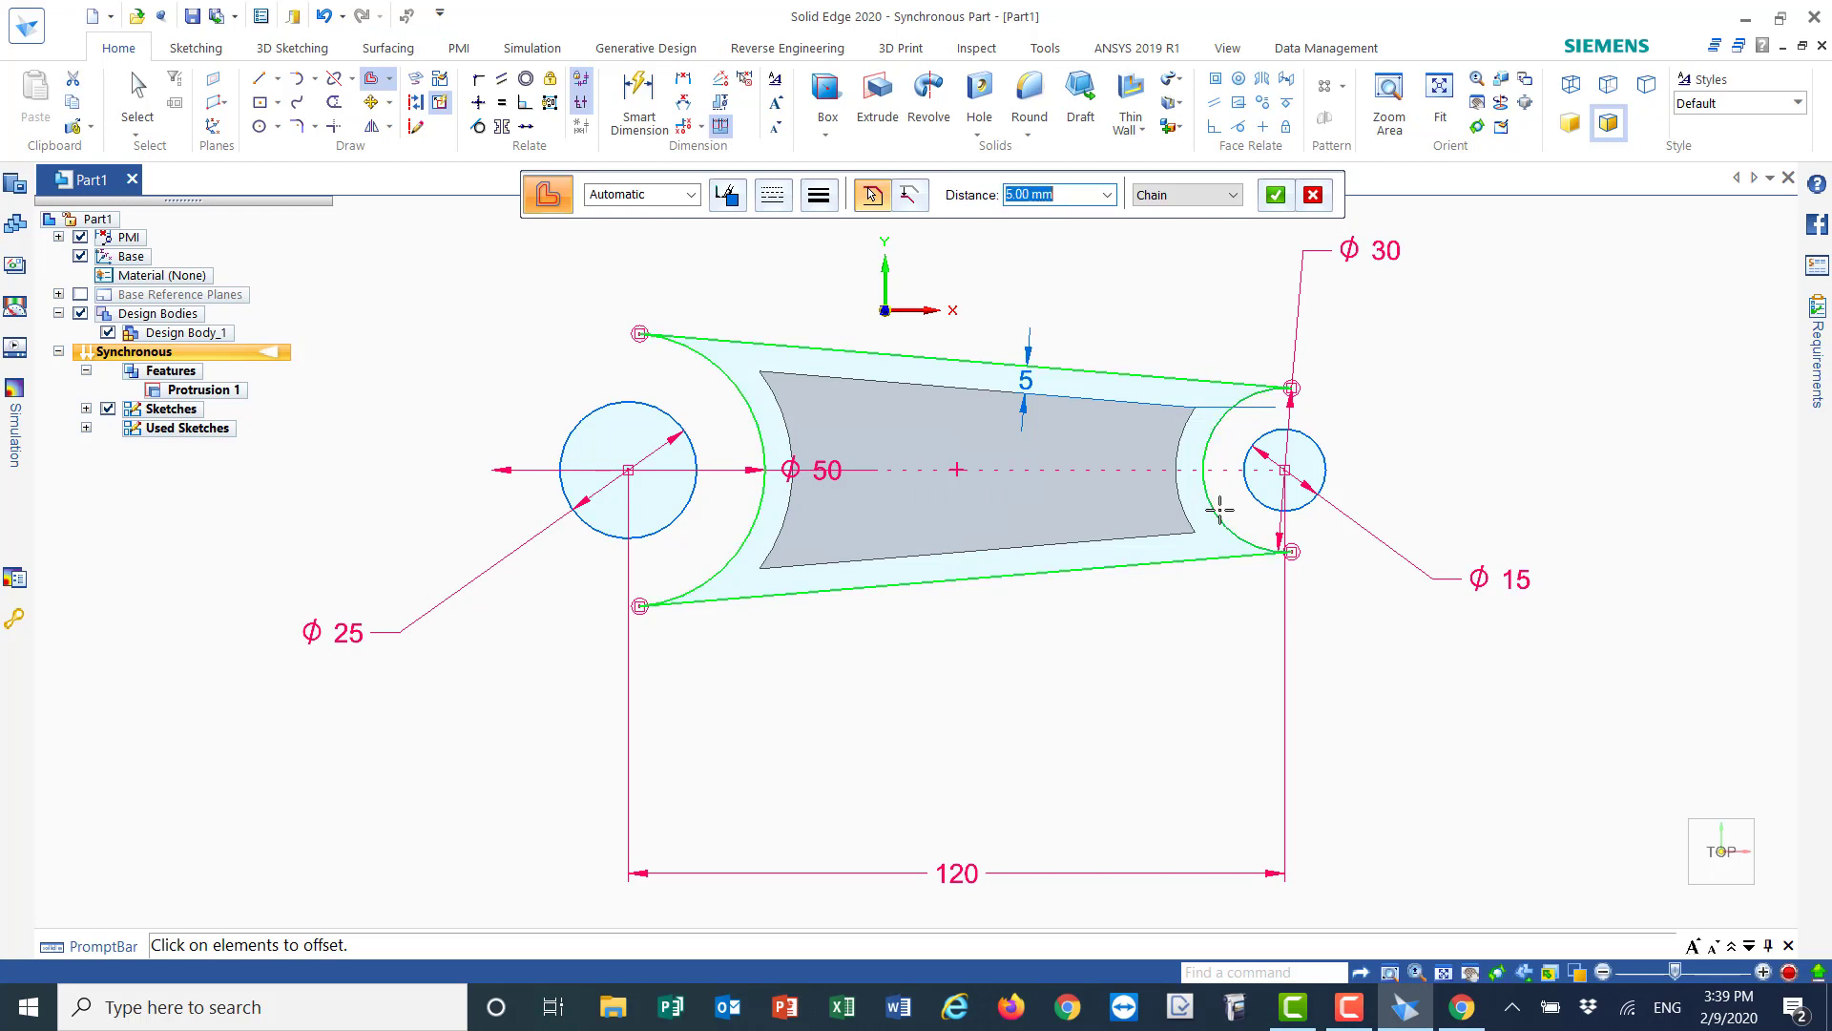
pyautogui.click(1276, 195)
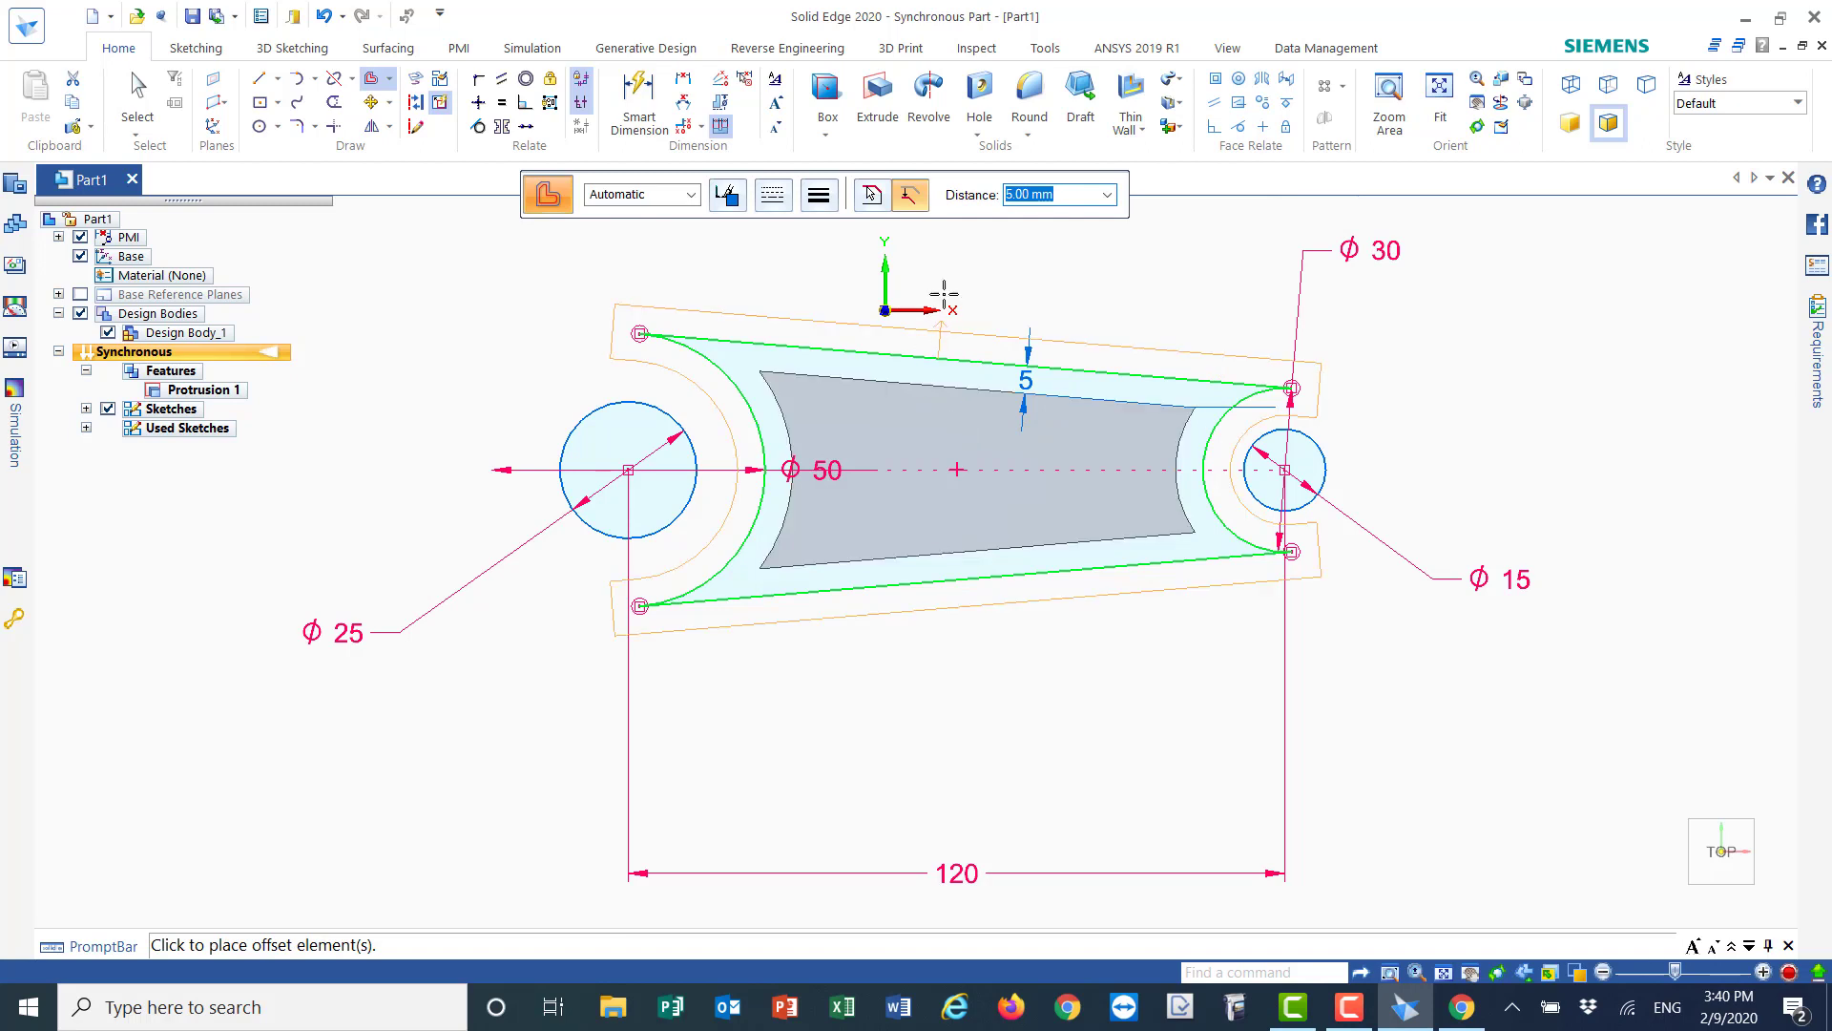
pyautogui.click(942, 444)
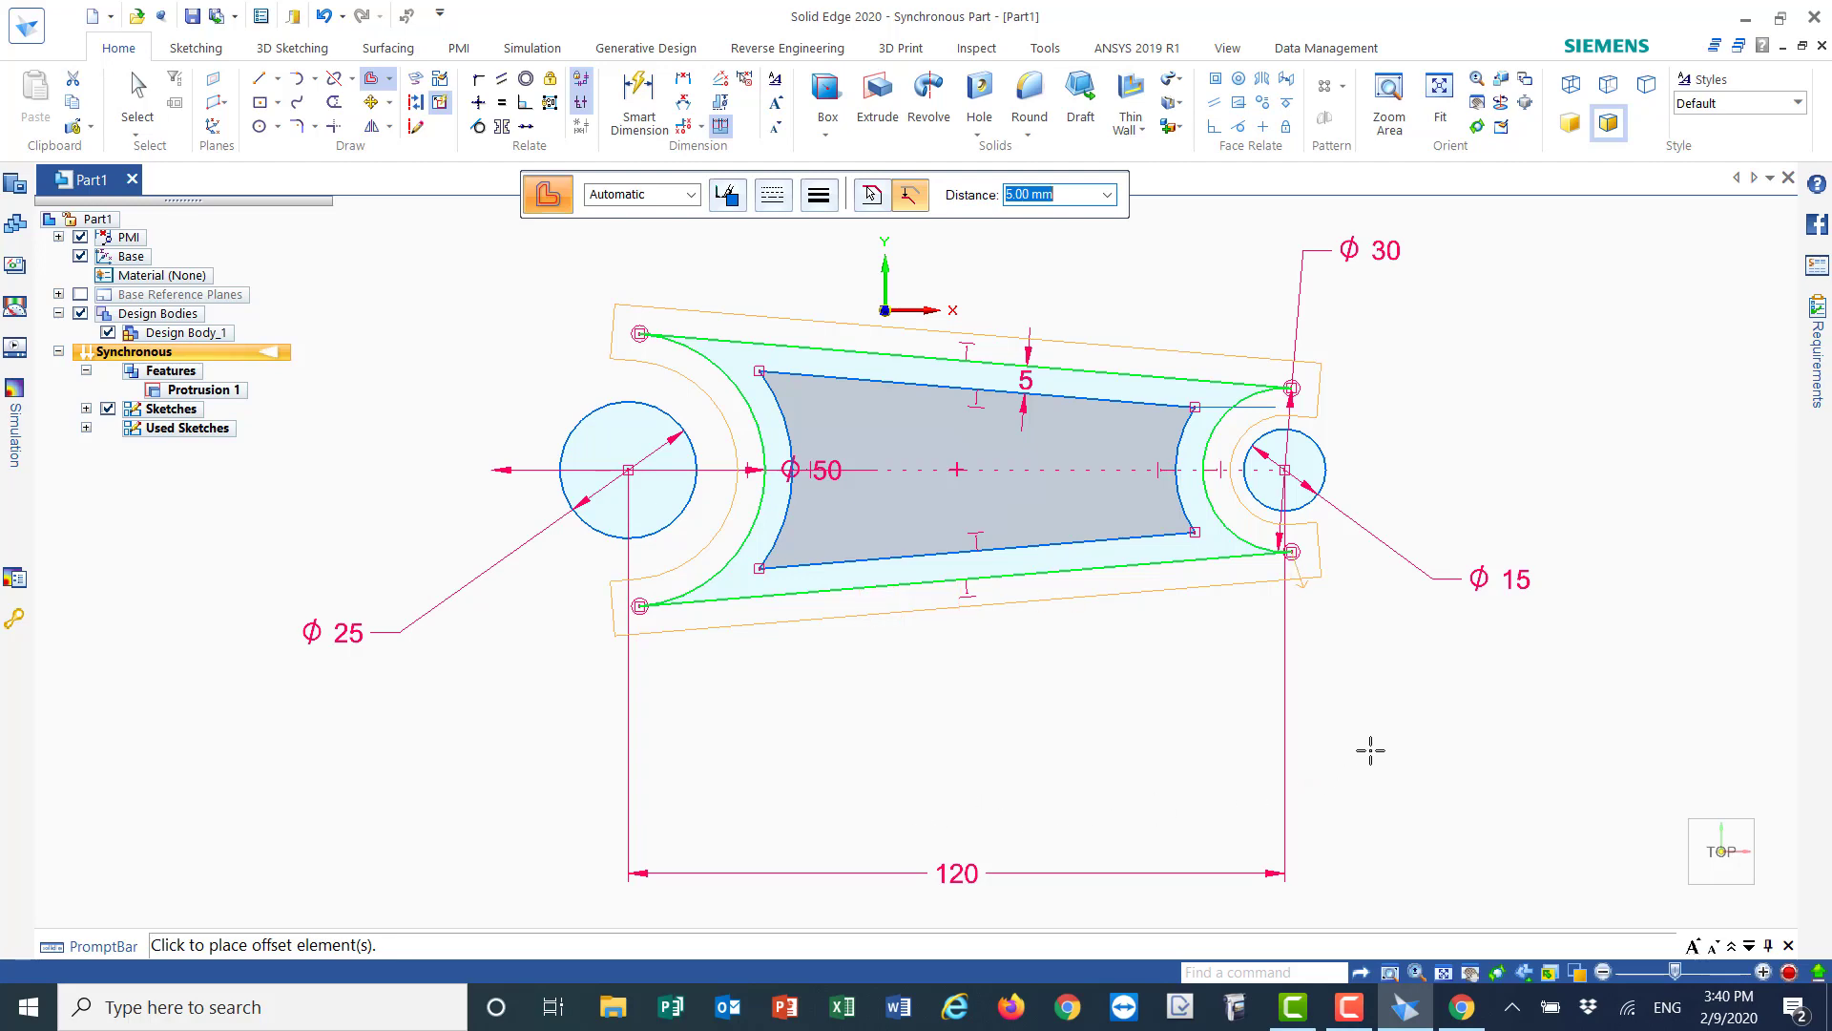
# - Extrude the rim region between the outer and offset outlines symmetrically to a total thickness of 10 mm
pyautogui.click(1676, 902)
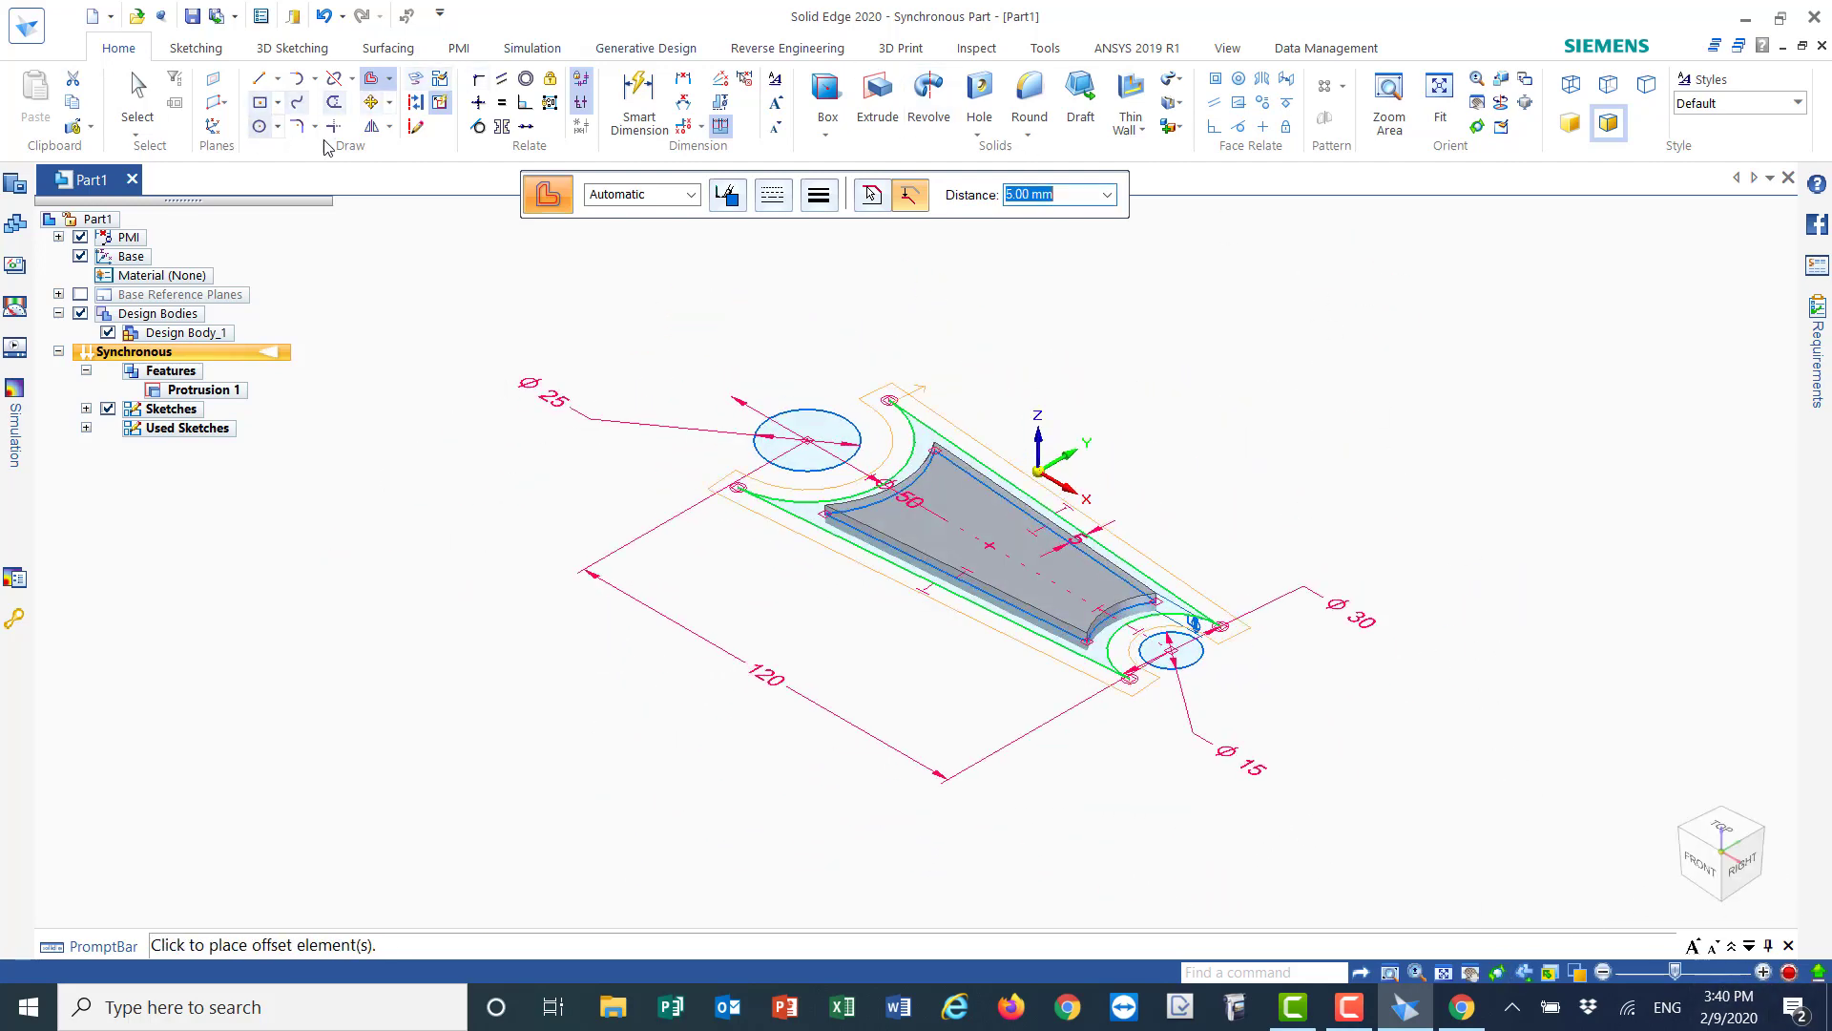
pyautogui.click(878, 91)
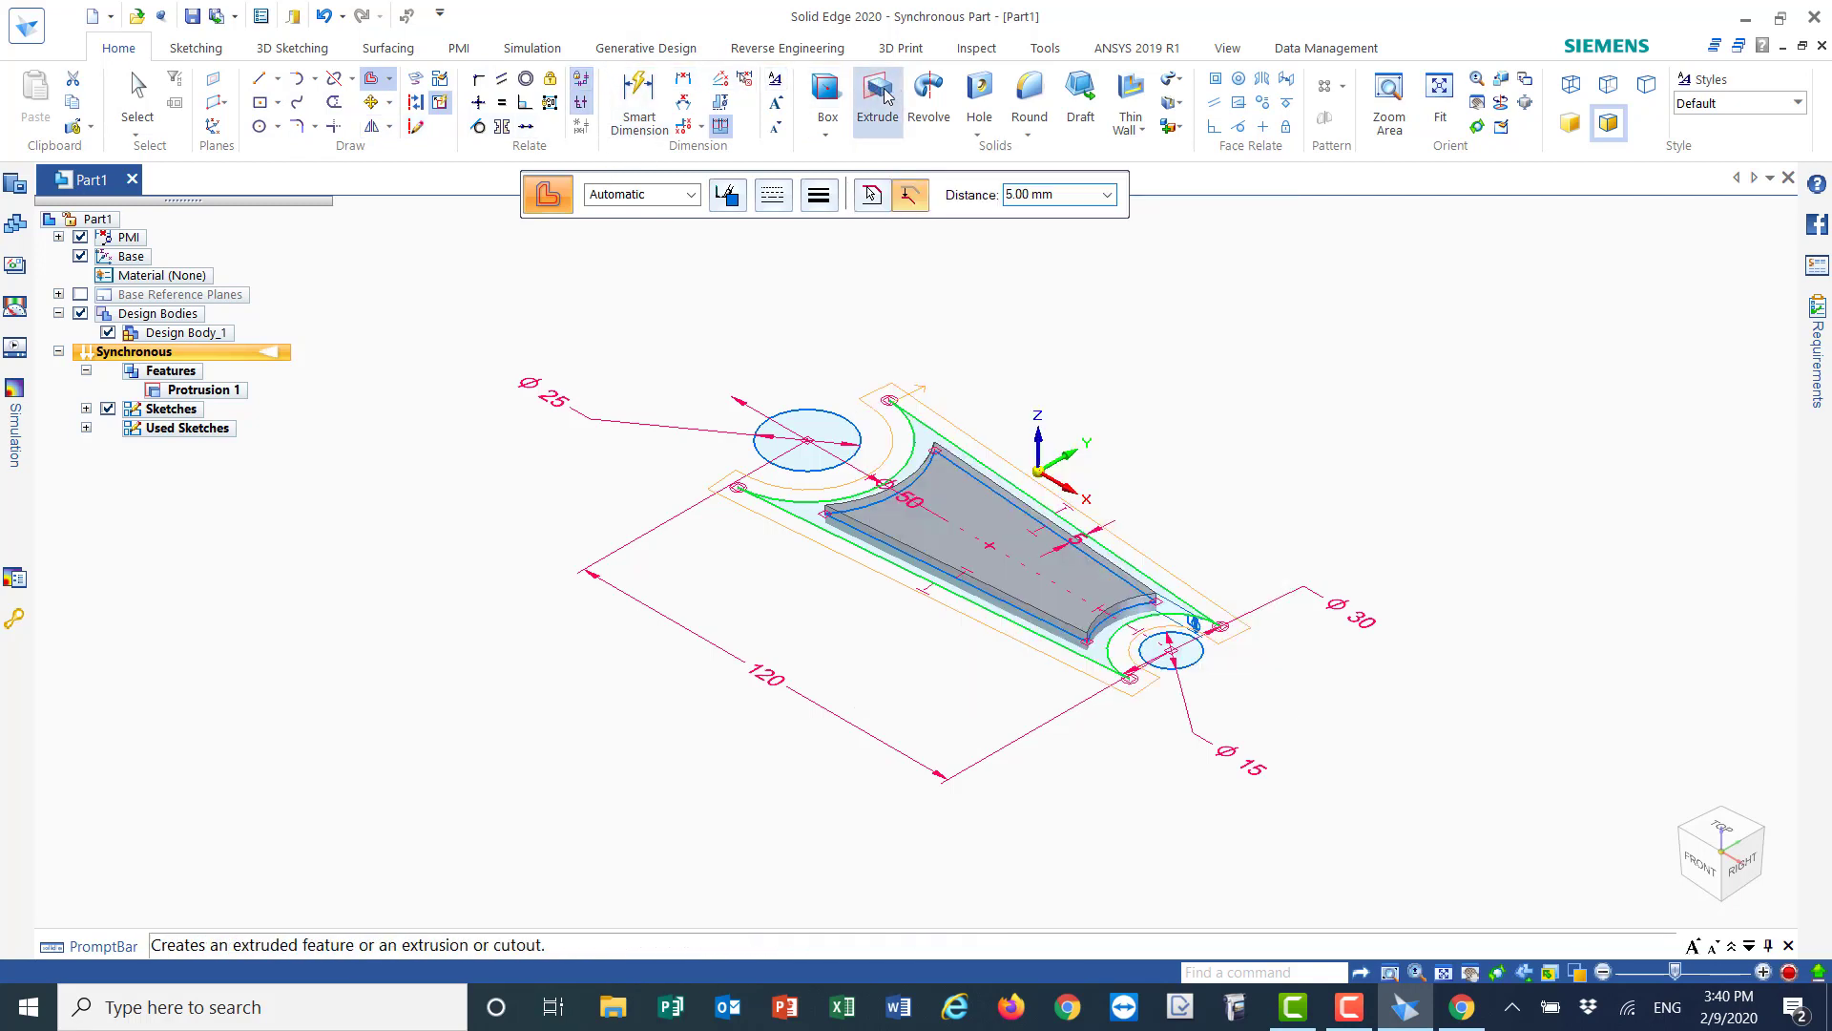
pyautogui.click(806, 519)
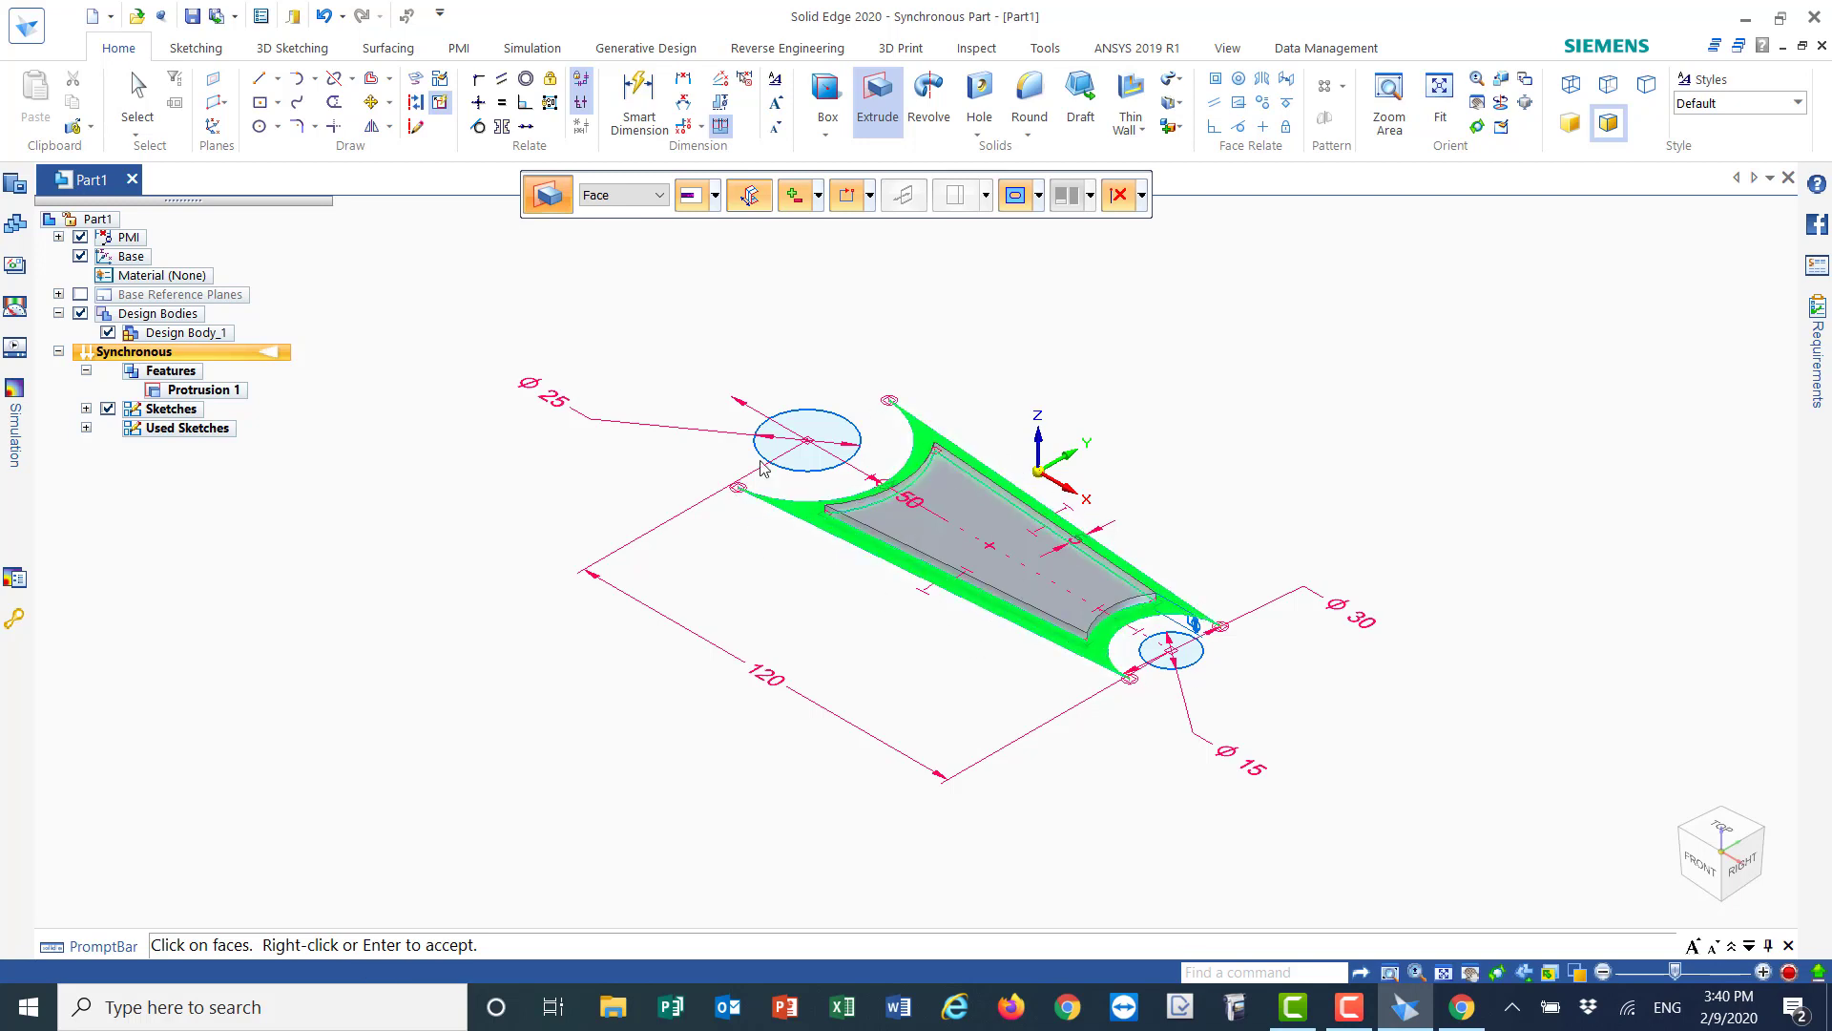
pyautogui.click(751, 196)
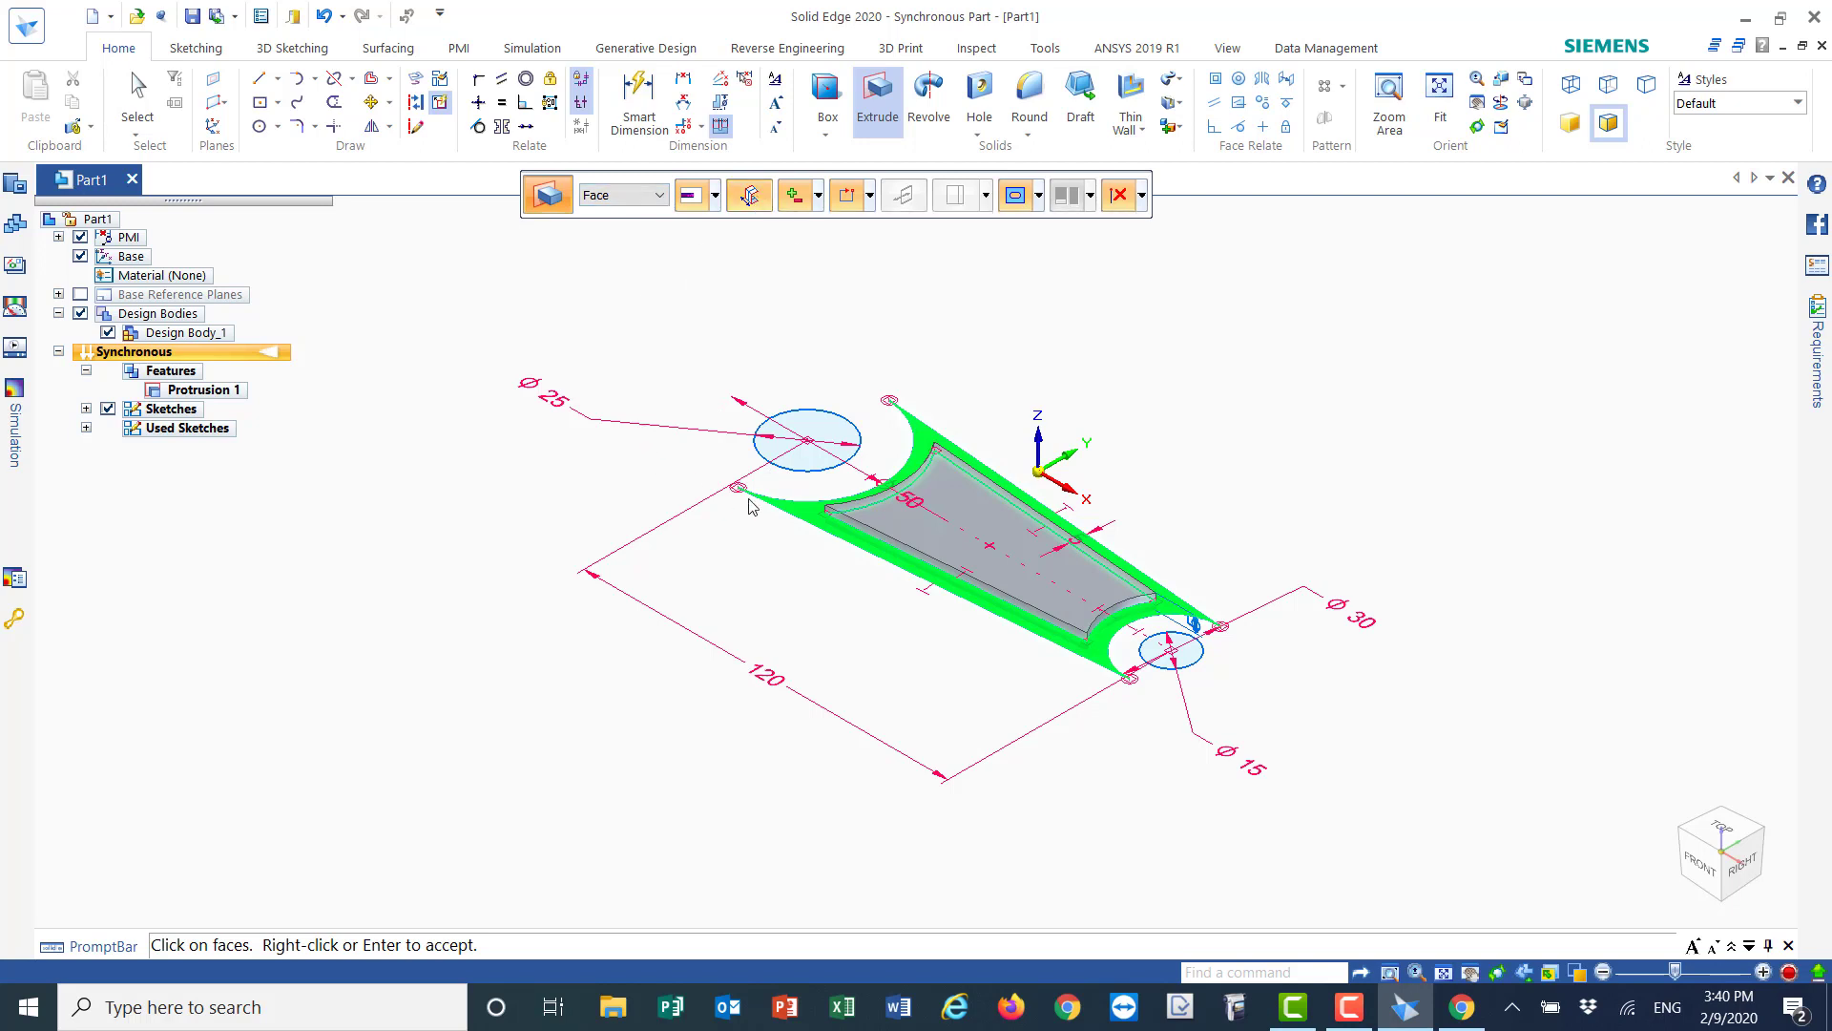
pyautogui.rightClick(812, 517)
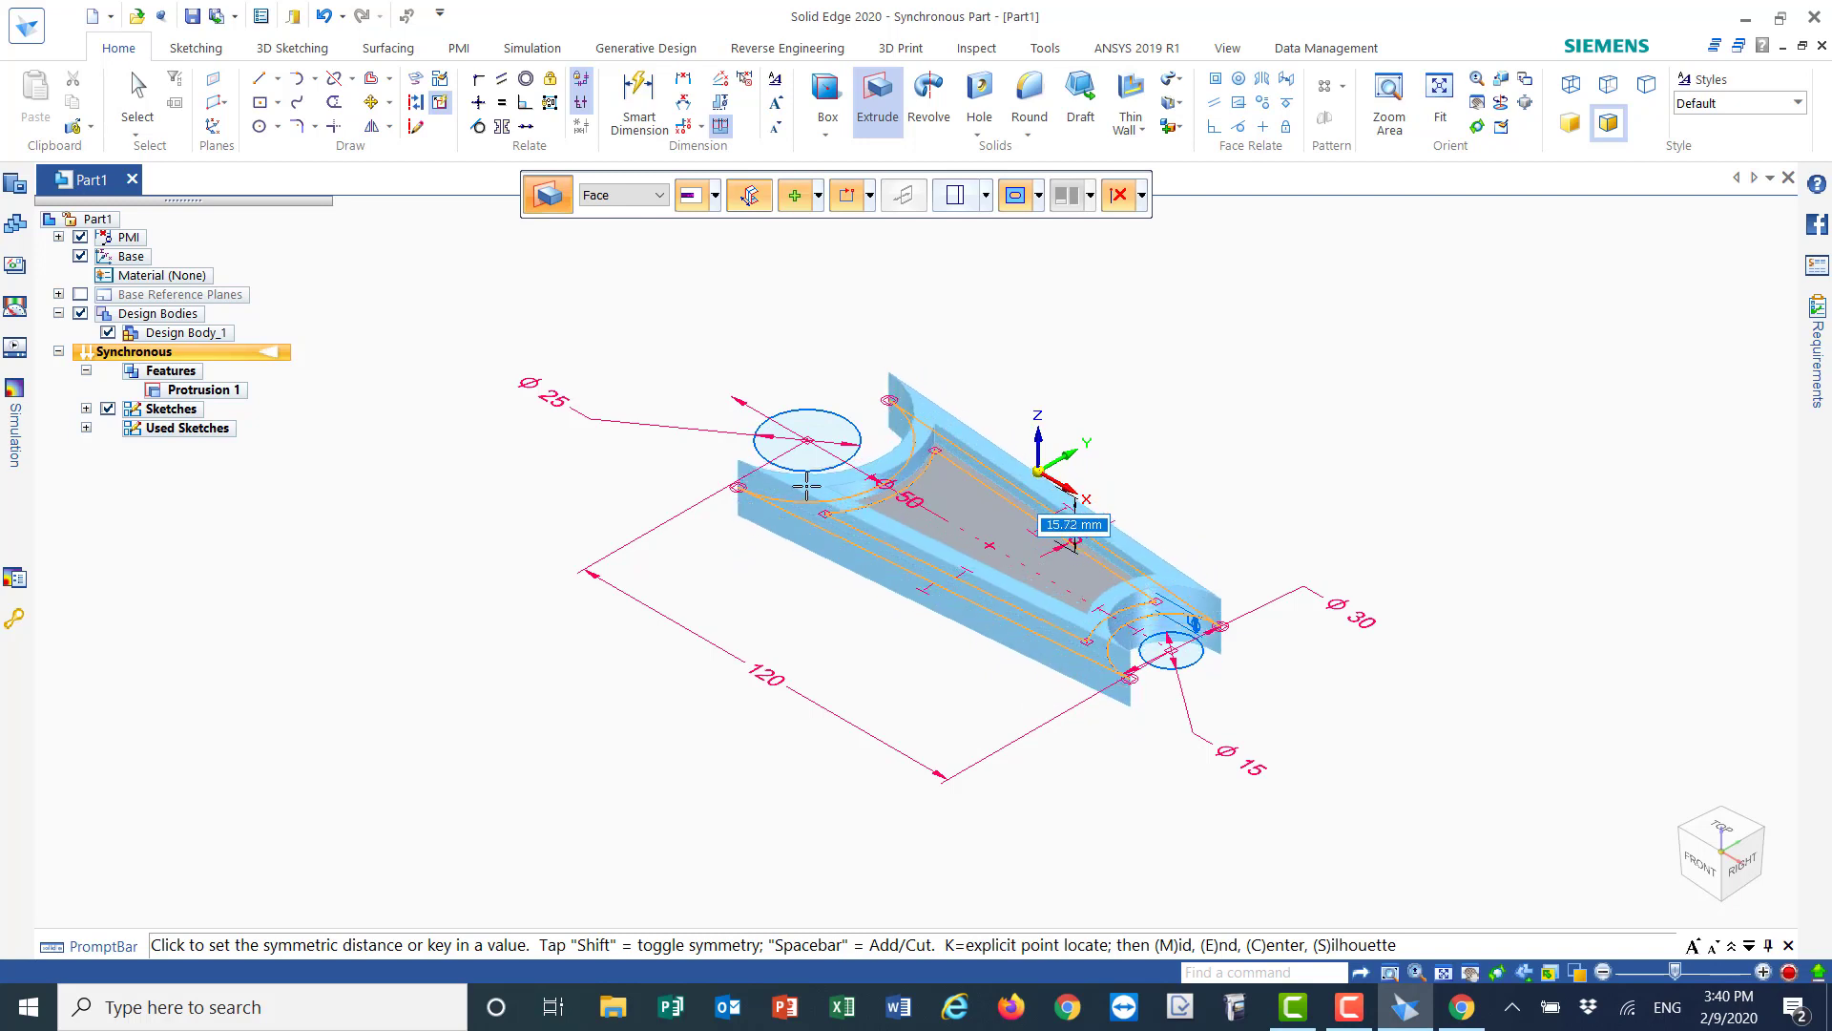
pyautogui.write('10')
pyautogui.press('Return')
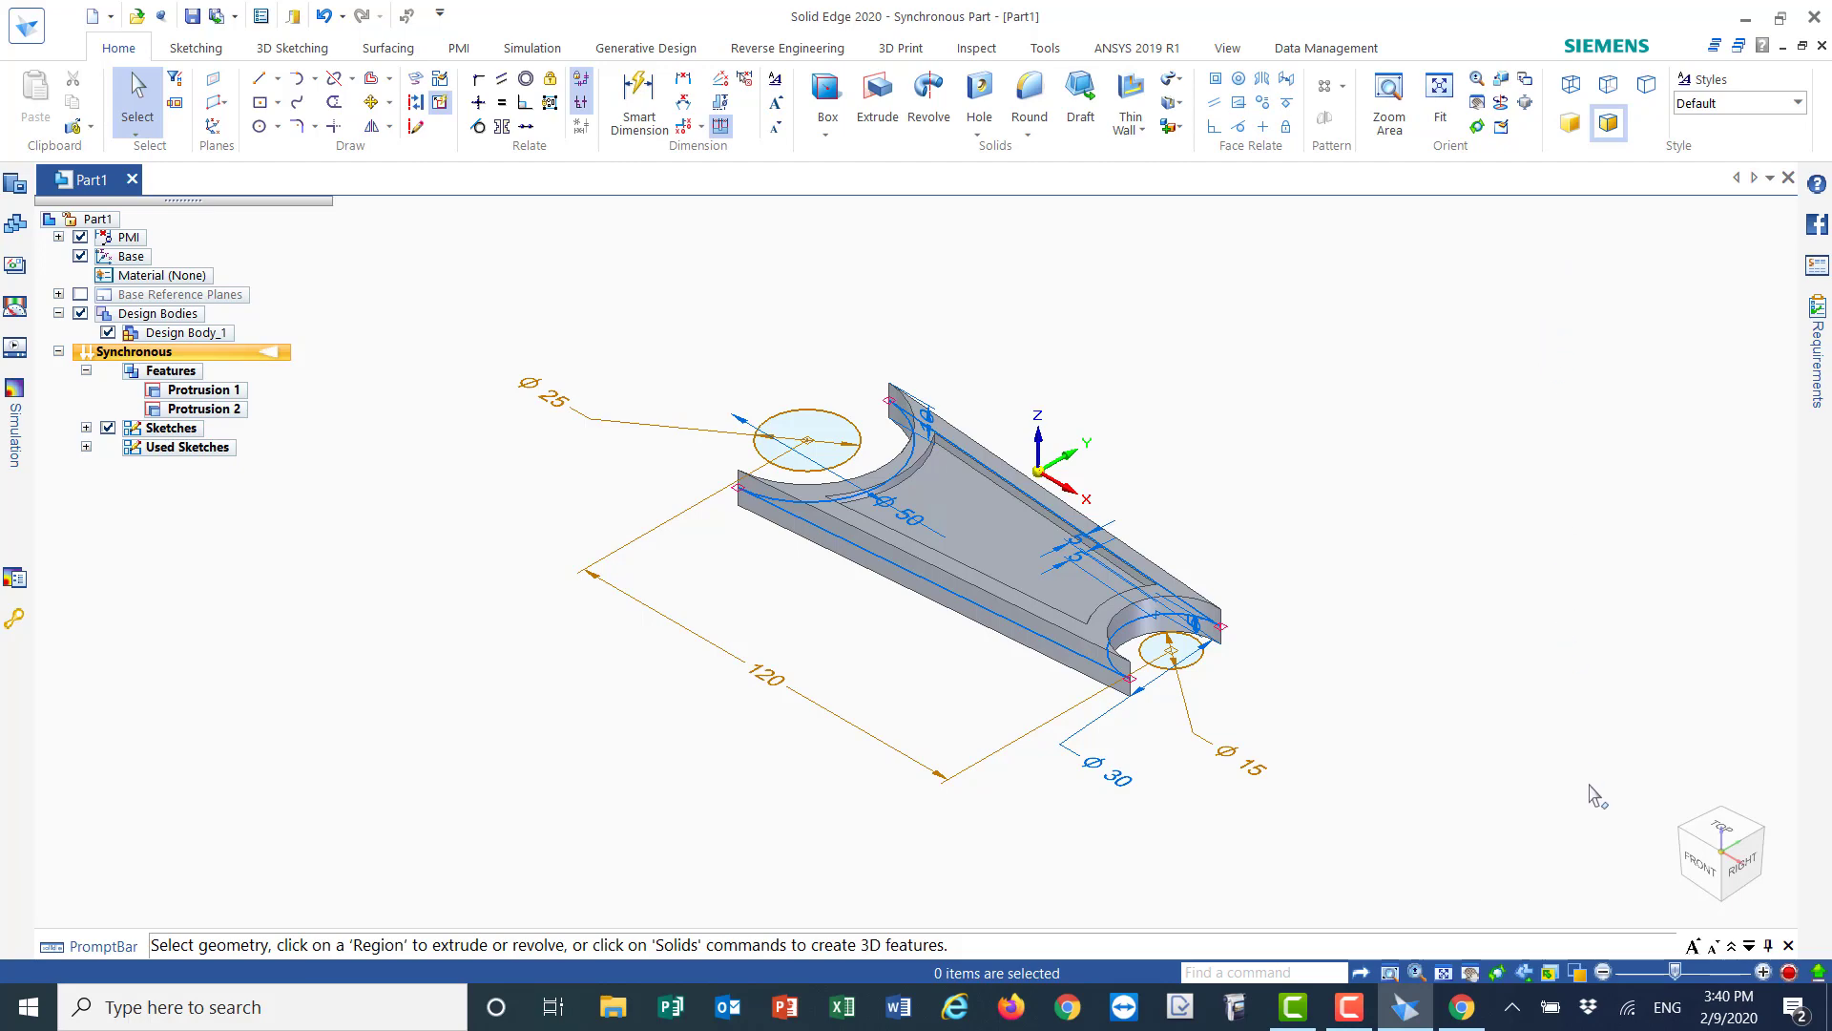
# - Draw a 50 mm diameter circle concentric with the 25 mm hole circle at the arm's large end
pyautogui.moveTo(1726, 833)
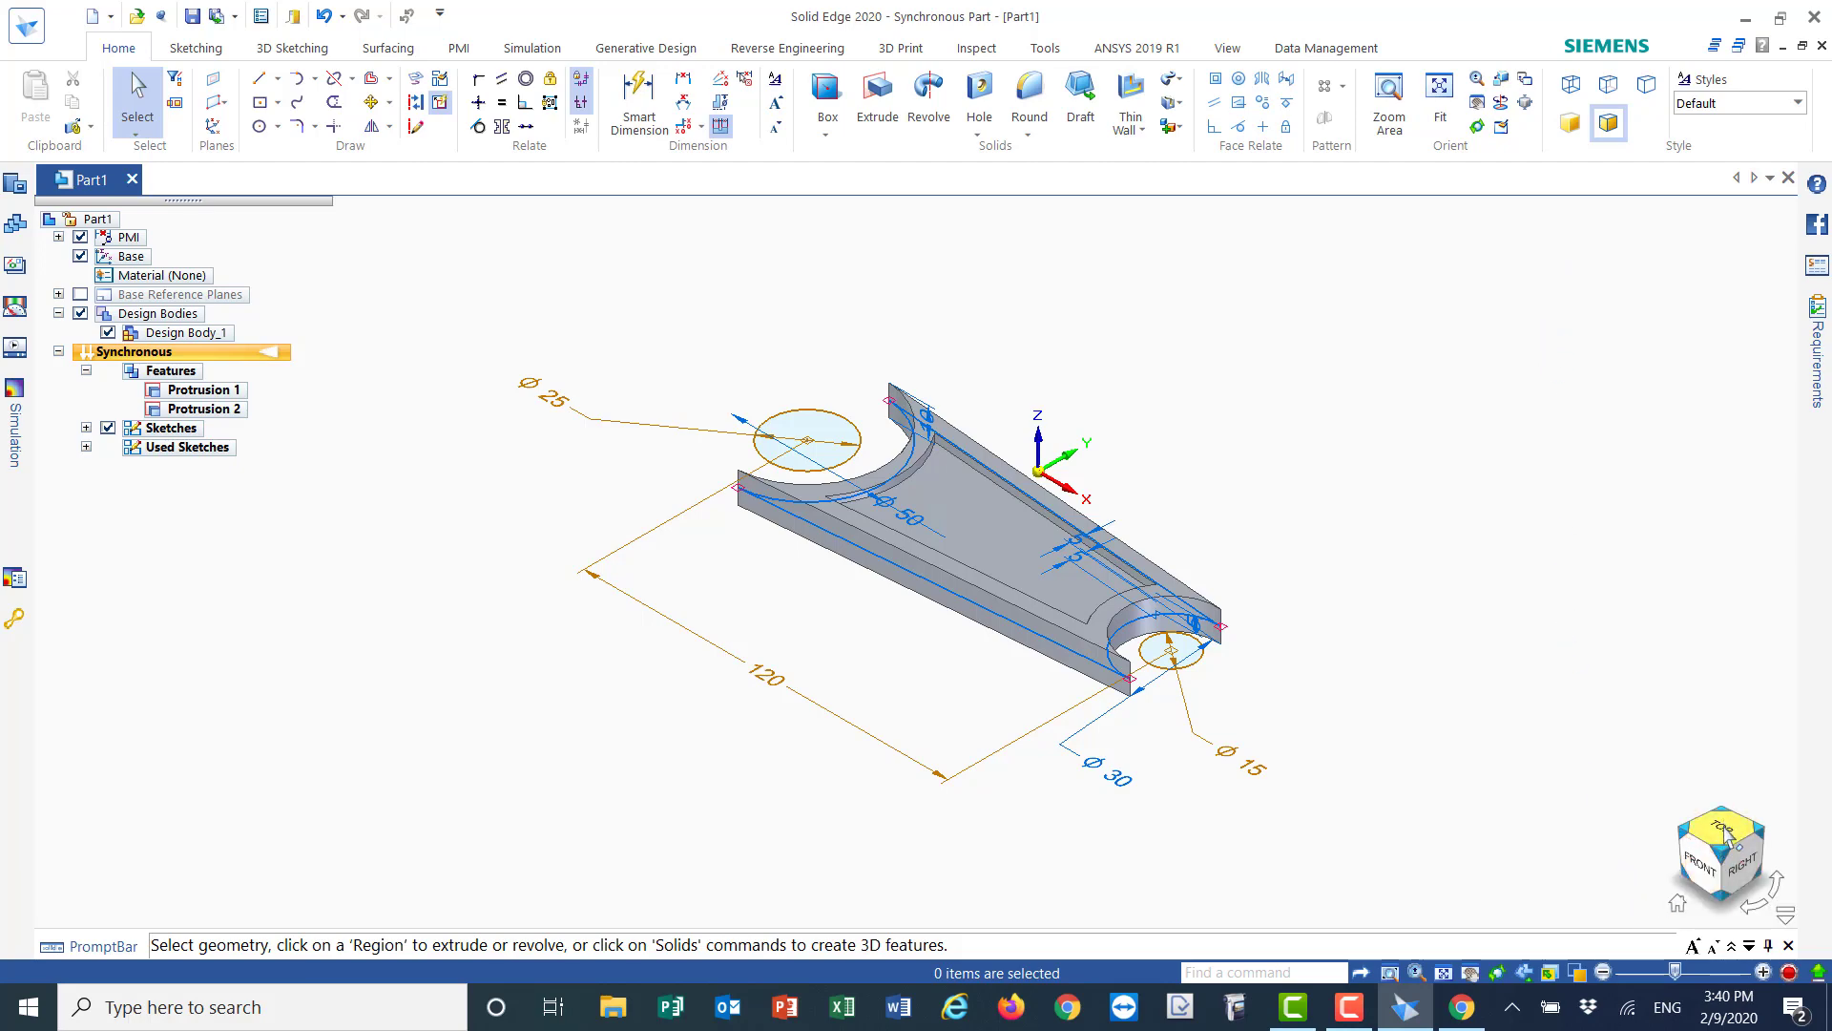
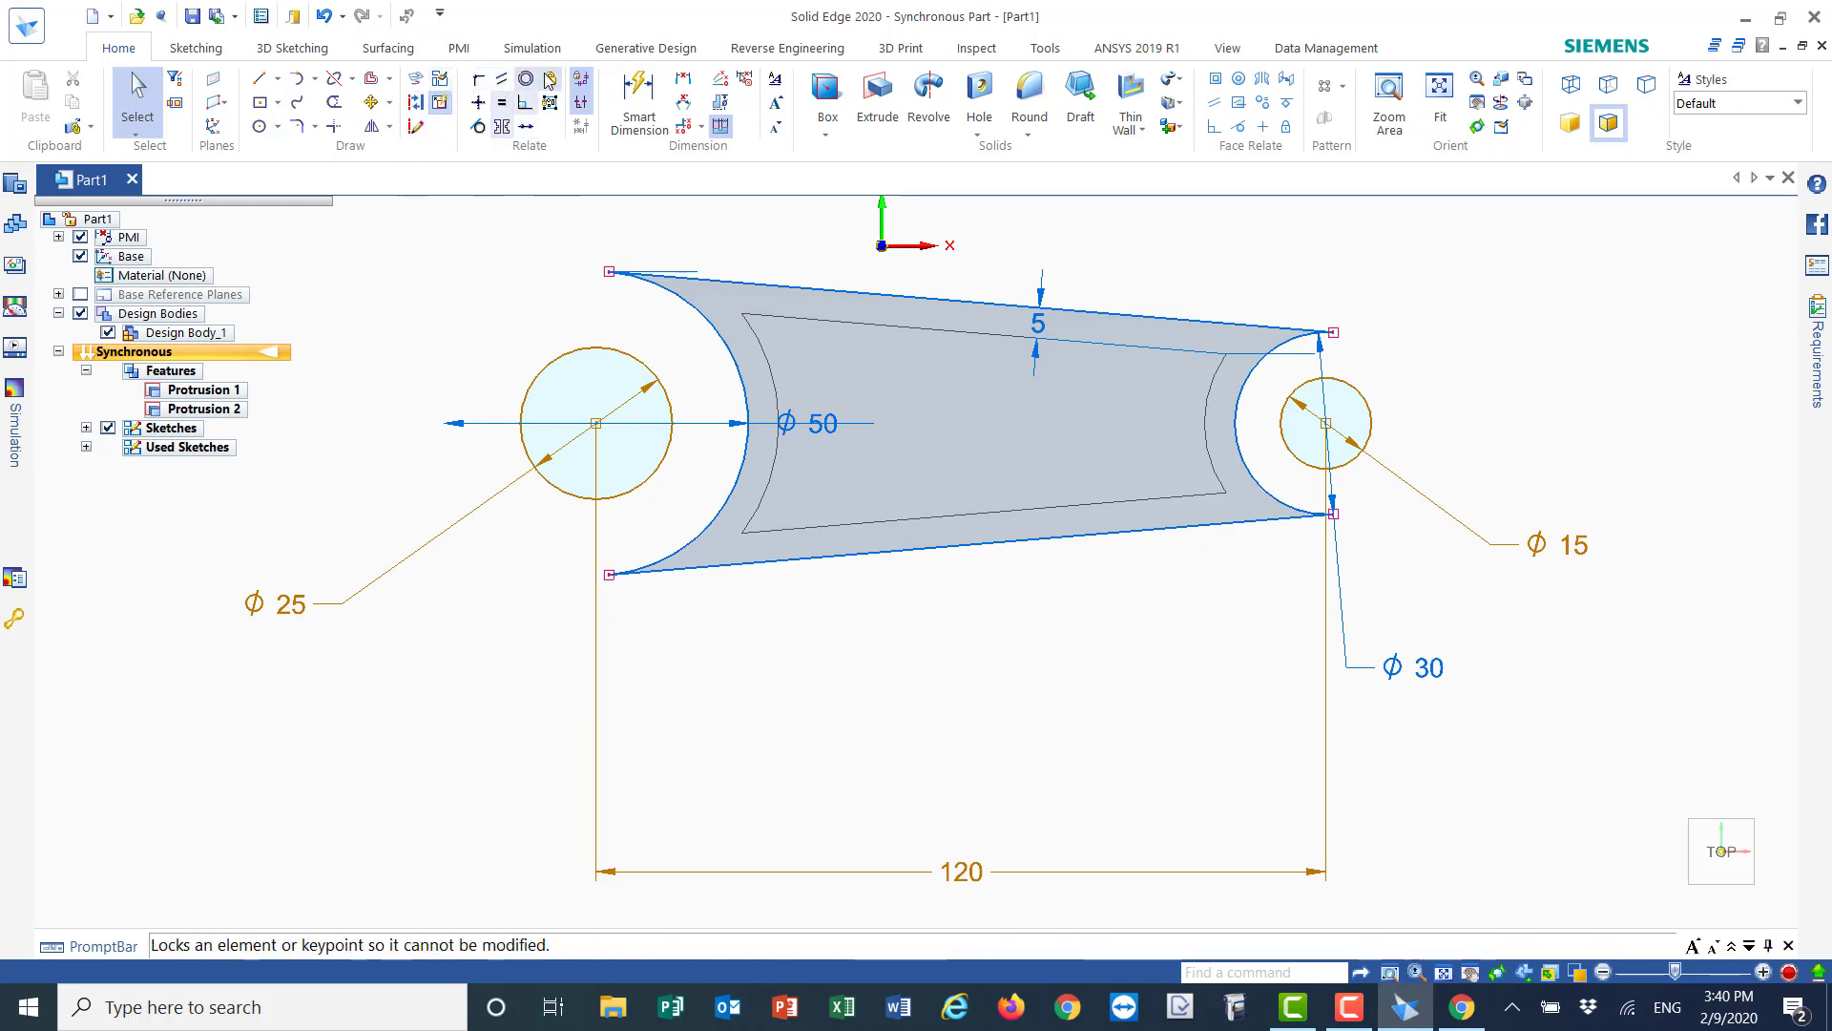
pyautogui.click(263, 127)
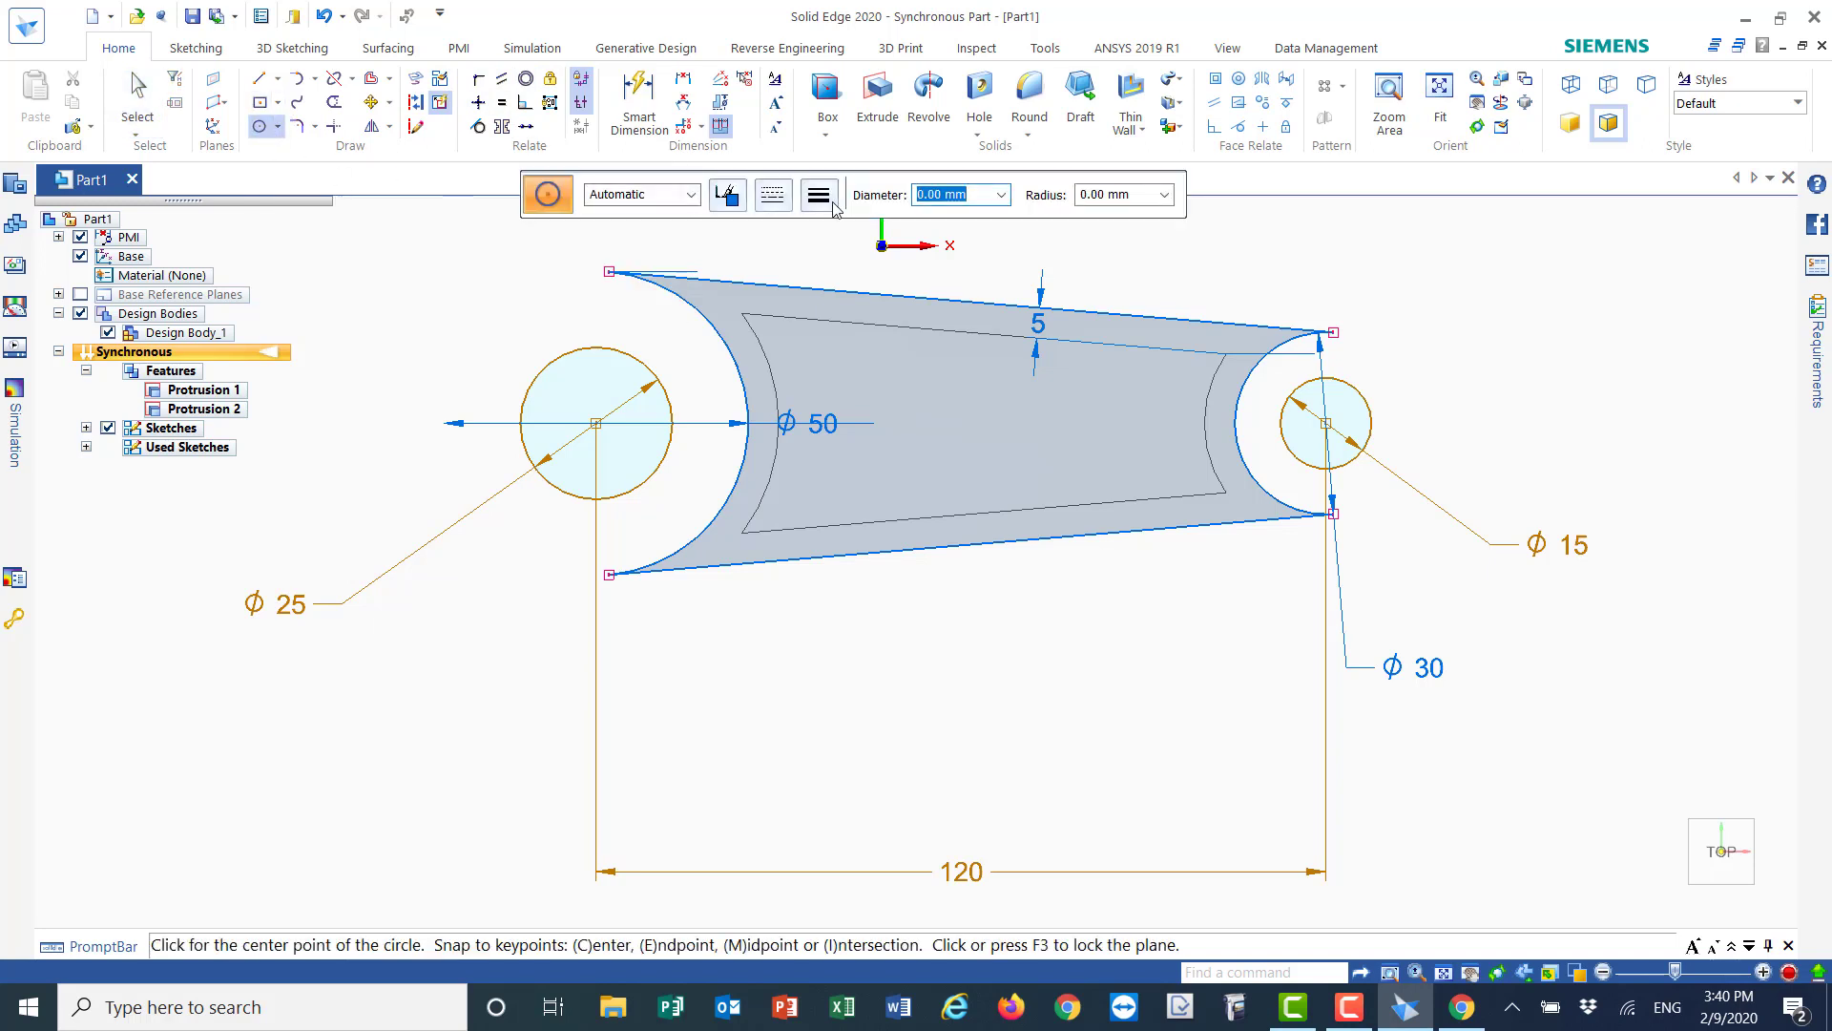
pyautogui.write('50')
pyautogui.press('Return')
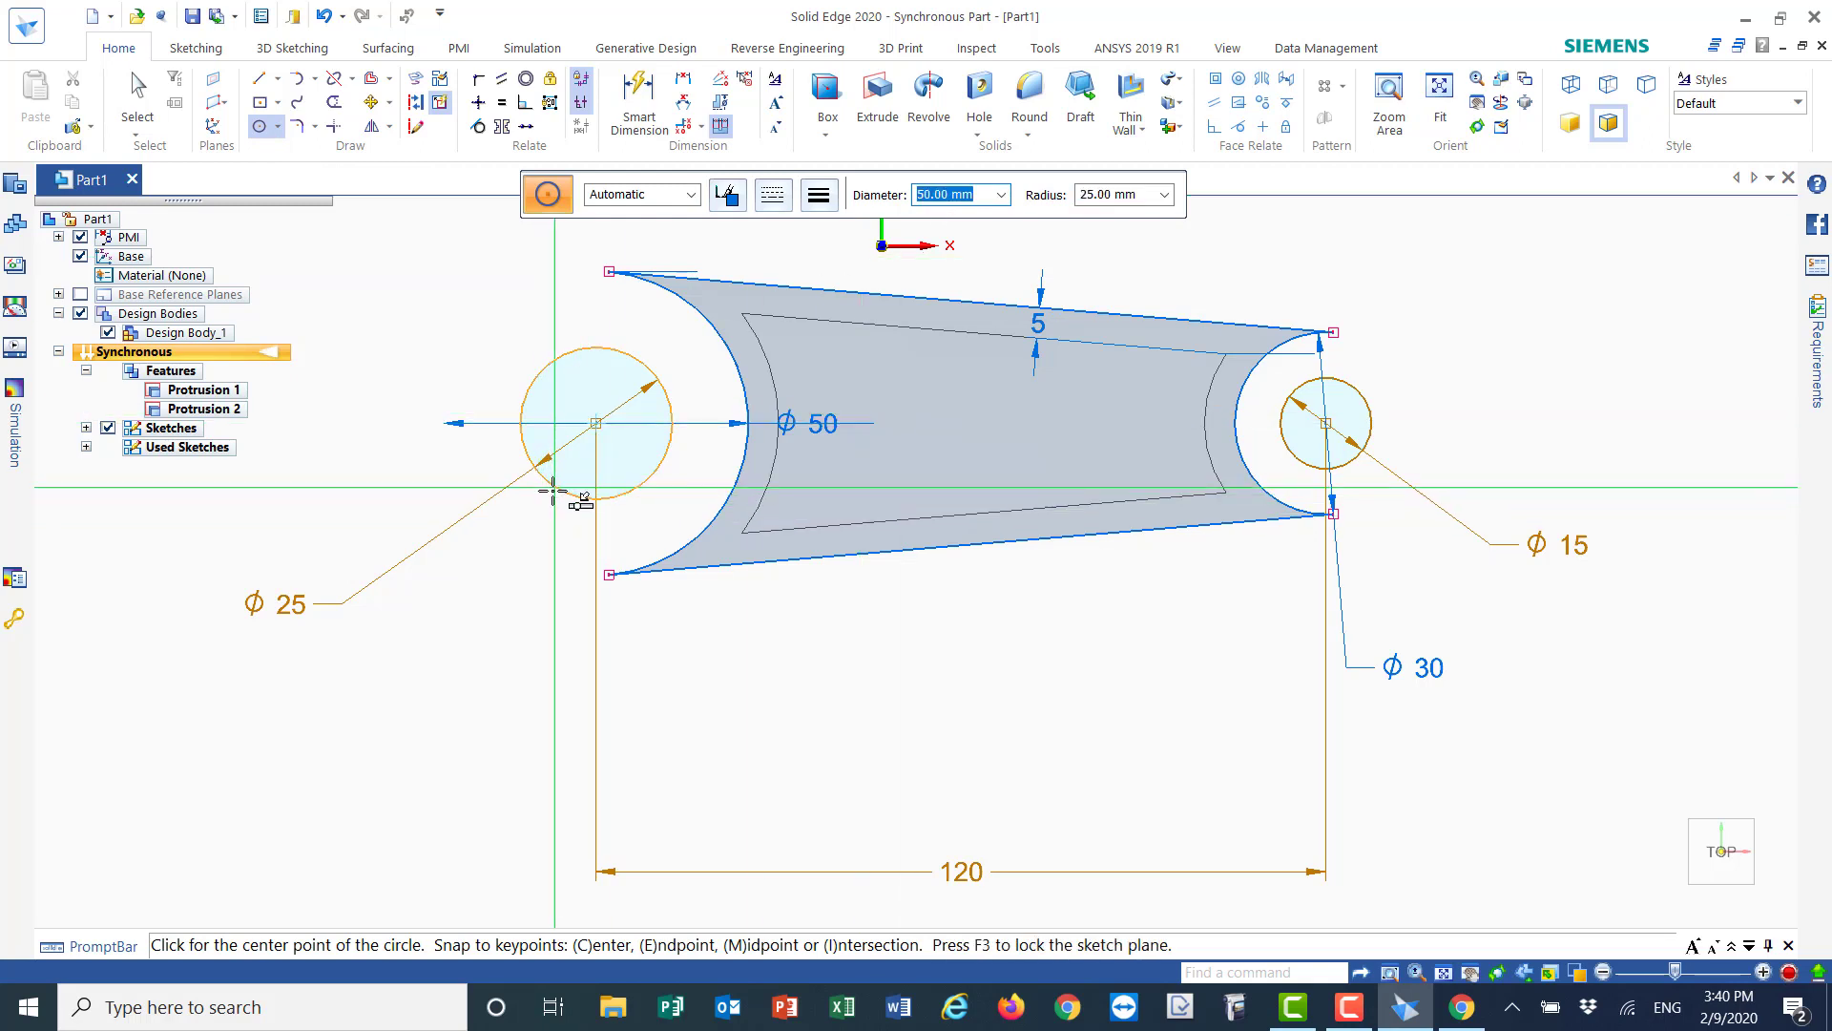
pyautogui.click(595, 423)
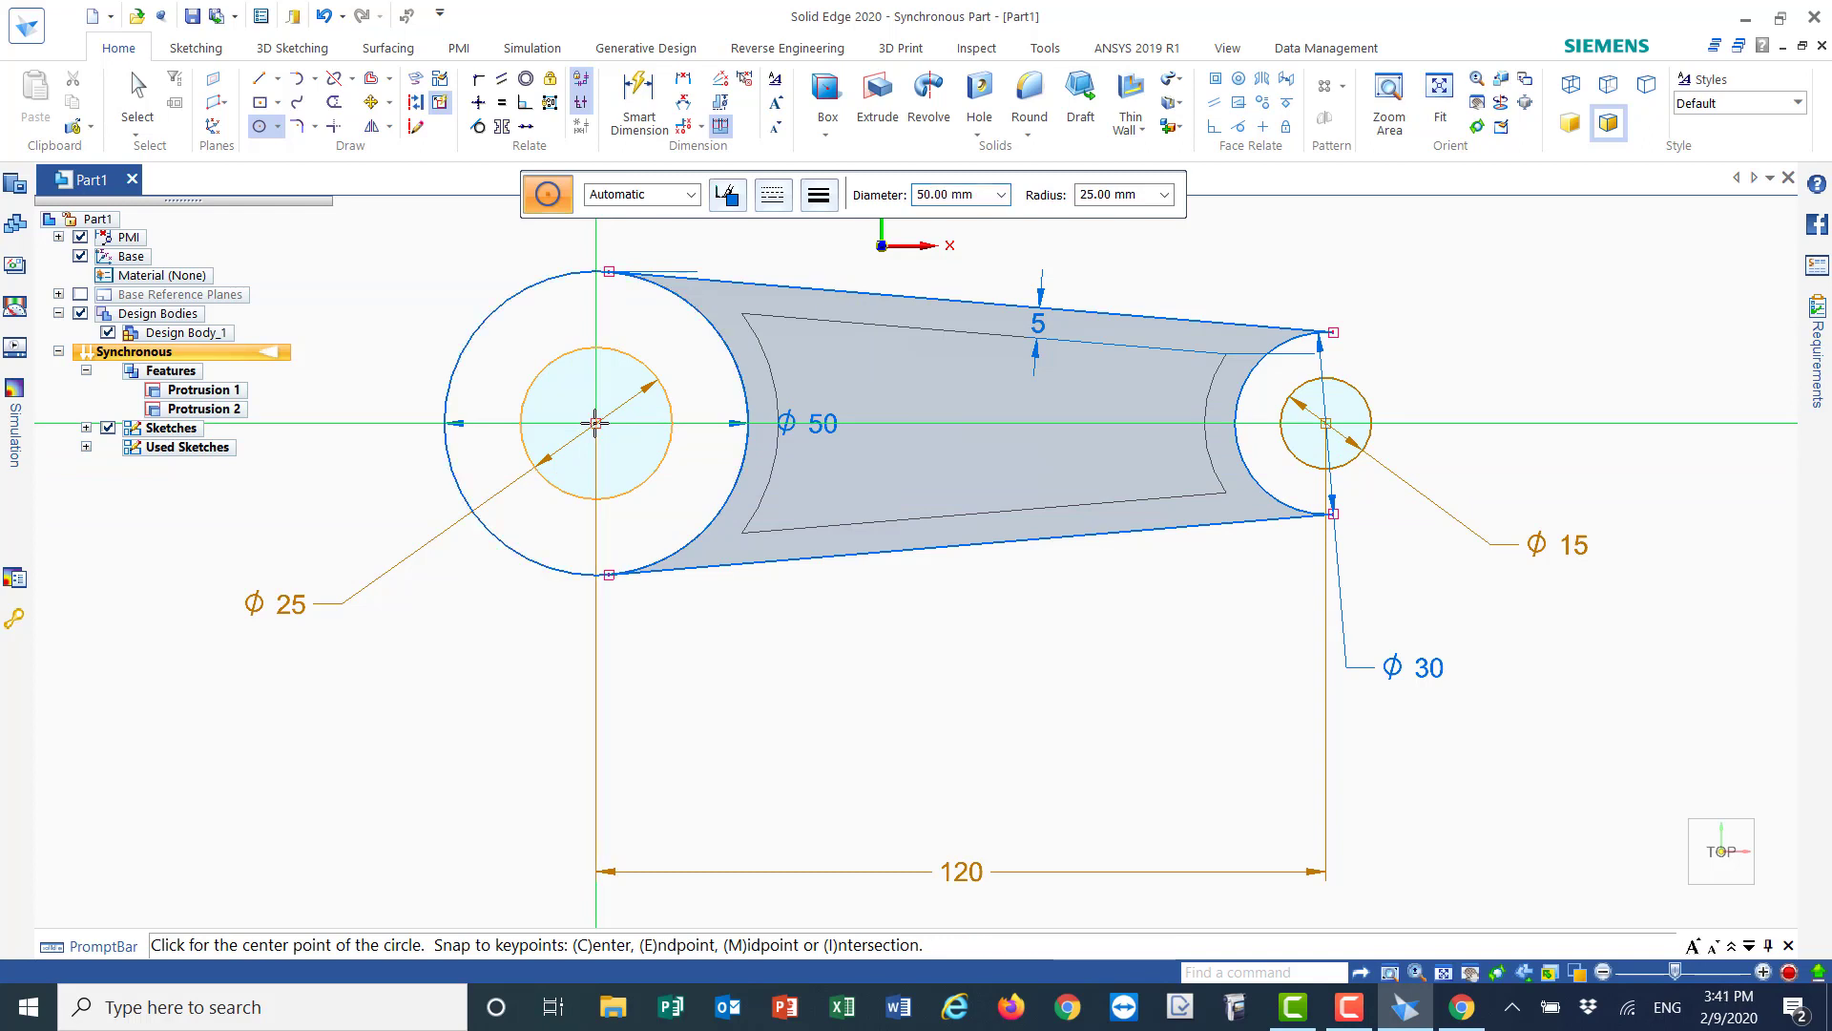
pyautogui.rightClick(420, 697)
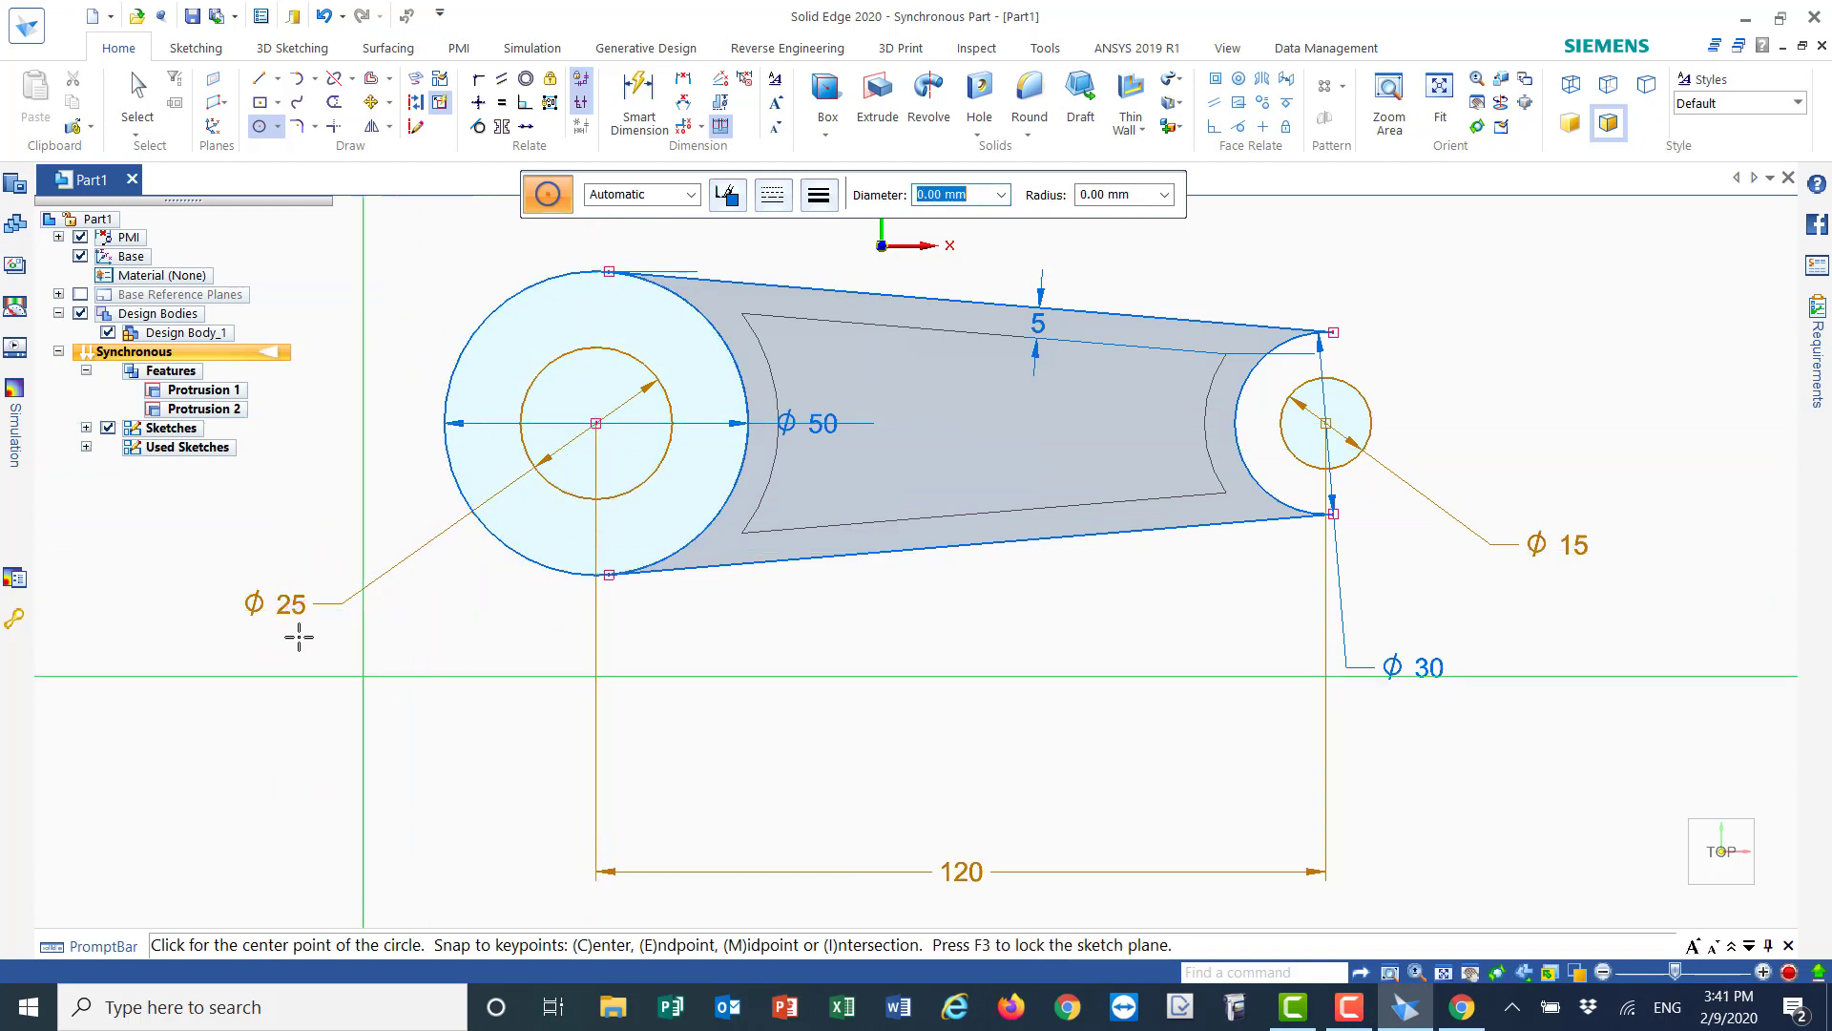
# - Draw a 30 mm diameter circle concentric with the 15 mm hole circle at the arm's small end
pyautogui.click(954, 195)
pyautogui.moveTo(979, 195); pyautogui.dragTo(919, 197)
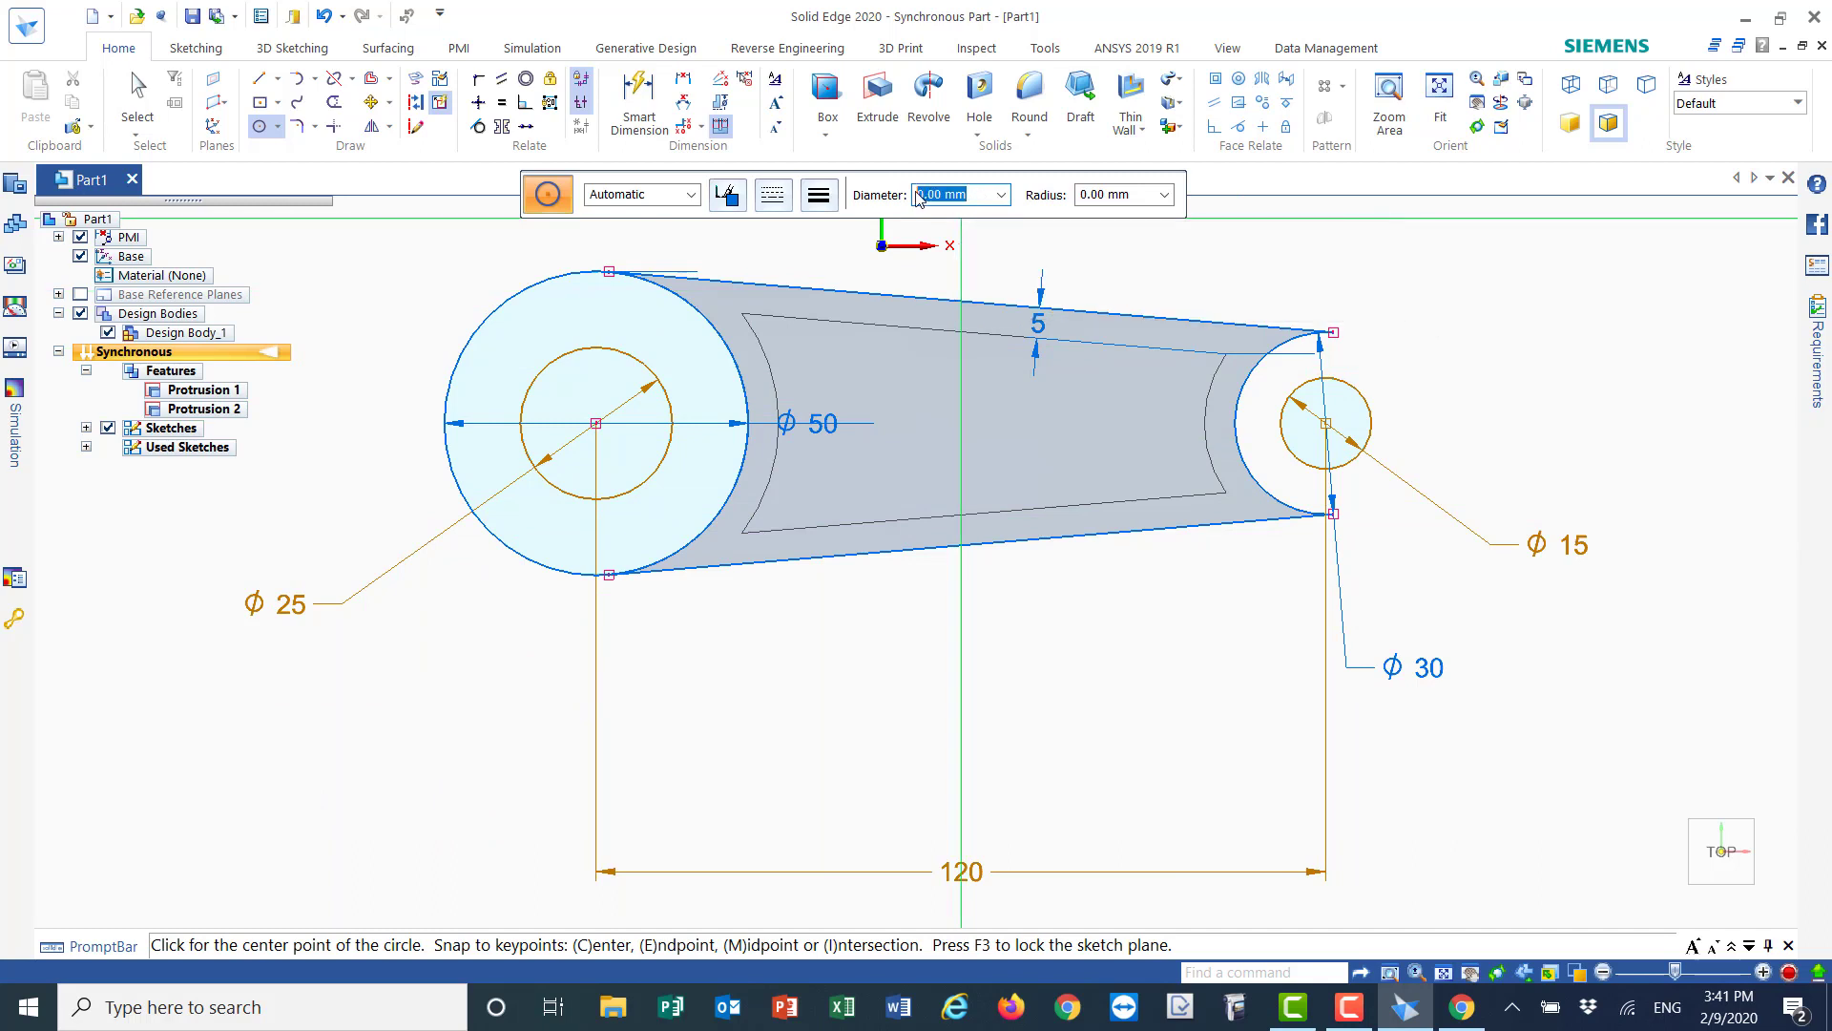
pyautogui.write('15.')
pyautogui.write('0')
pyautogui.press('Return')
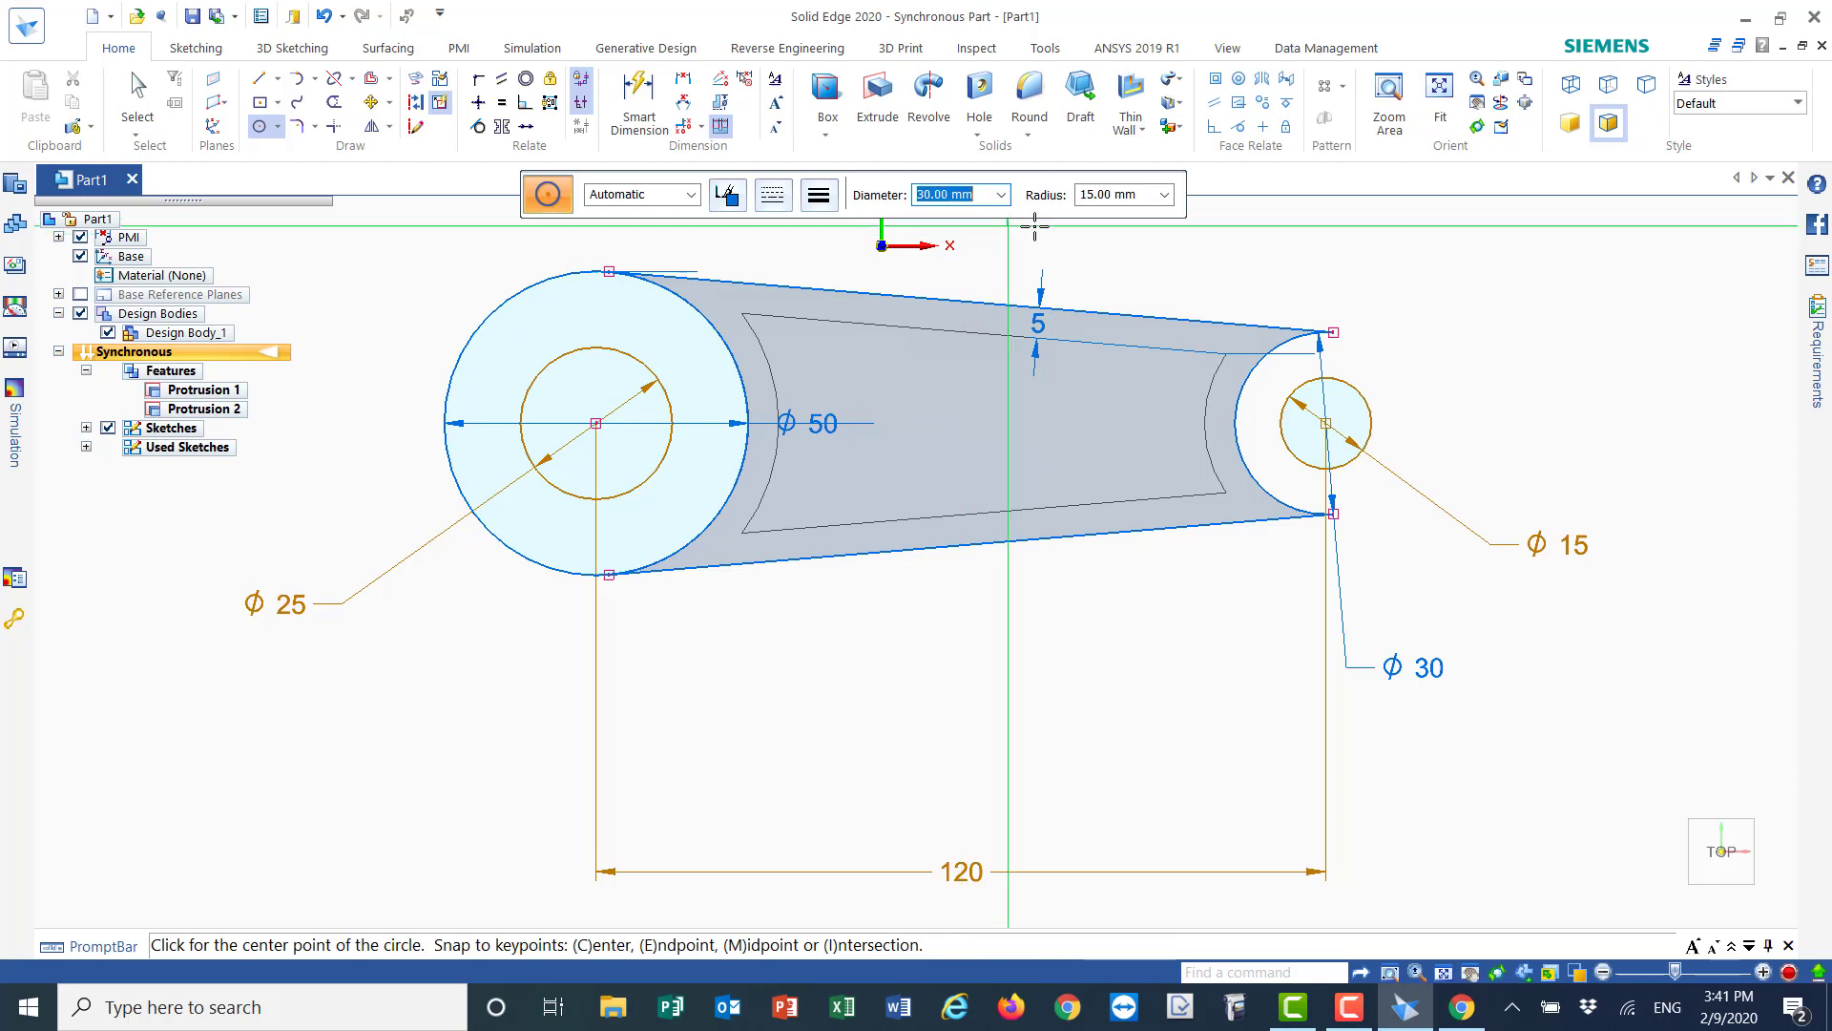
pyautogui.click(1326, 422)
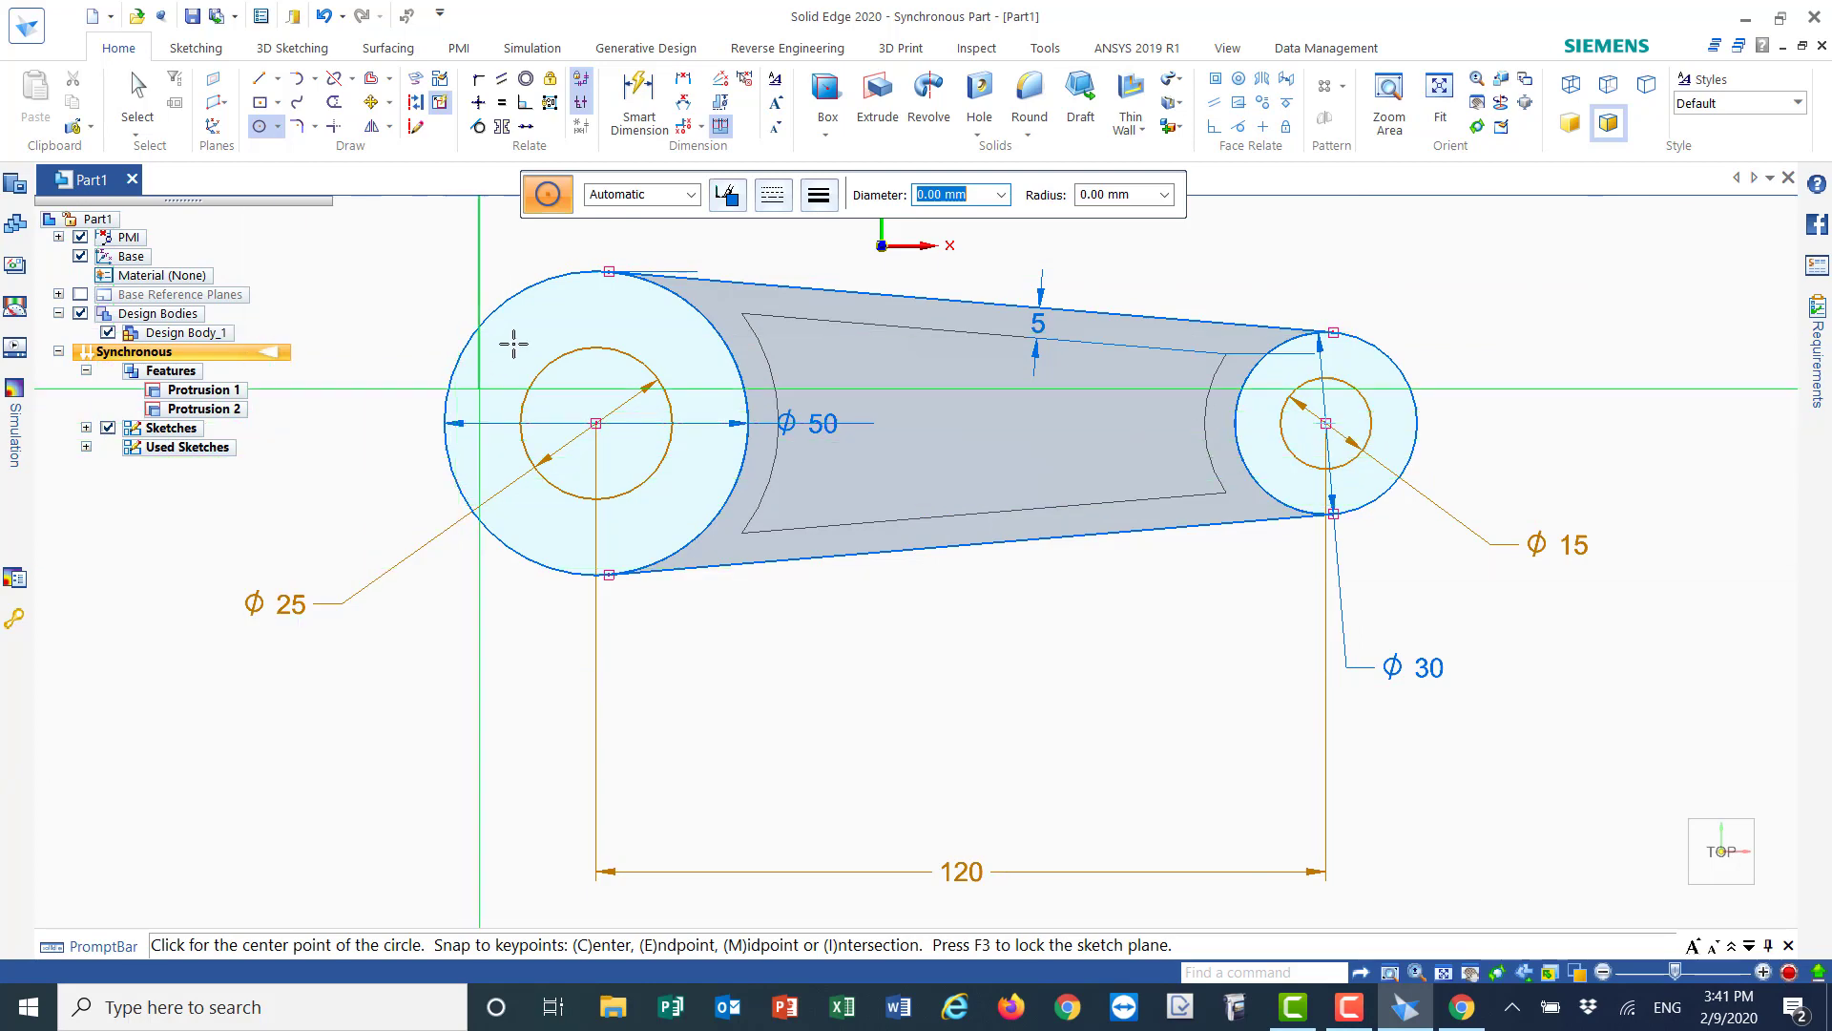
# - Dimension the diameter of the outer circle at the arm's large end, placing the dimension outside the circle
pyautogui.click(655, 105)
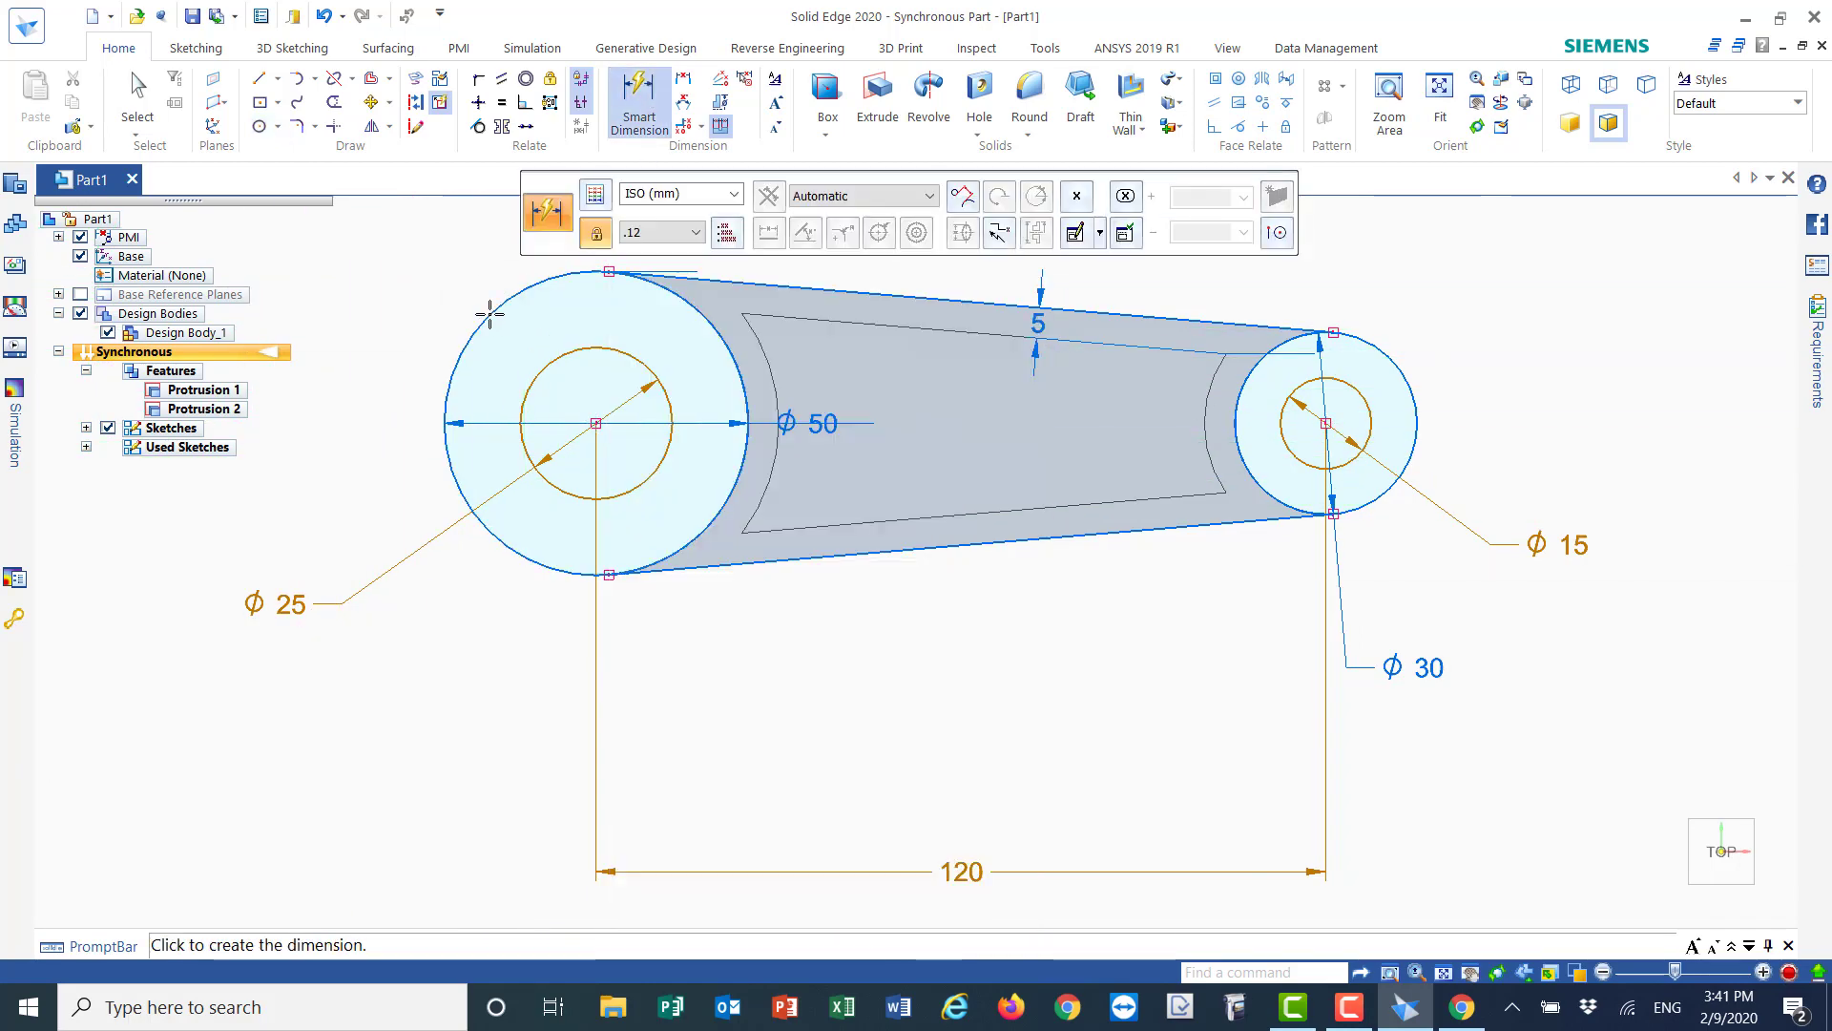
pyautogui.click(490, 314)
pyautogui.click(426, 266)
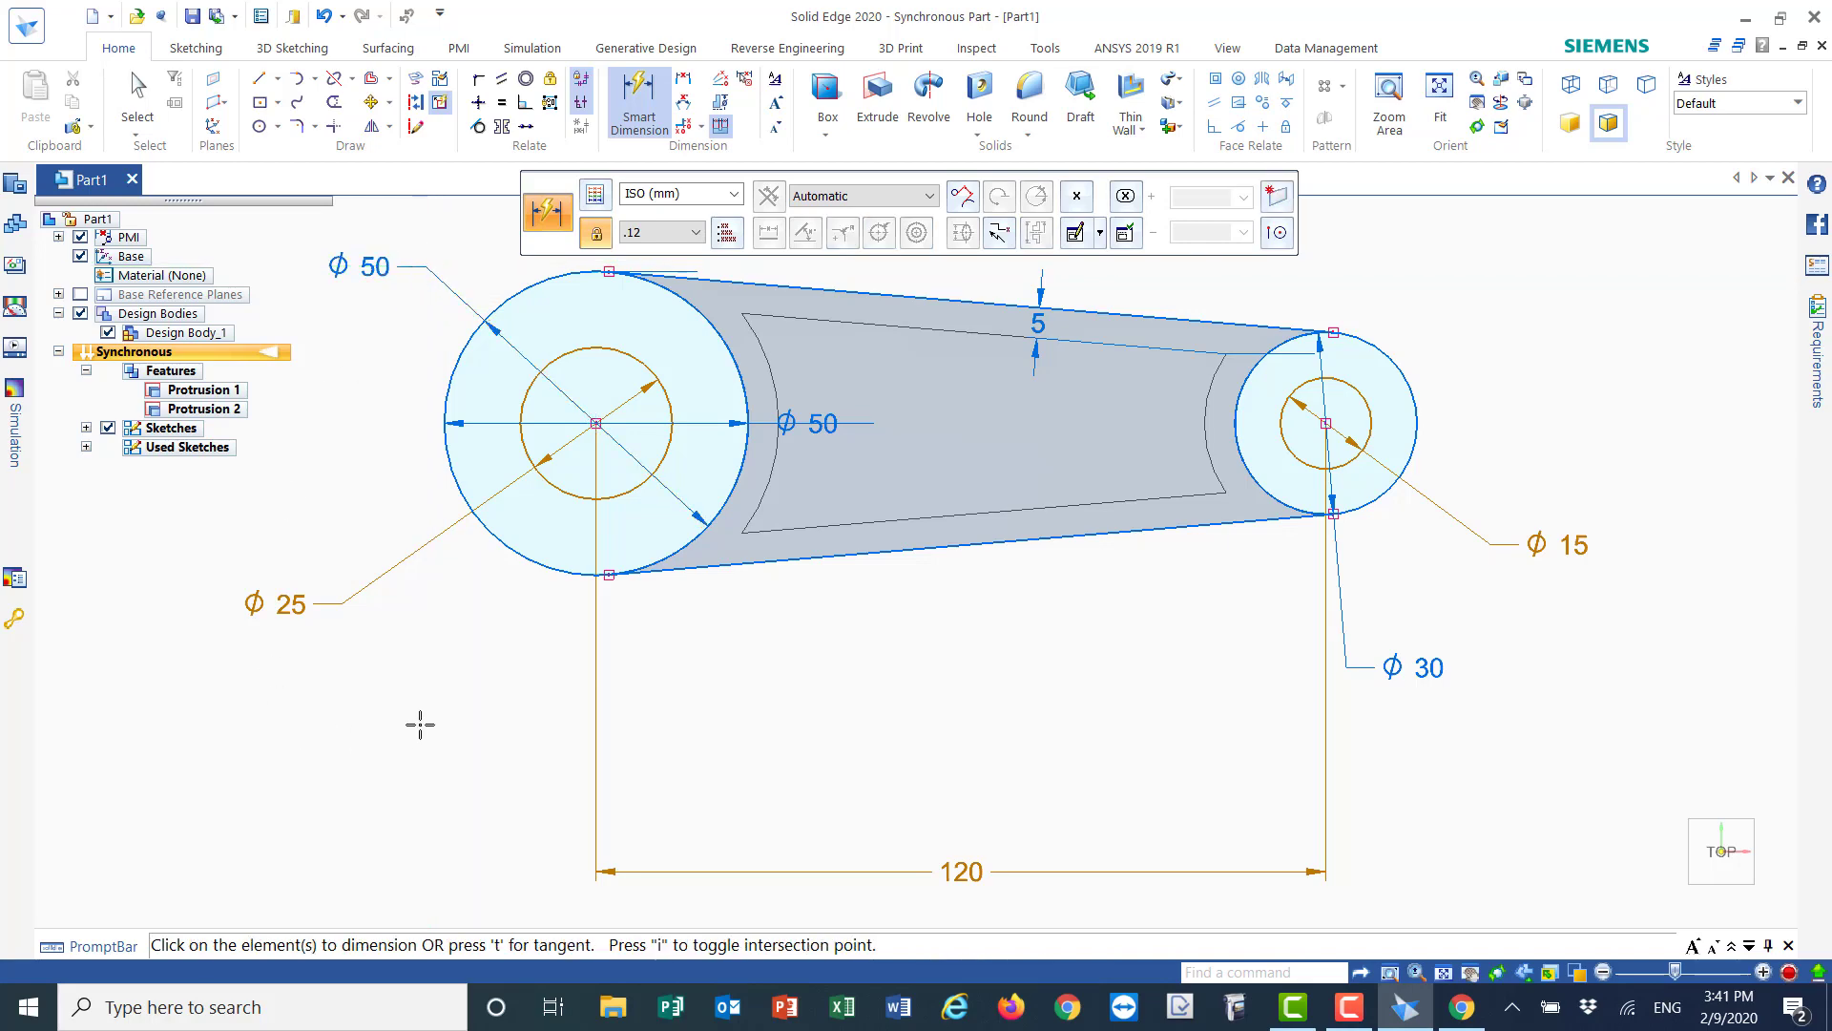
# - Extrude the ring region around the 15 mm hole at the small end symmetrically to a total thickness of 15 mm
pyautogui.click(1678, 905)
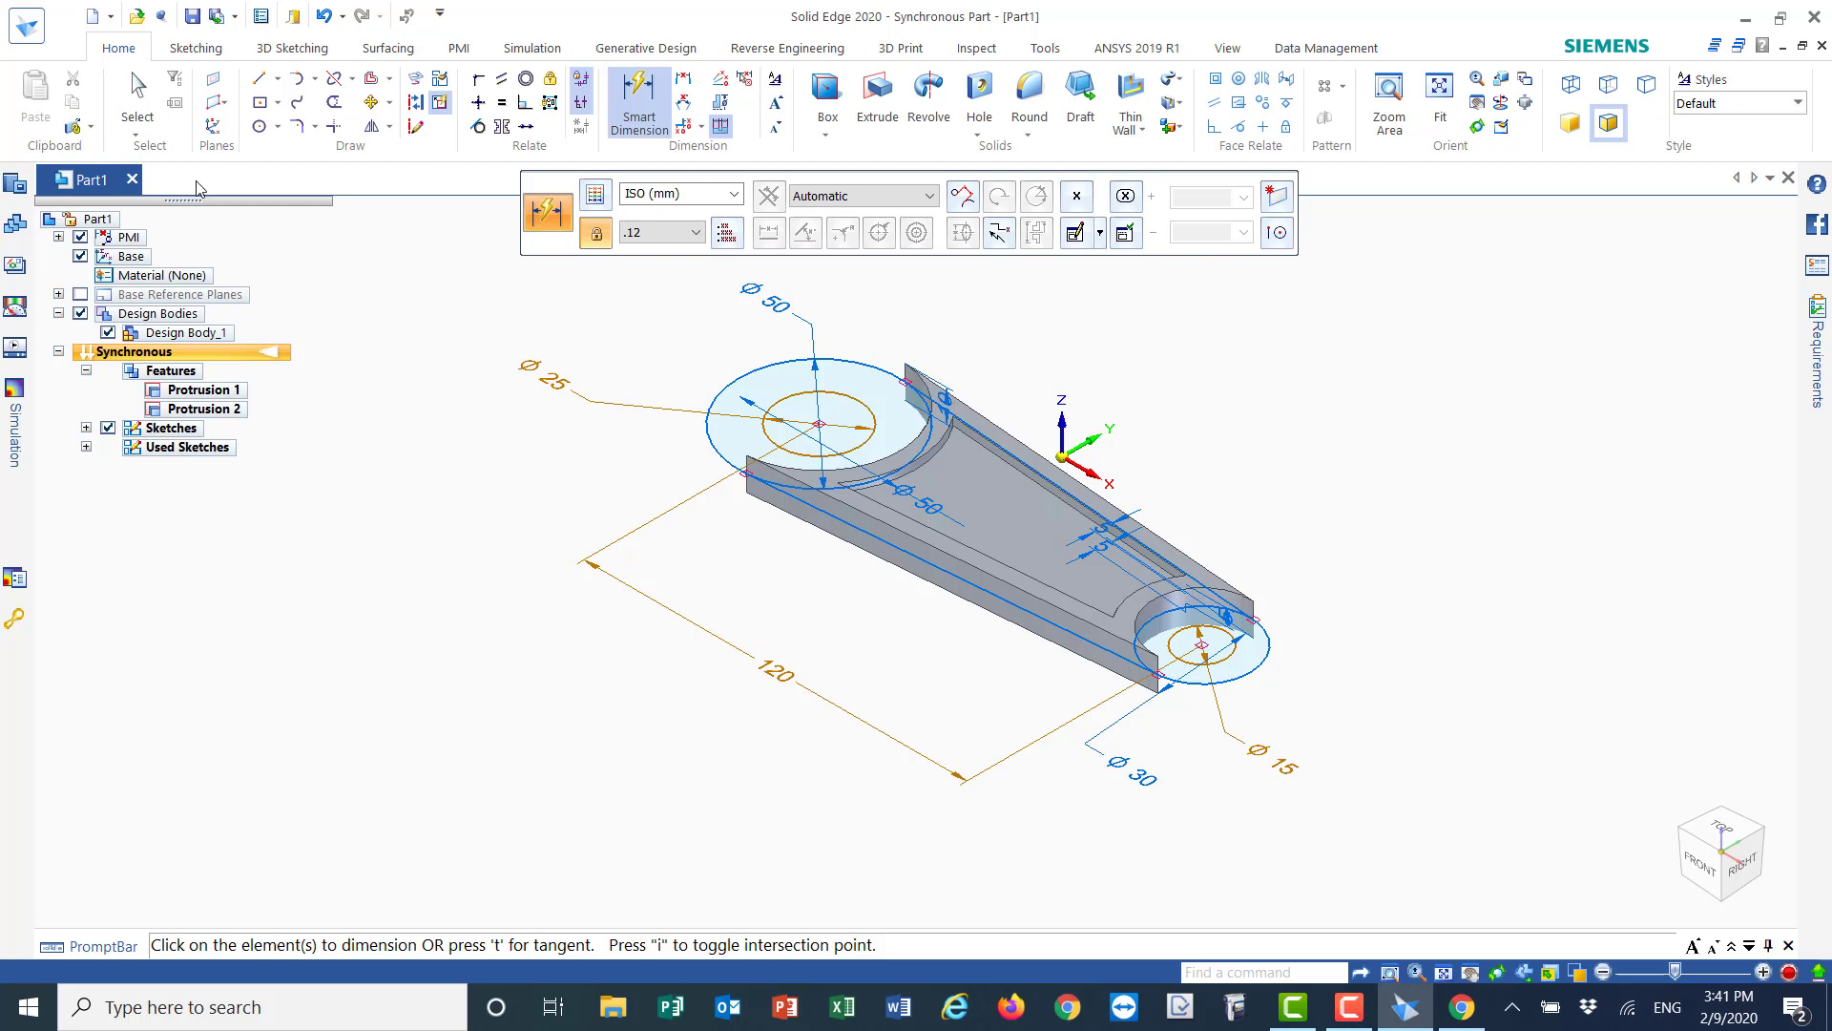
pyautogui.click(877, 101)
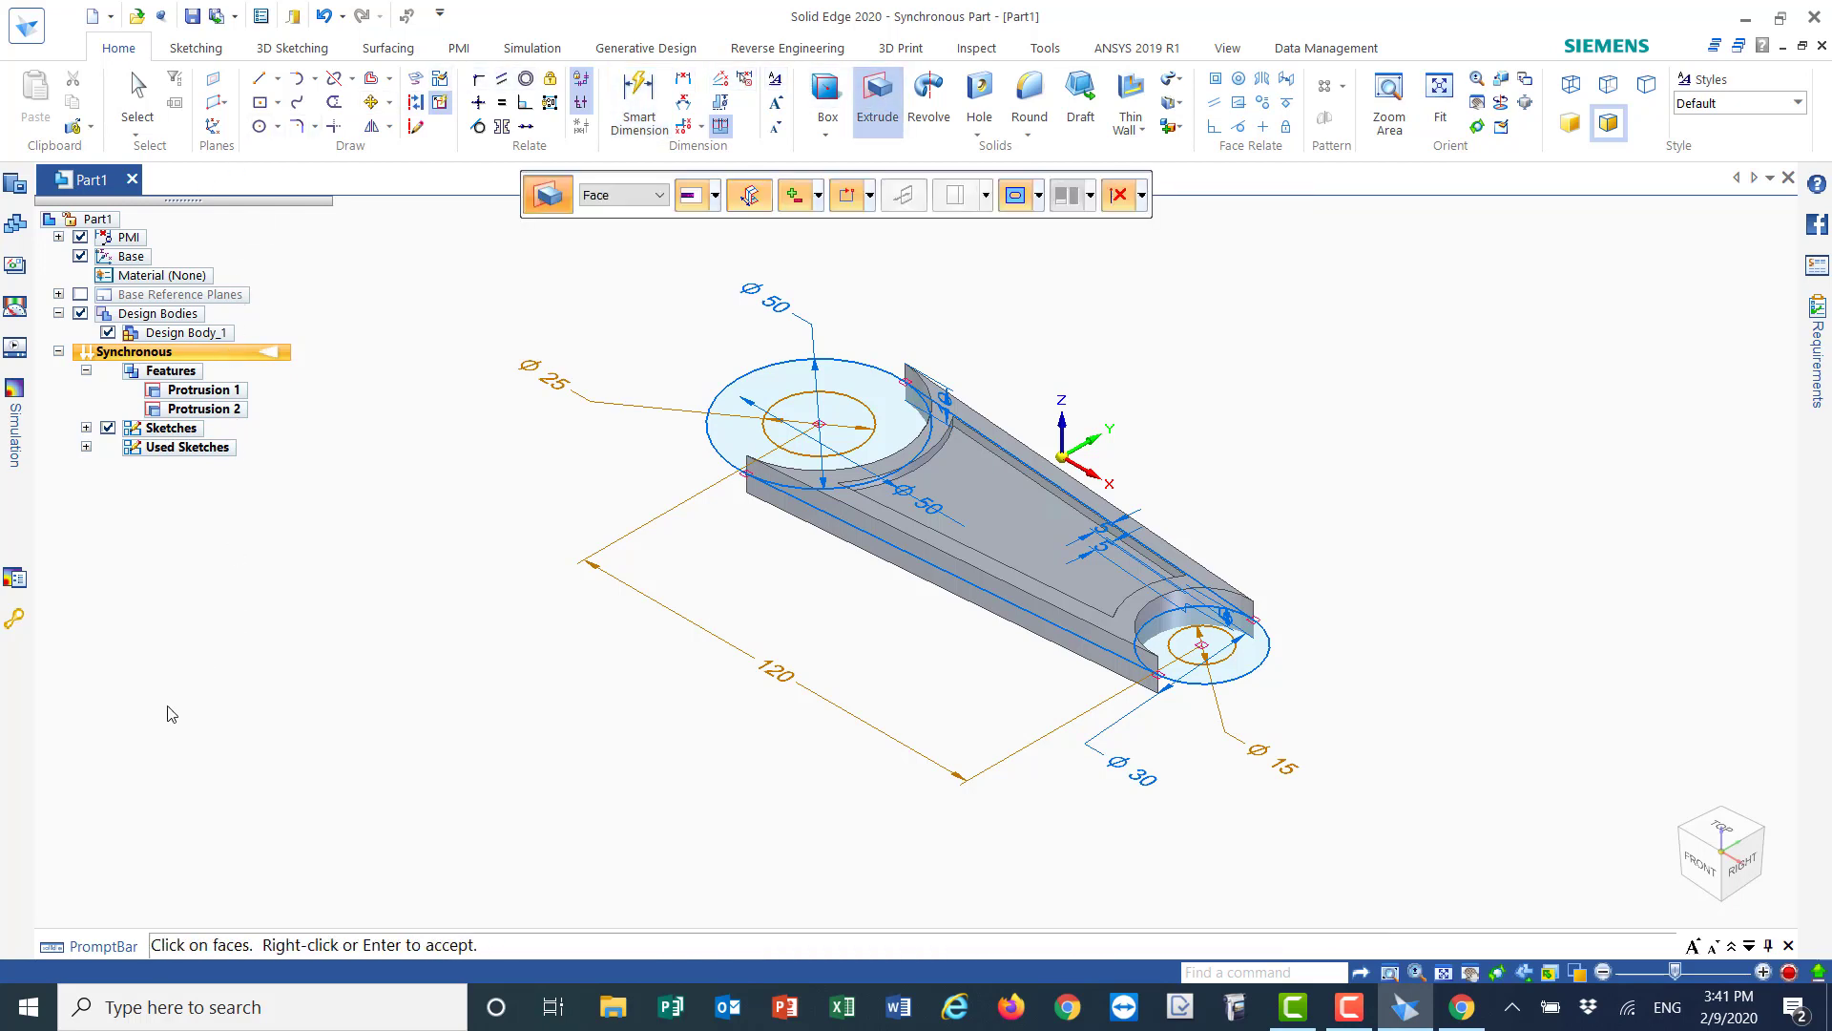
pyautogui.click(1253, 656)
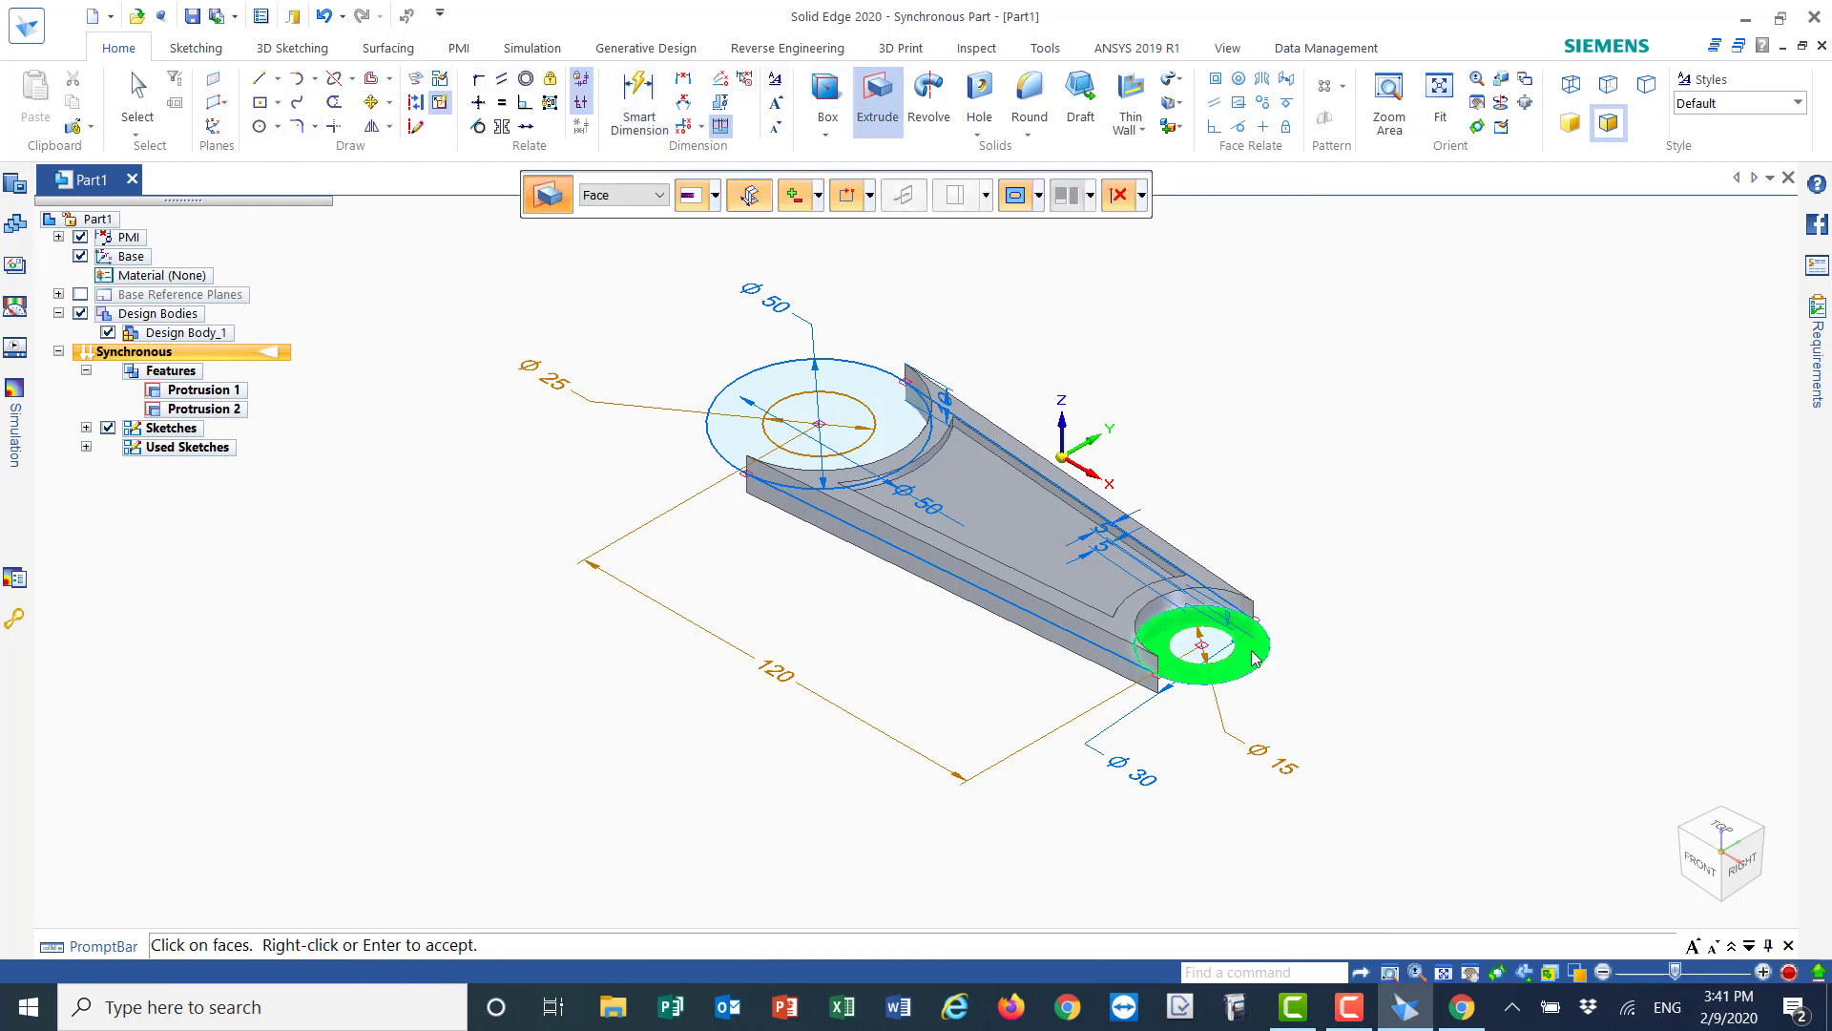
pyautogui.rightClick(1248, 659)
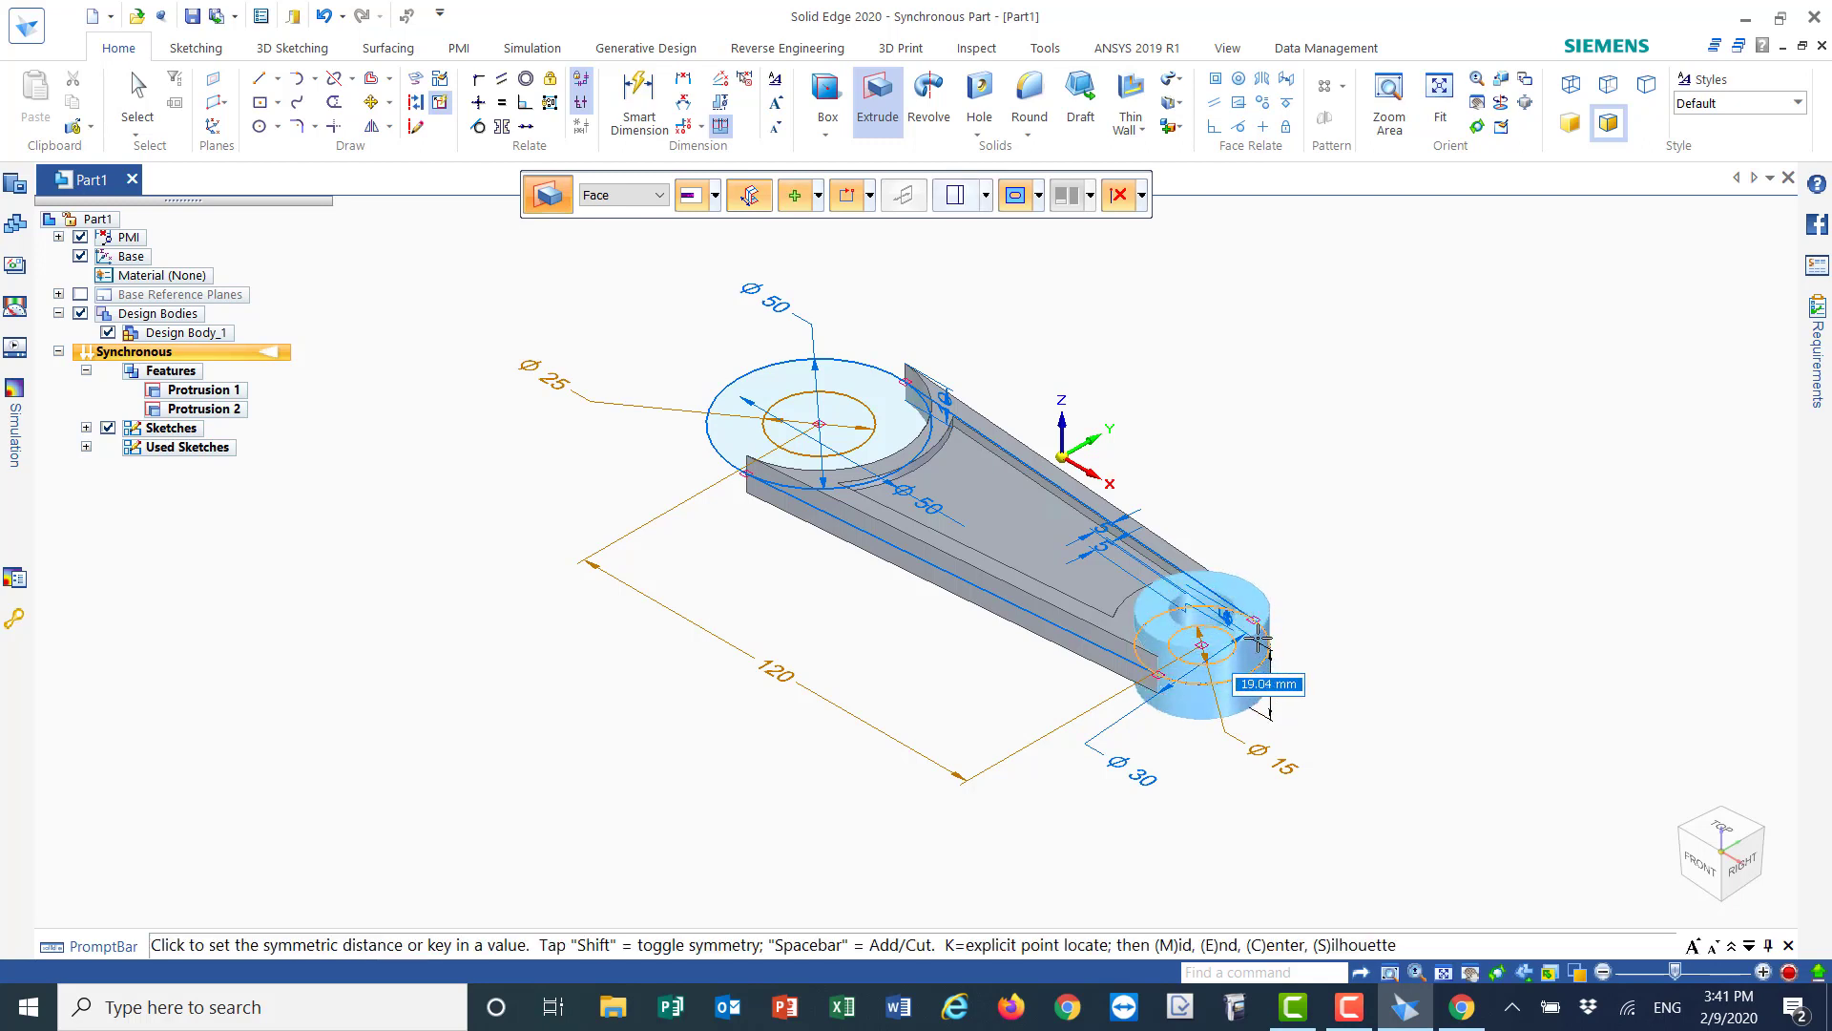
pyautogui.write('15')
pyautogui.press('Return')
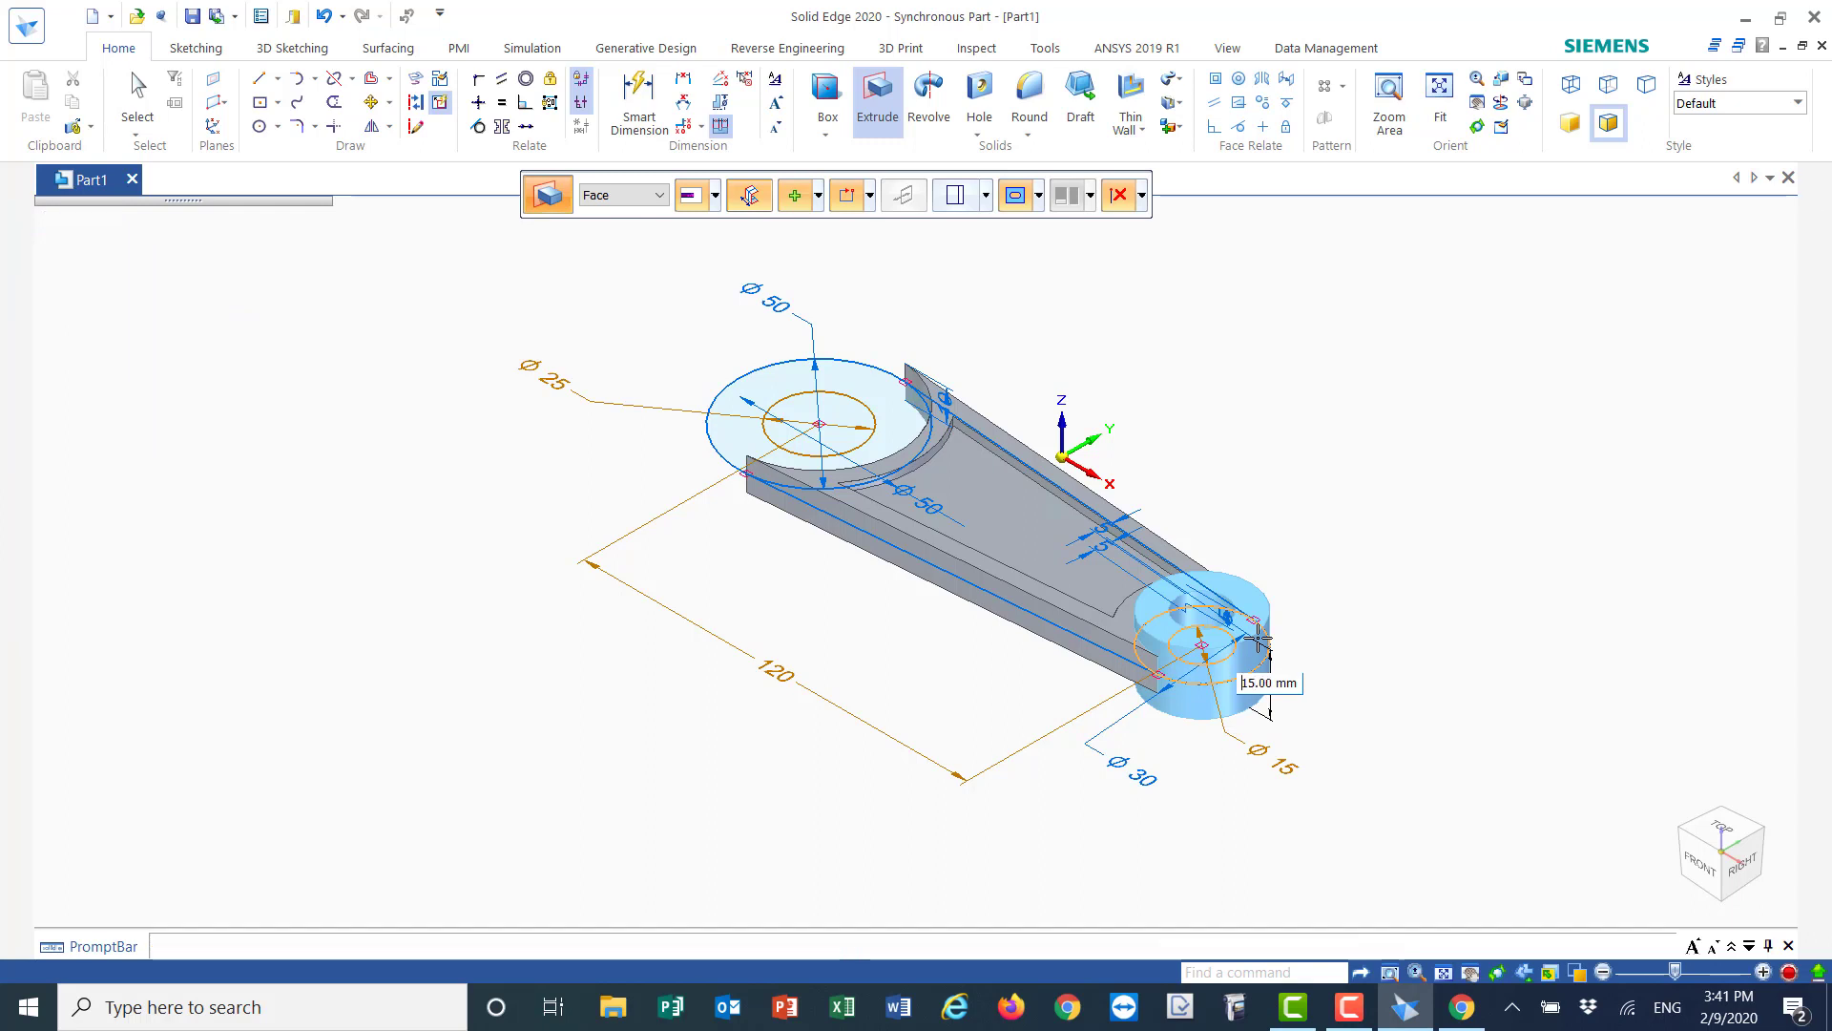
# - Extrude the ring region around the 25 mm hole at the large end symmetrically to a total thickness of 20 mm
pyautogui.click(735, 429)
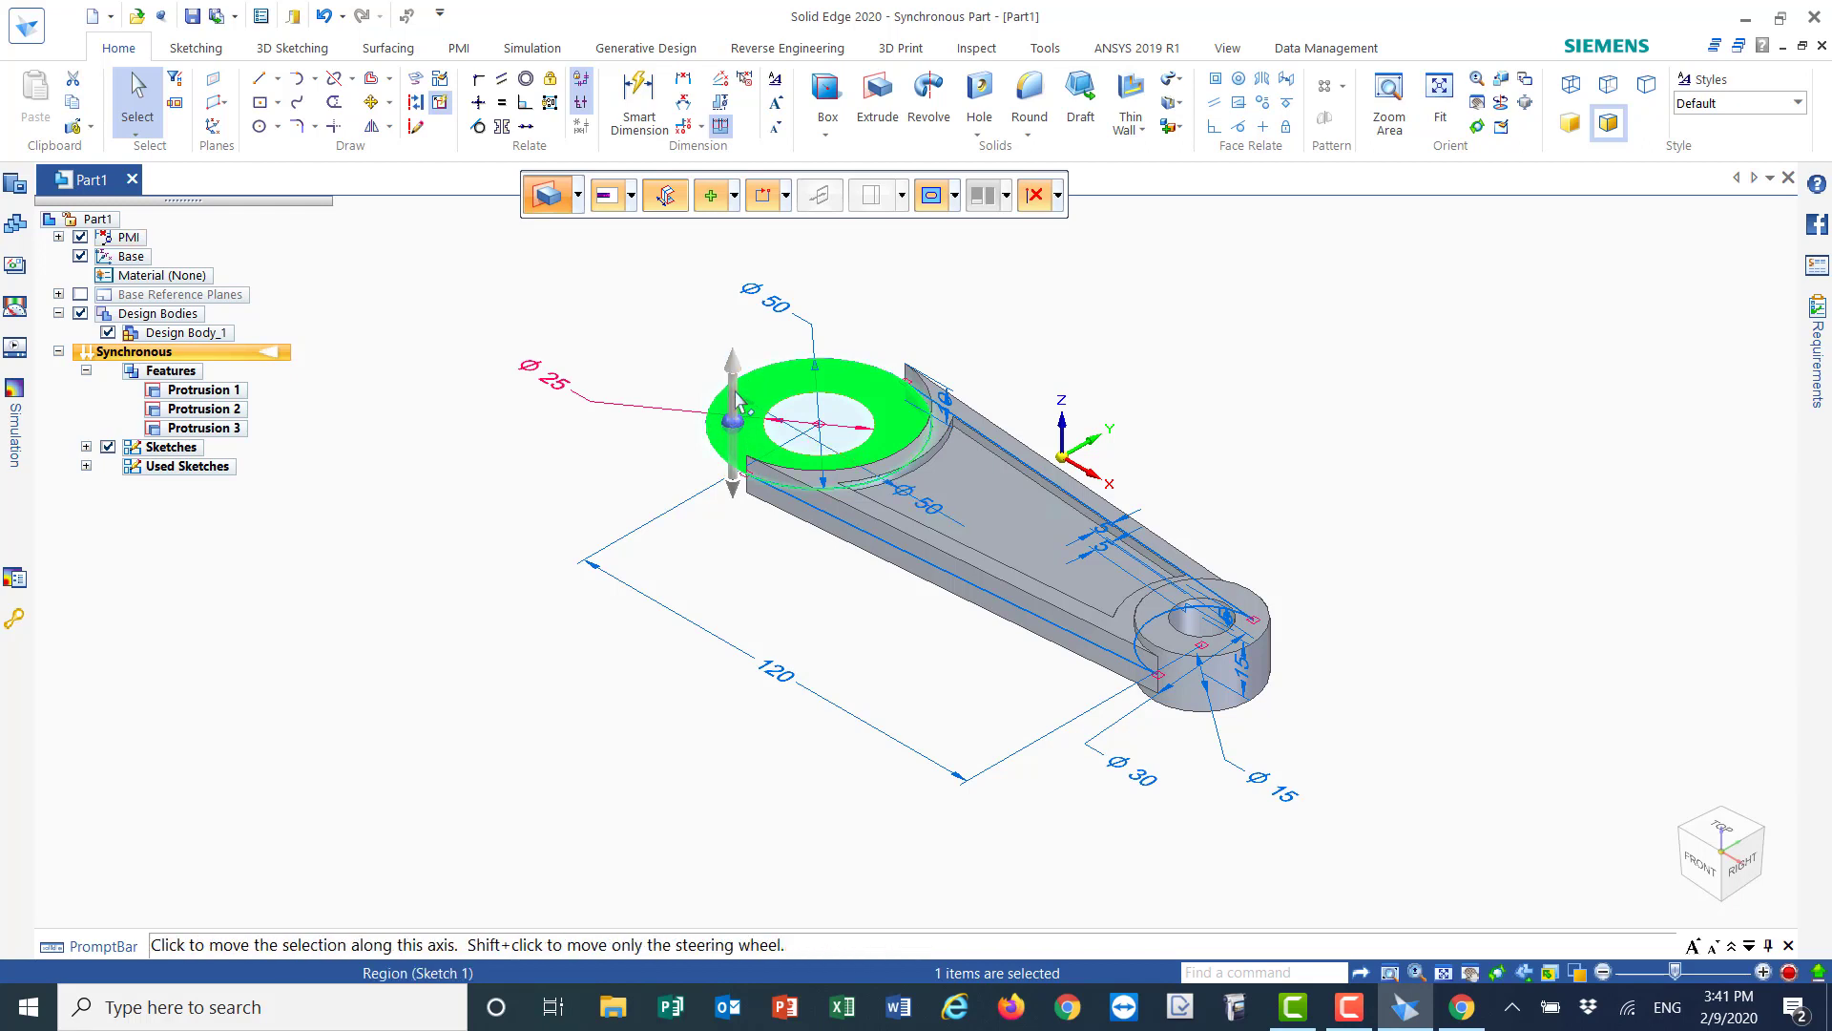
pyautogui.click(735, 410)
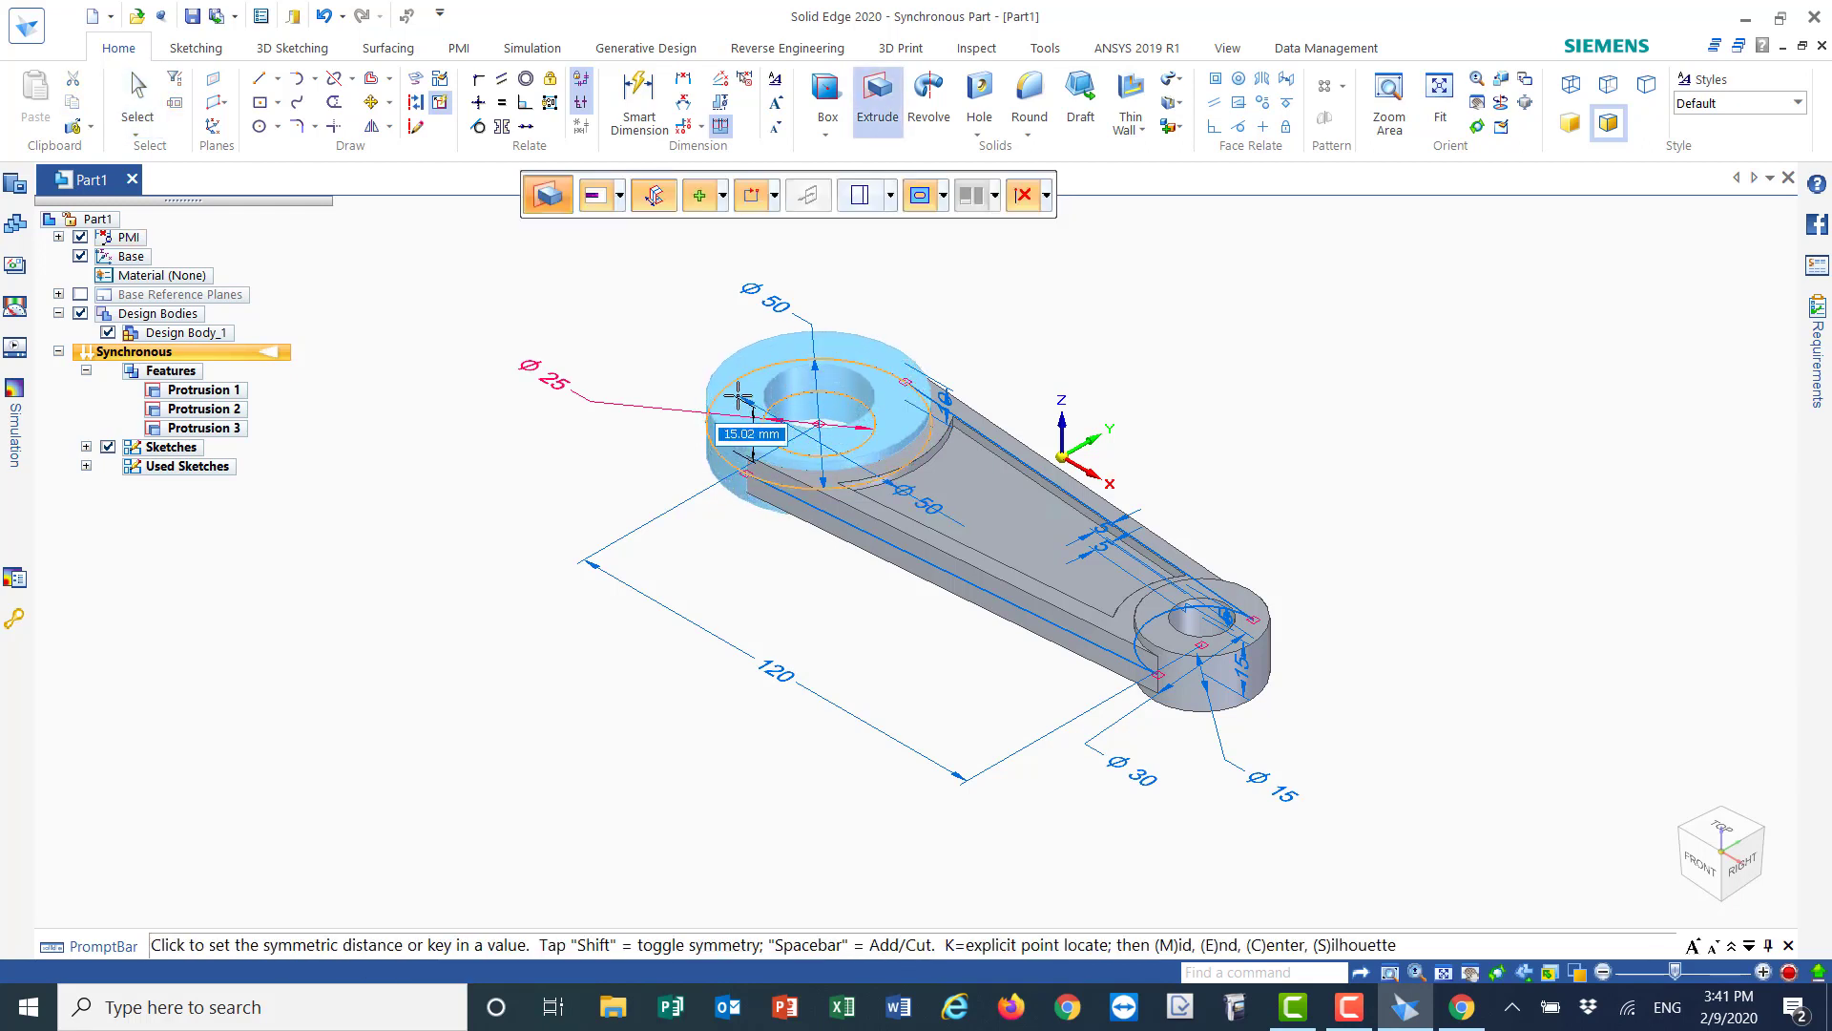
pyautogui.write('20')
pyautogui.press('Return')
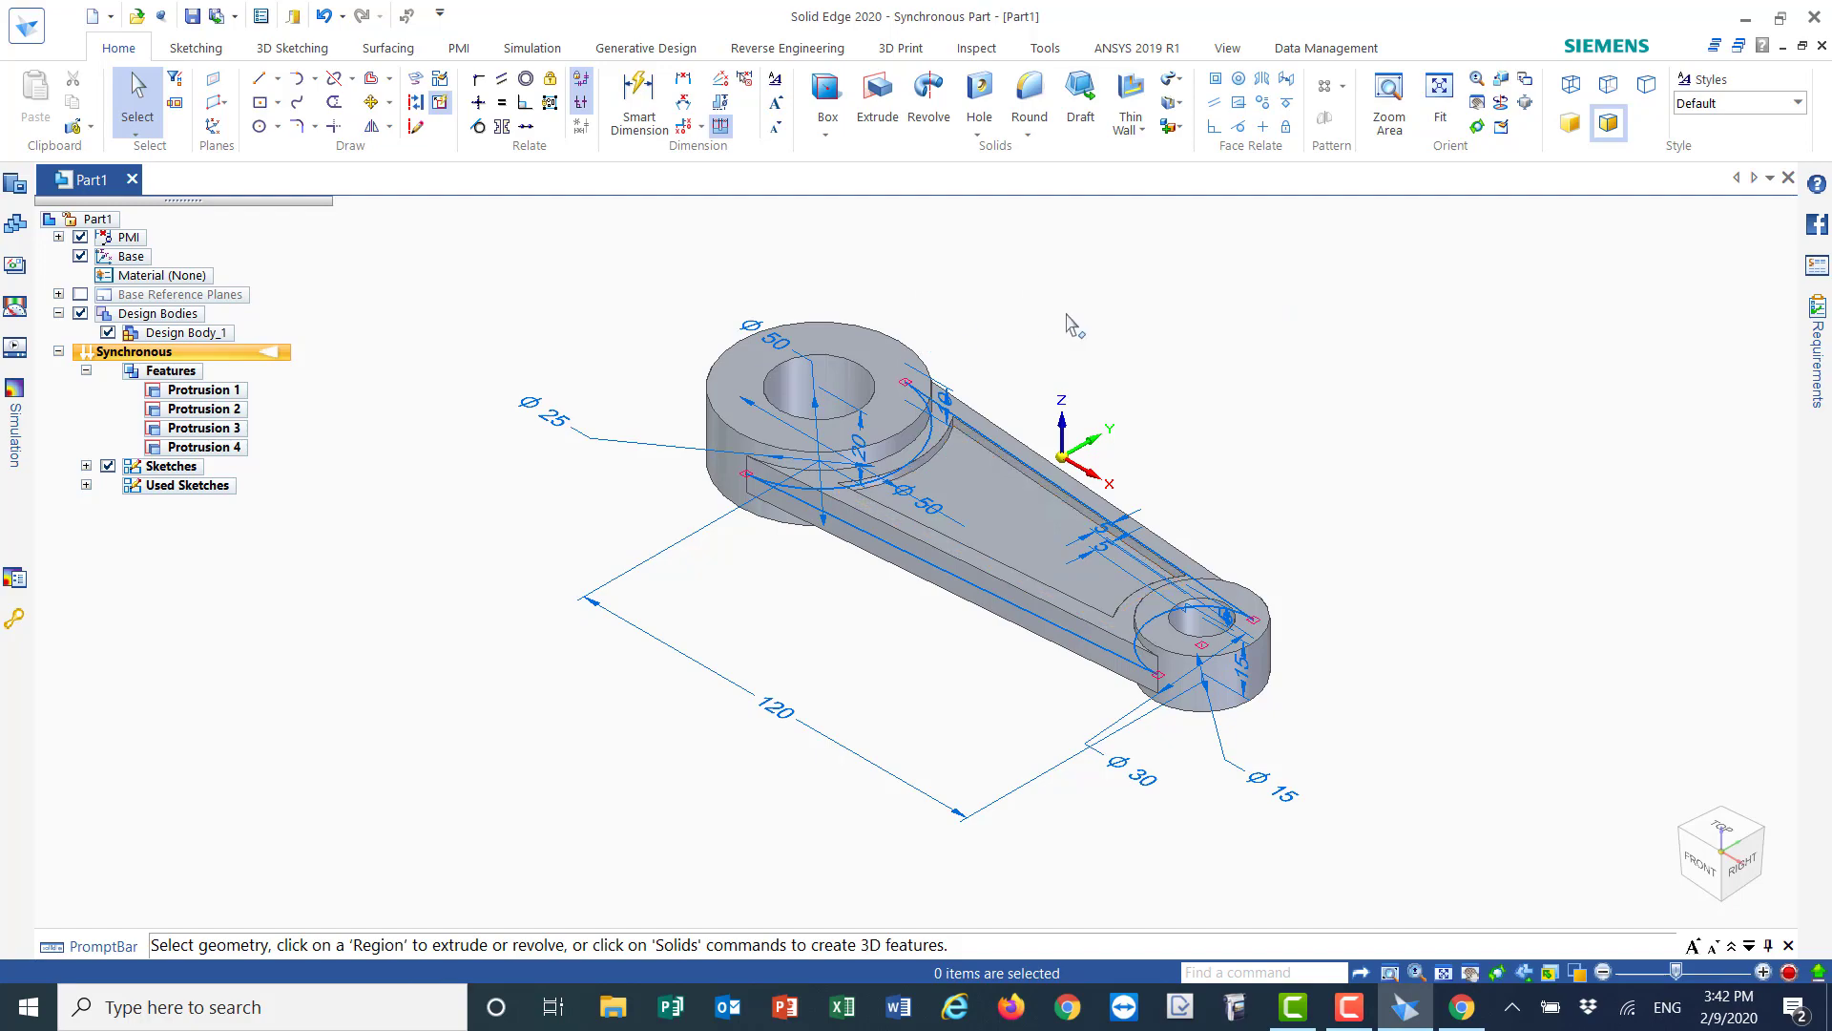
pyautogui.moveTo(1145, 361); pyautogui.dragTo(1437, 629, button='middle')
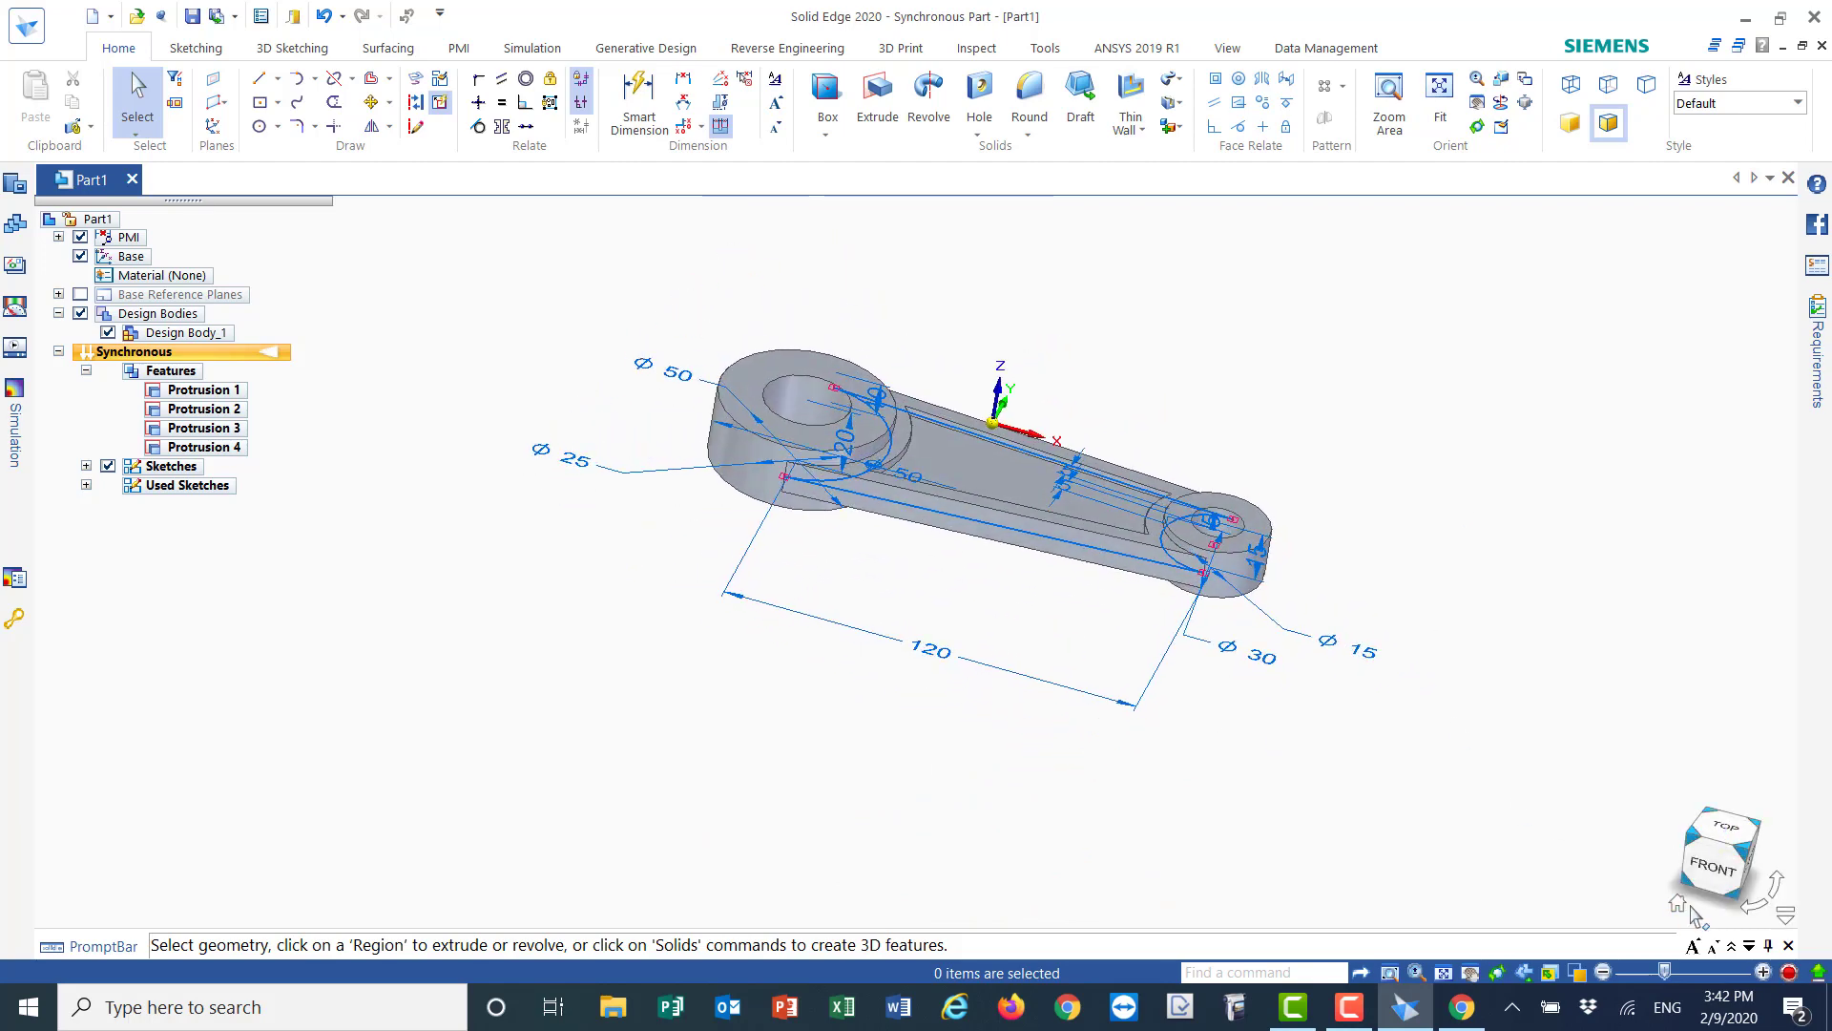
pyautogui.click(1677, 906)
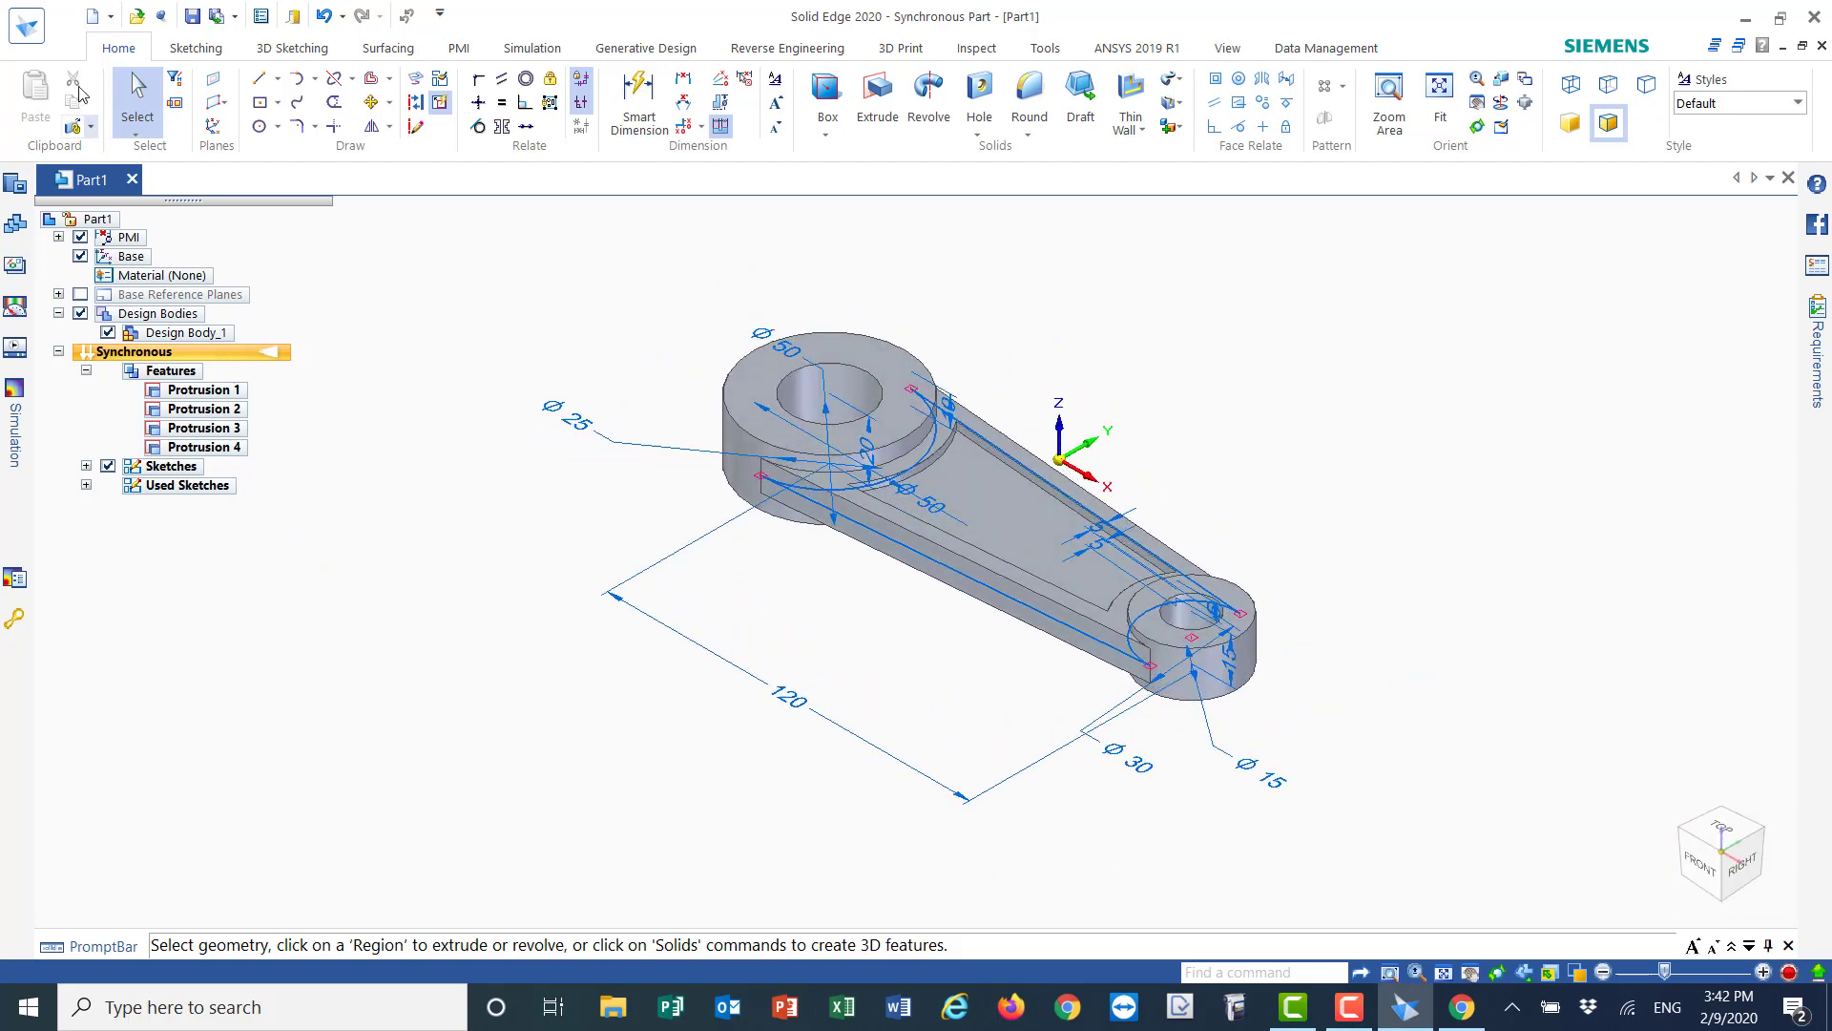
# - Save the part in the ME103 folder under the existing Lab5 part's file name, overwriting that file
pyautogui.click(25, 29)
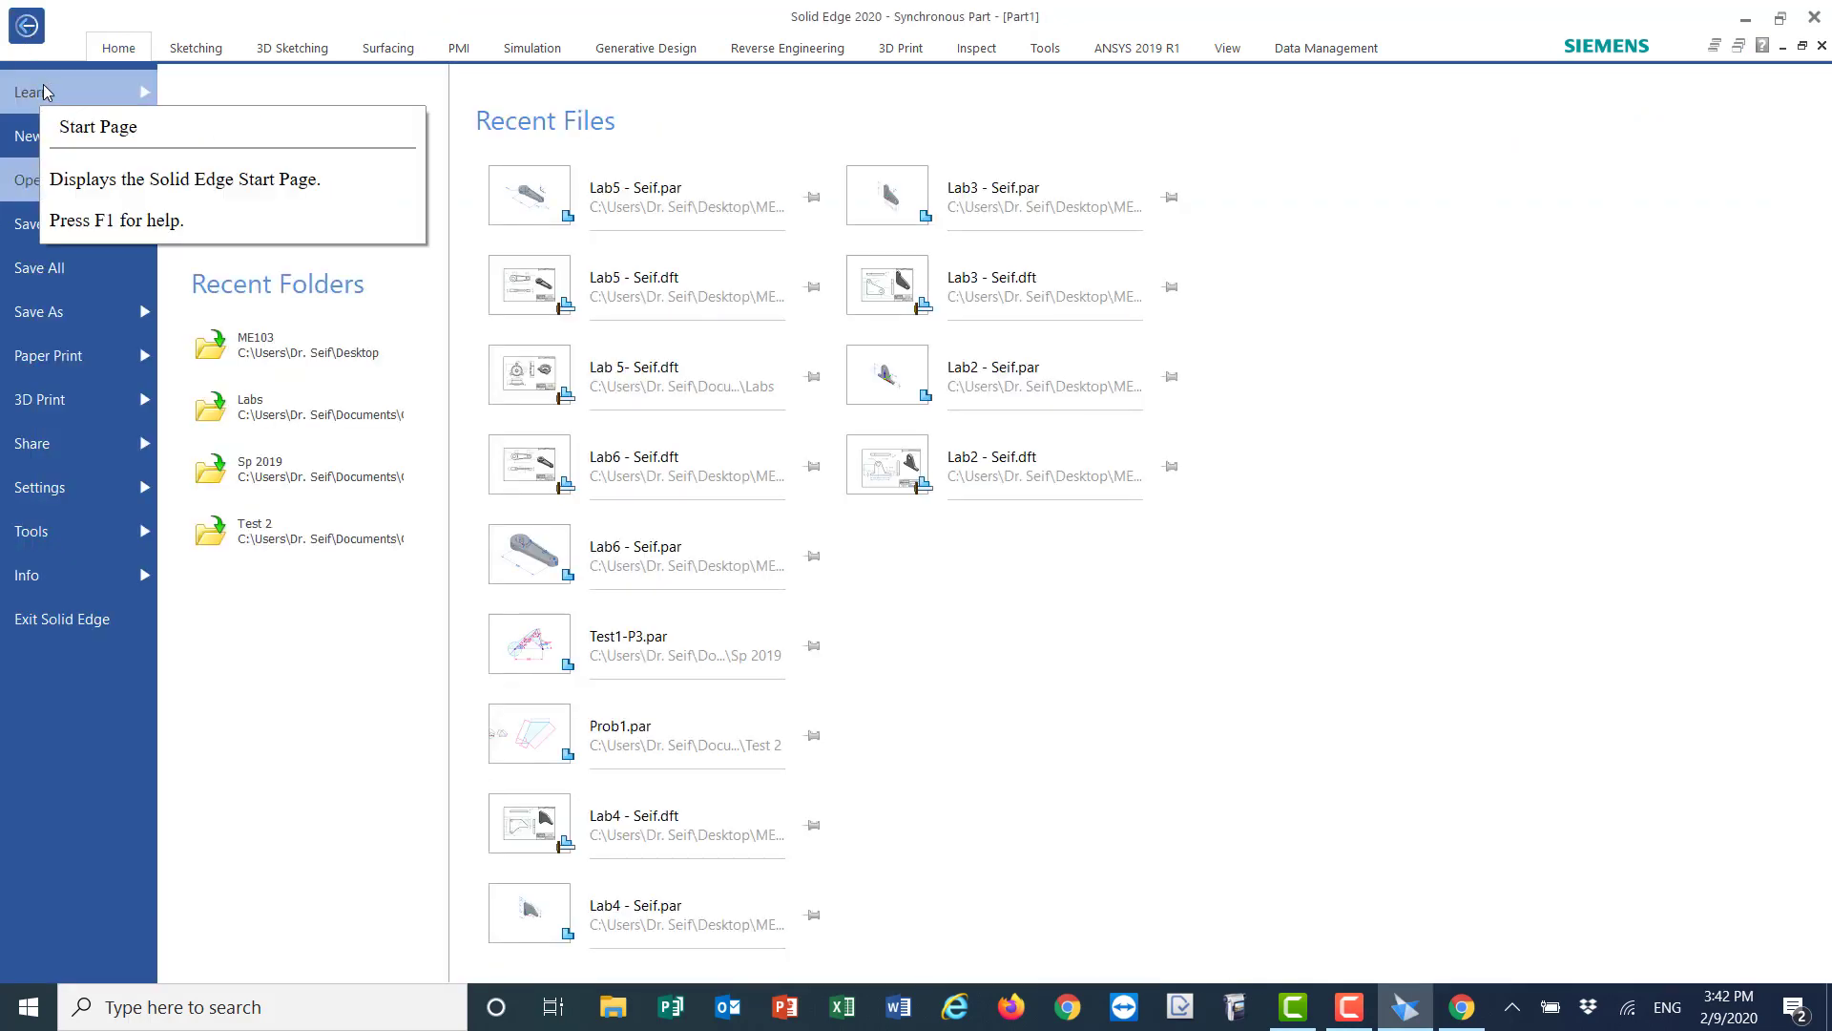
pyautogui.click(40, 318)
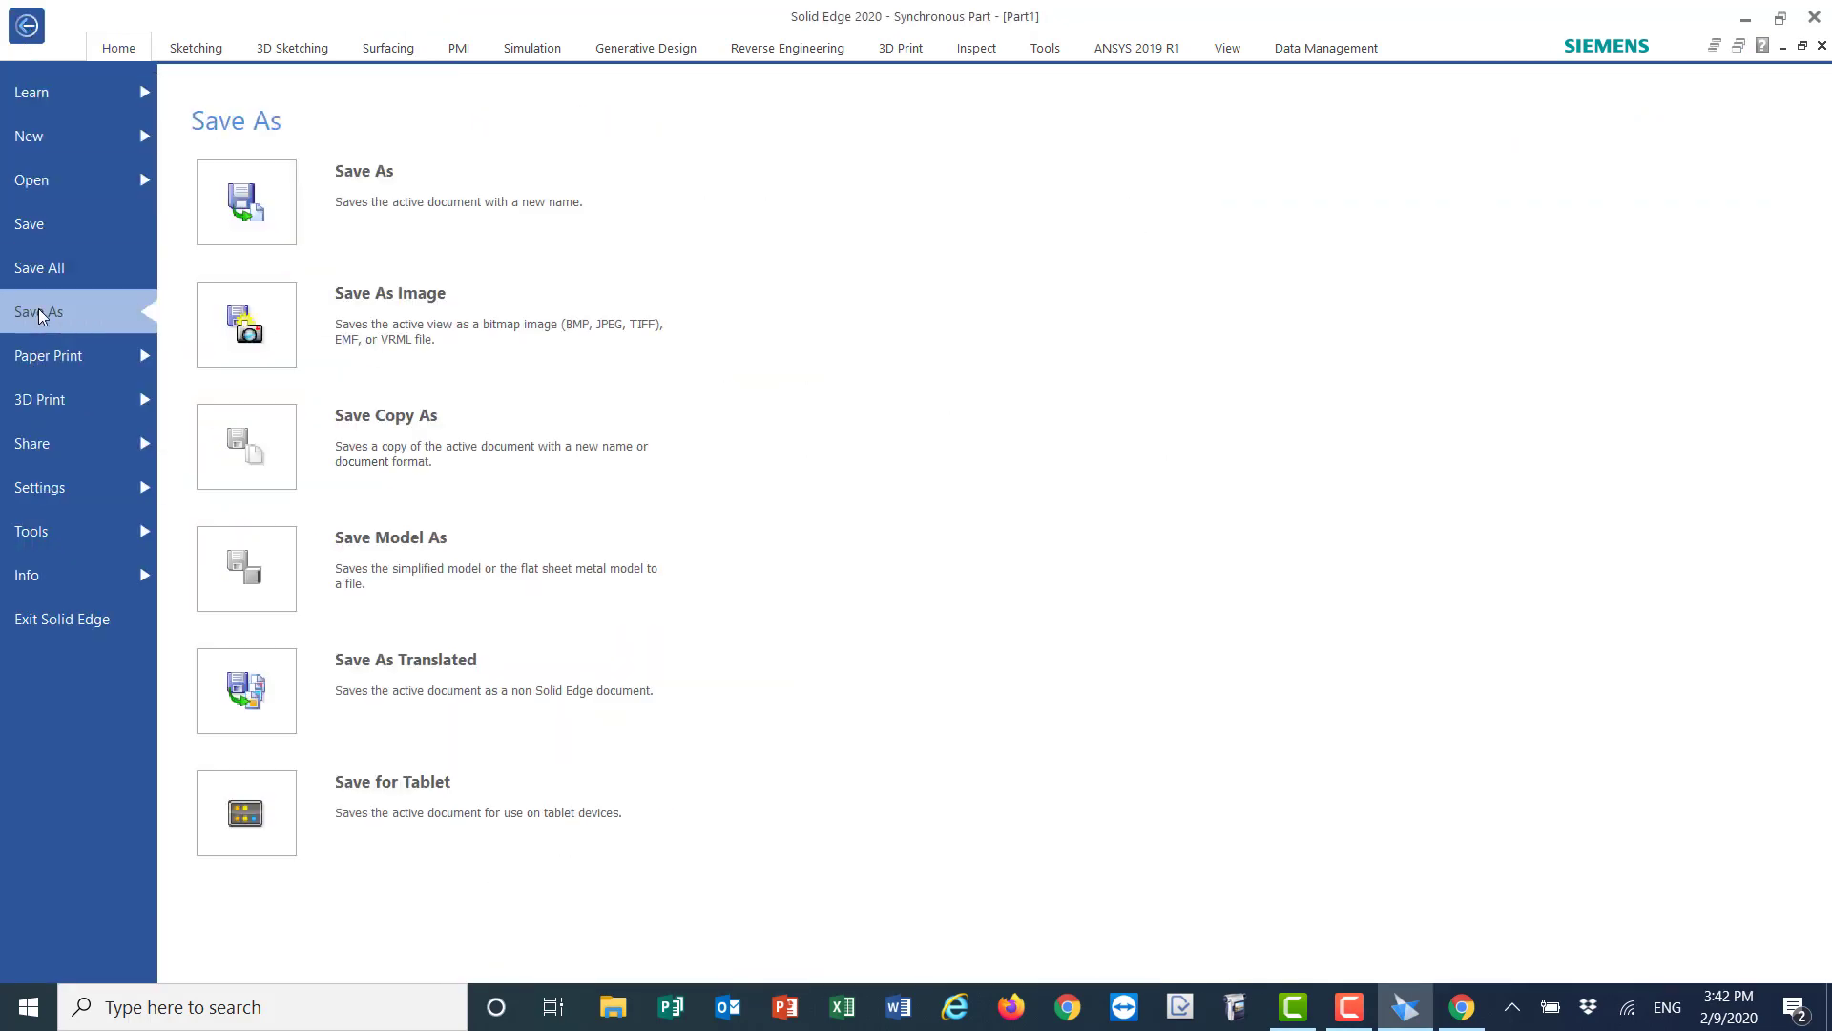
pyautogui.click(376, 181)
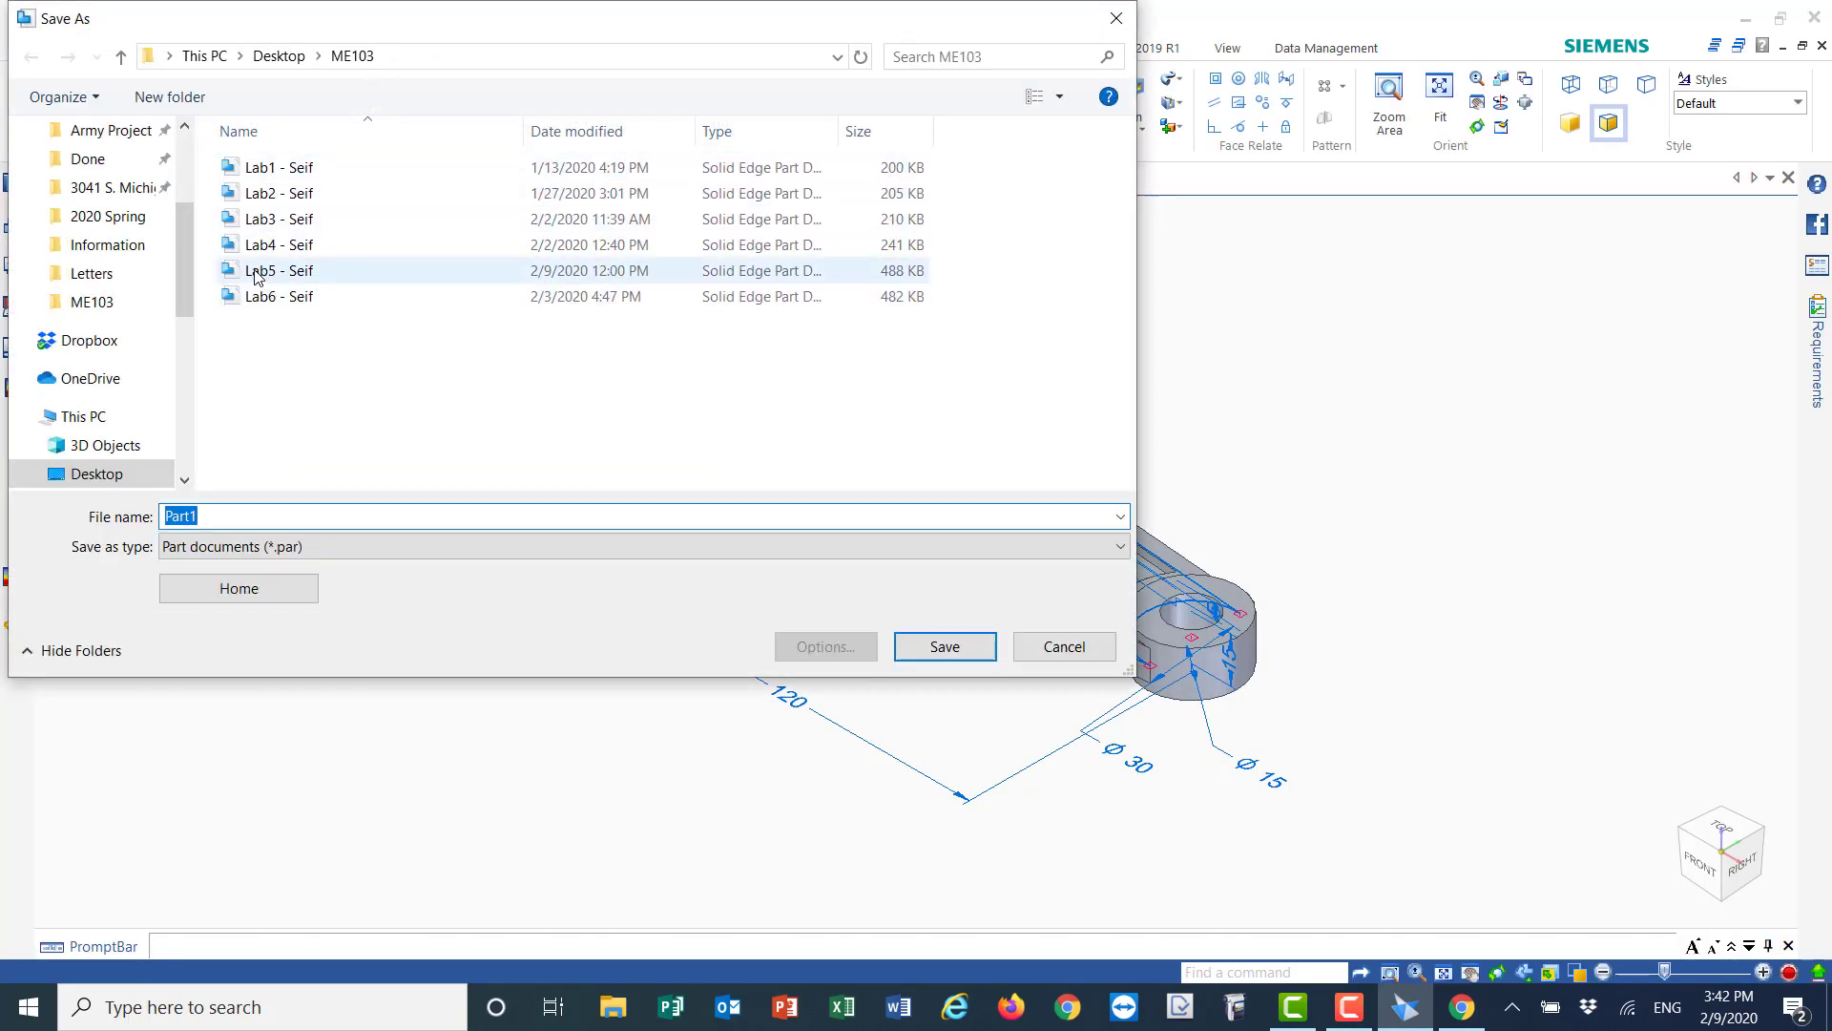
pyautogui.click(265, 273)
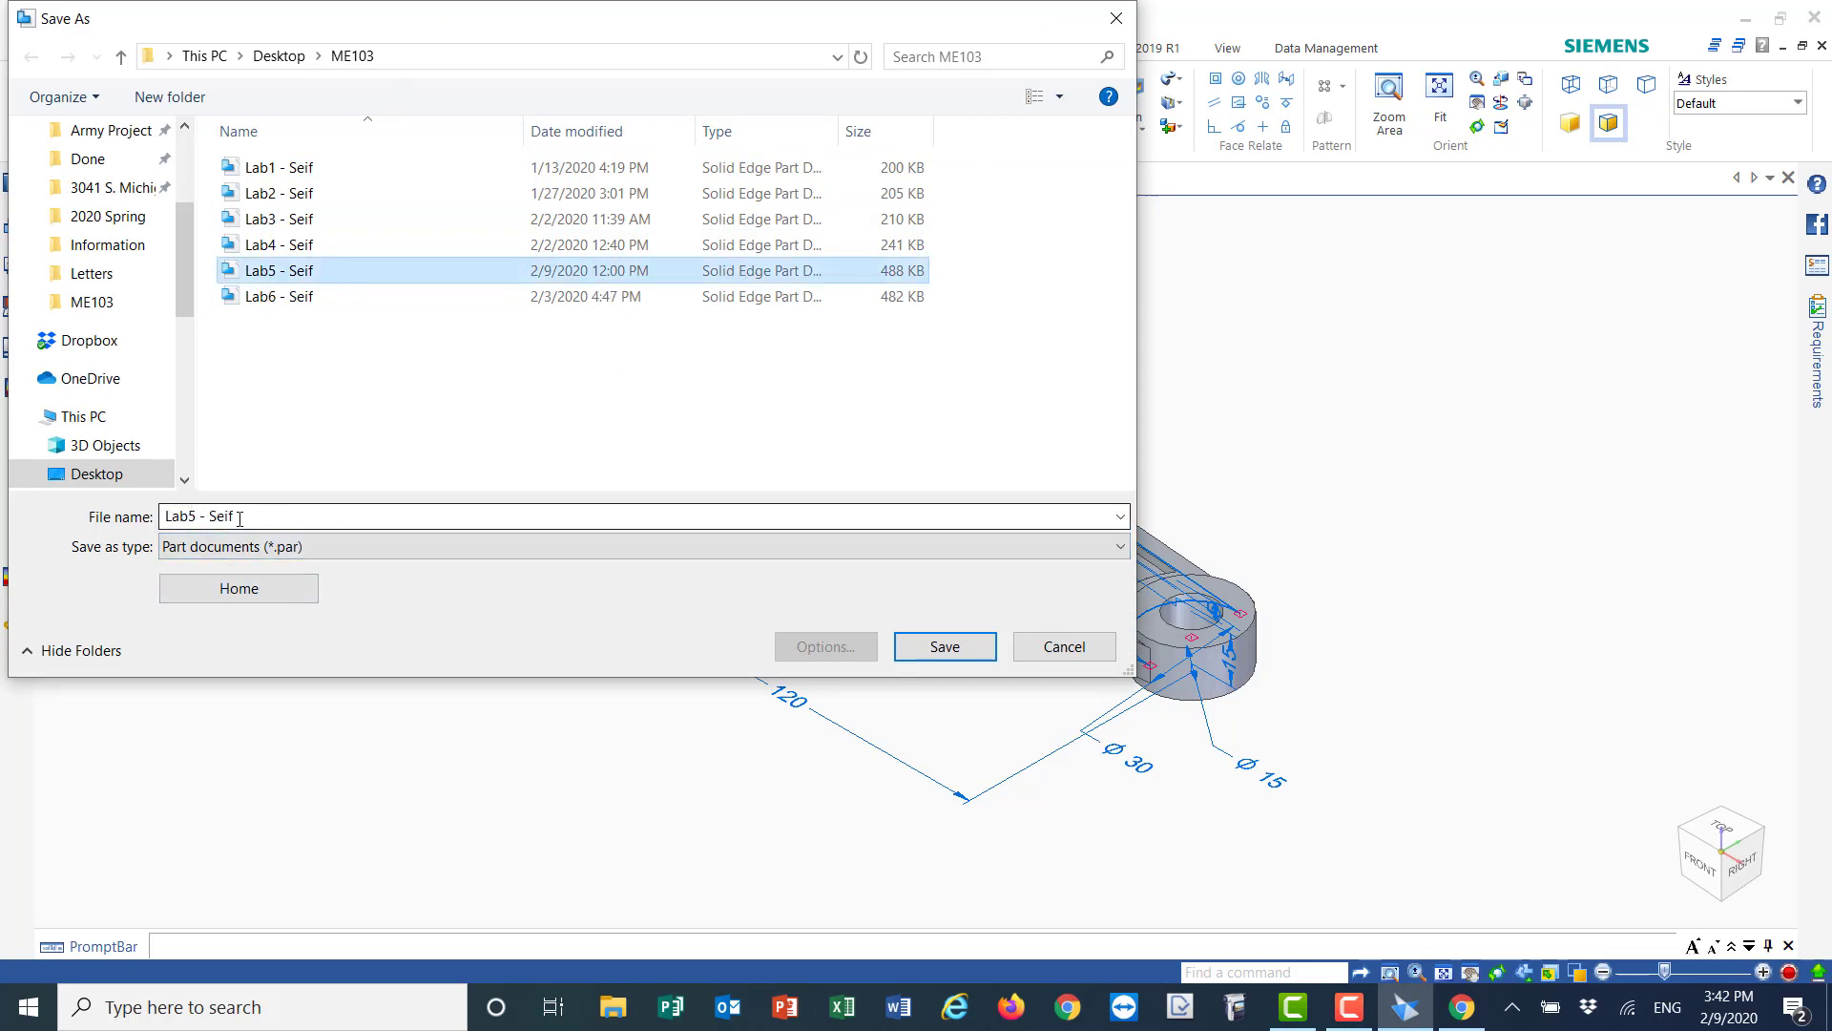
pyautogui.click(941, 647)
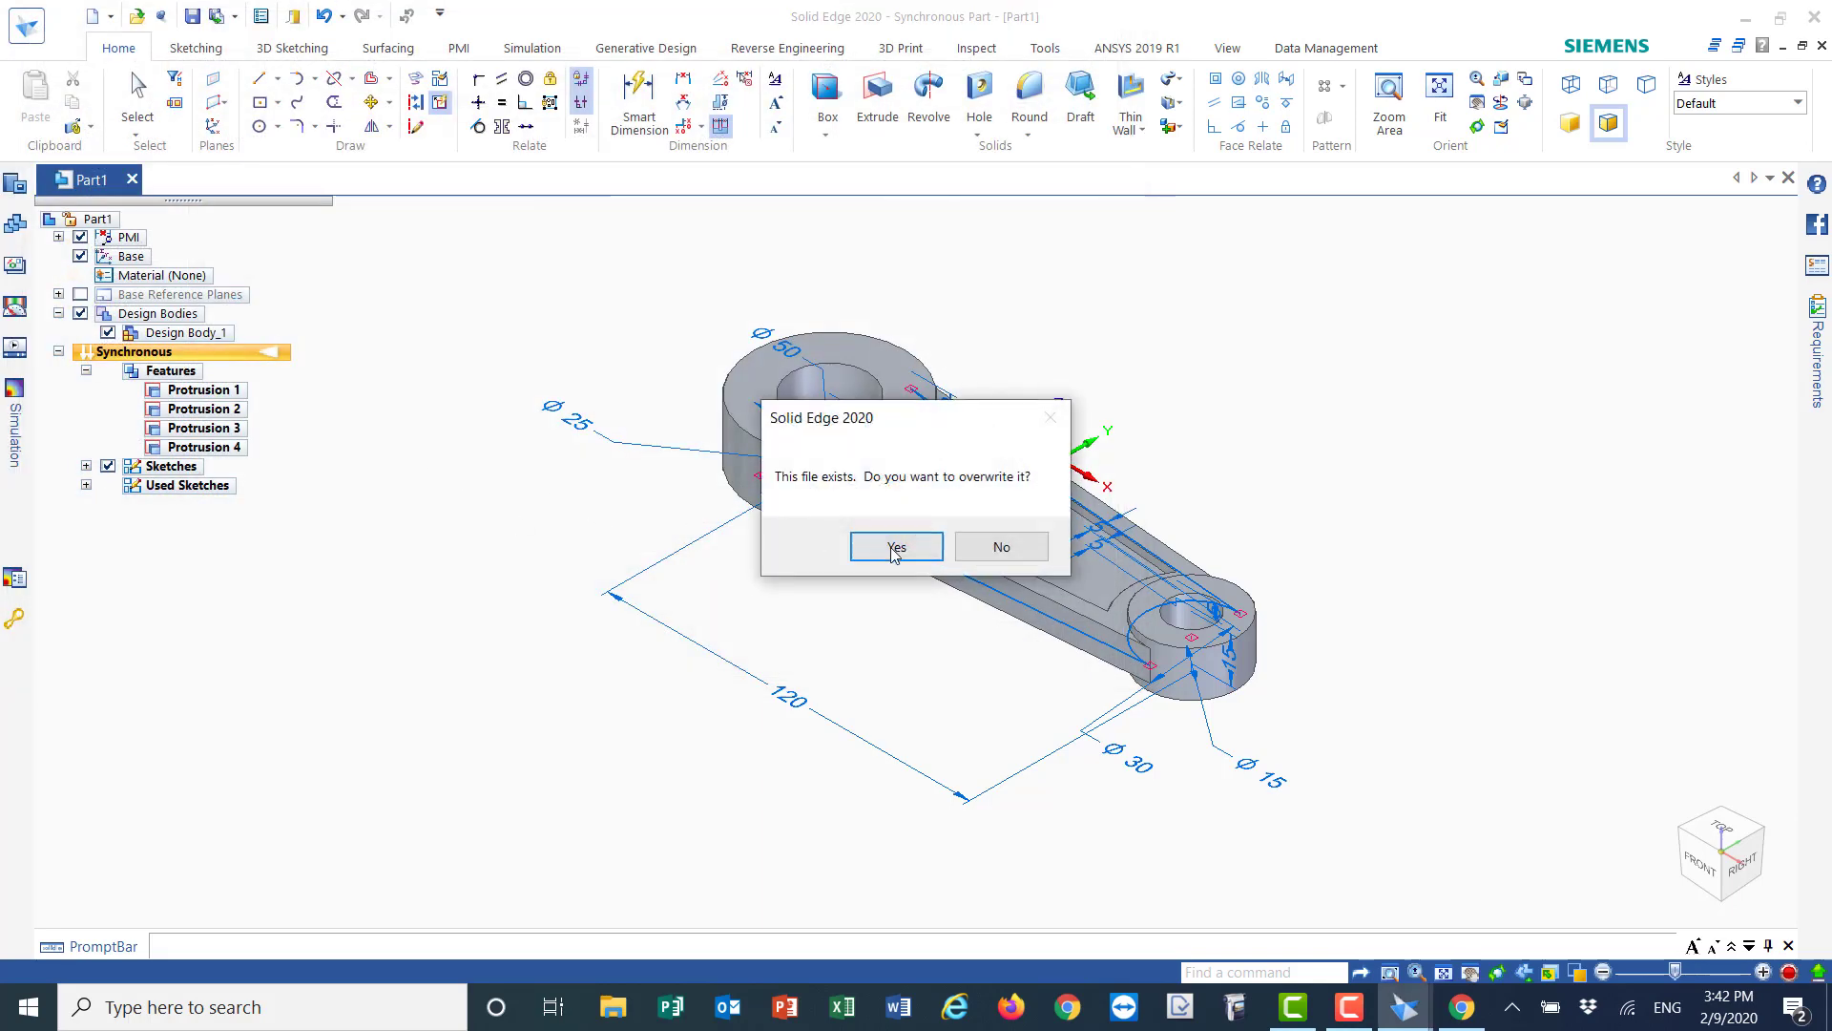
pyautogui.click(895, 547)
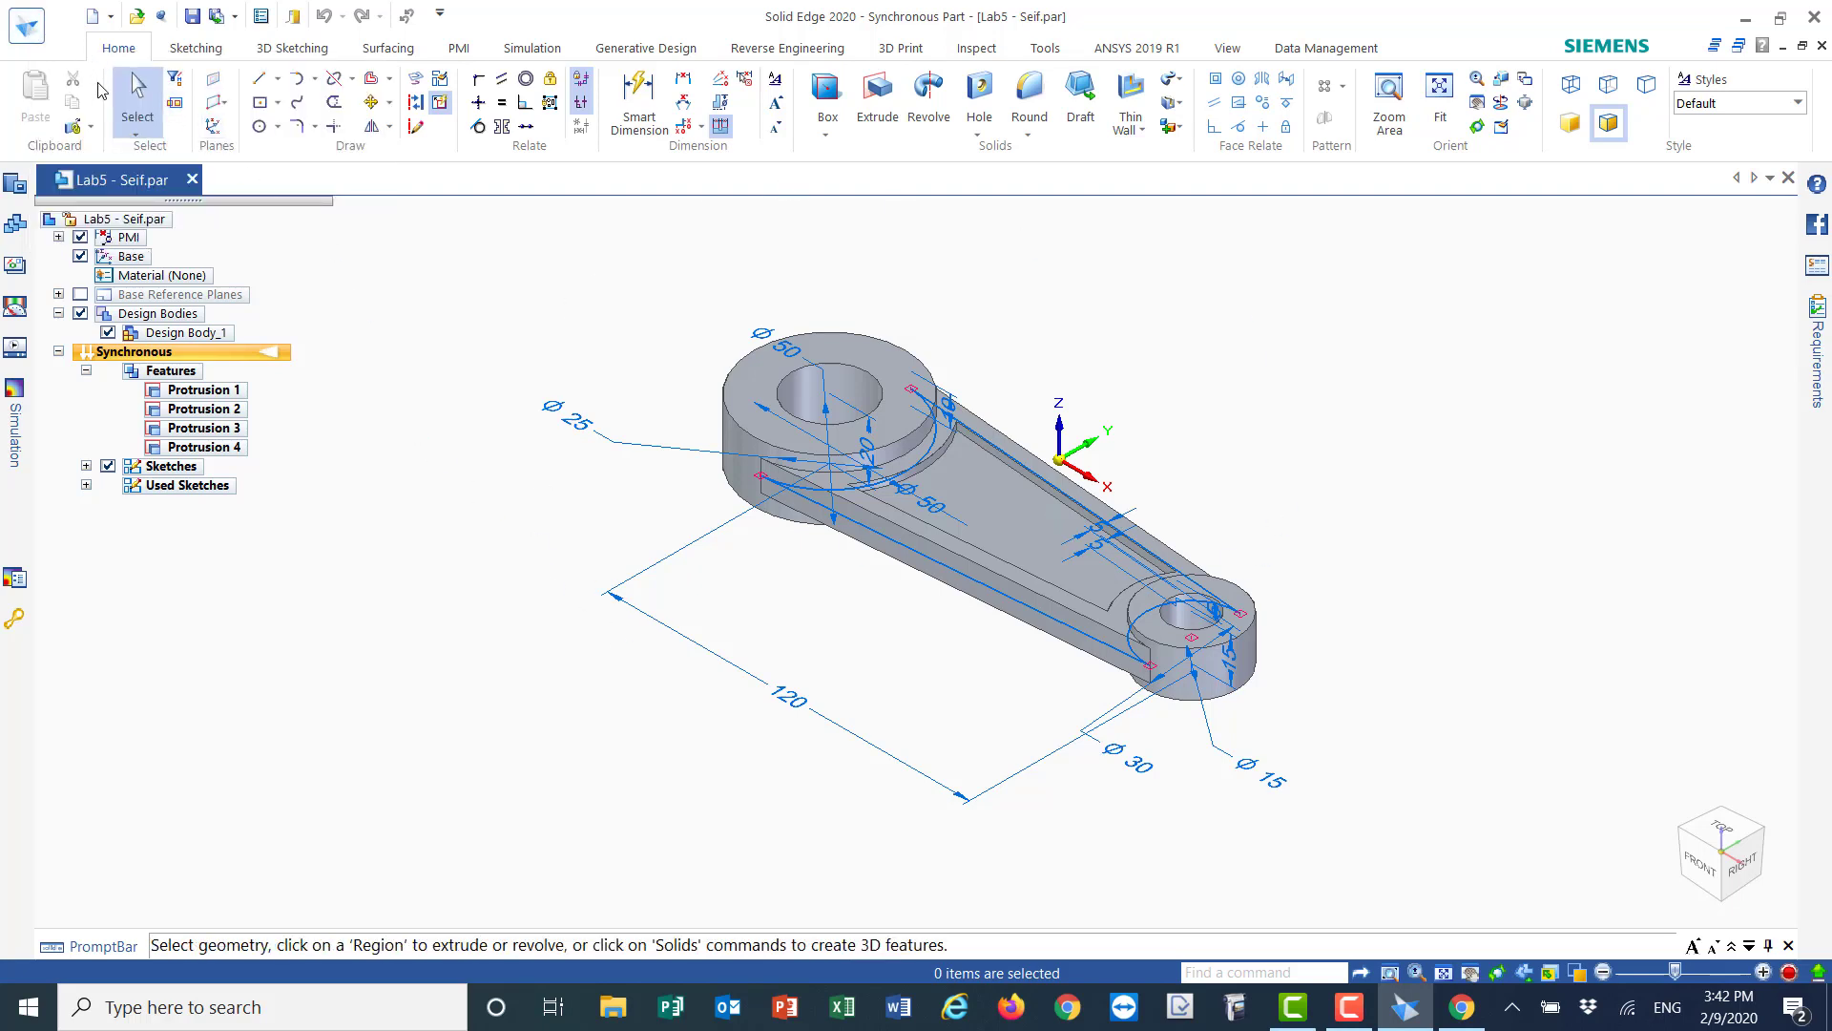
# - Create a new draft document from the ANSI Inch standard template ansi inch draft.dft
pyautogui.click(24, 29)
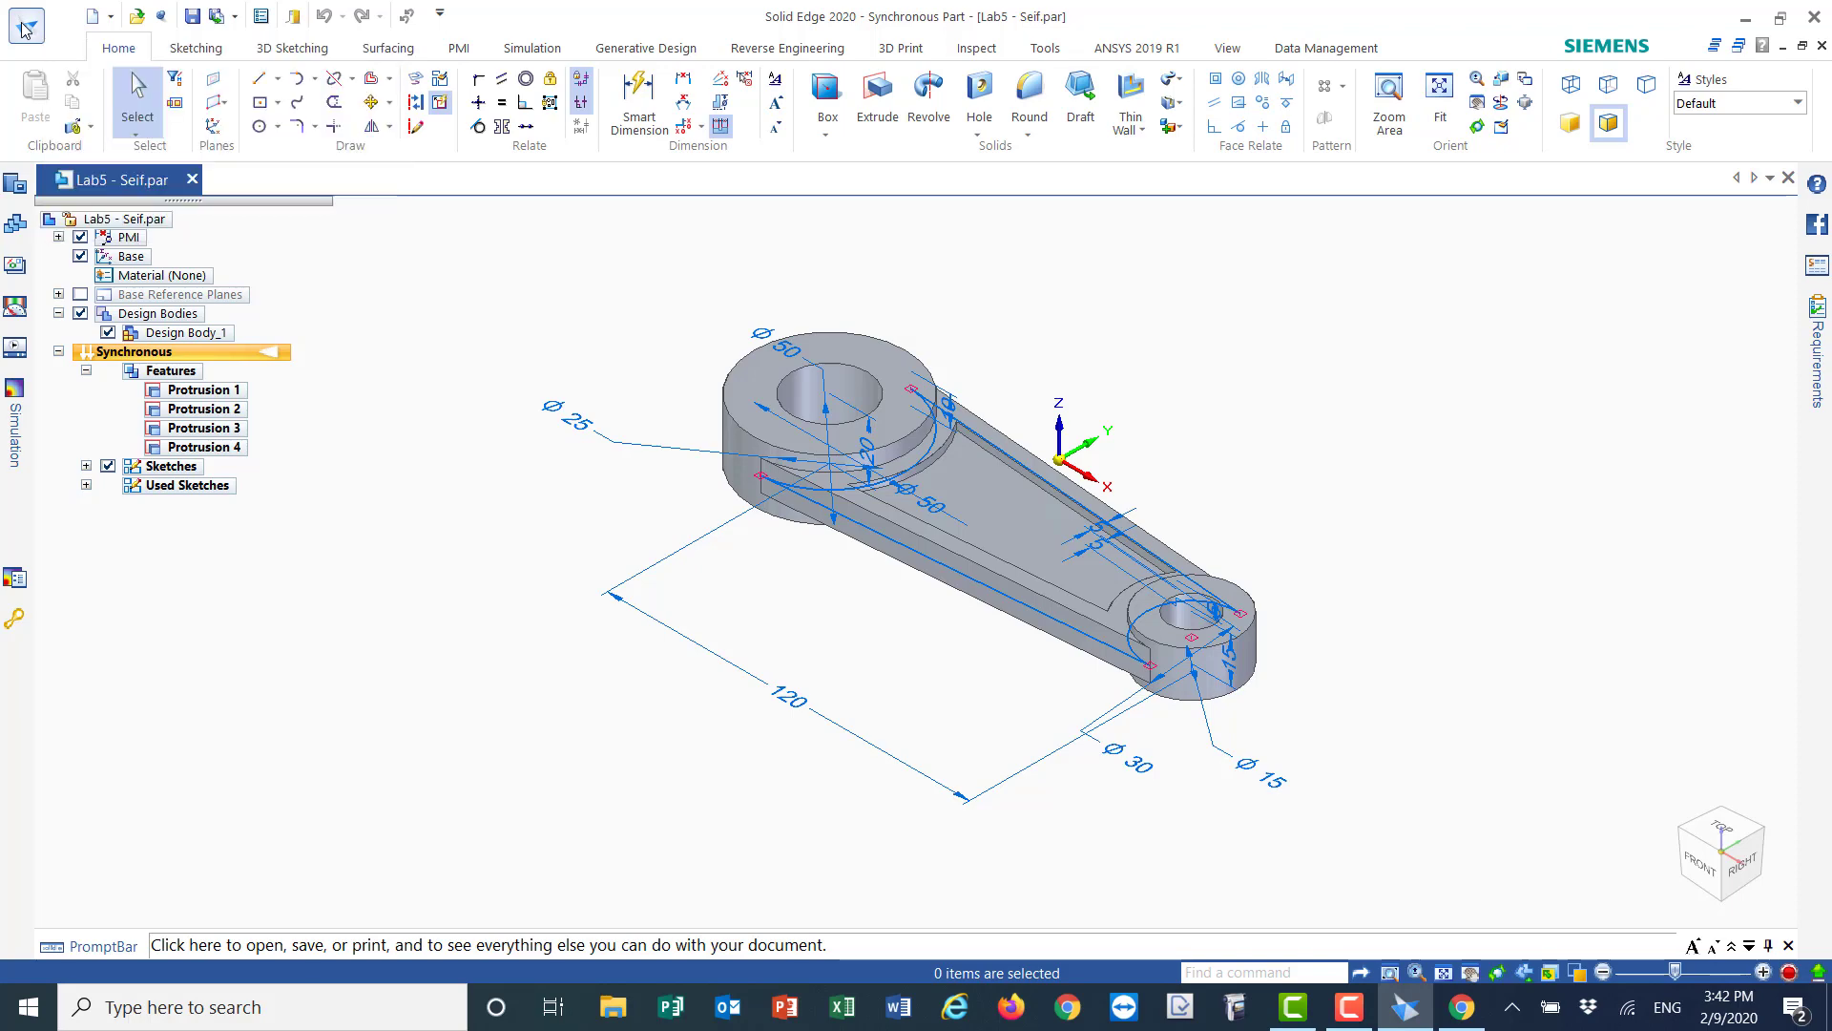
pyautogui.click(28, 136)
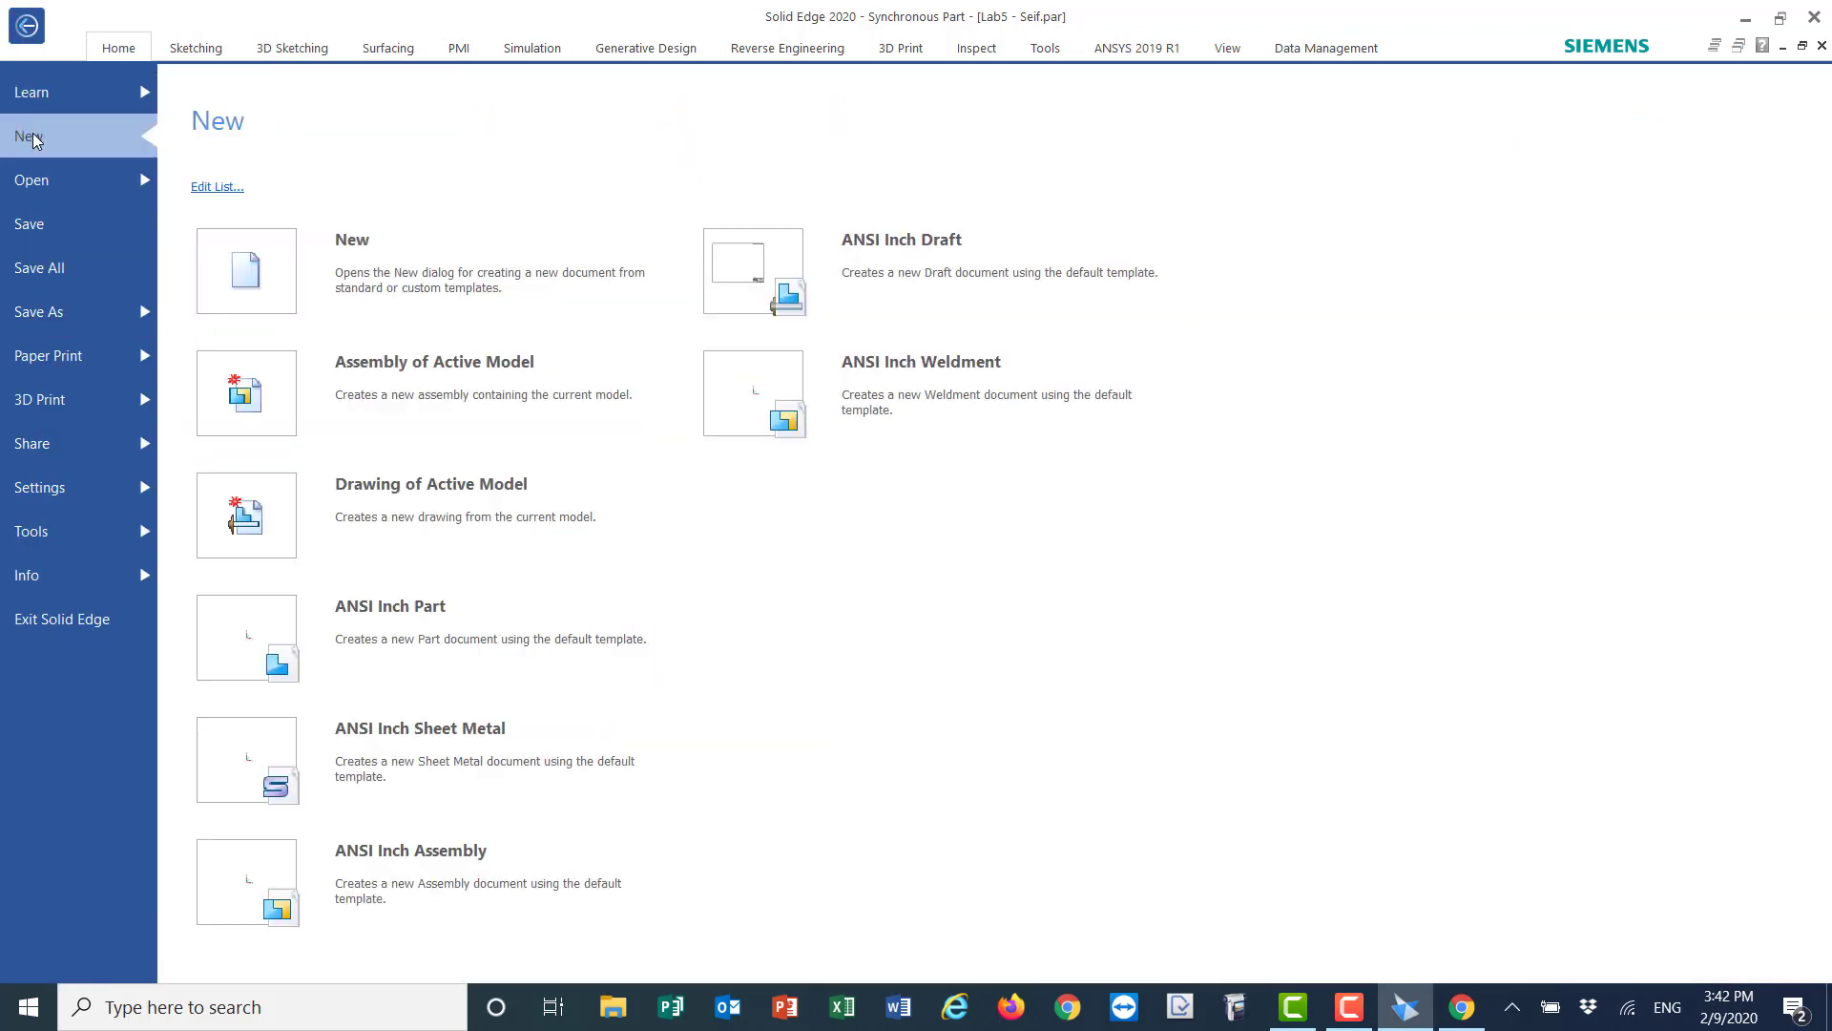
pyautogui.click(367, 286)
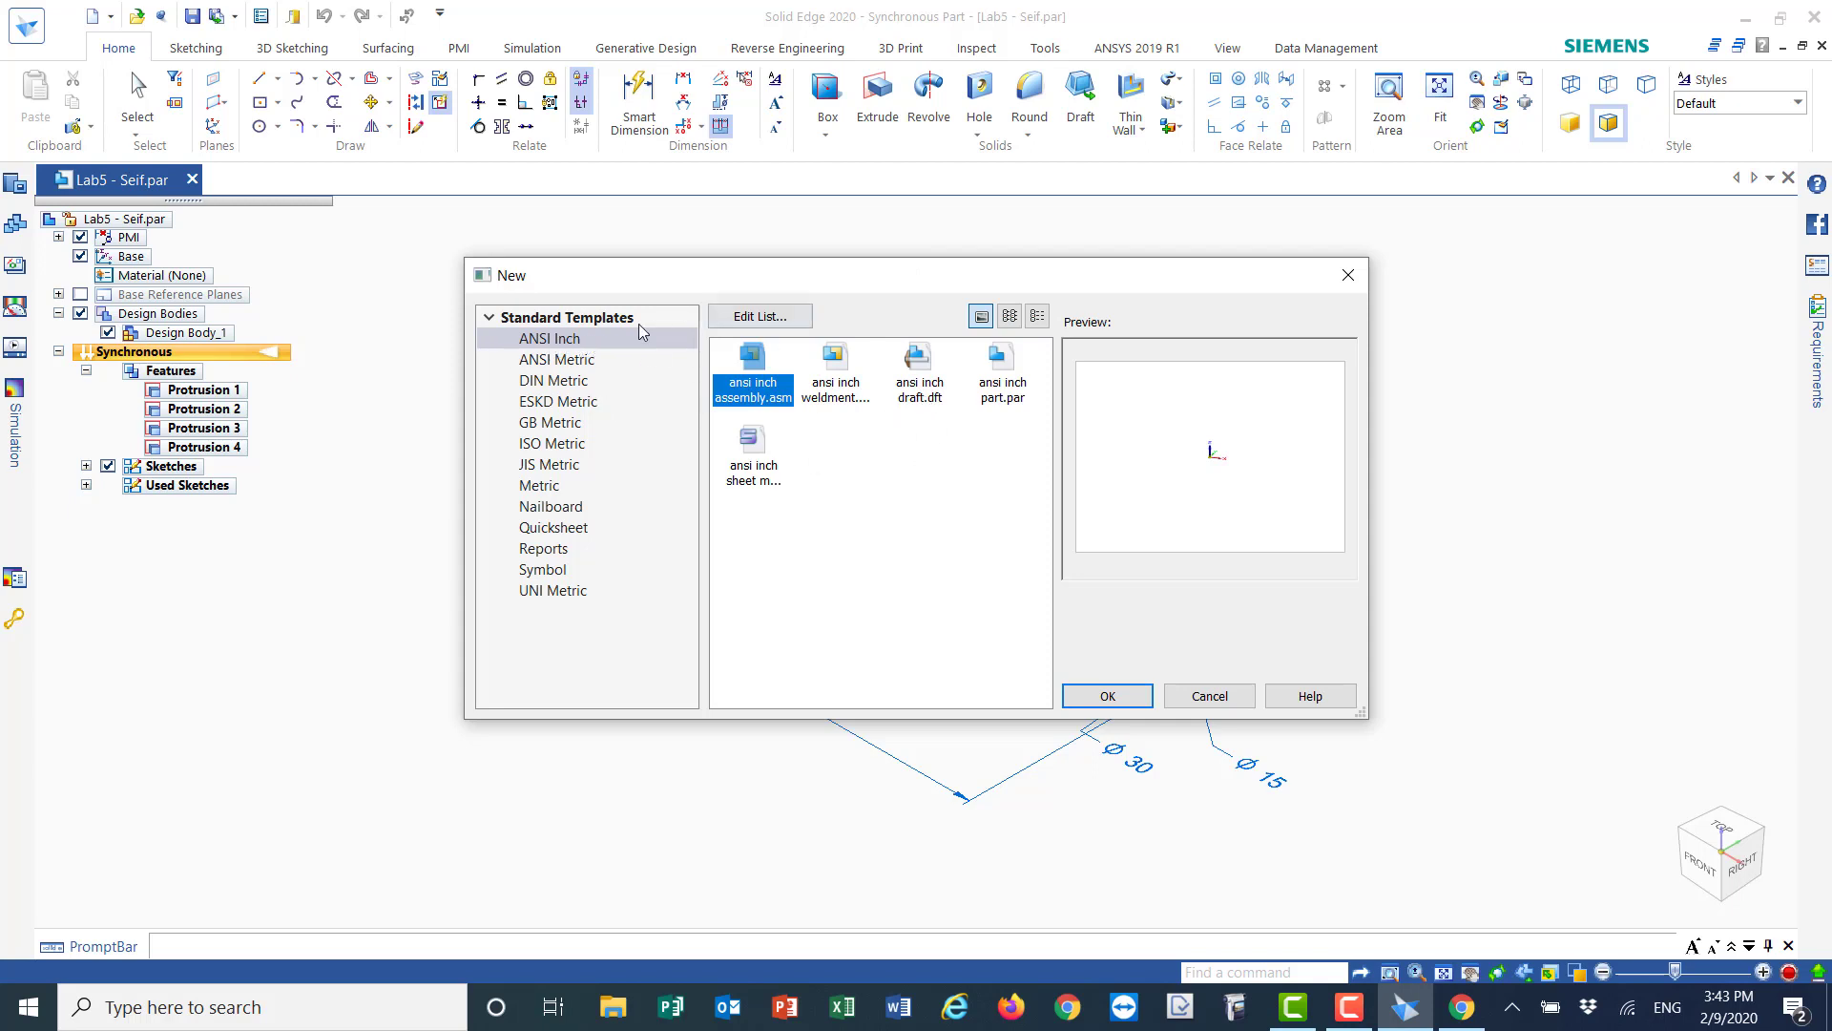
pyautogui.click(552, 342)
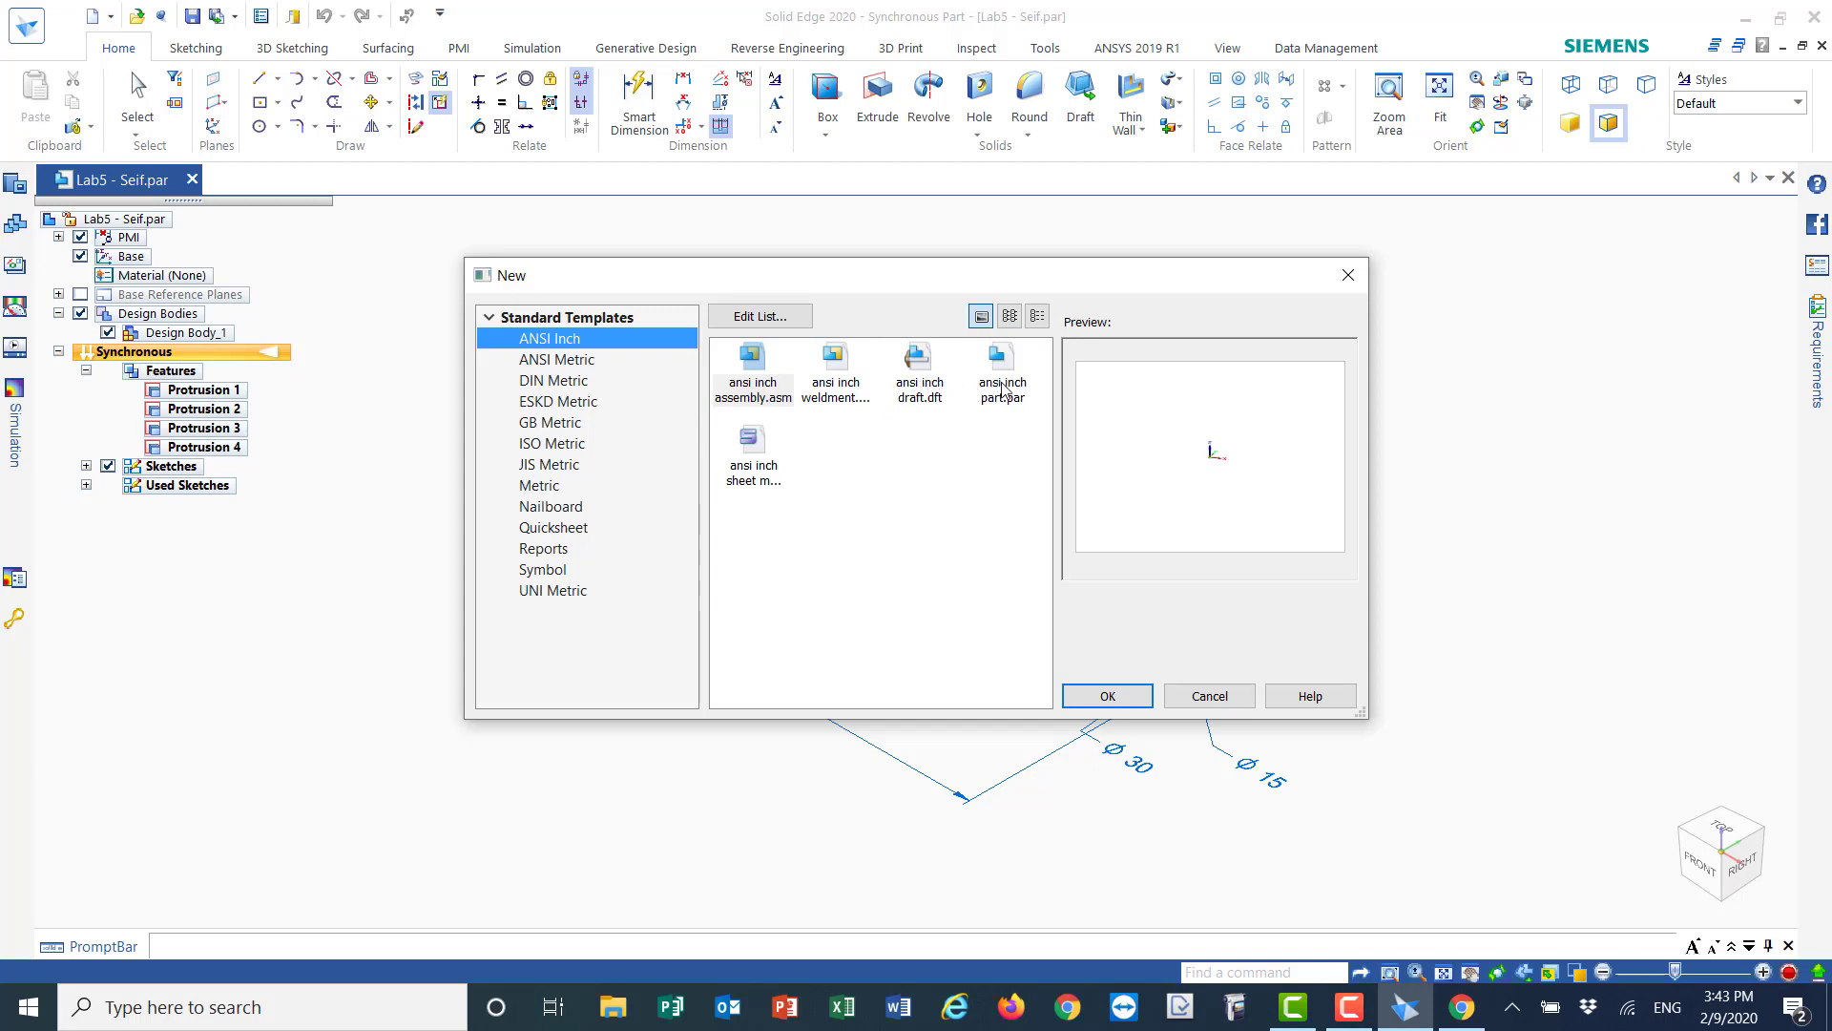
pyautogui.click(921, 389)
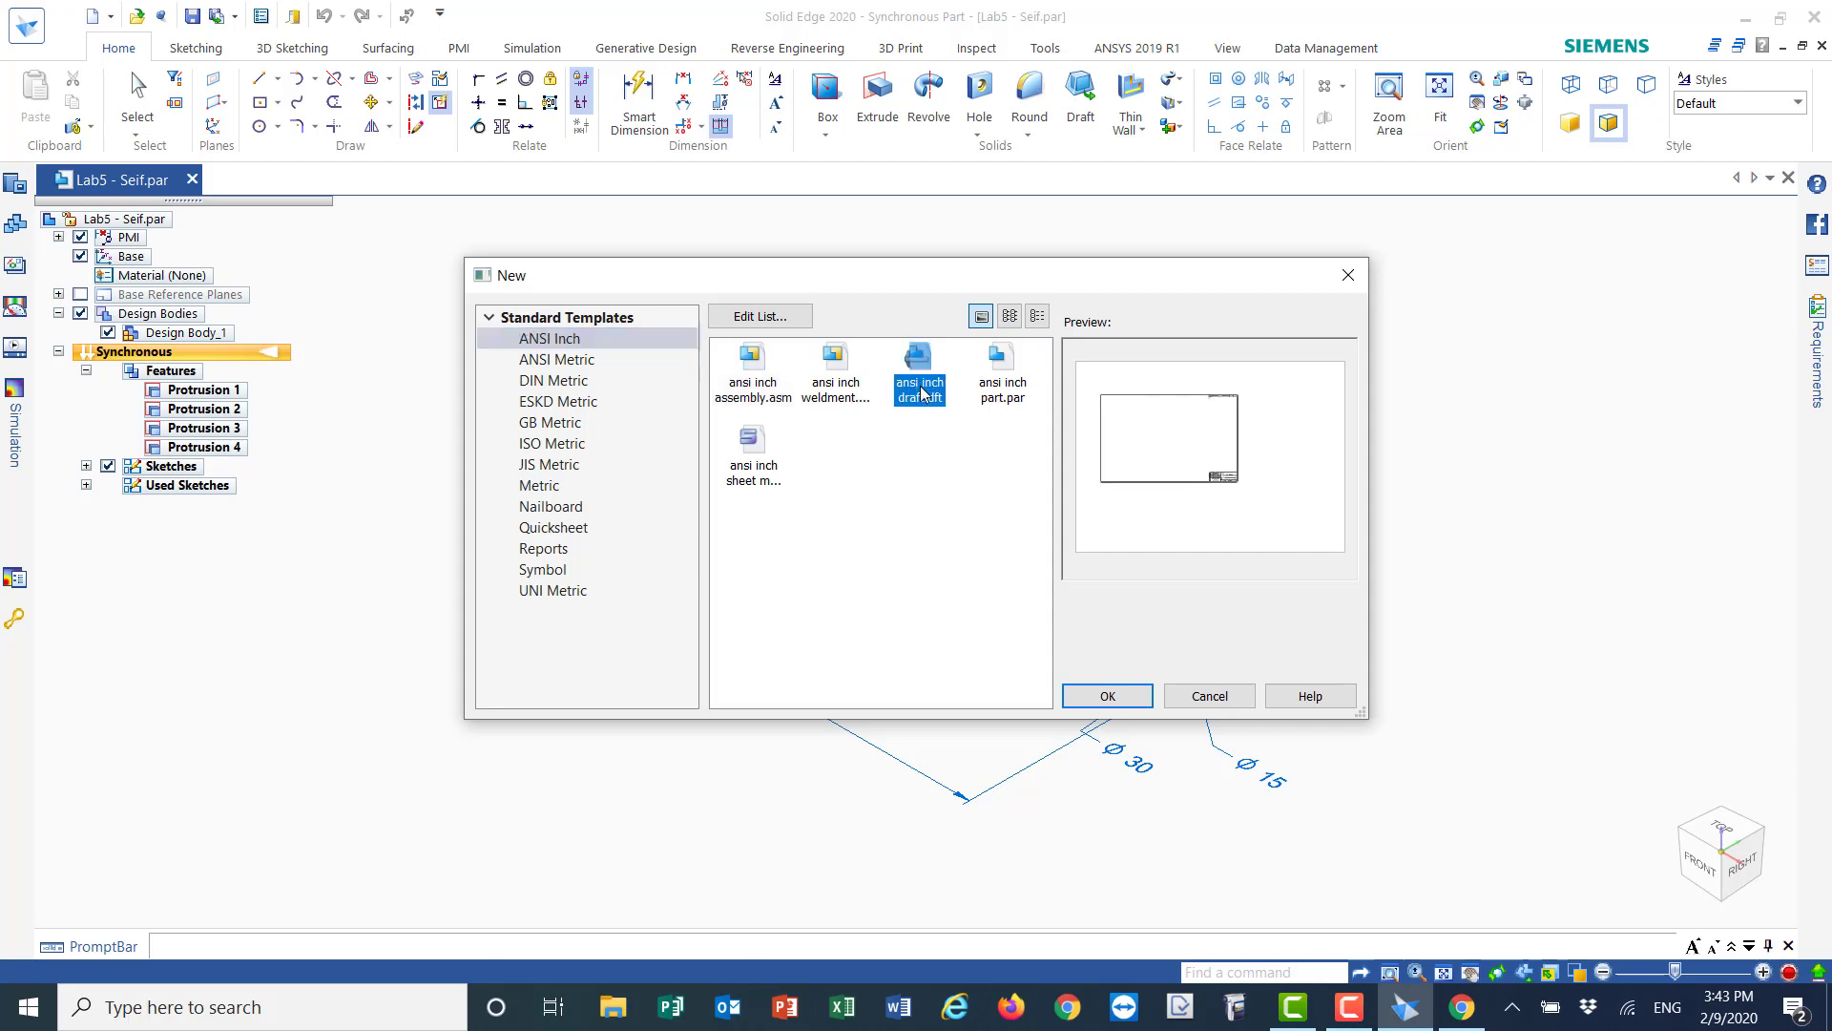
pyautogui.click(1107, 695)
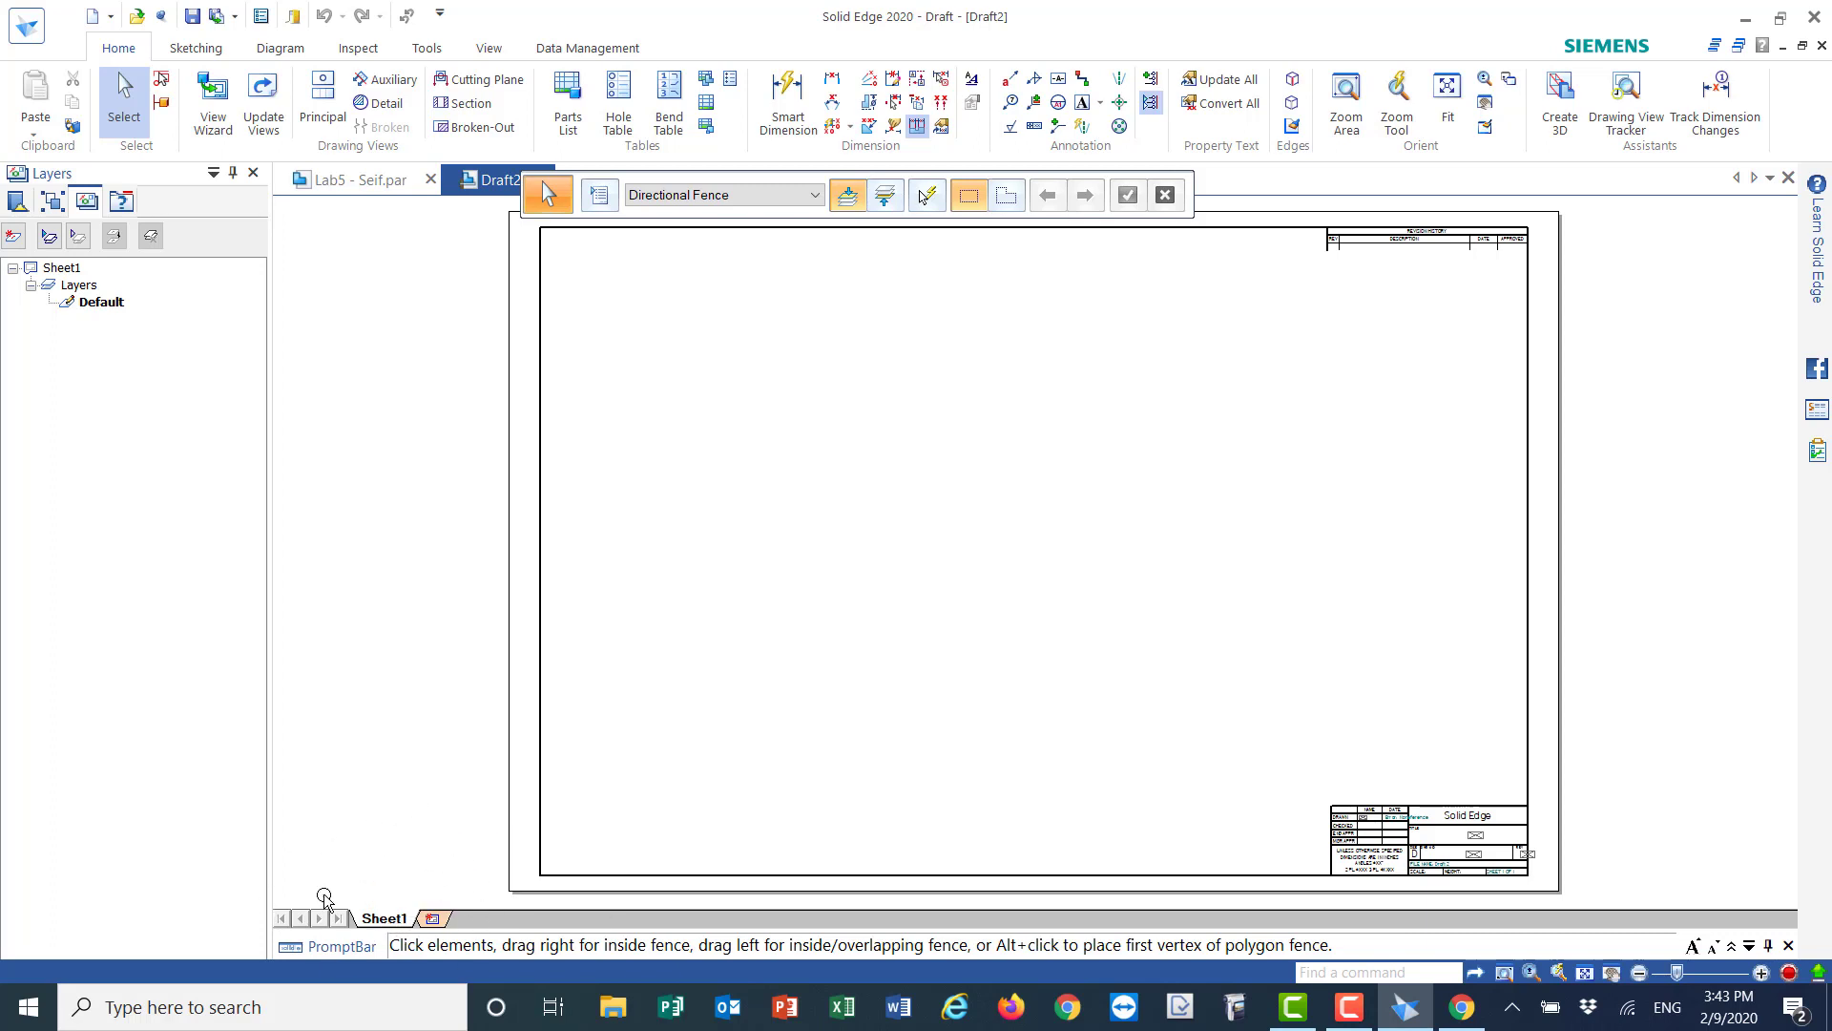
# - Set the background of Sheet1 to B-Sheet and fit the sheet in the view
pyautogui.doubleClick(385, 920)
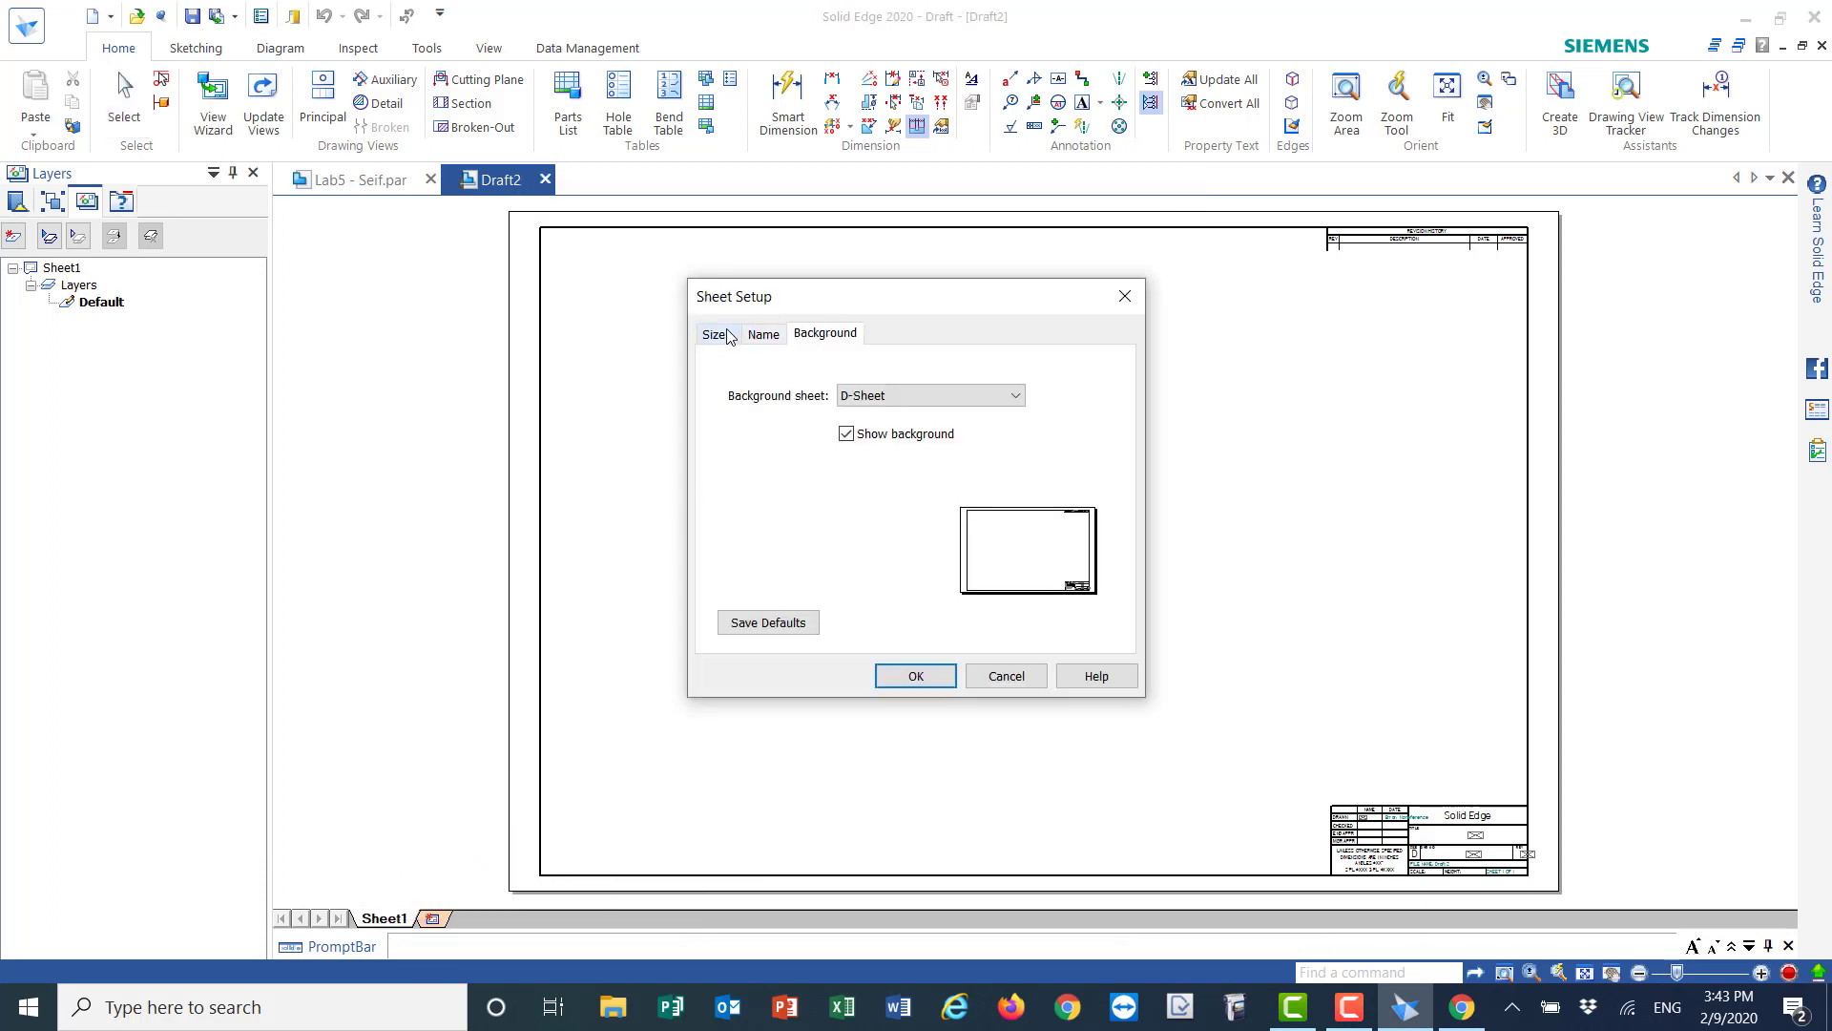
pyautogui.click(1014, 395)
pyautogui.click(862, 446)
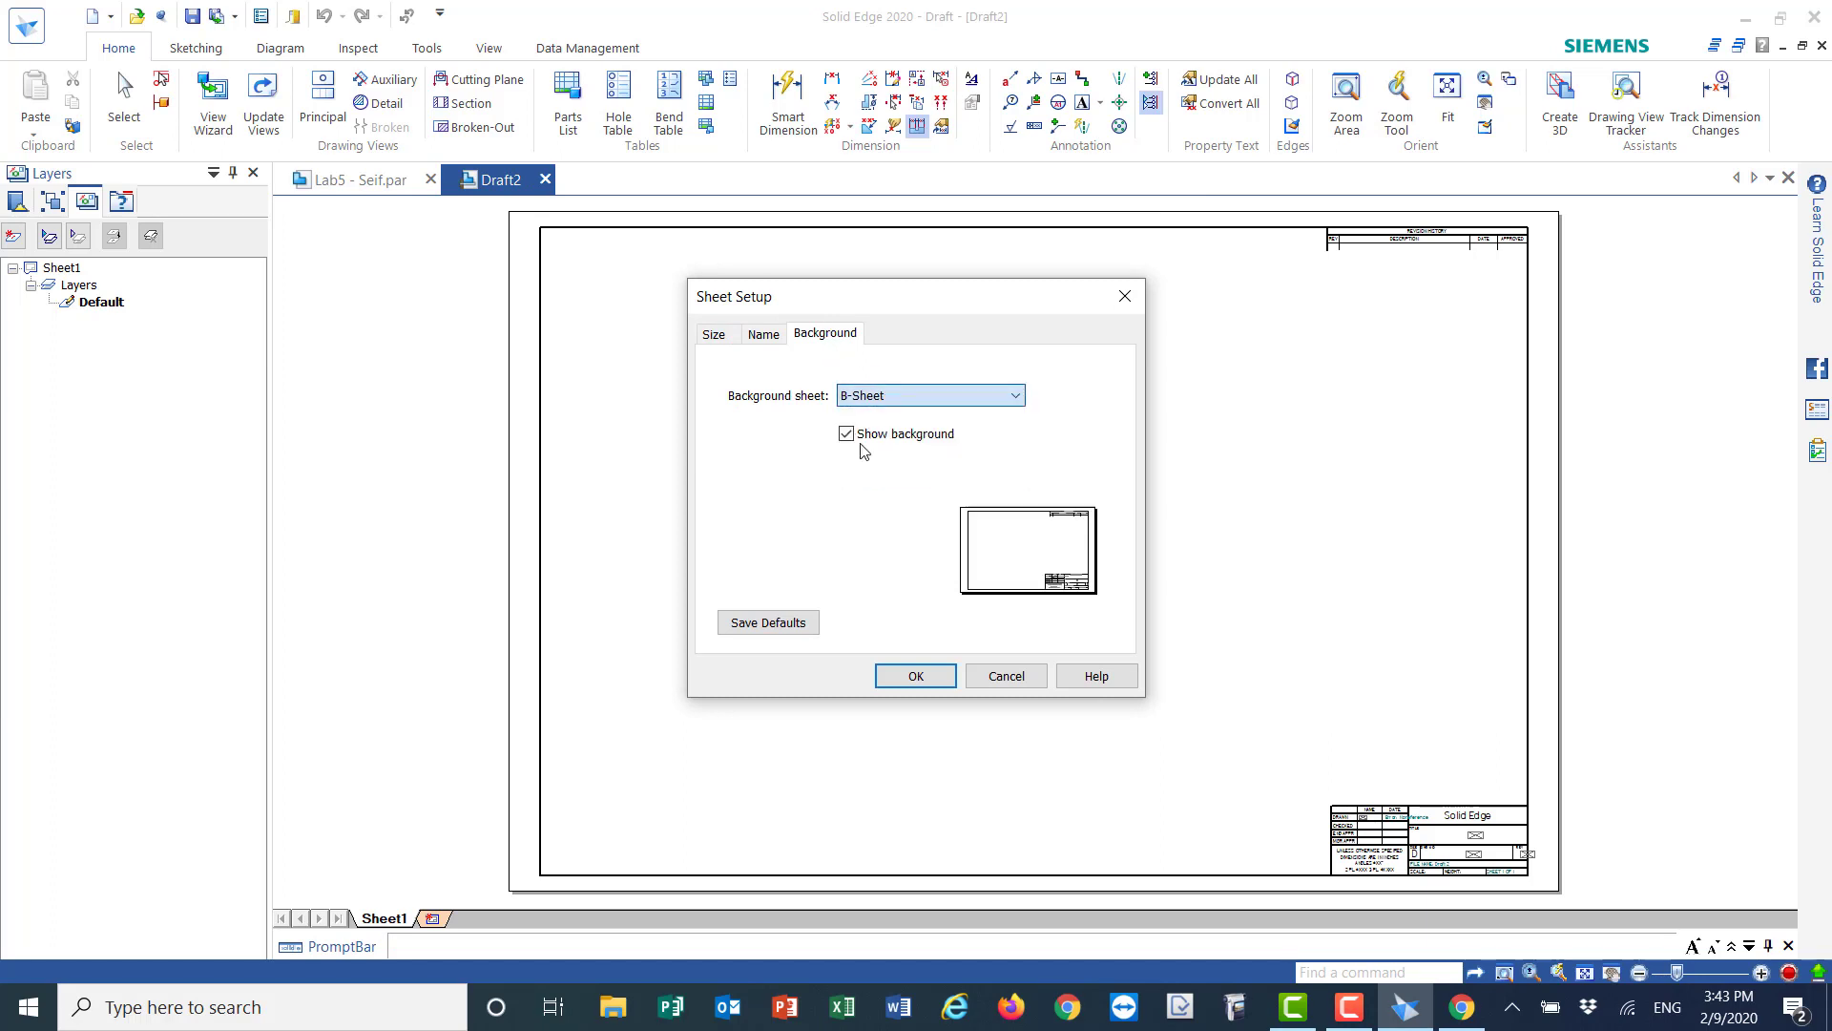
pyautogui.click(914, 676)
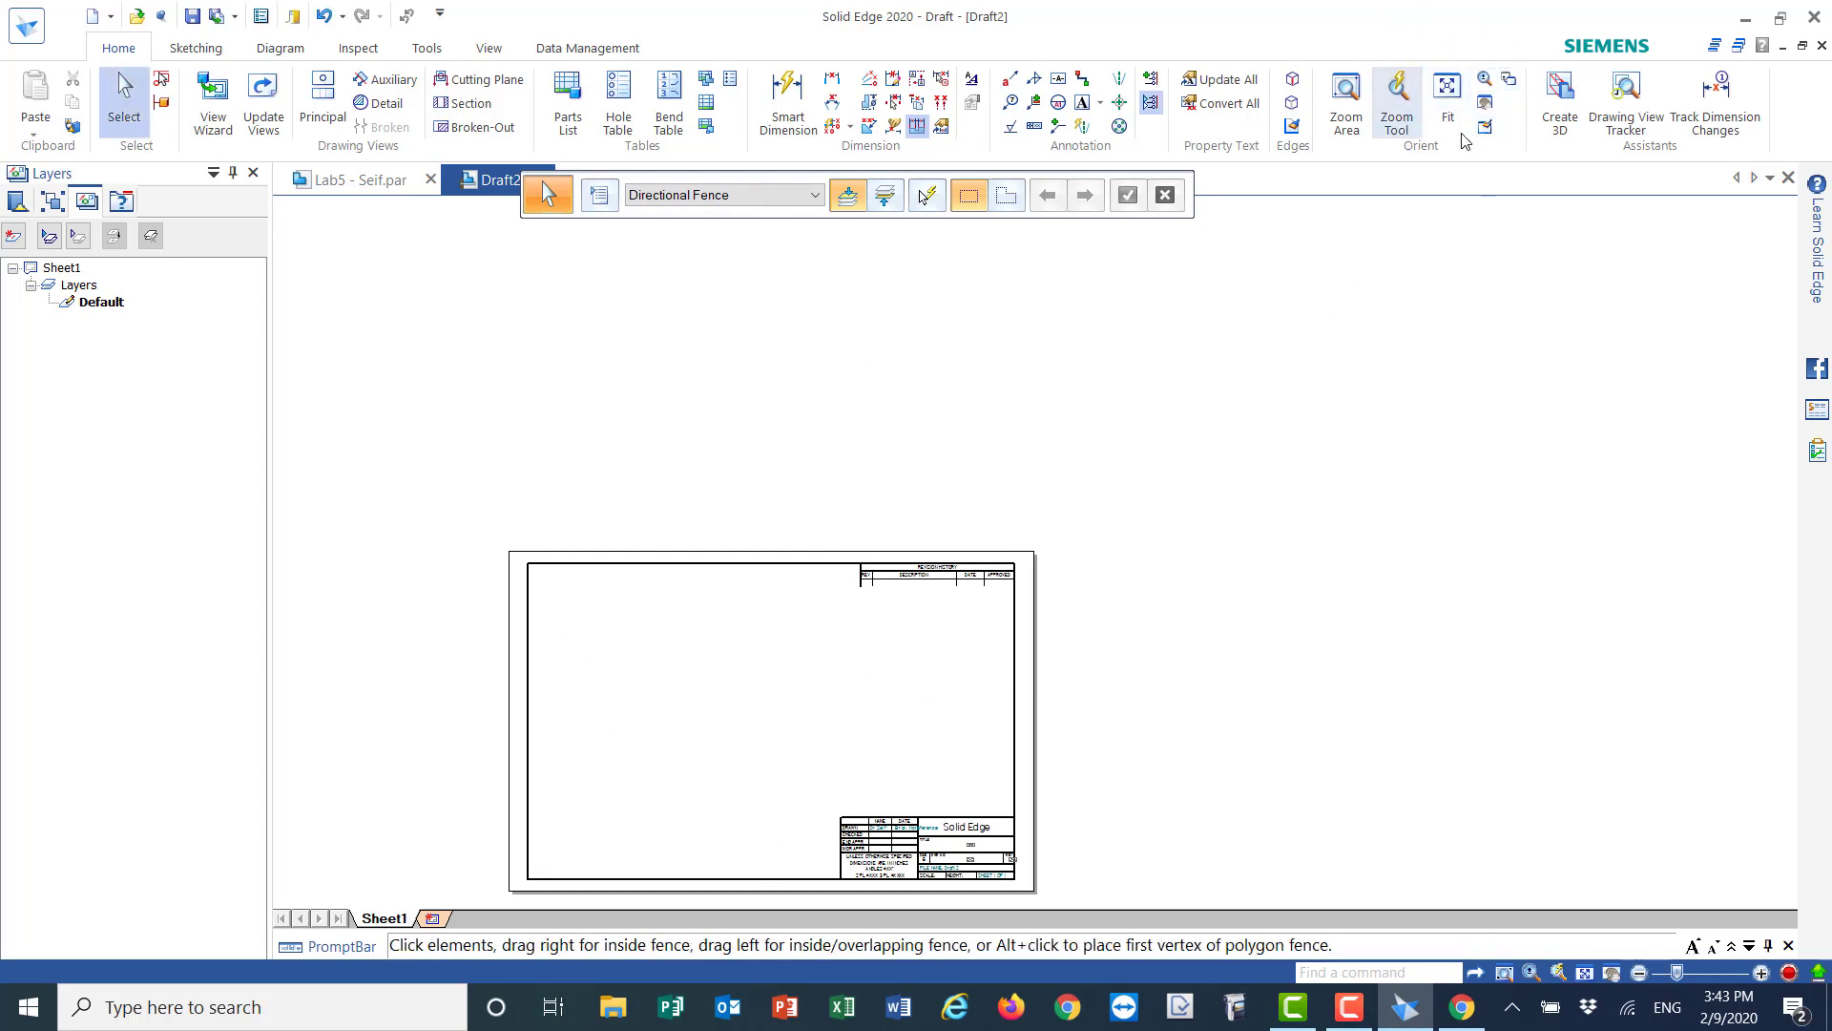
pyautogui.click(1448, 96)
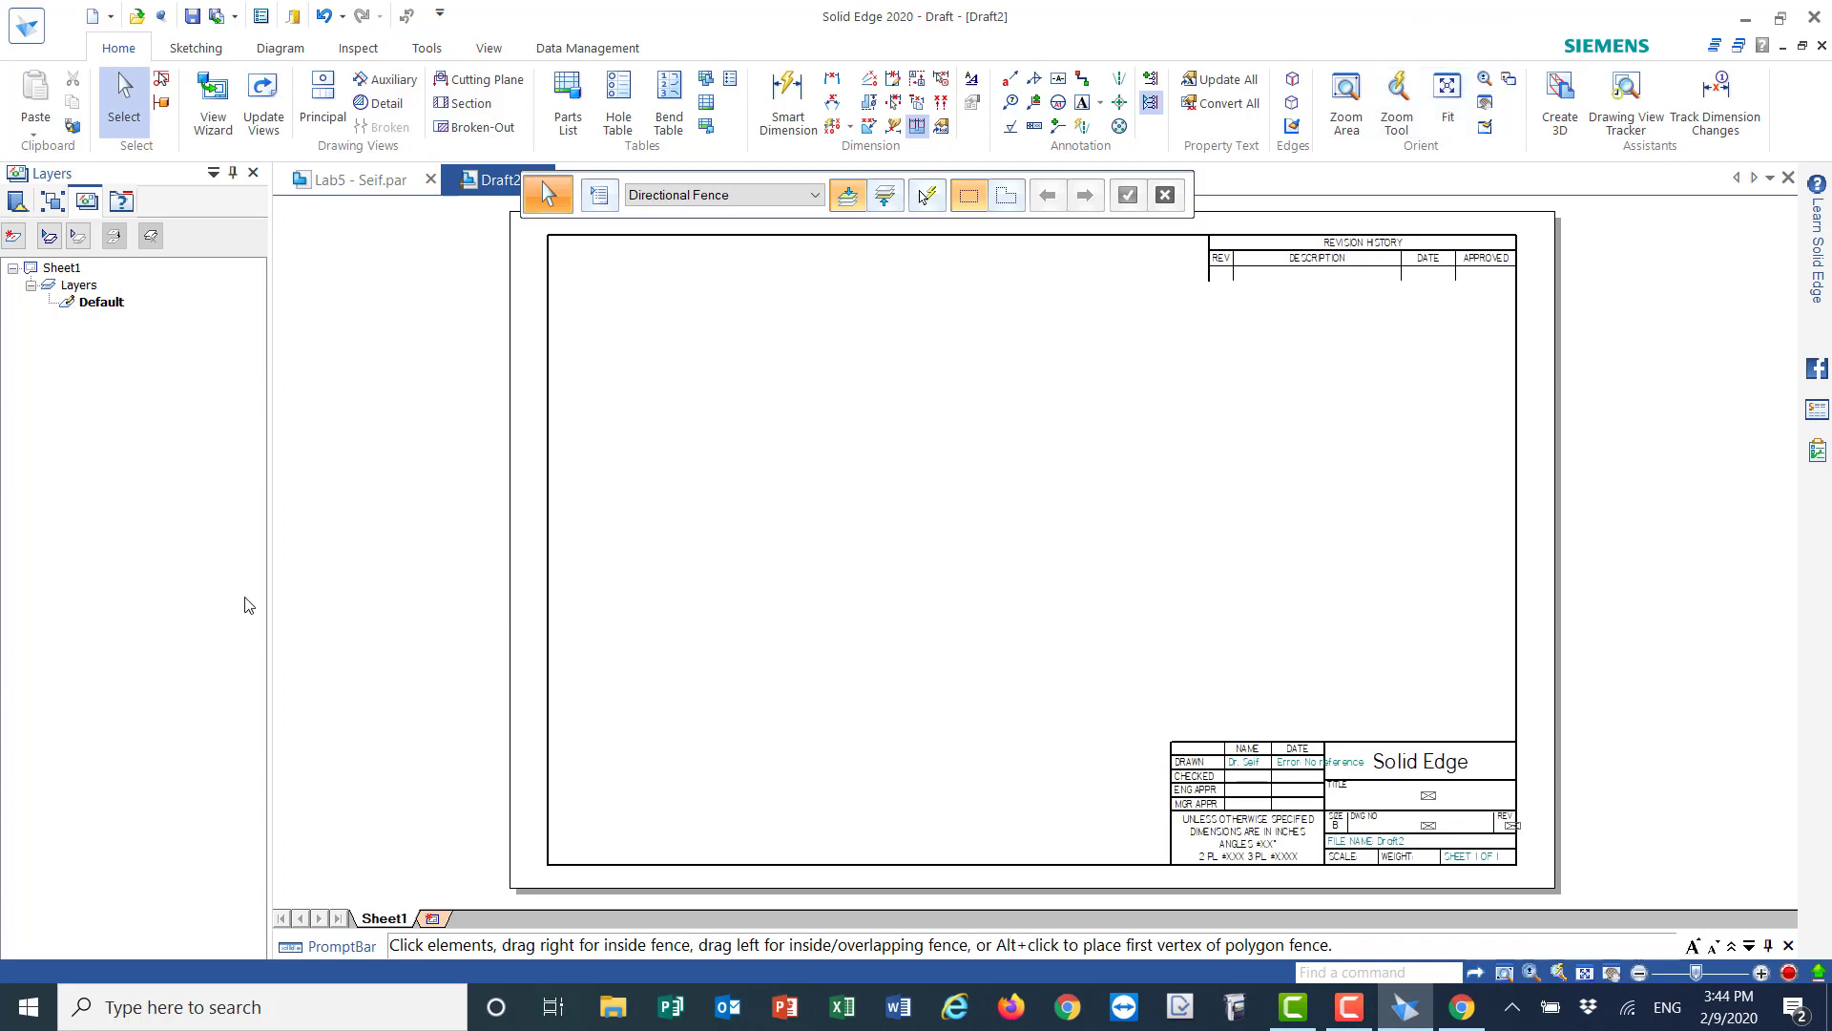
# - Start drawing views of the existing Lab5 part from the ME103 folder at a 1:1 scale
pyautogui.click(215, 100)
pyautogui.click(204, 108)
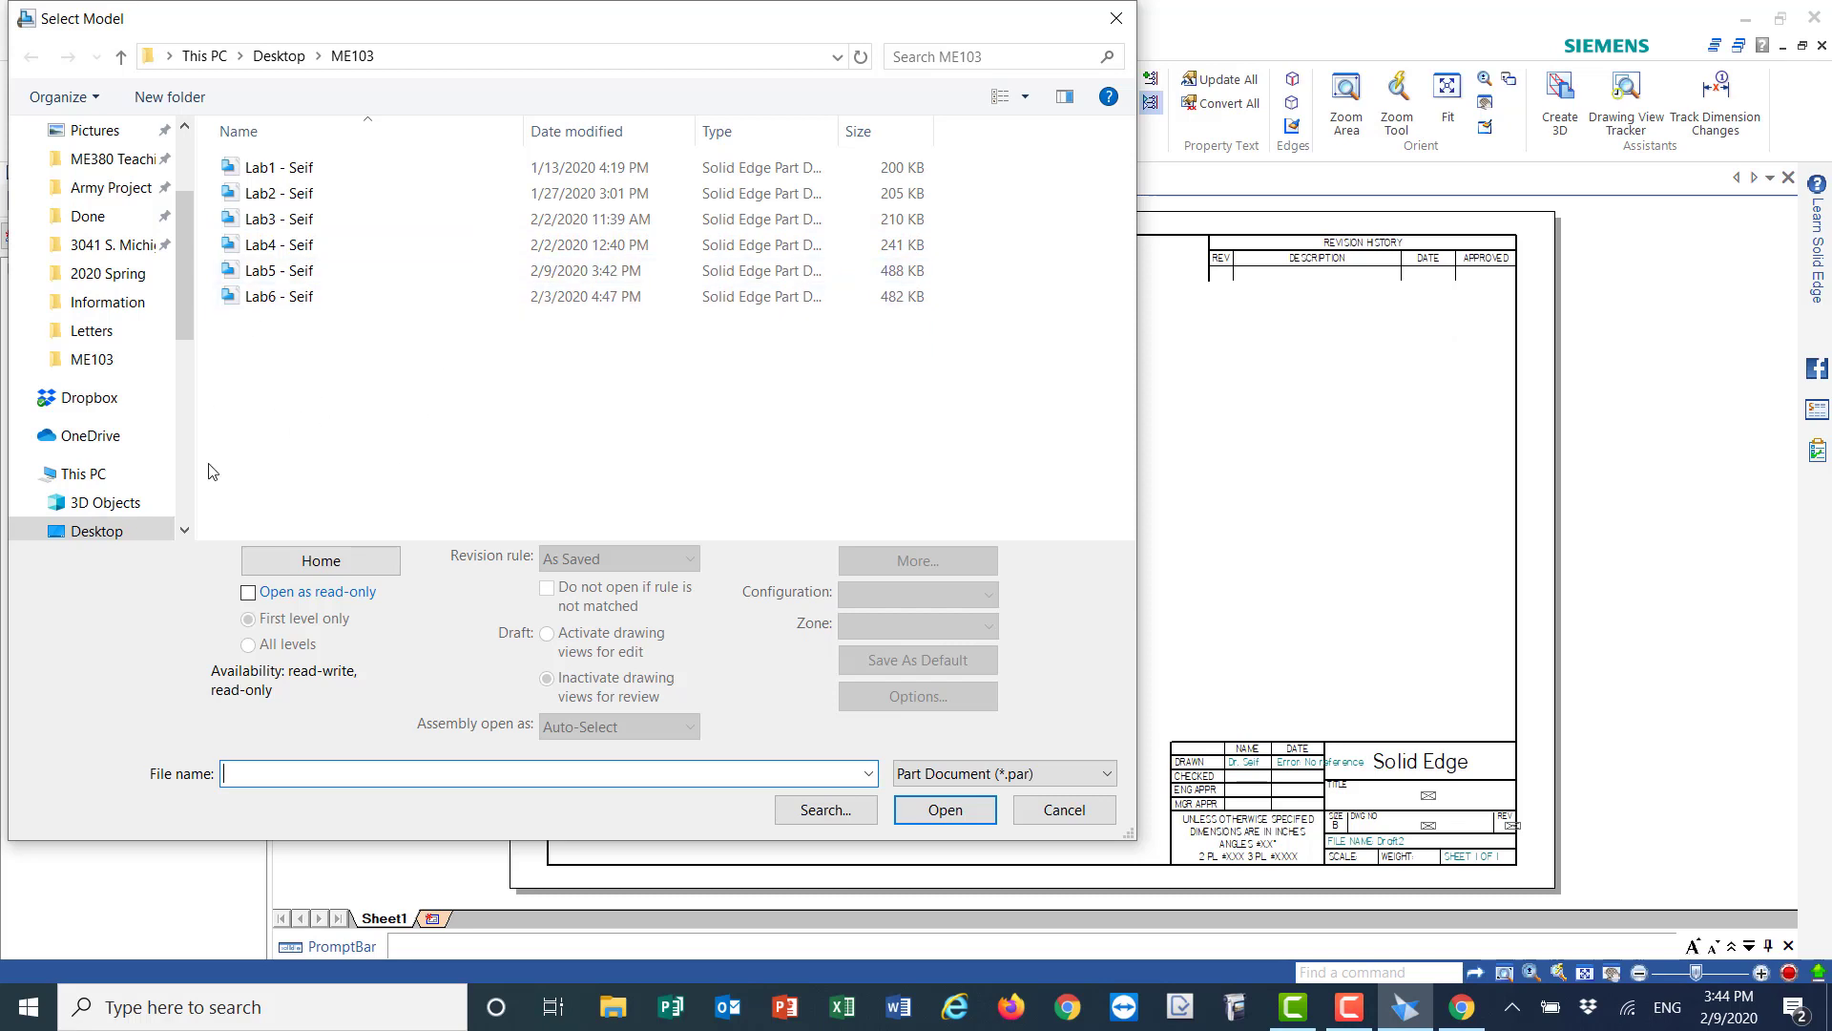
pyautogui.click(260, 272)
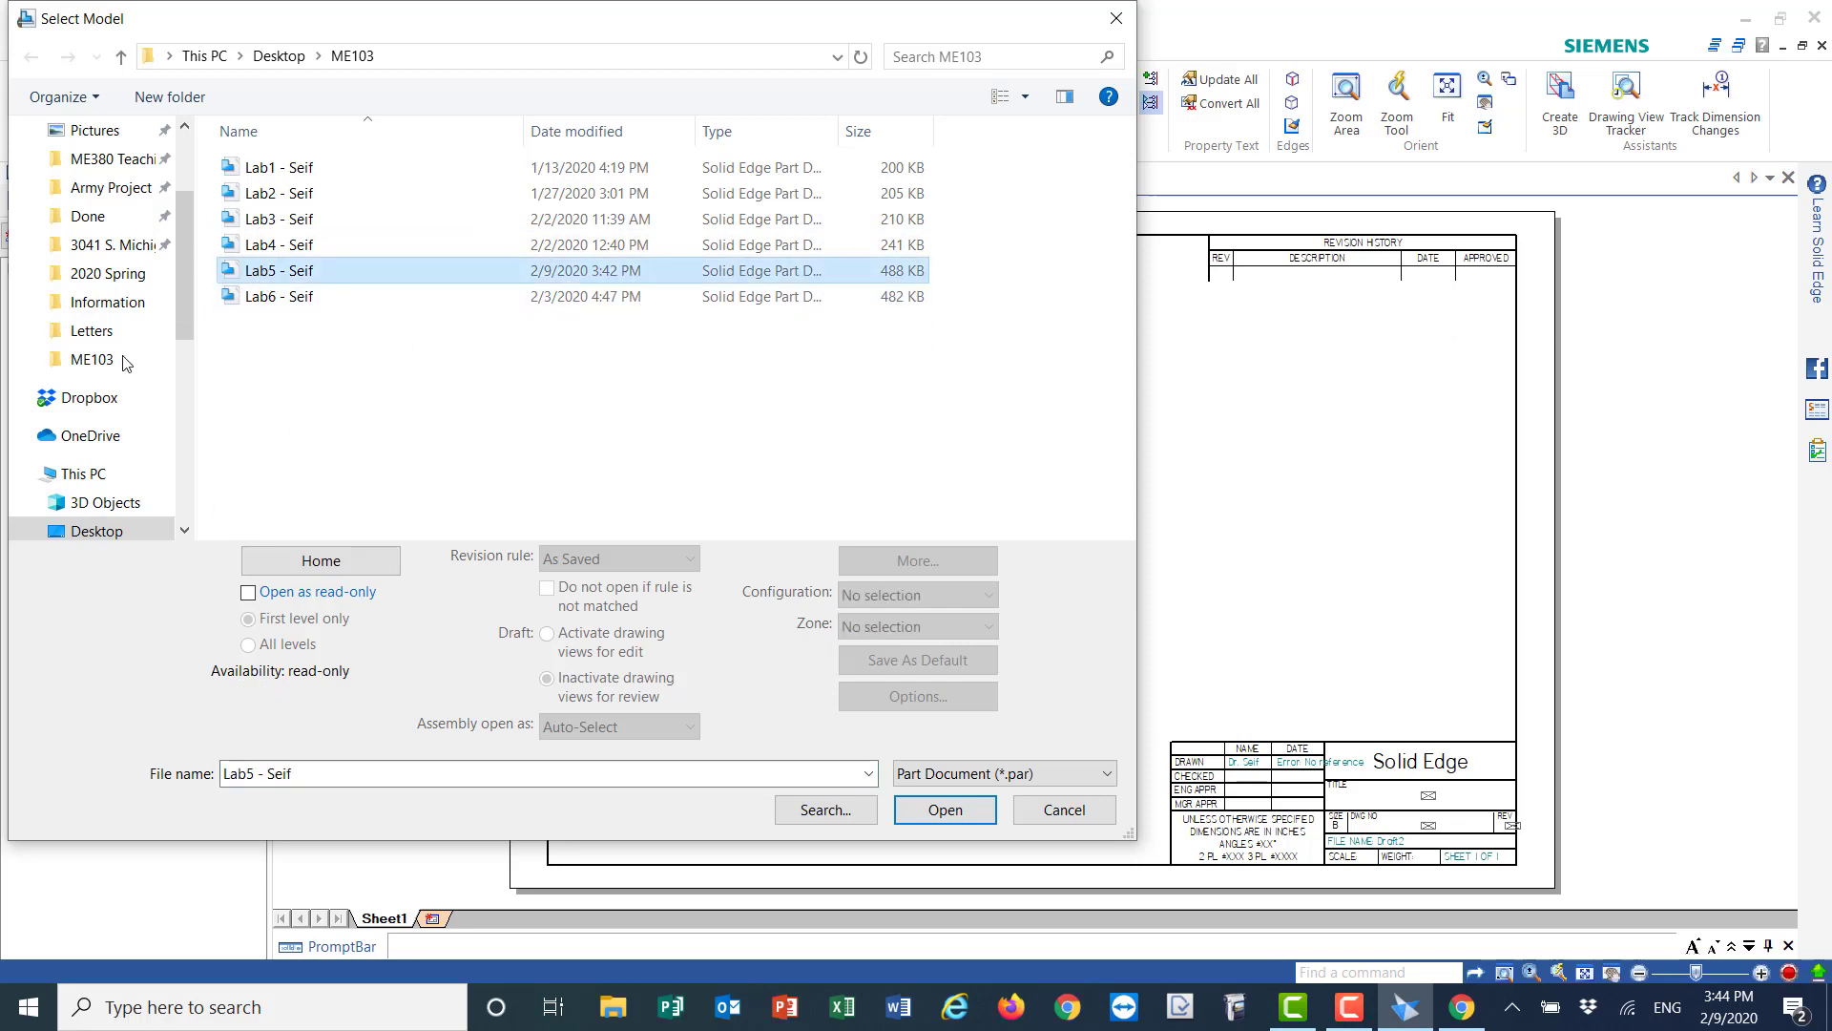
pyautogui.click(942, 810)
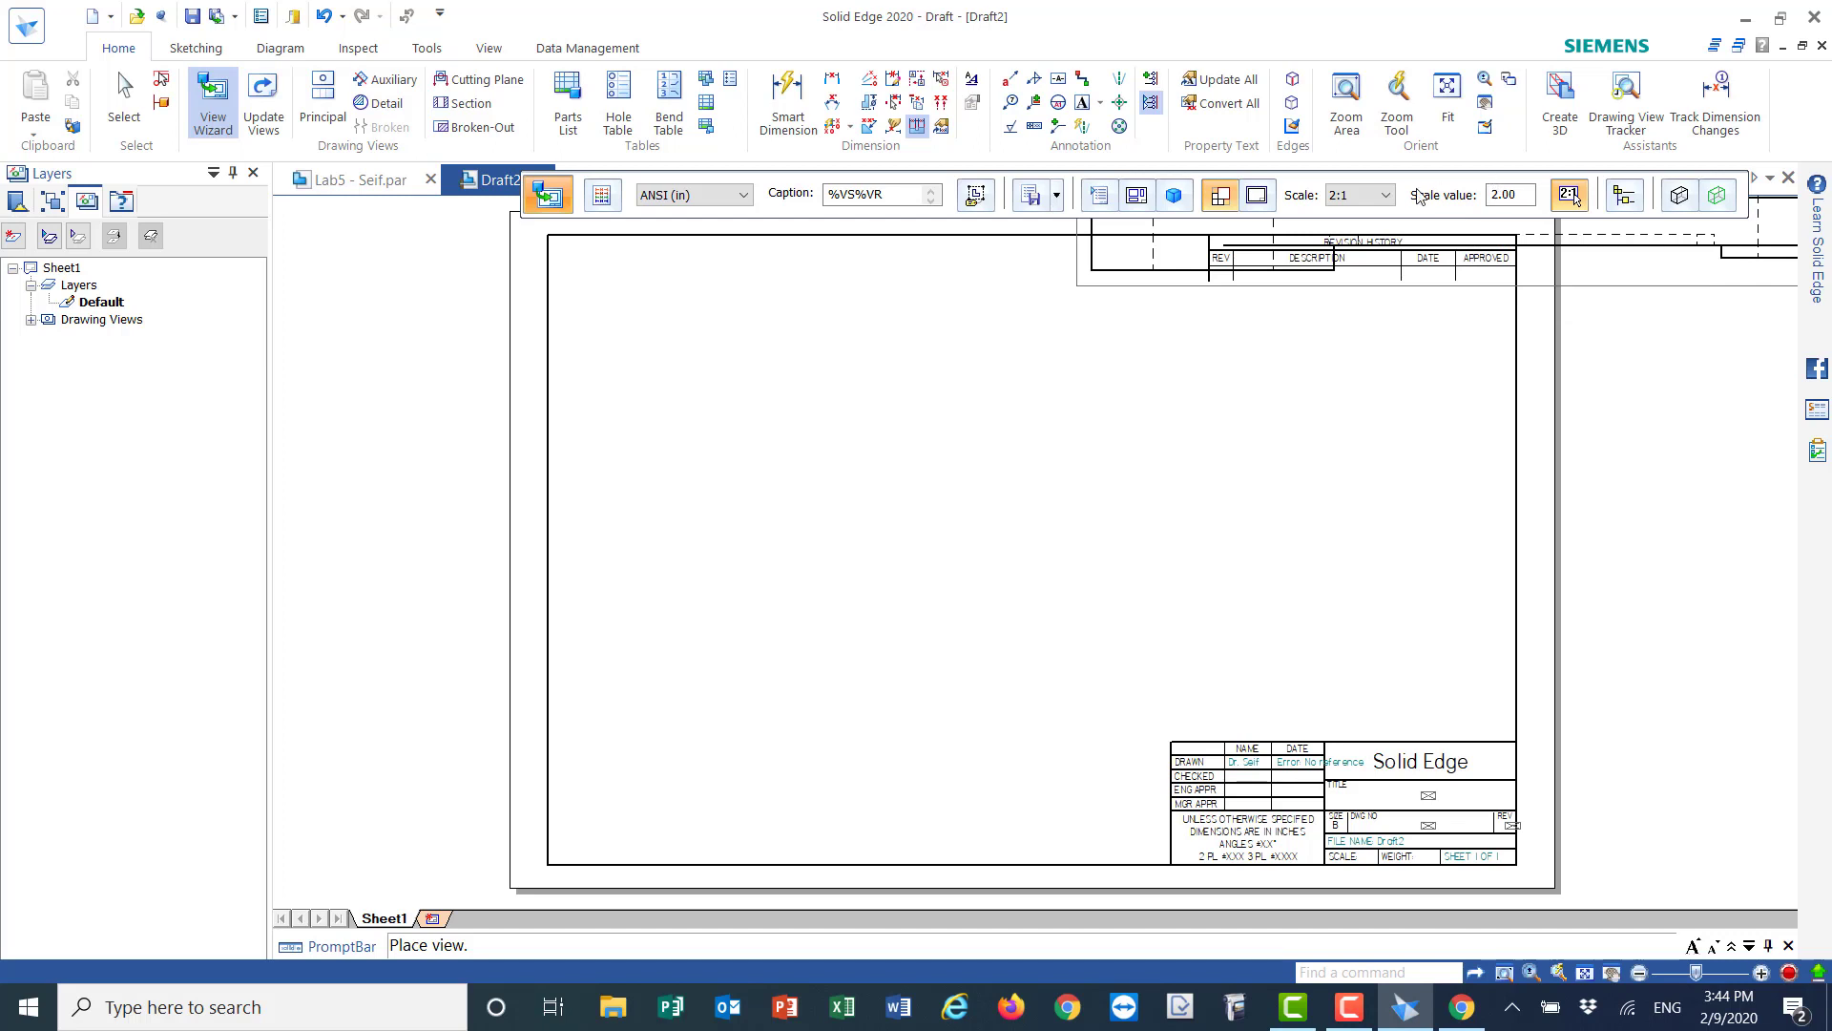
pyautogui.click(1386, 195)
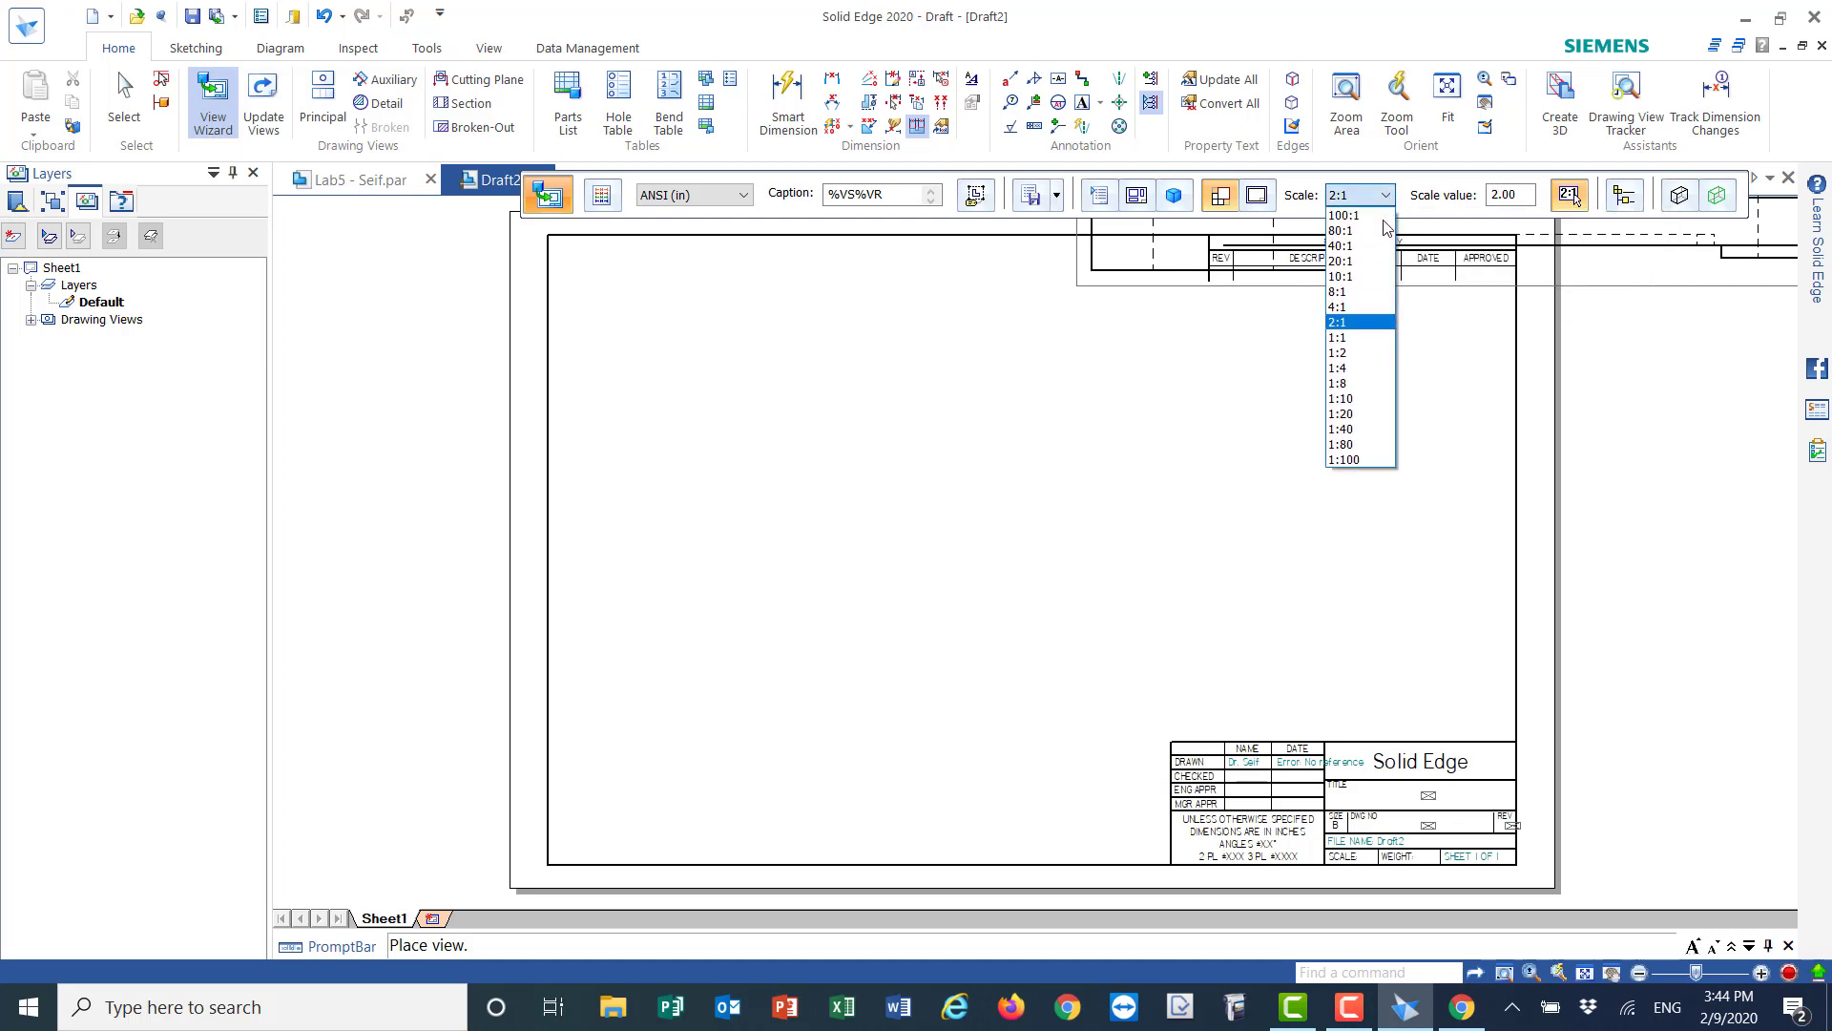
pyautogui.click(1335, 338)
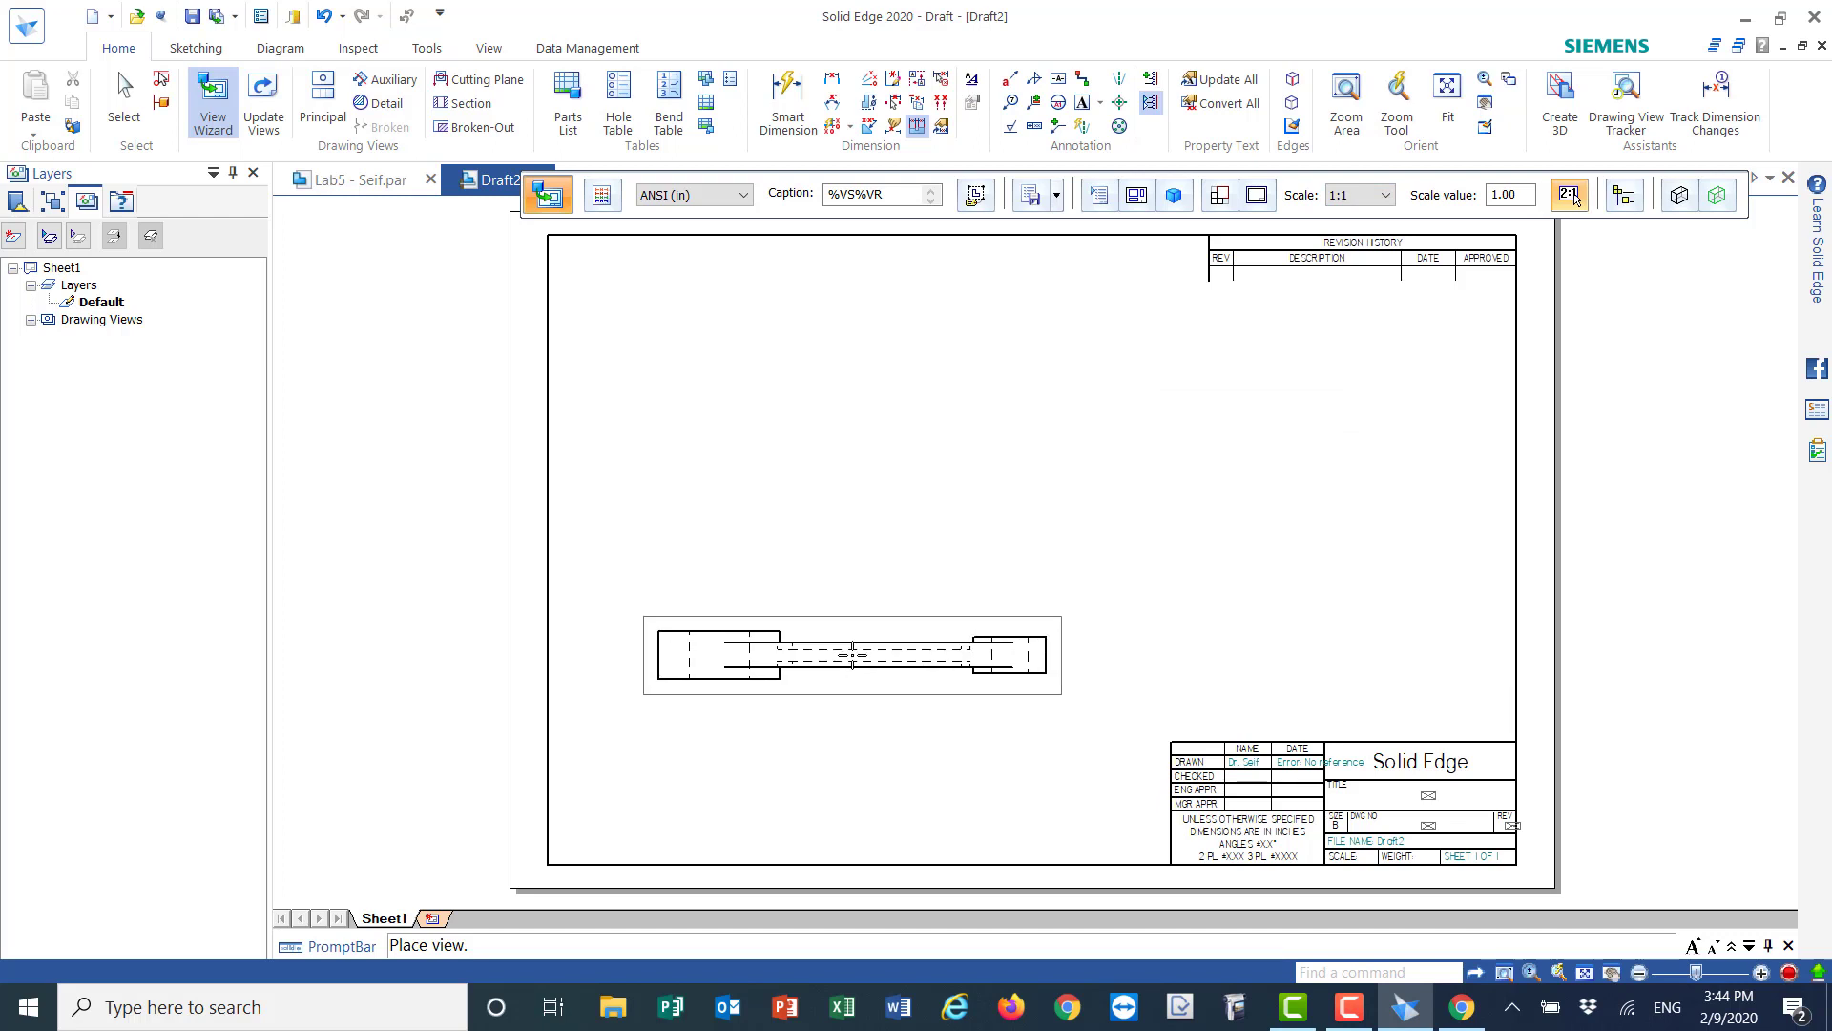
# - Place the front view low on the sheet, the top view directly above it, and a pictorial view beside them
pyautogui.click(852, 654)
pyautogui.click(852, 429)
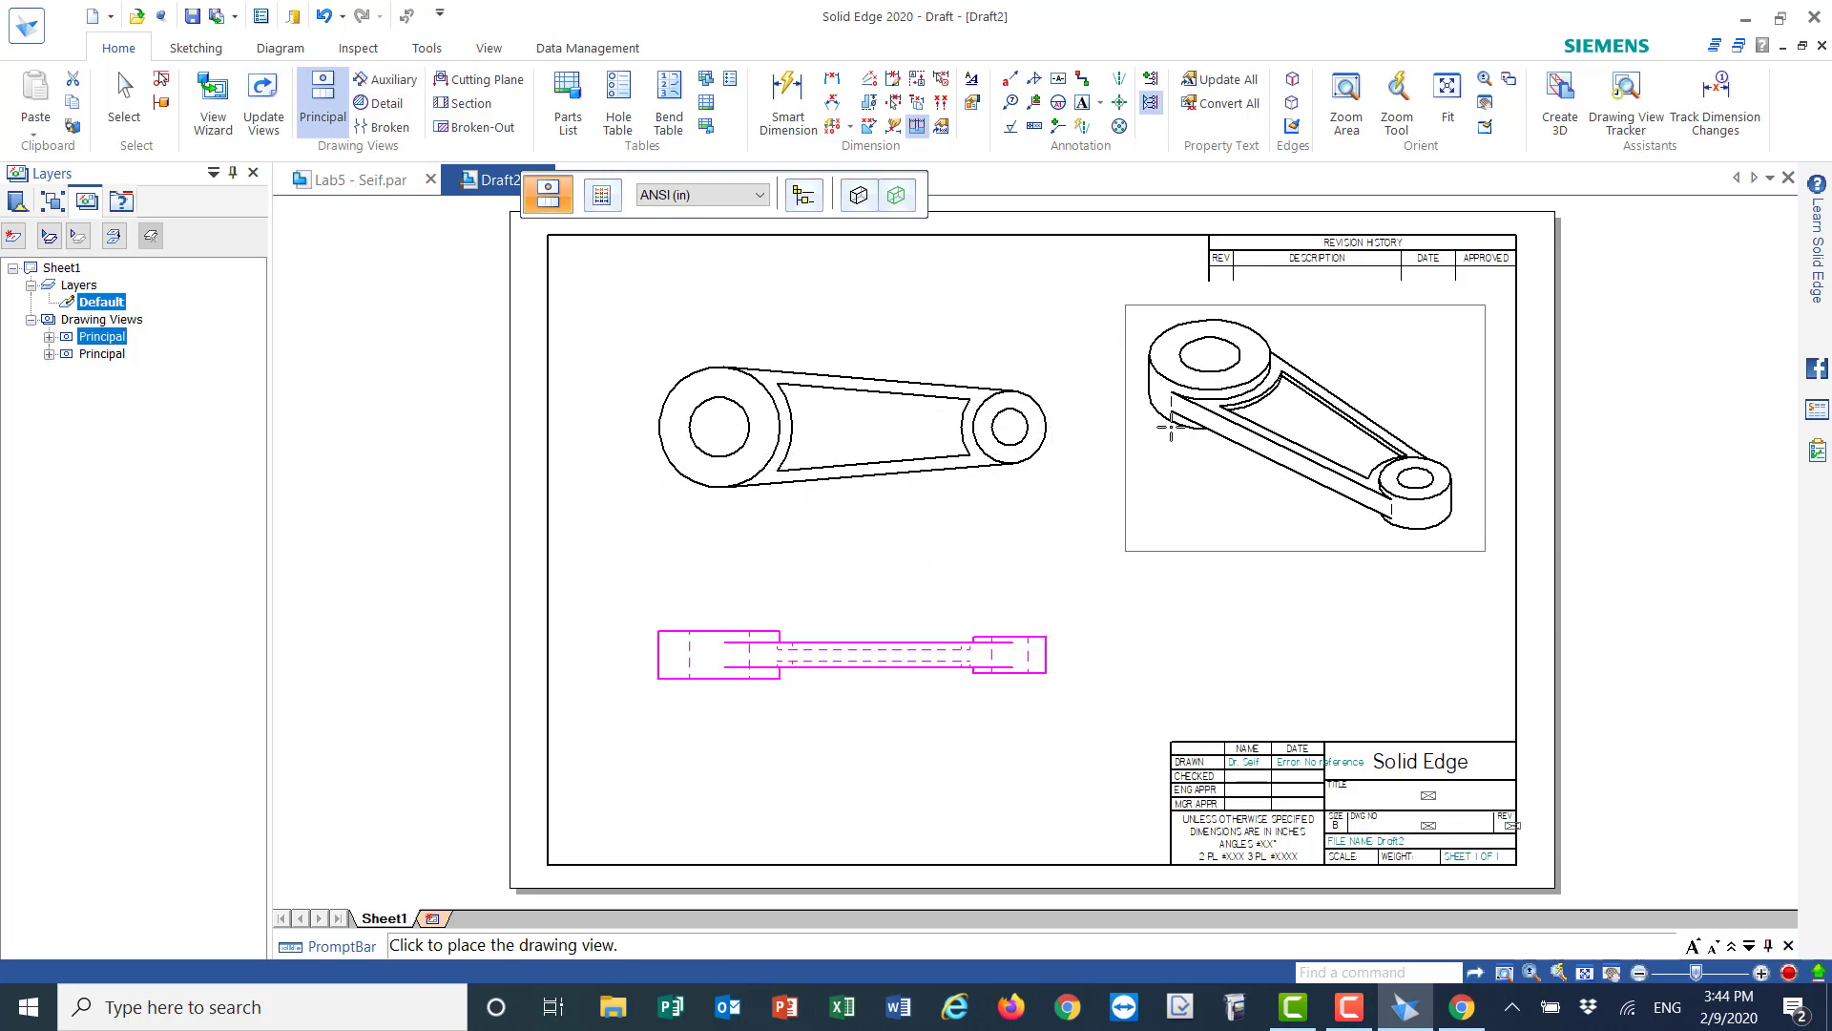
pyautogui.click(1172, 425)
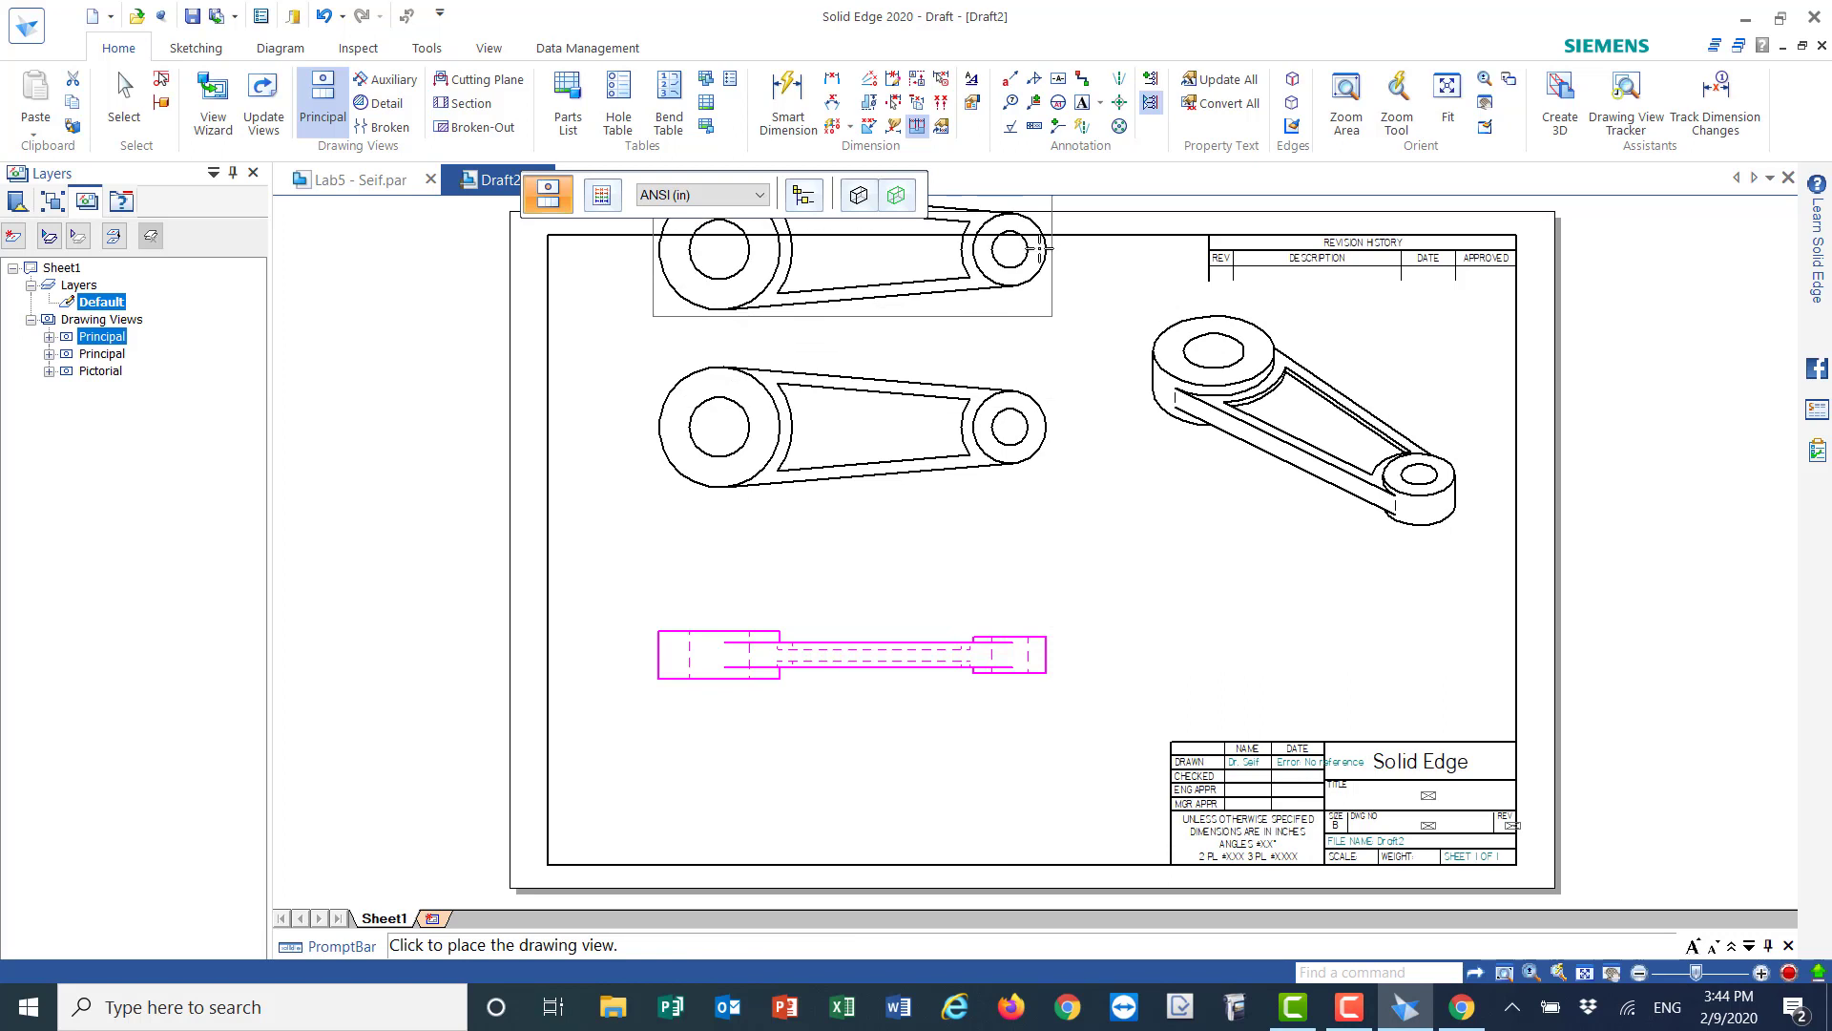
pyautogui.rightClick(1079, 522)
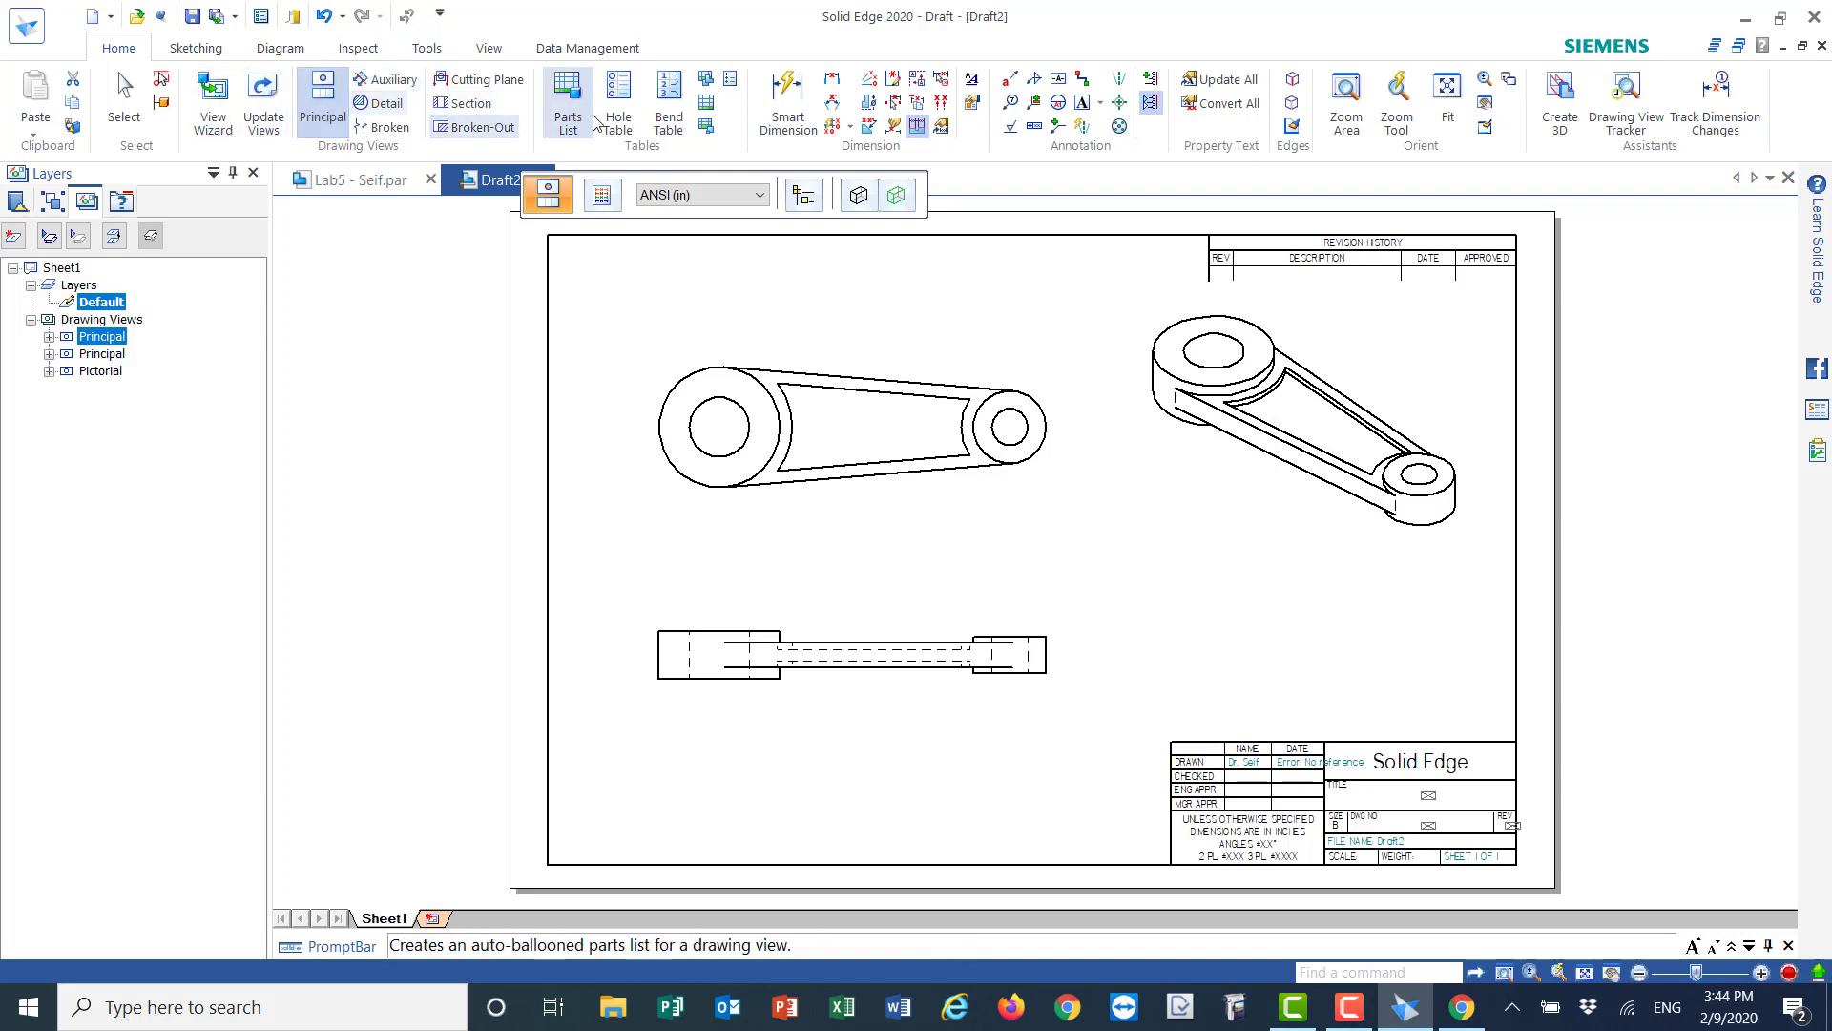
pyautogui.click(124, 101)
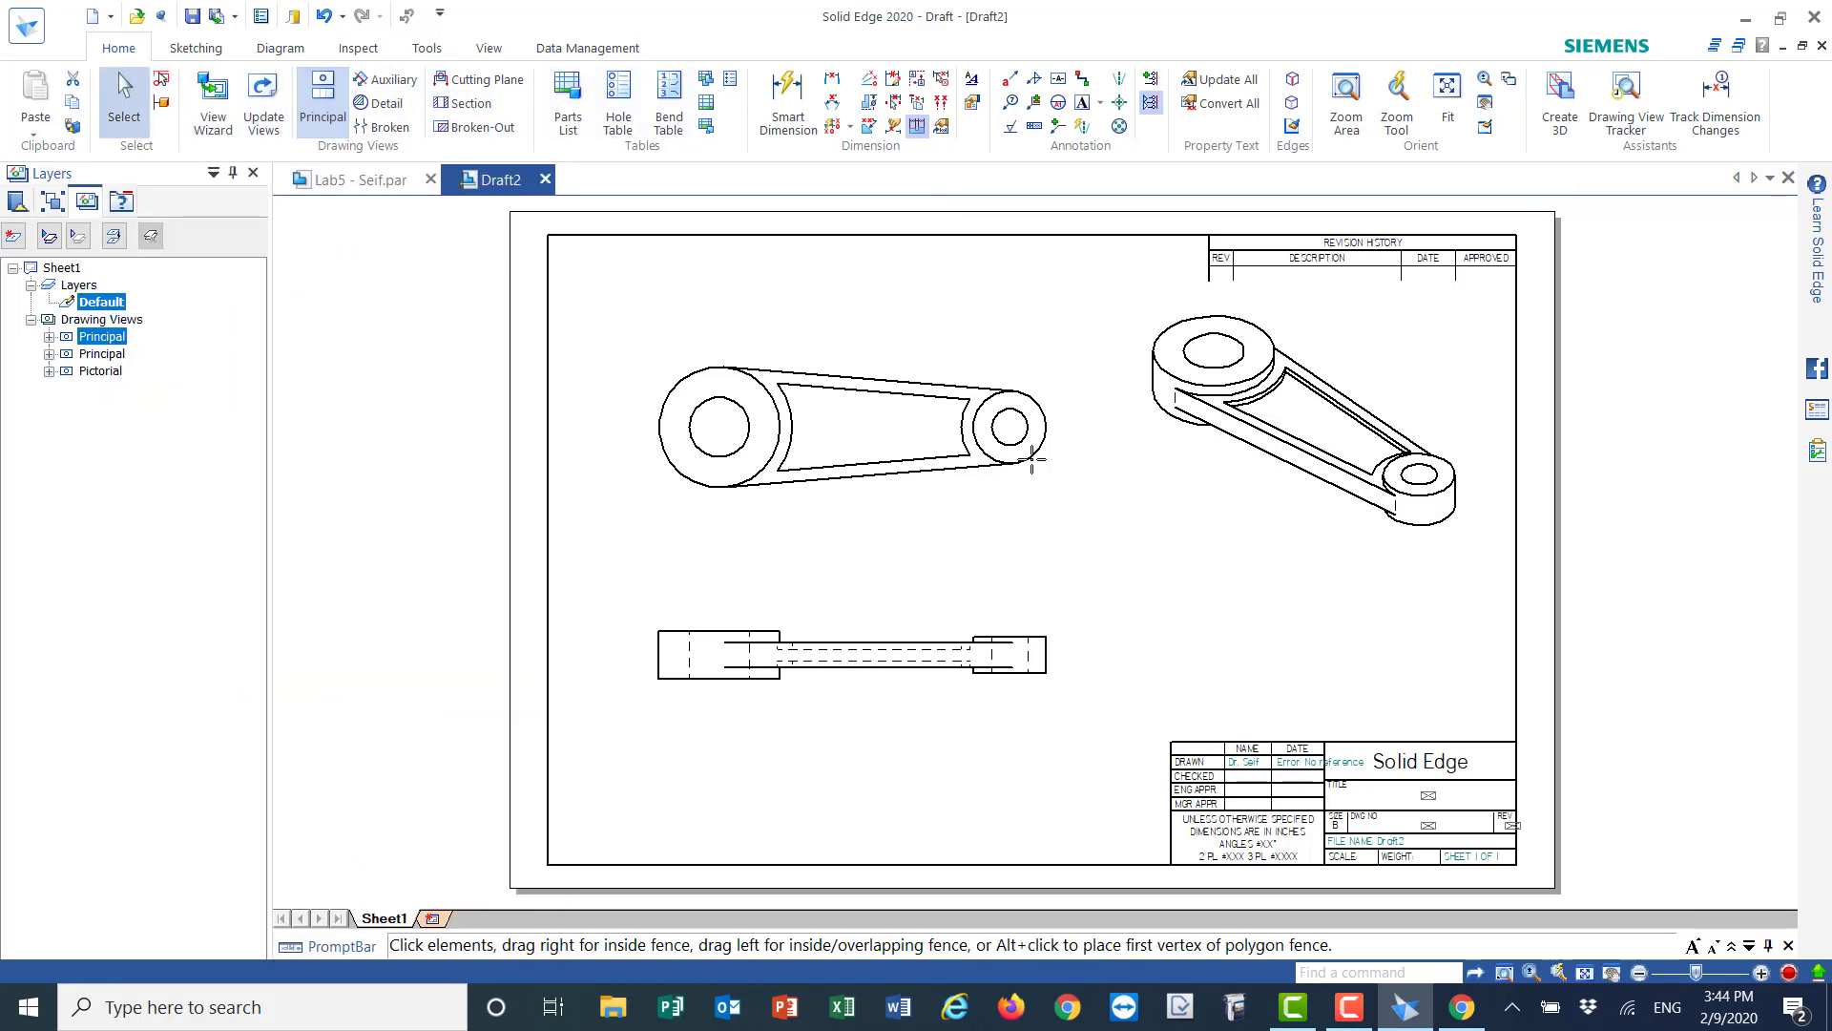
# - Move the pictorial view down into the open area between the revision table and the title block
pyautogui.click(1302, 453)
pyautogui.moveTo(1301, 453); pyautogui.dragTo(1356, 475)
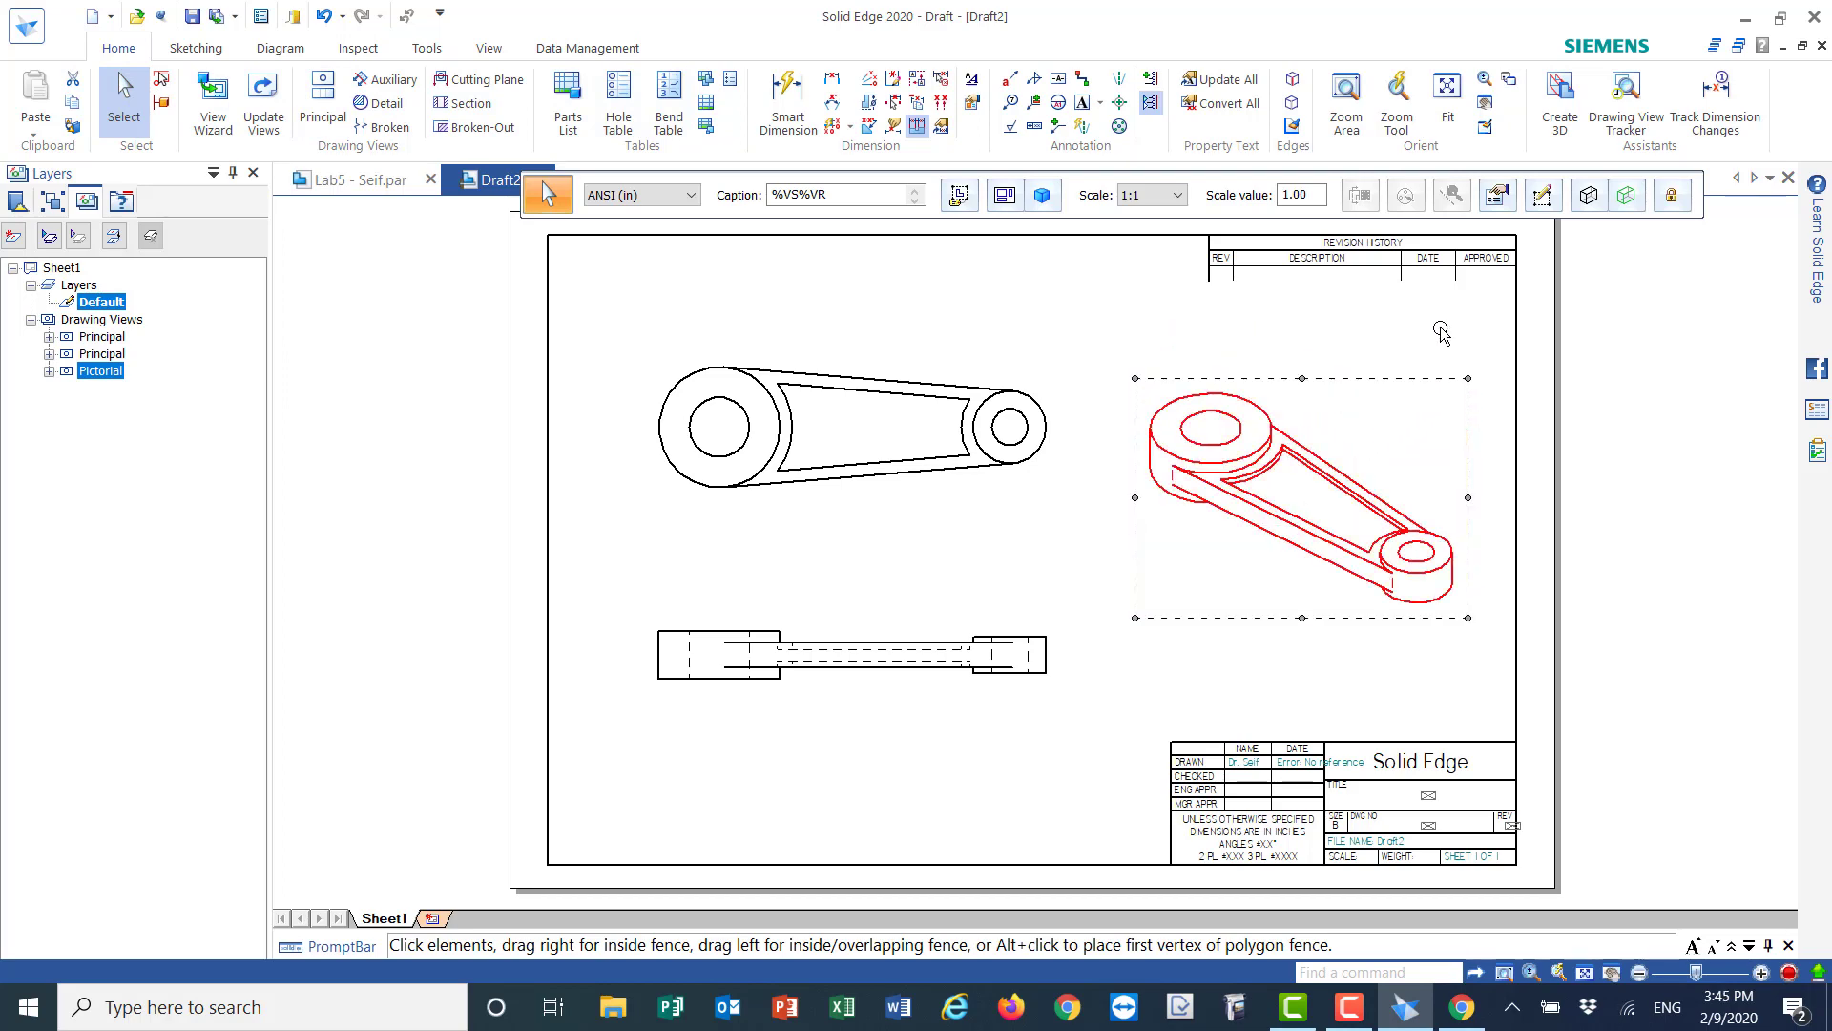
pyautogui.click(1386, 319)
pyautogui.click(1307, 527)
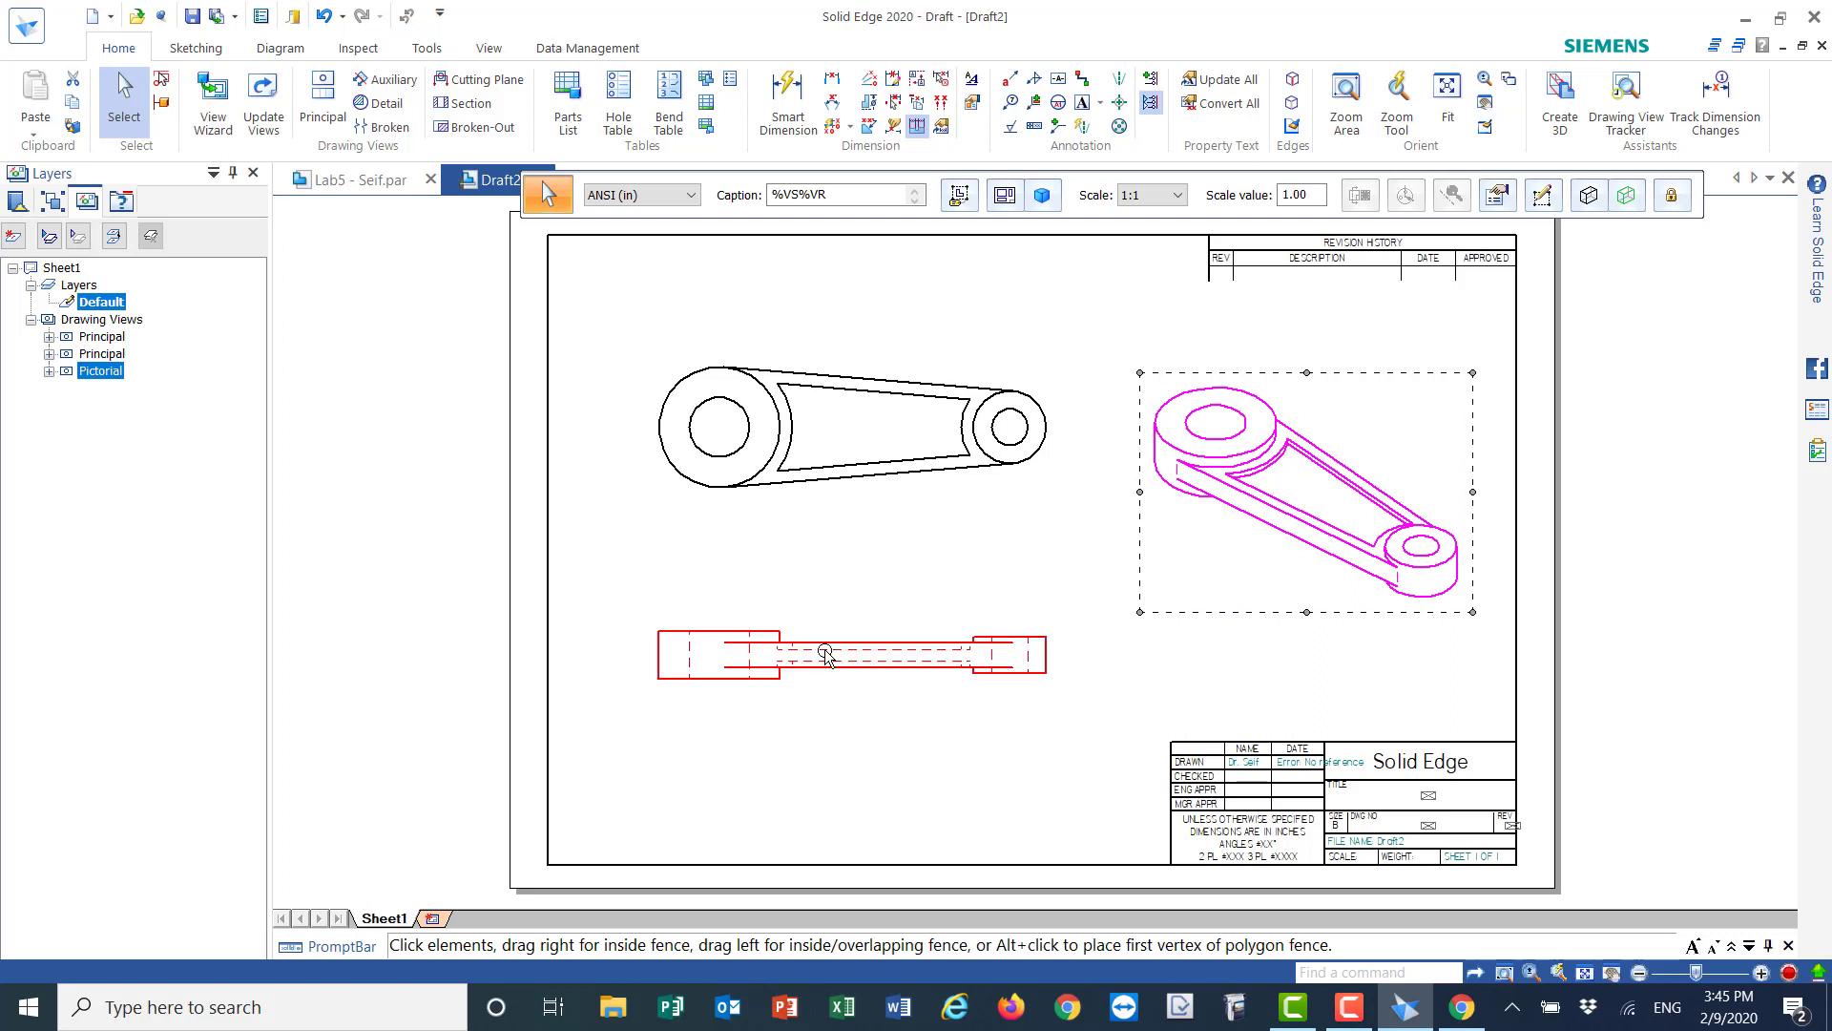
pyautogui.moveTo(1257, 483); pyautogui.dragTo(1274, 483)
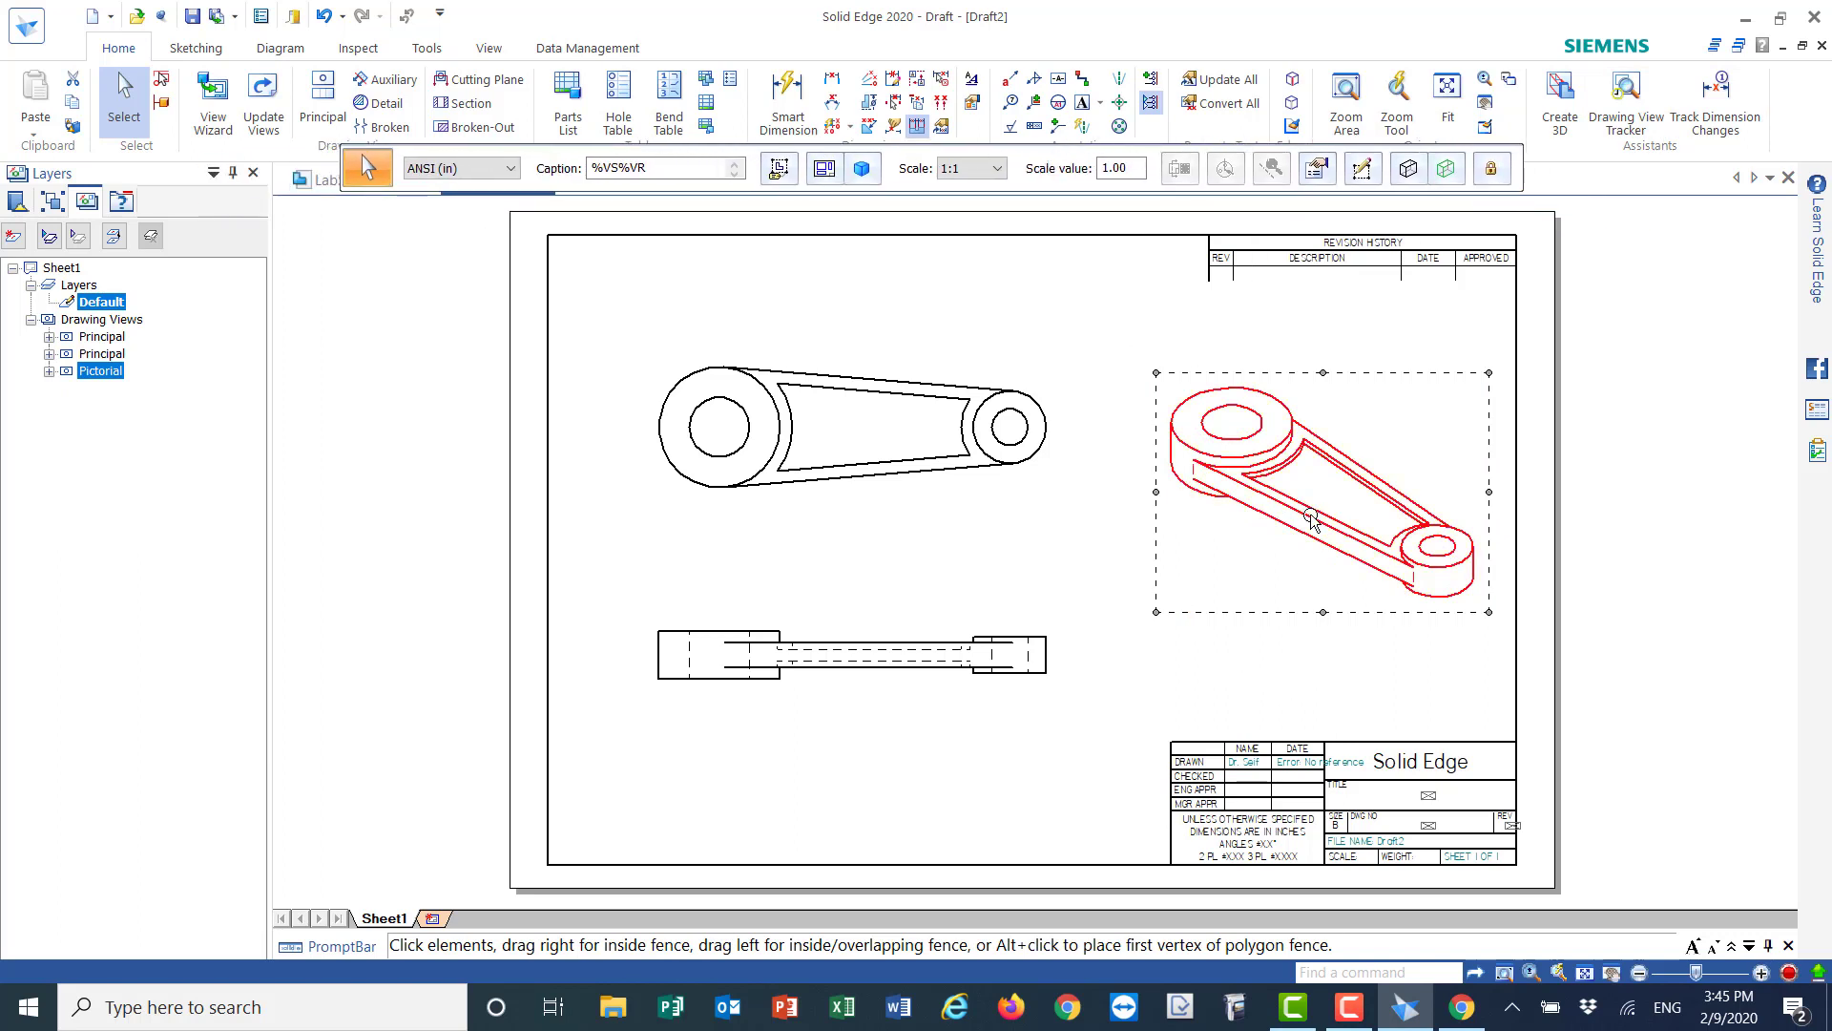
# - Set the pictorial view's shading to Grayscale Shaded with Edges and update the view
pyautogui.click(1409, 169)
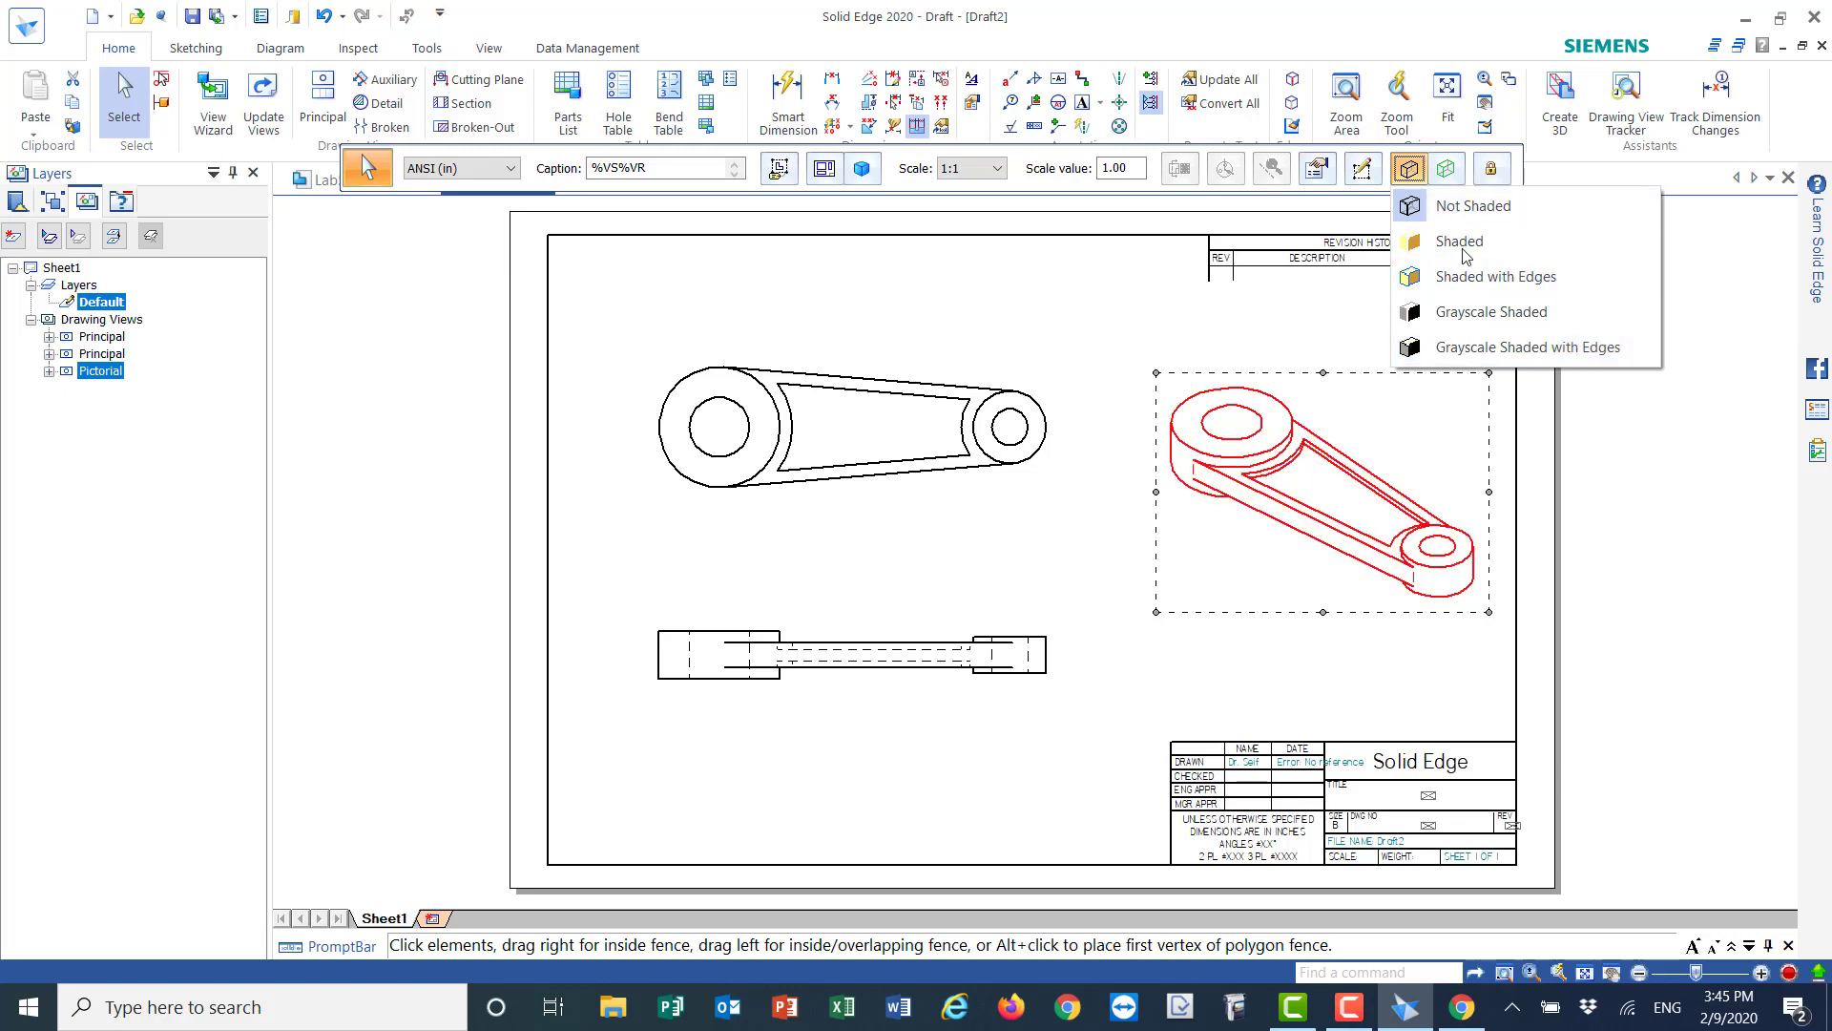
pyautogui.click(1478, 348)
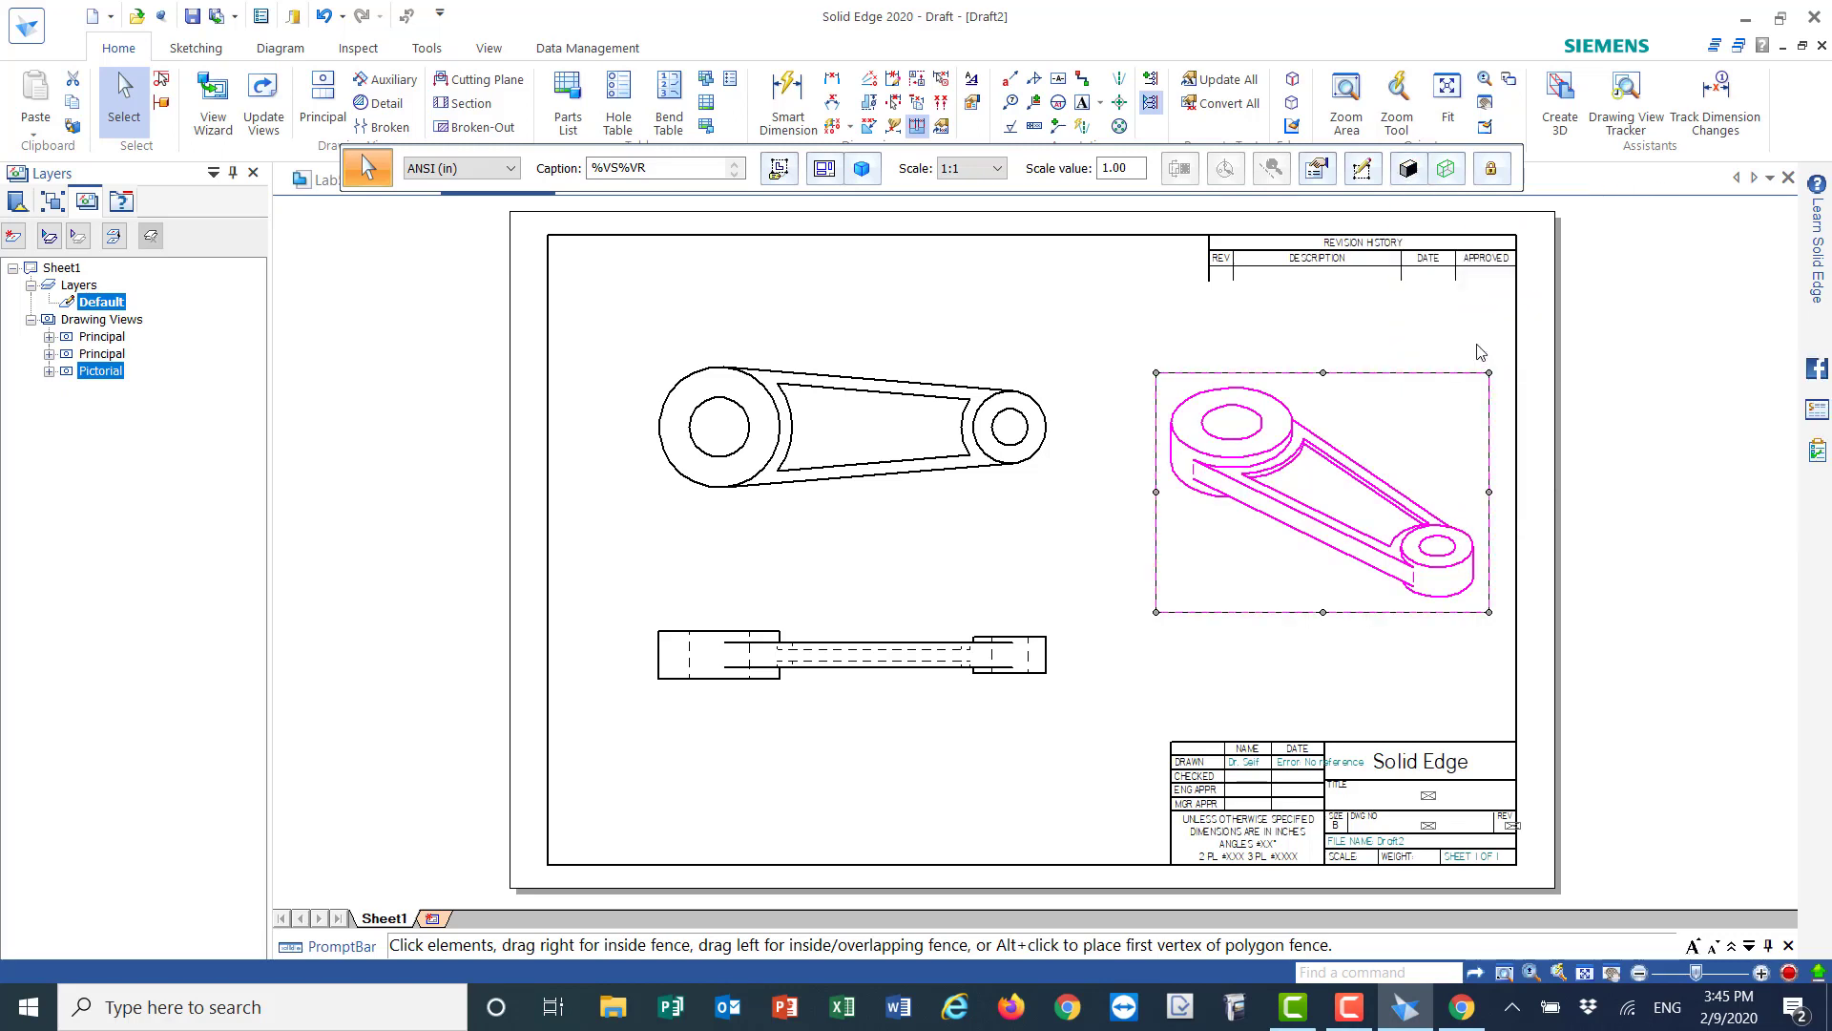
pyautogui.rightClick(1298, 458)
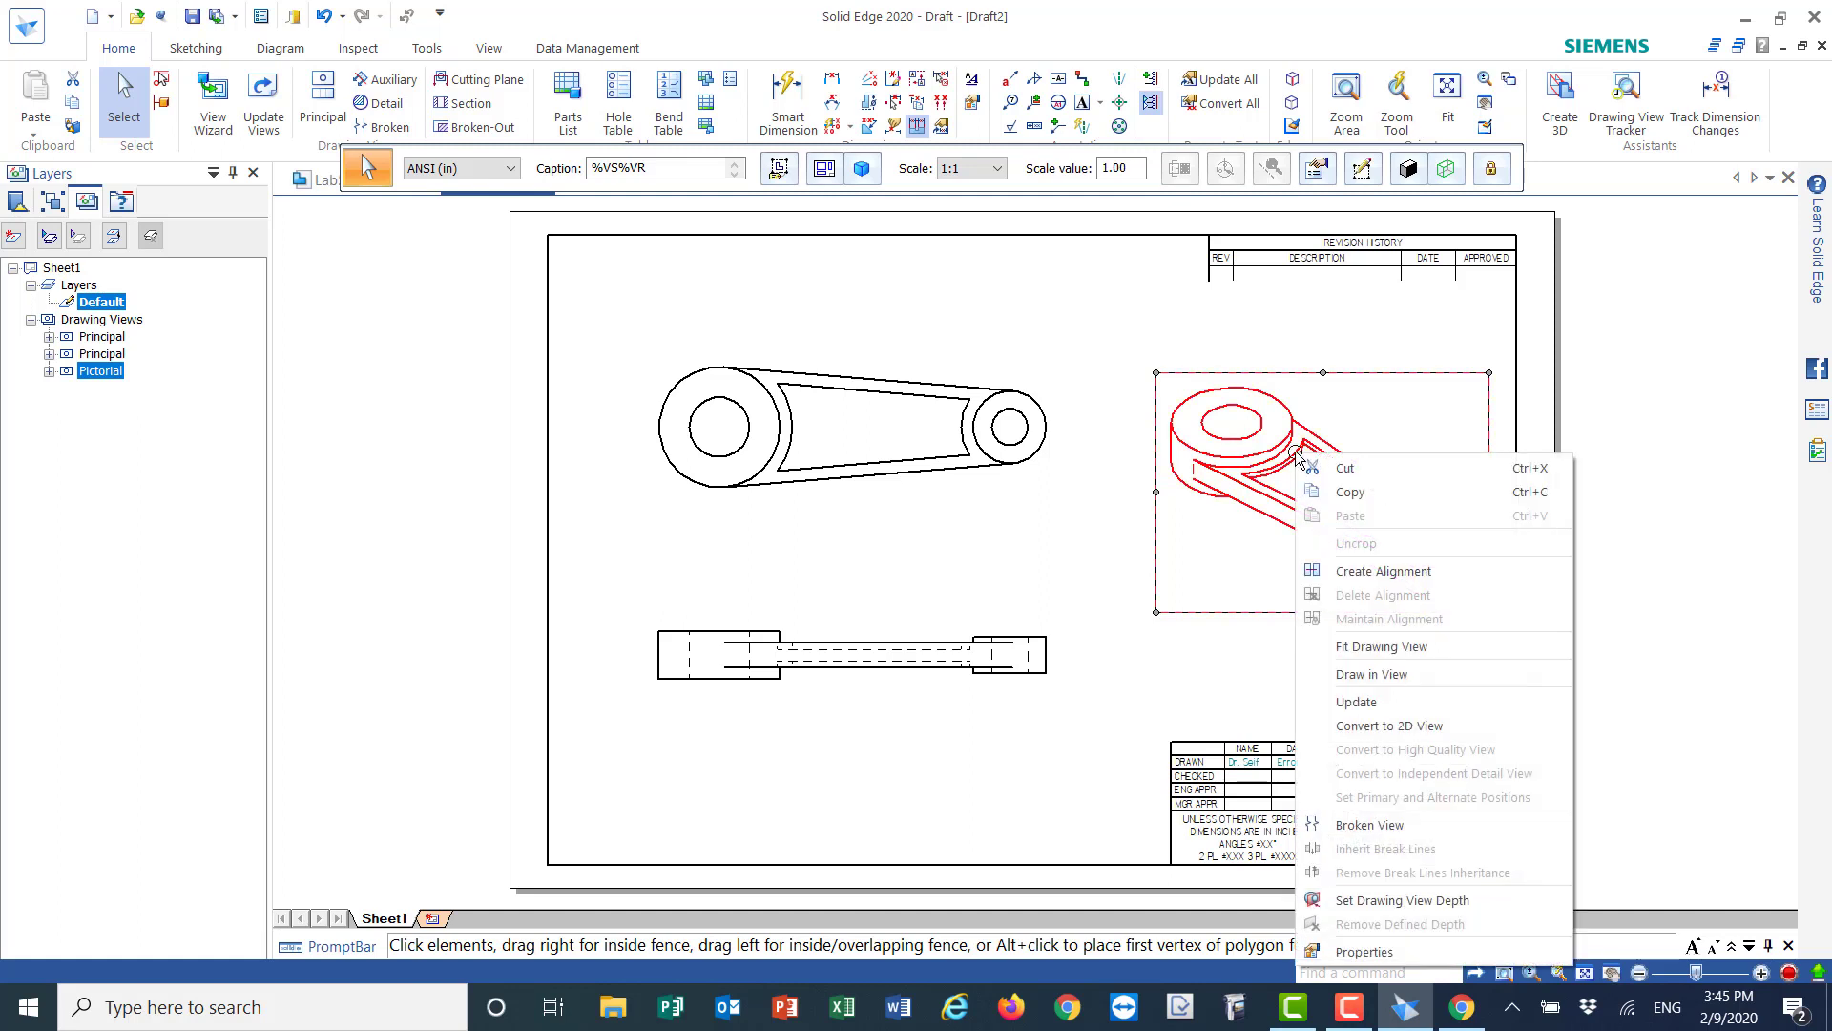
pyautogui.click(1358, 703)
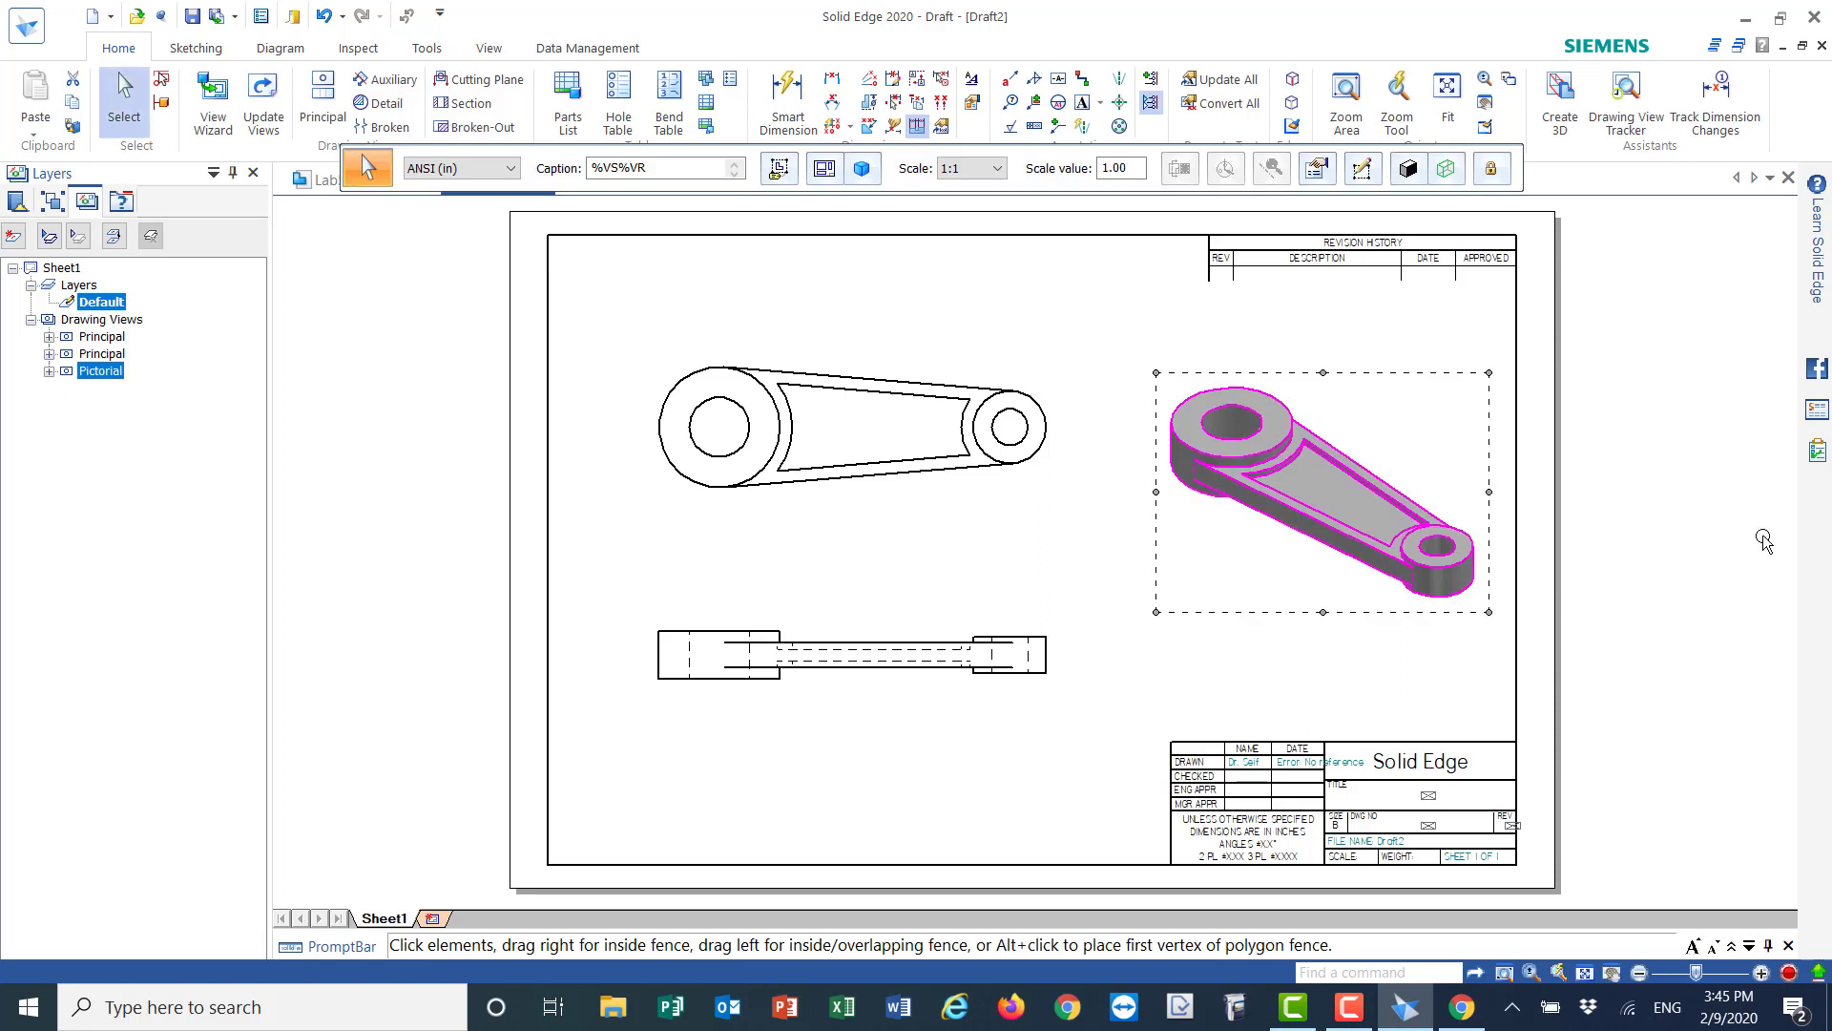
pyautogui.click(1692, 615)
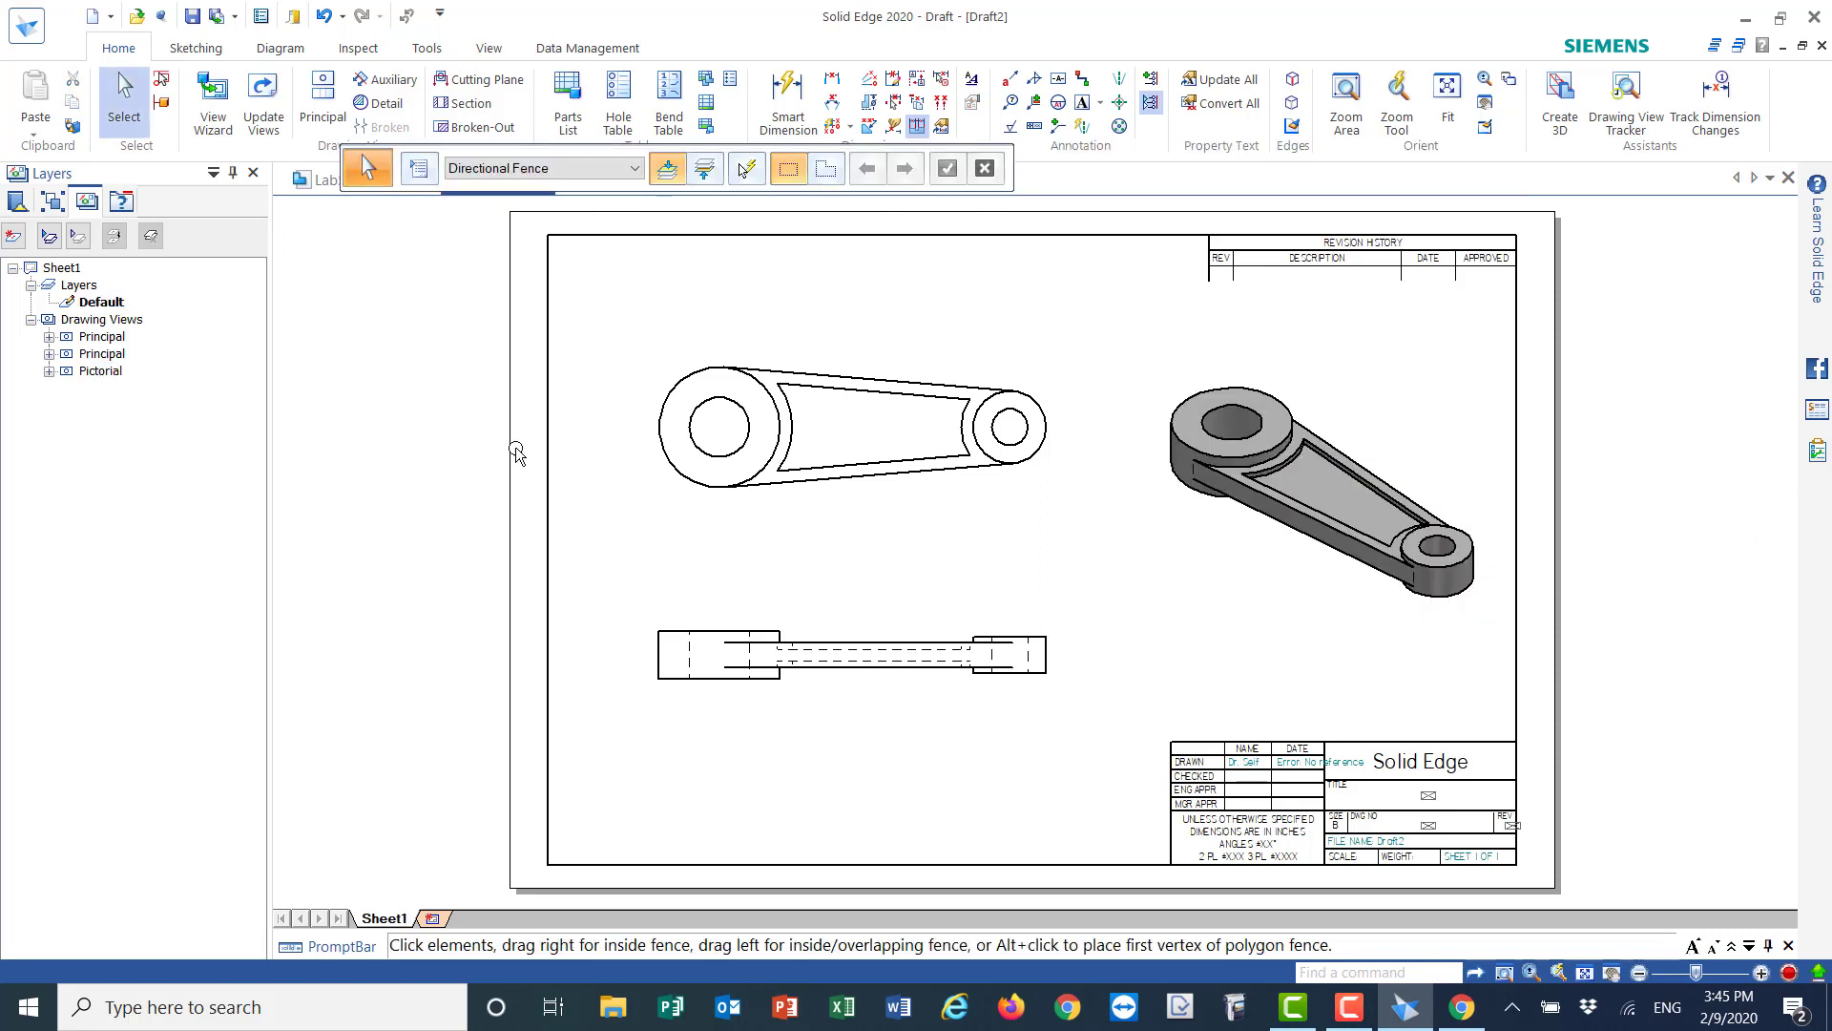
# - Try a Smart Dimension on the small end's thickness in the front view, and undo it
pyautogui.click(788, 96)
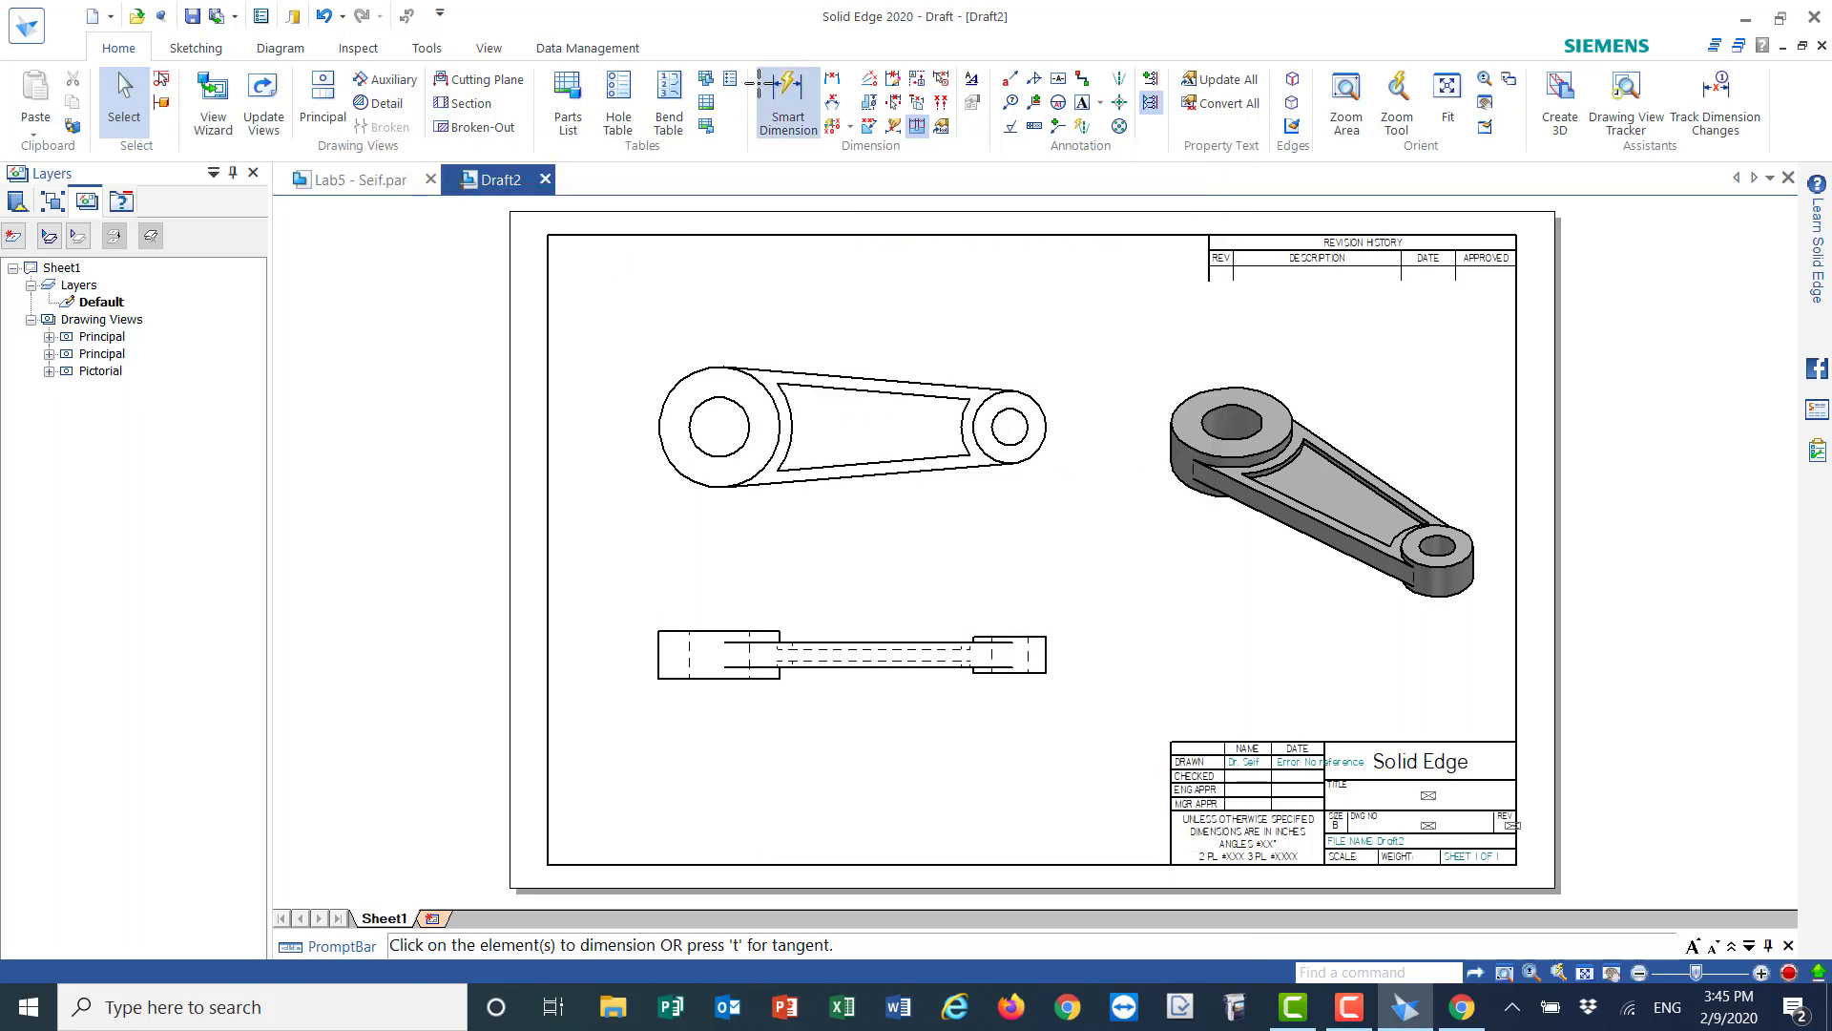
pyautogui.click(1047, 652)
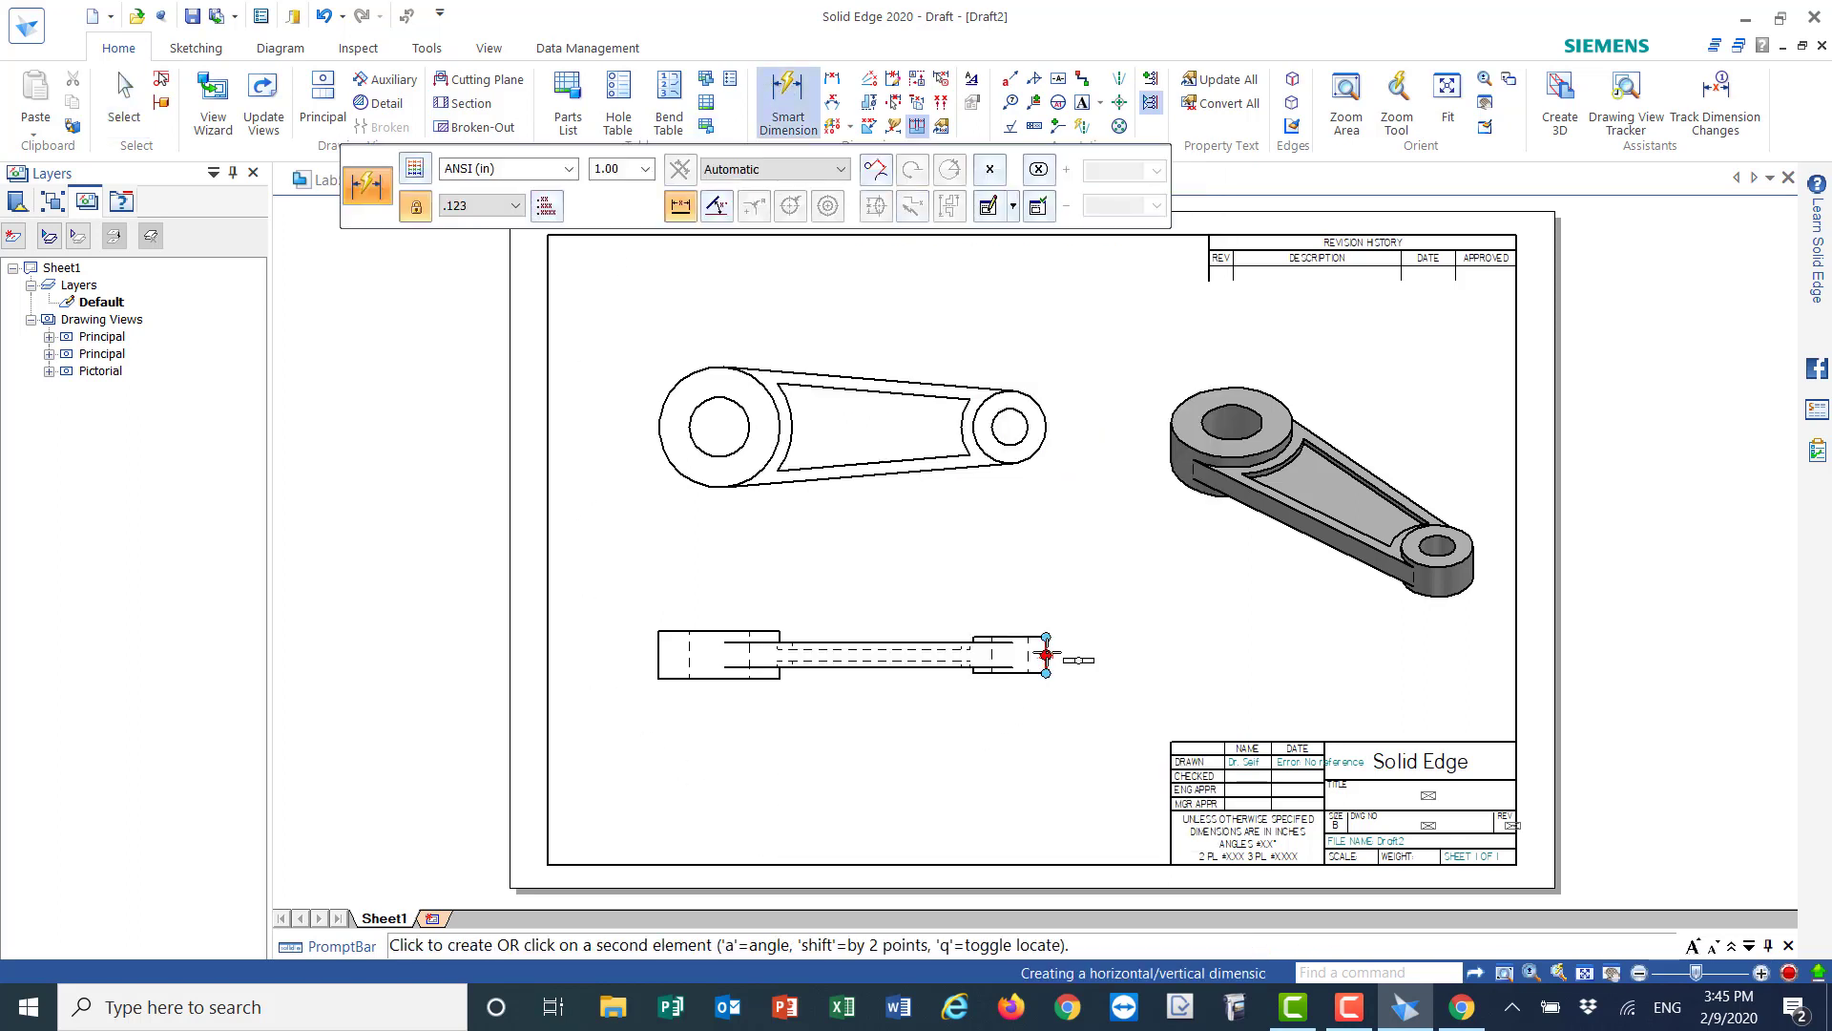
pyautogui.rightClick(1098, 655)
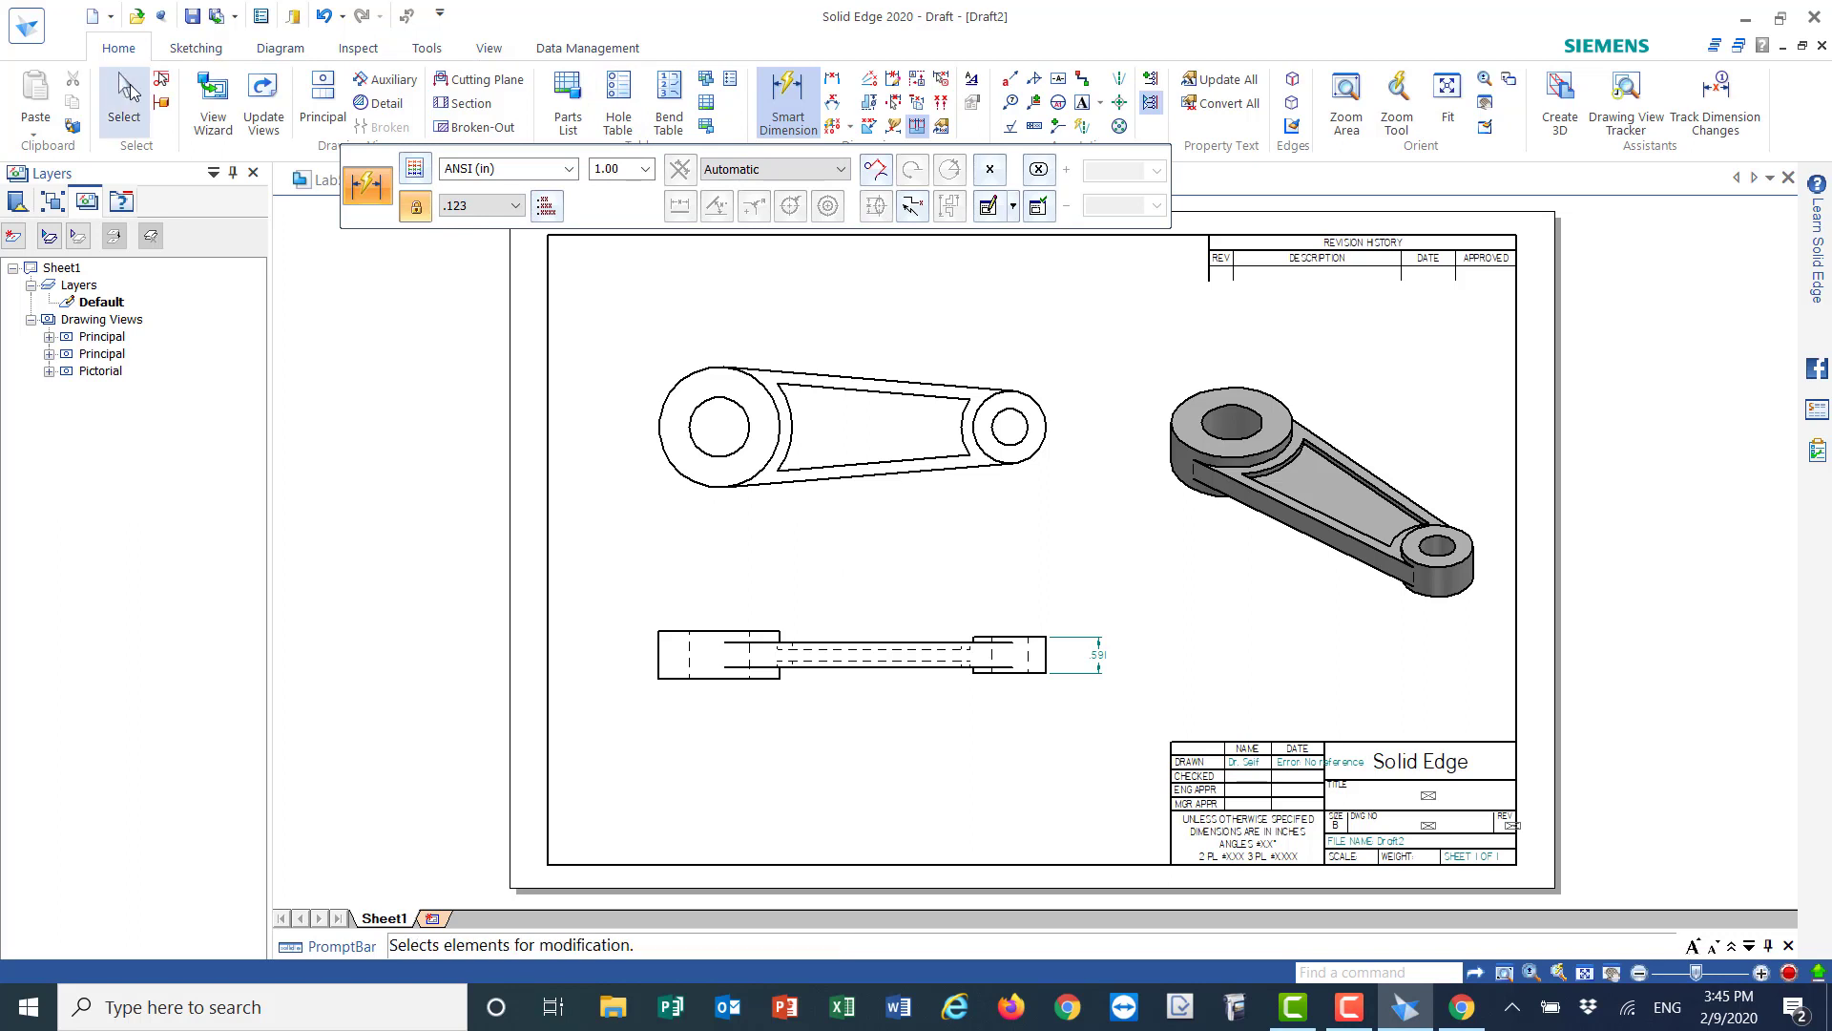
pyautogui.click(325, 16)
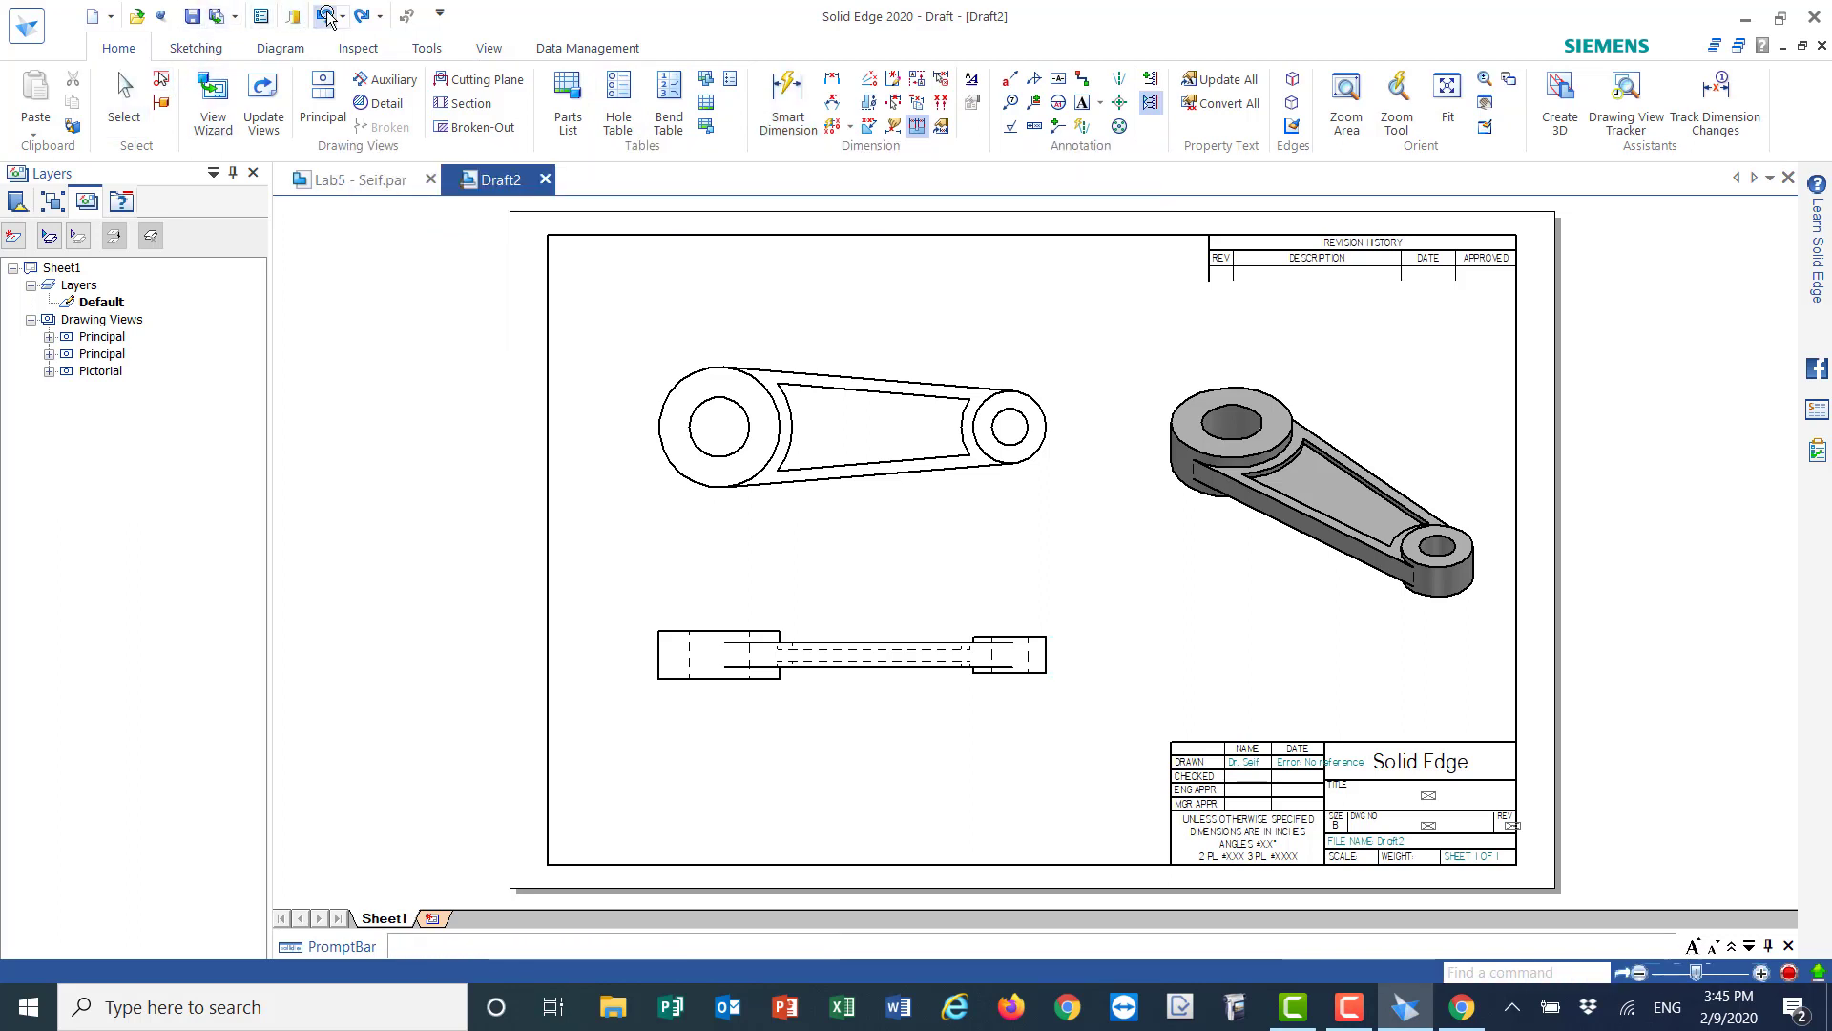
# - Set the Smart Dimension text scale to 1.75
pyautogui.click(788, 93)
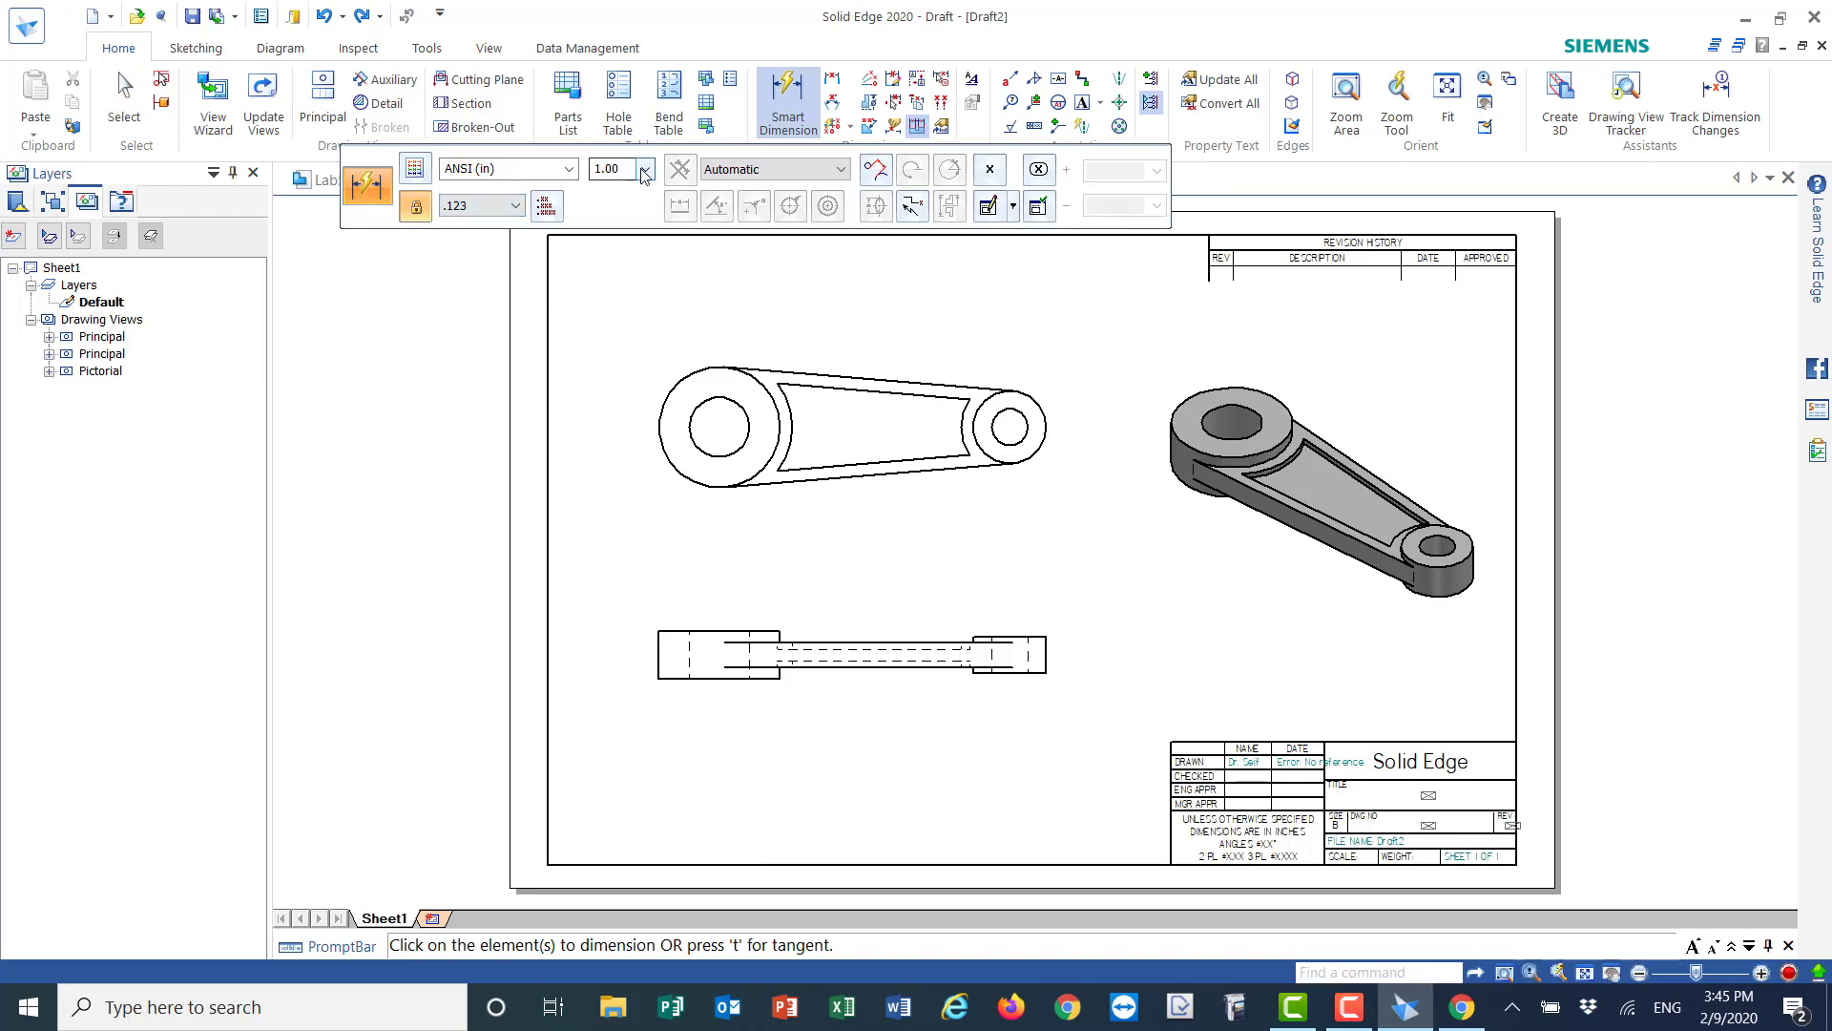
pyautogui.click(644, 171)
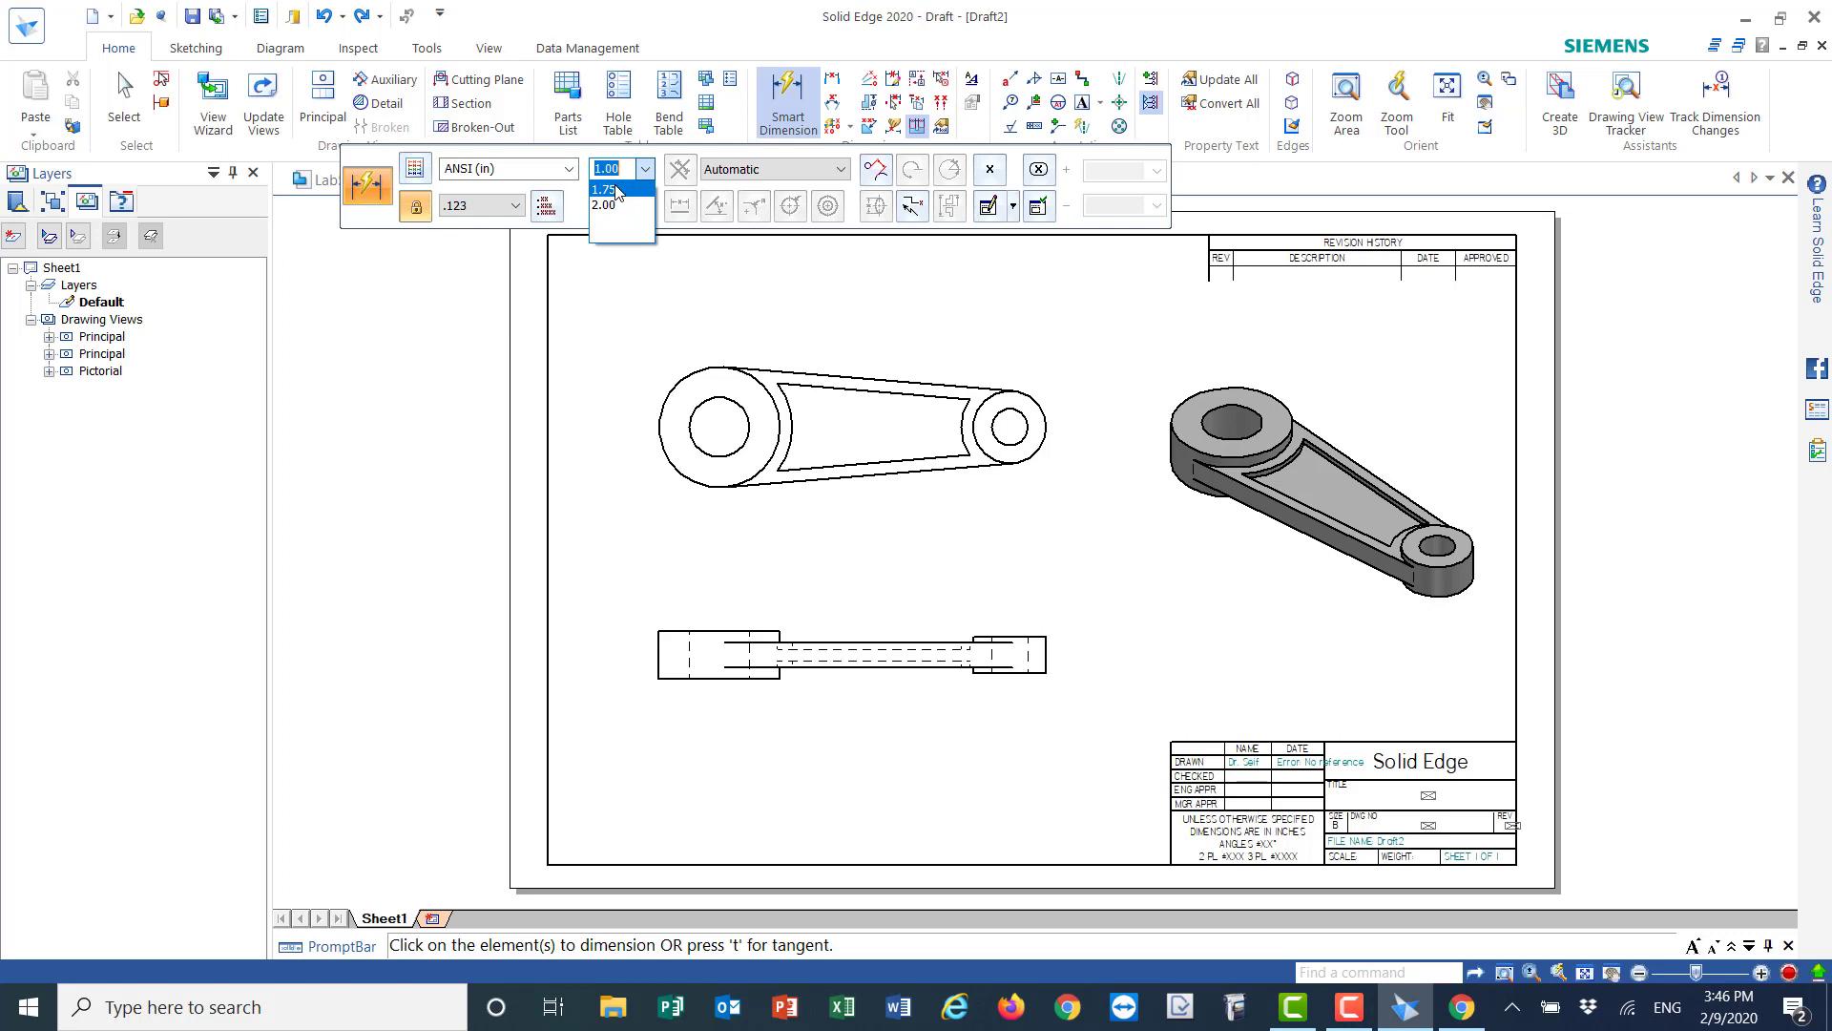
pyautogui.click(610, 191)
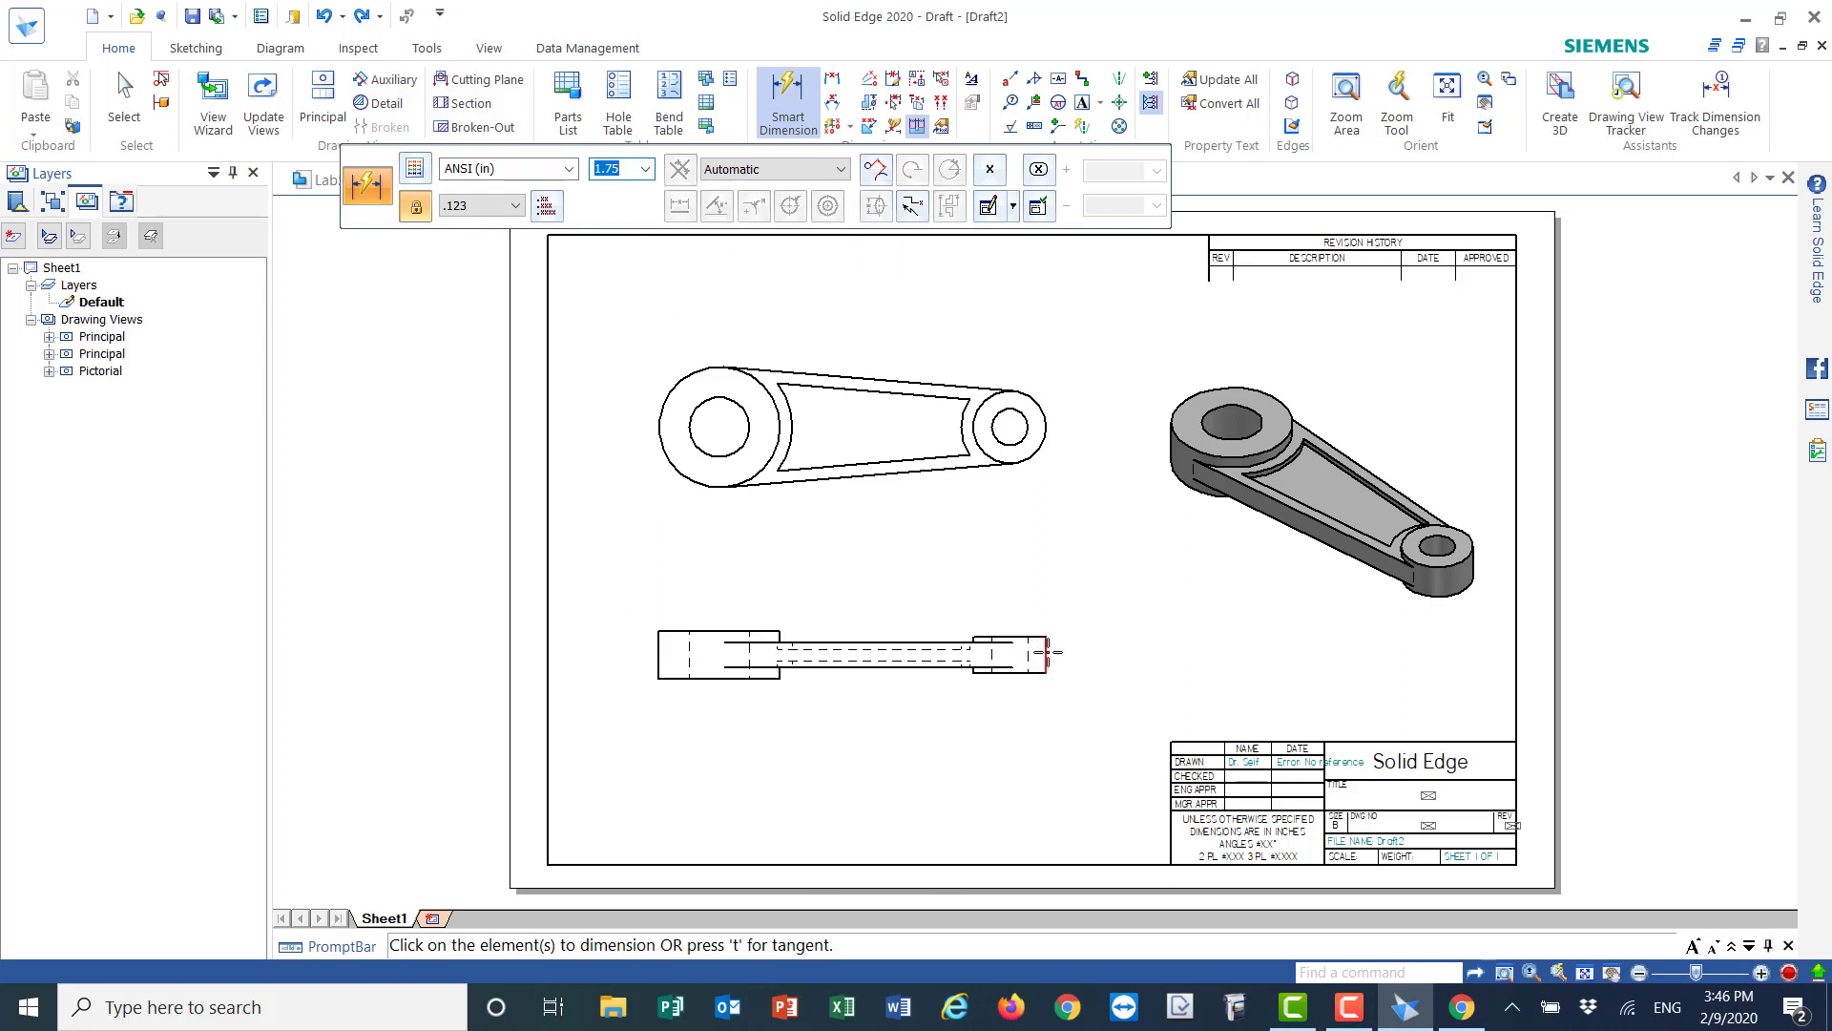
# - Try dimensioning the small end's thickness in the front view with the ANSI (in) style, and undo that dimension
pyautogui.click(1047, 653)
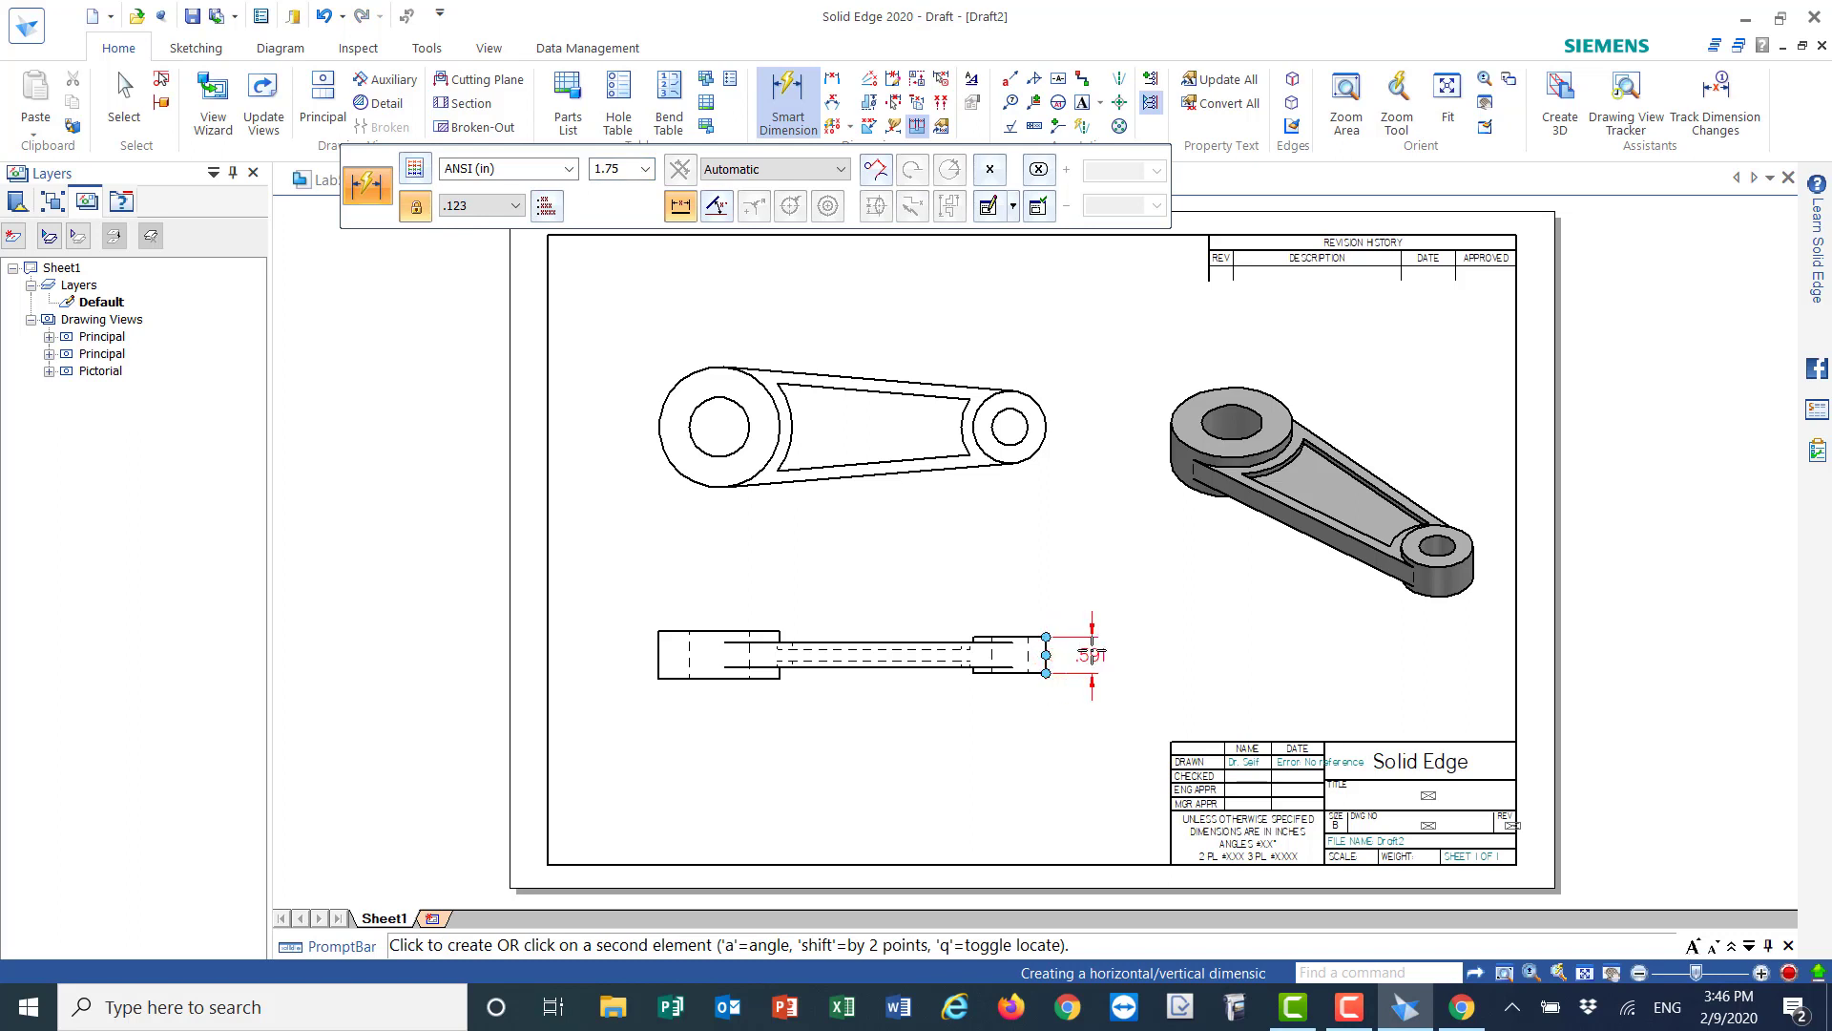
pyautogui.click(1091, 655)
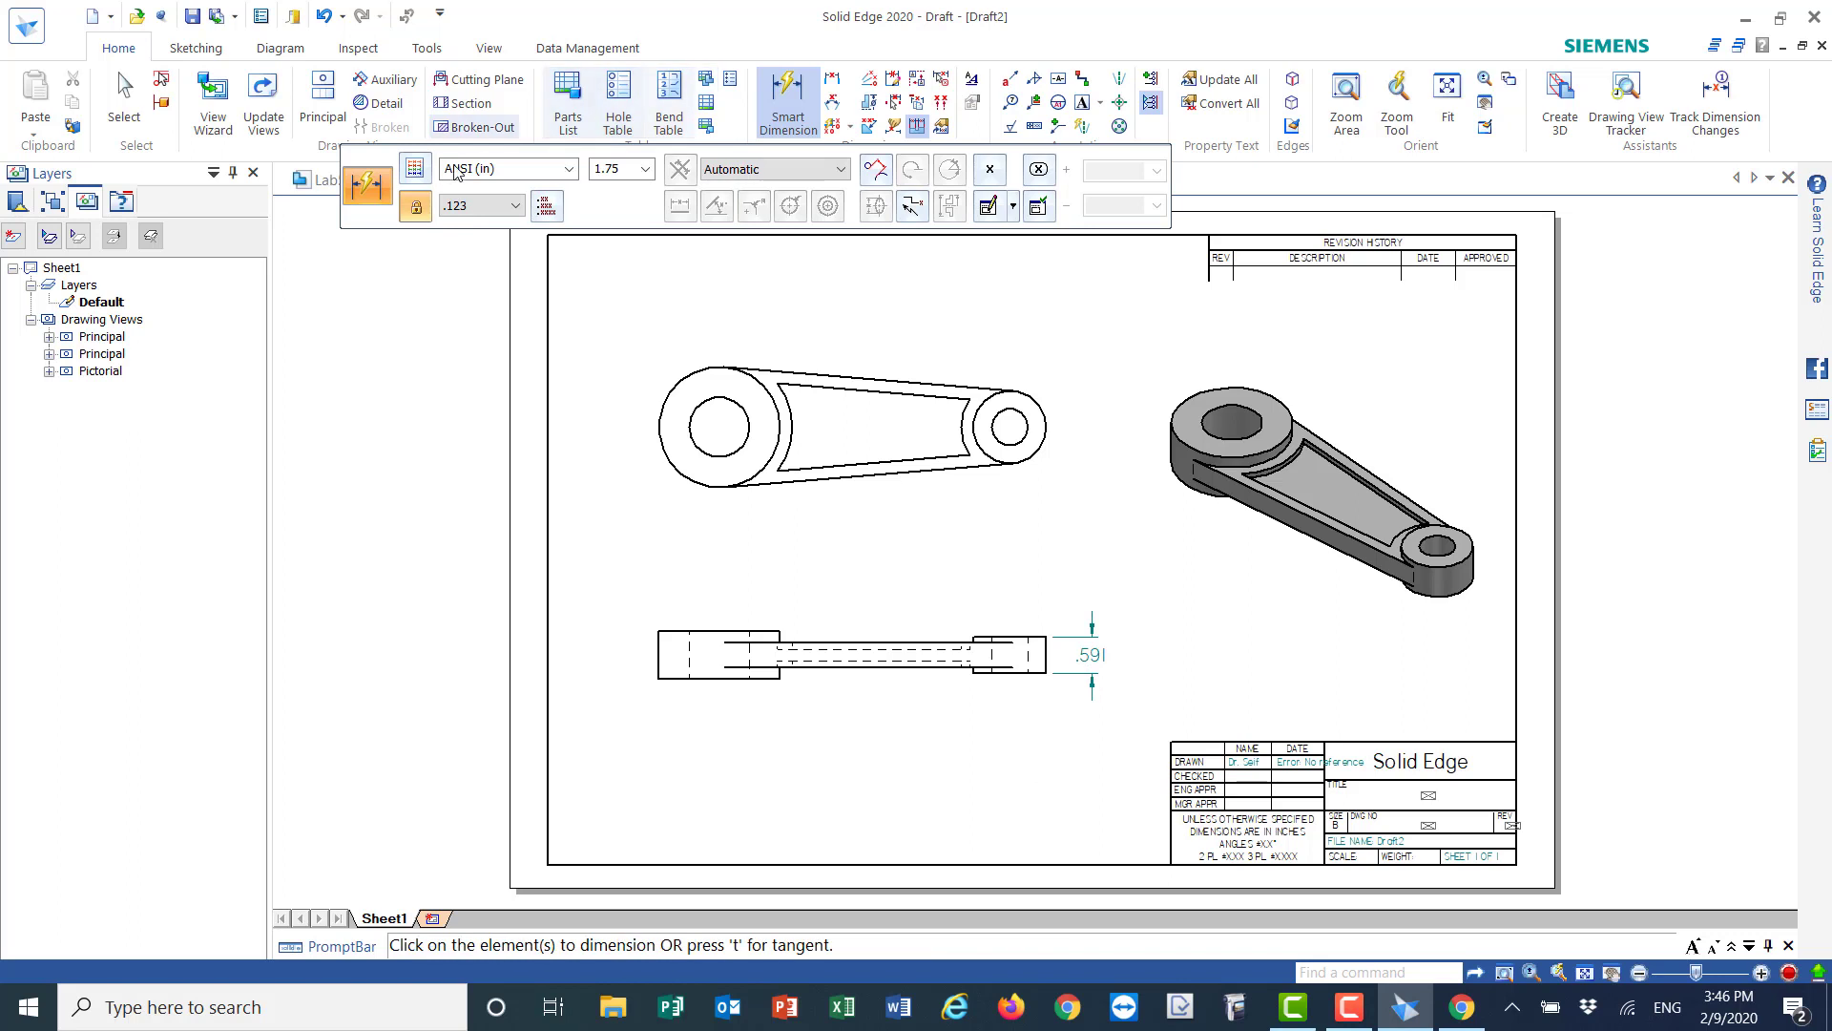
pyautogui.click(569, 170)
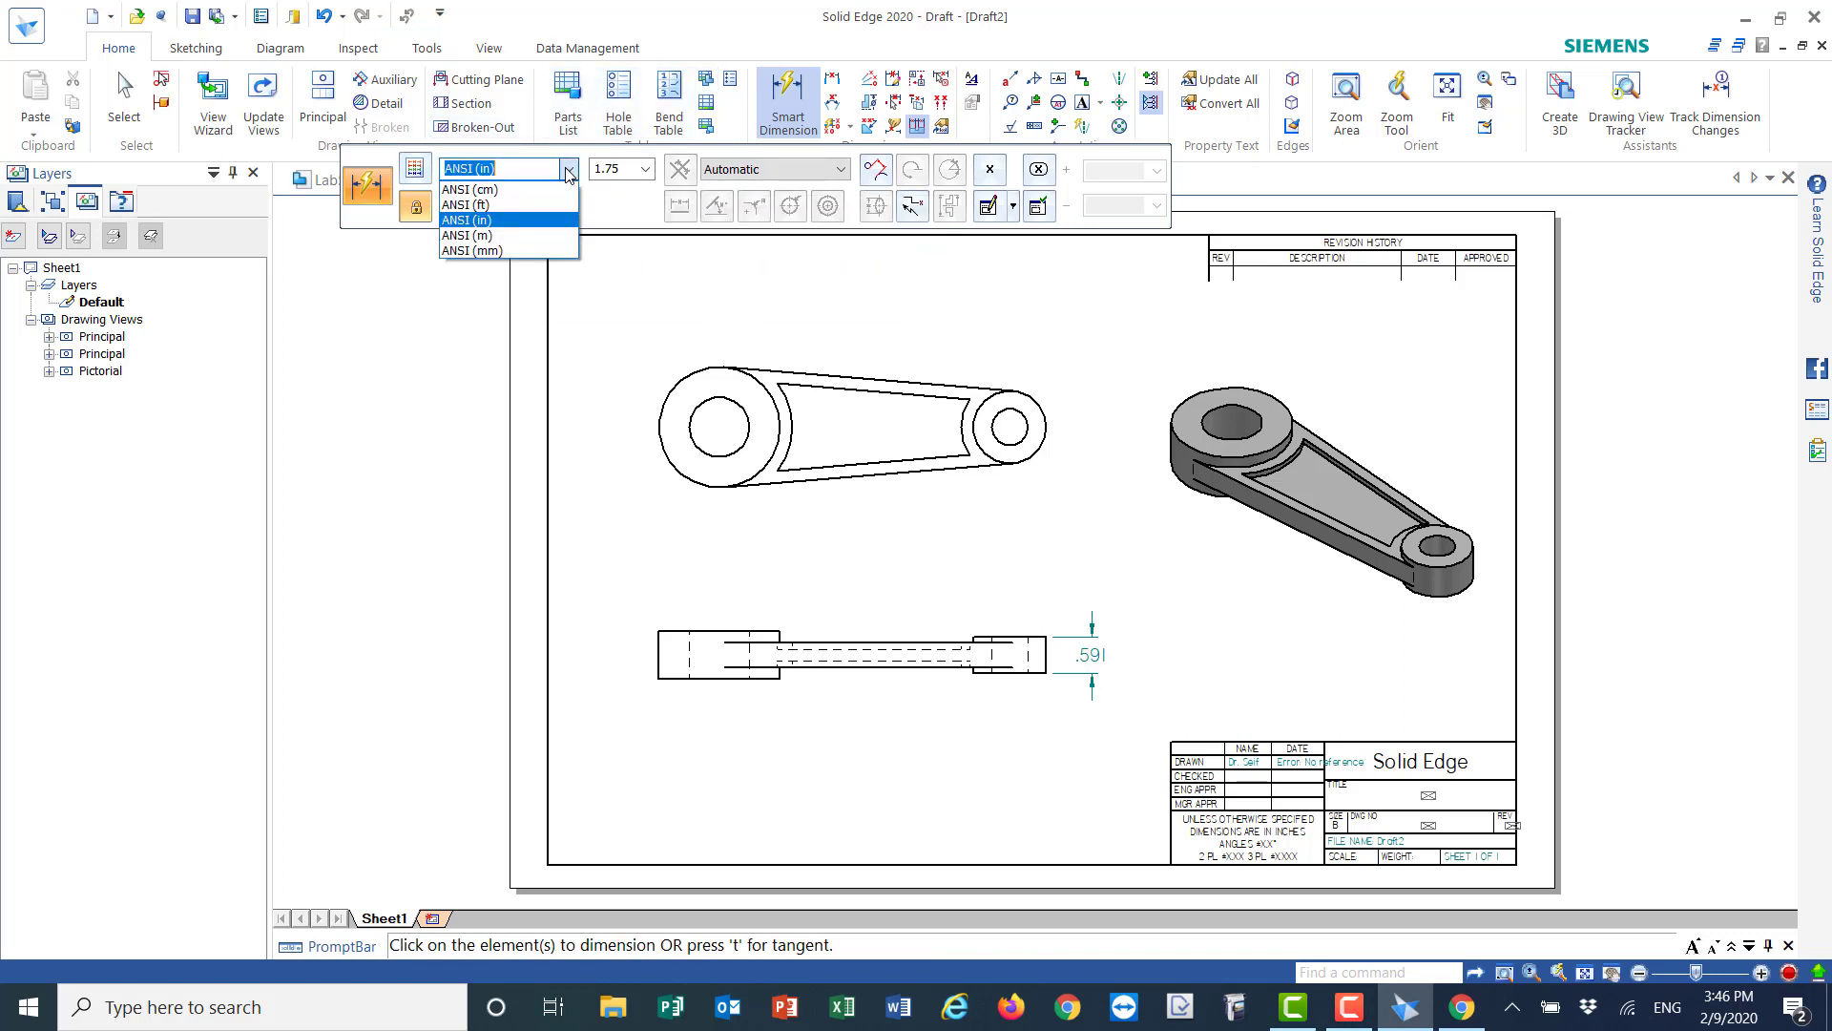
pyautogui.press('Down')
pyautogui.press('Down')
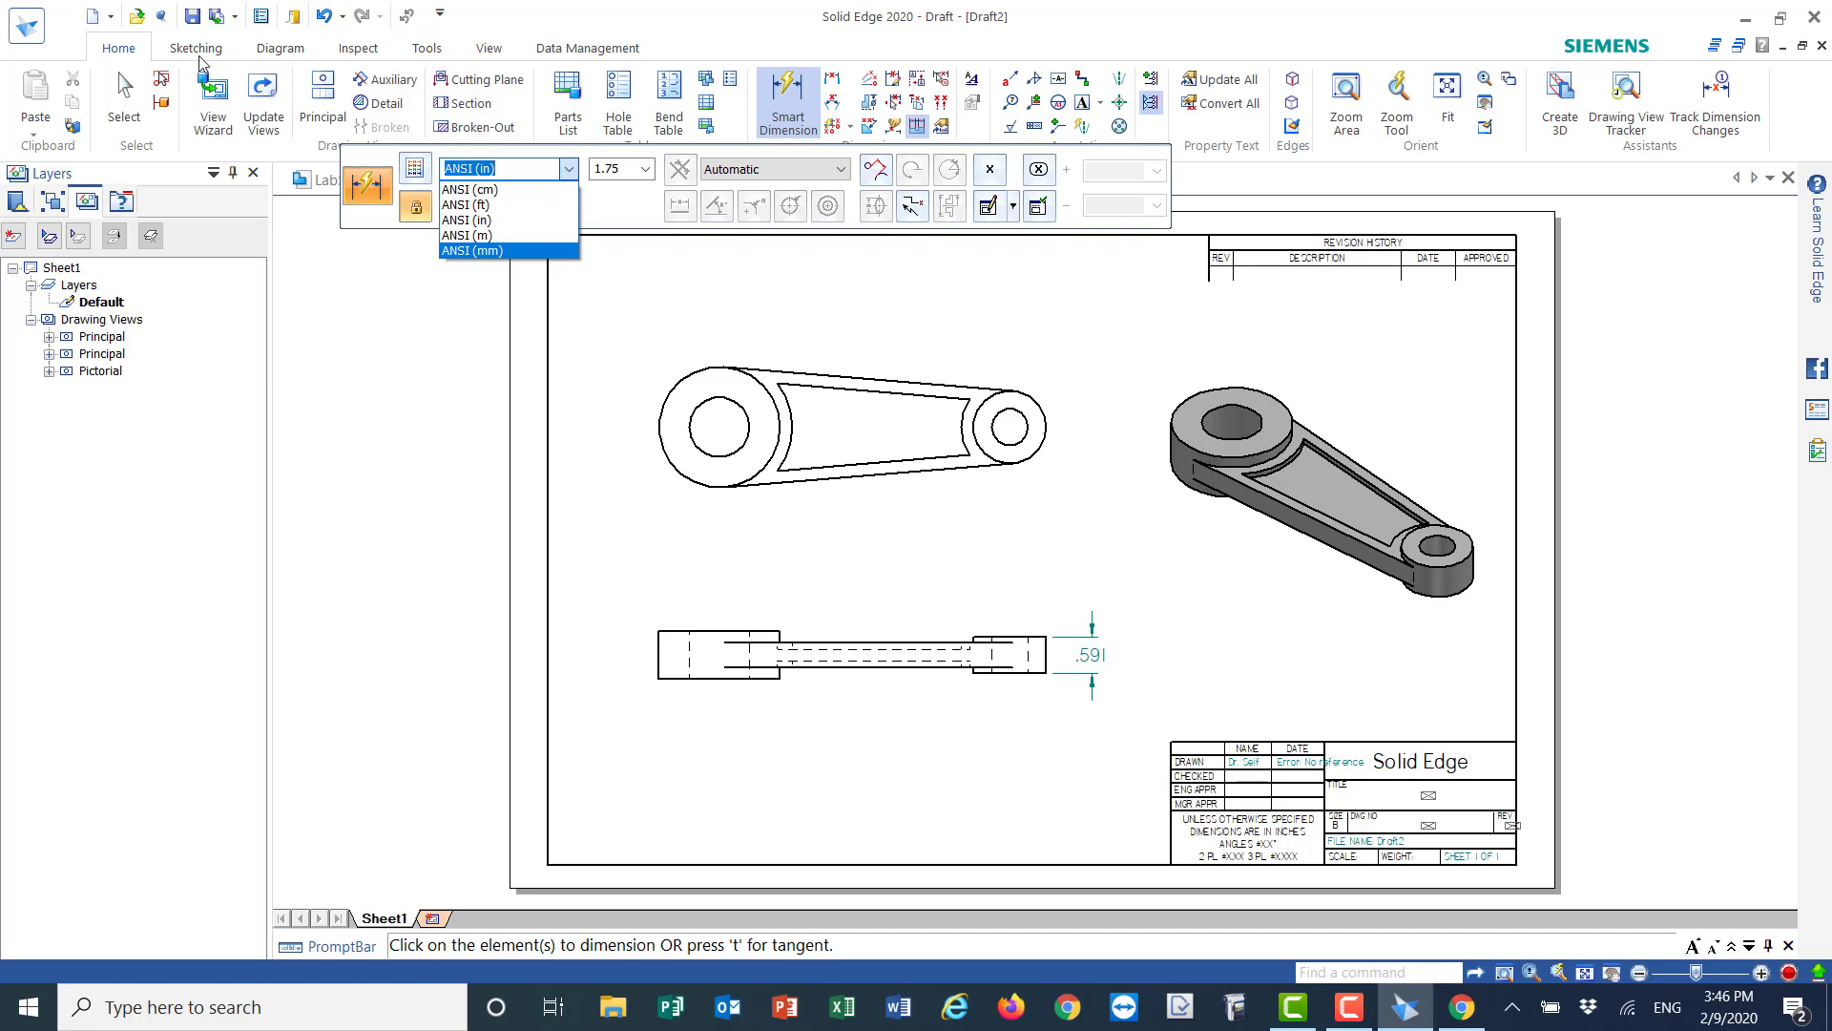
pyautogui.click(325, 19)
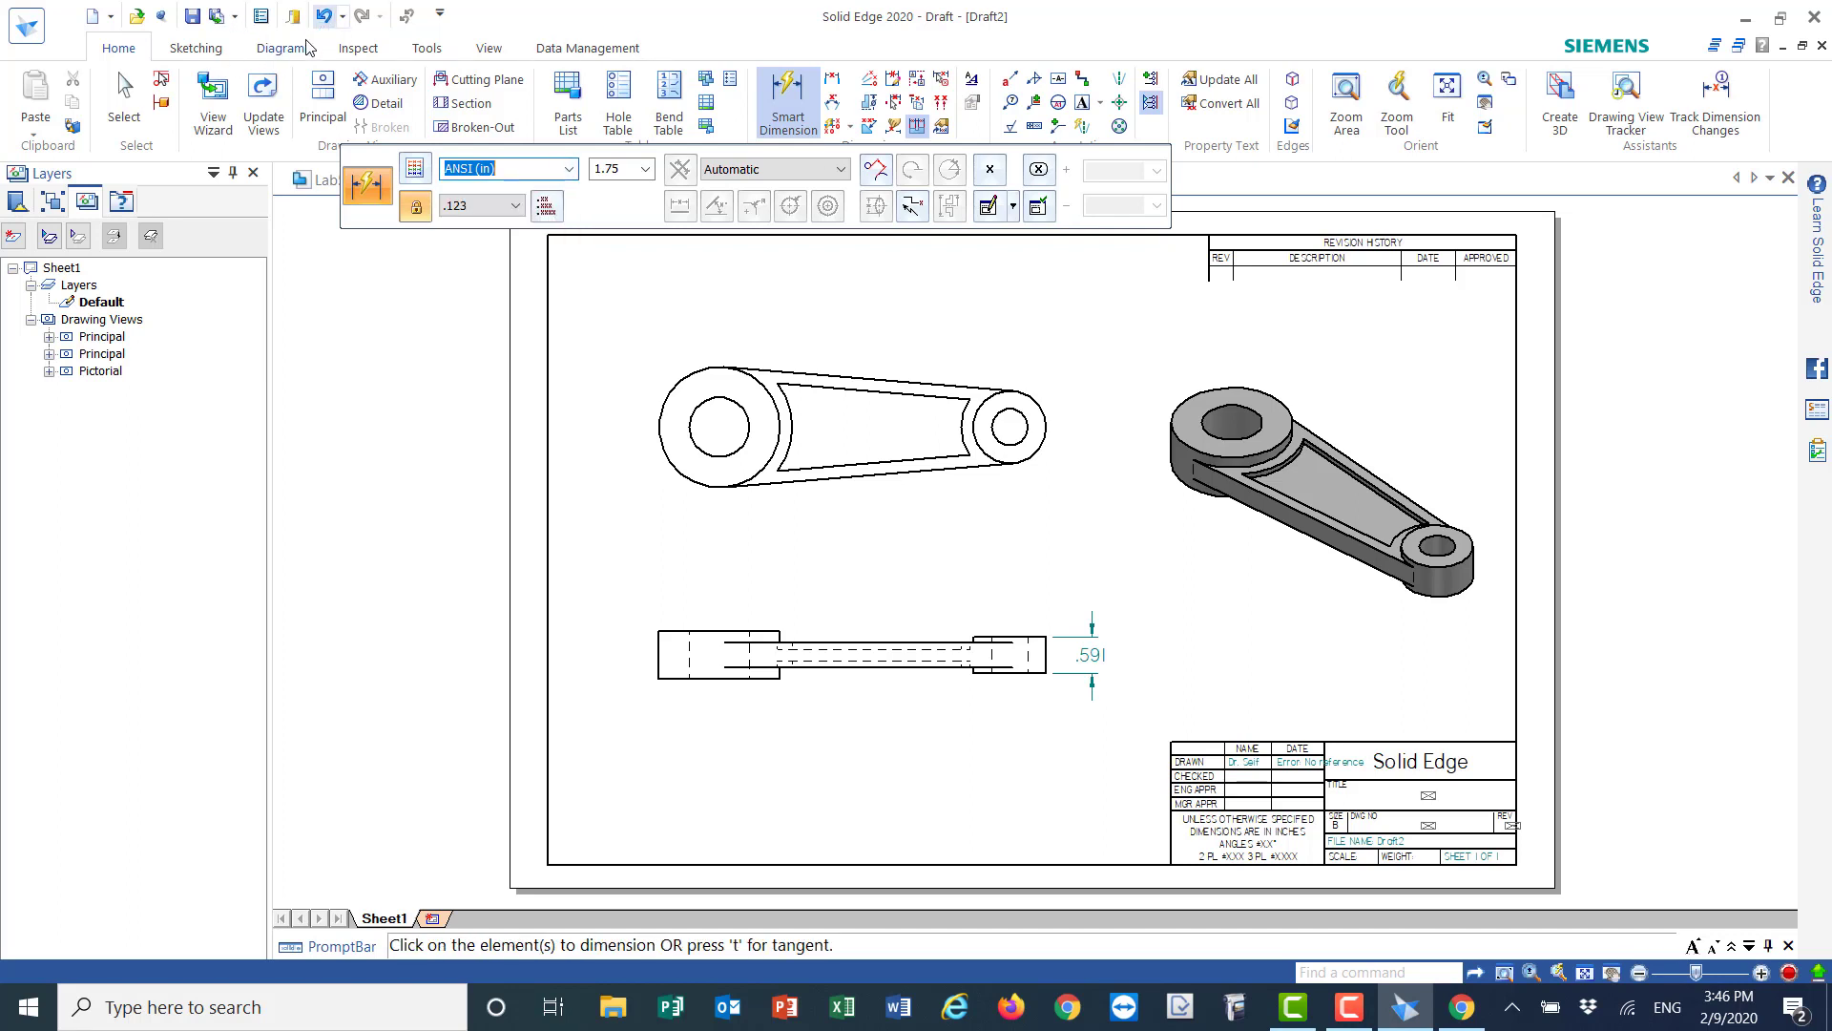
pyautogui.click(325, 19)
pyautogui.click(325, 19)
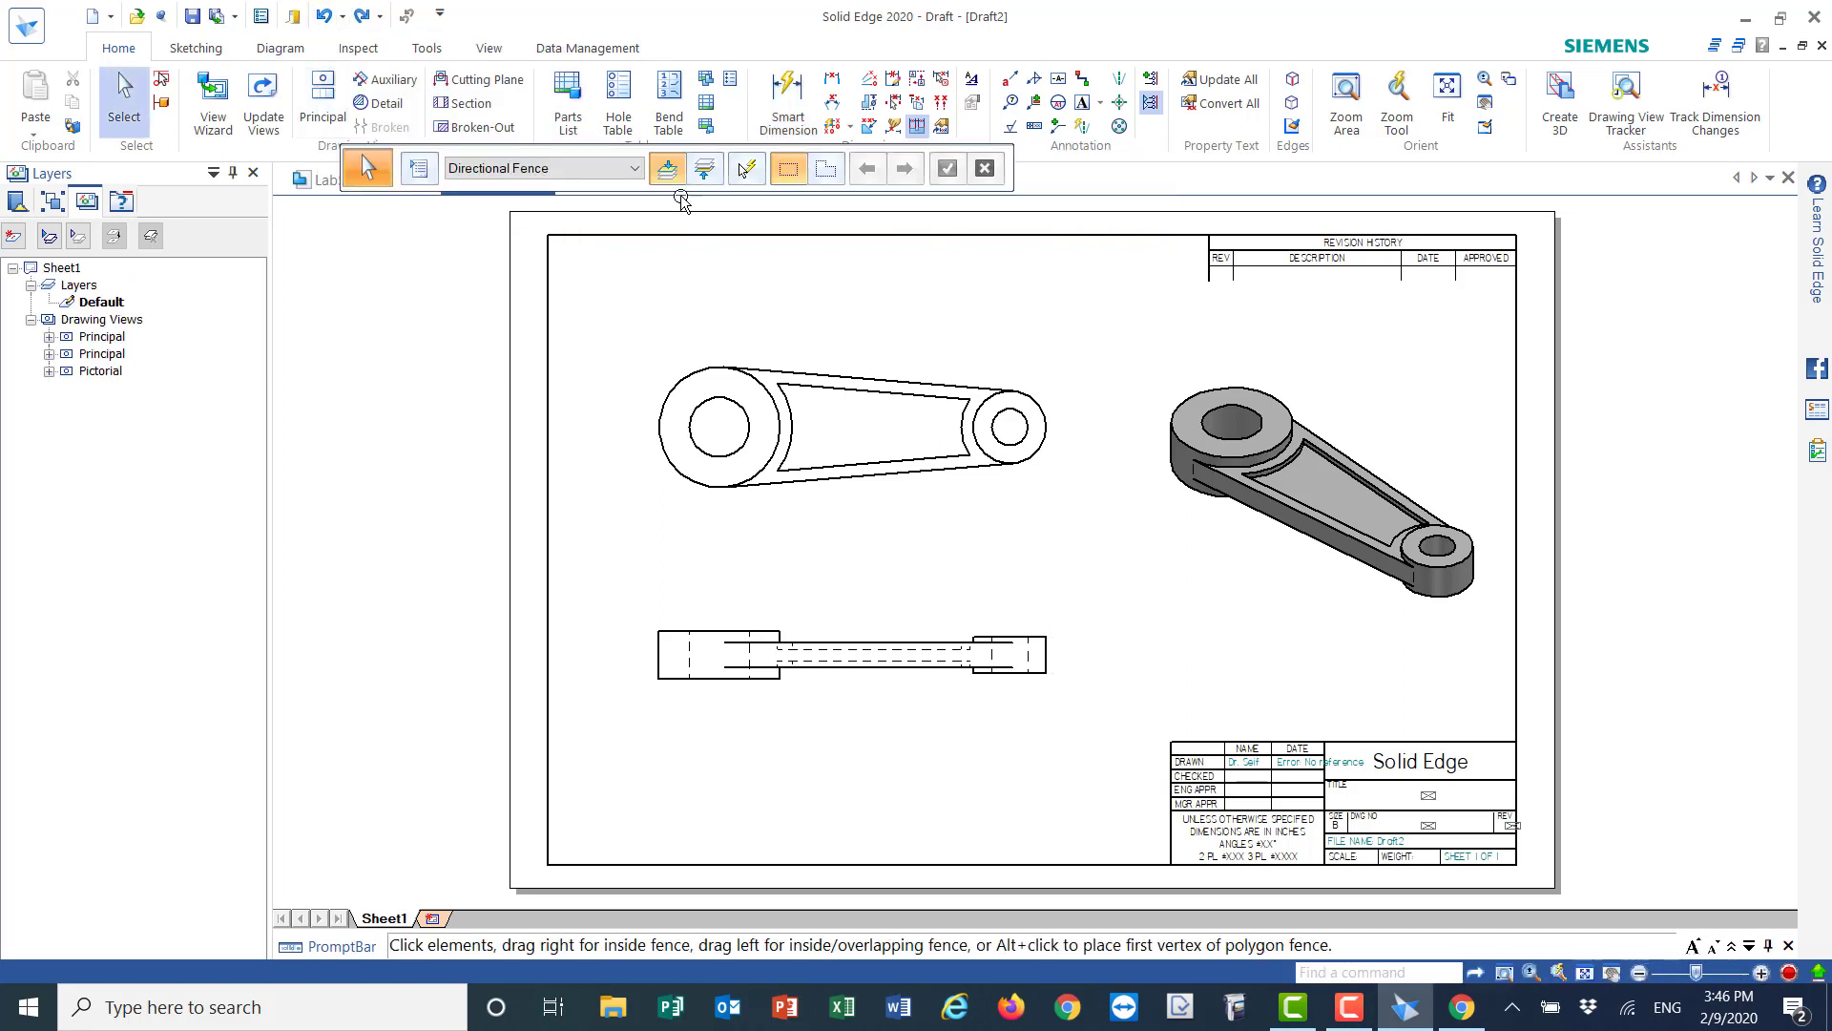
# - Dimension the small end's thickness in the front view using the ANSI (mm) dimension style
pyautogui.click(789, 96)
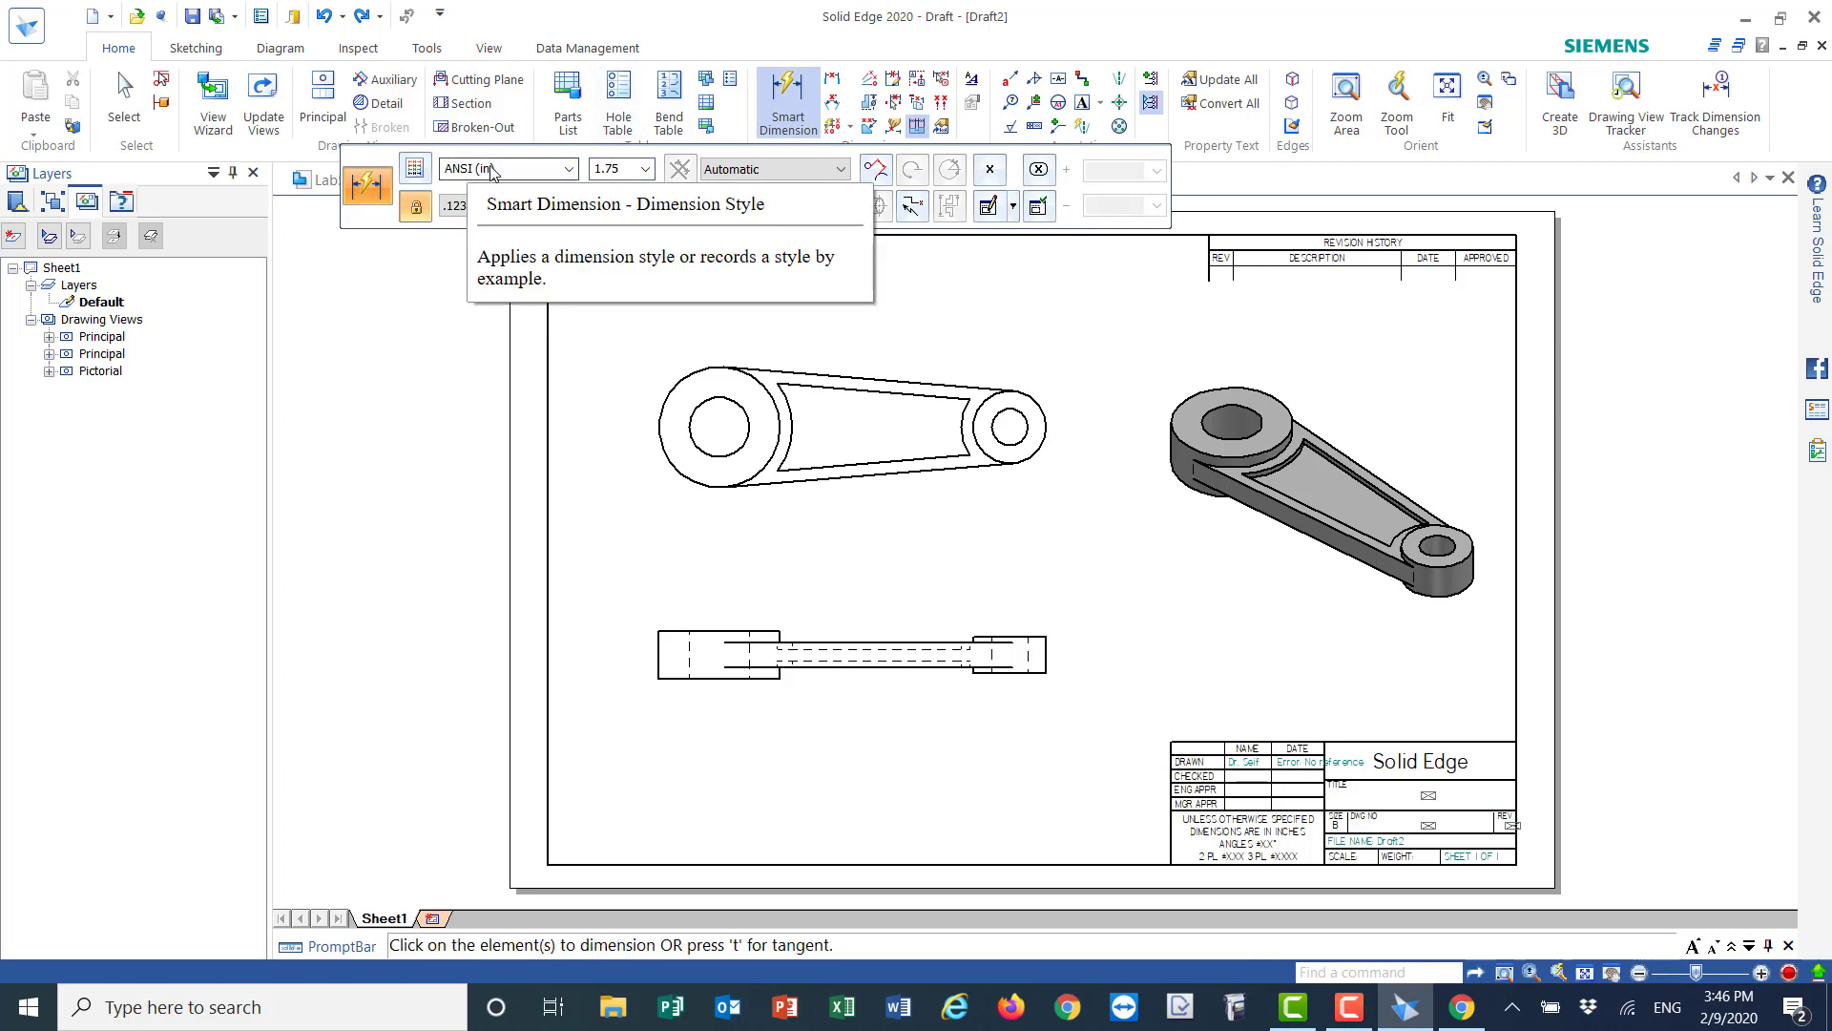
pyautogui.click(569, 169)
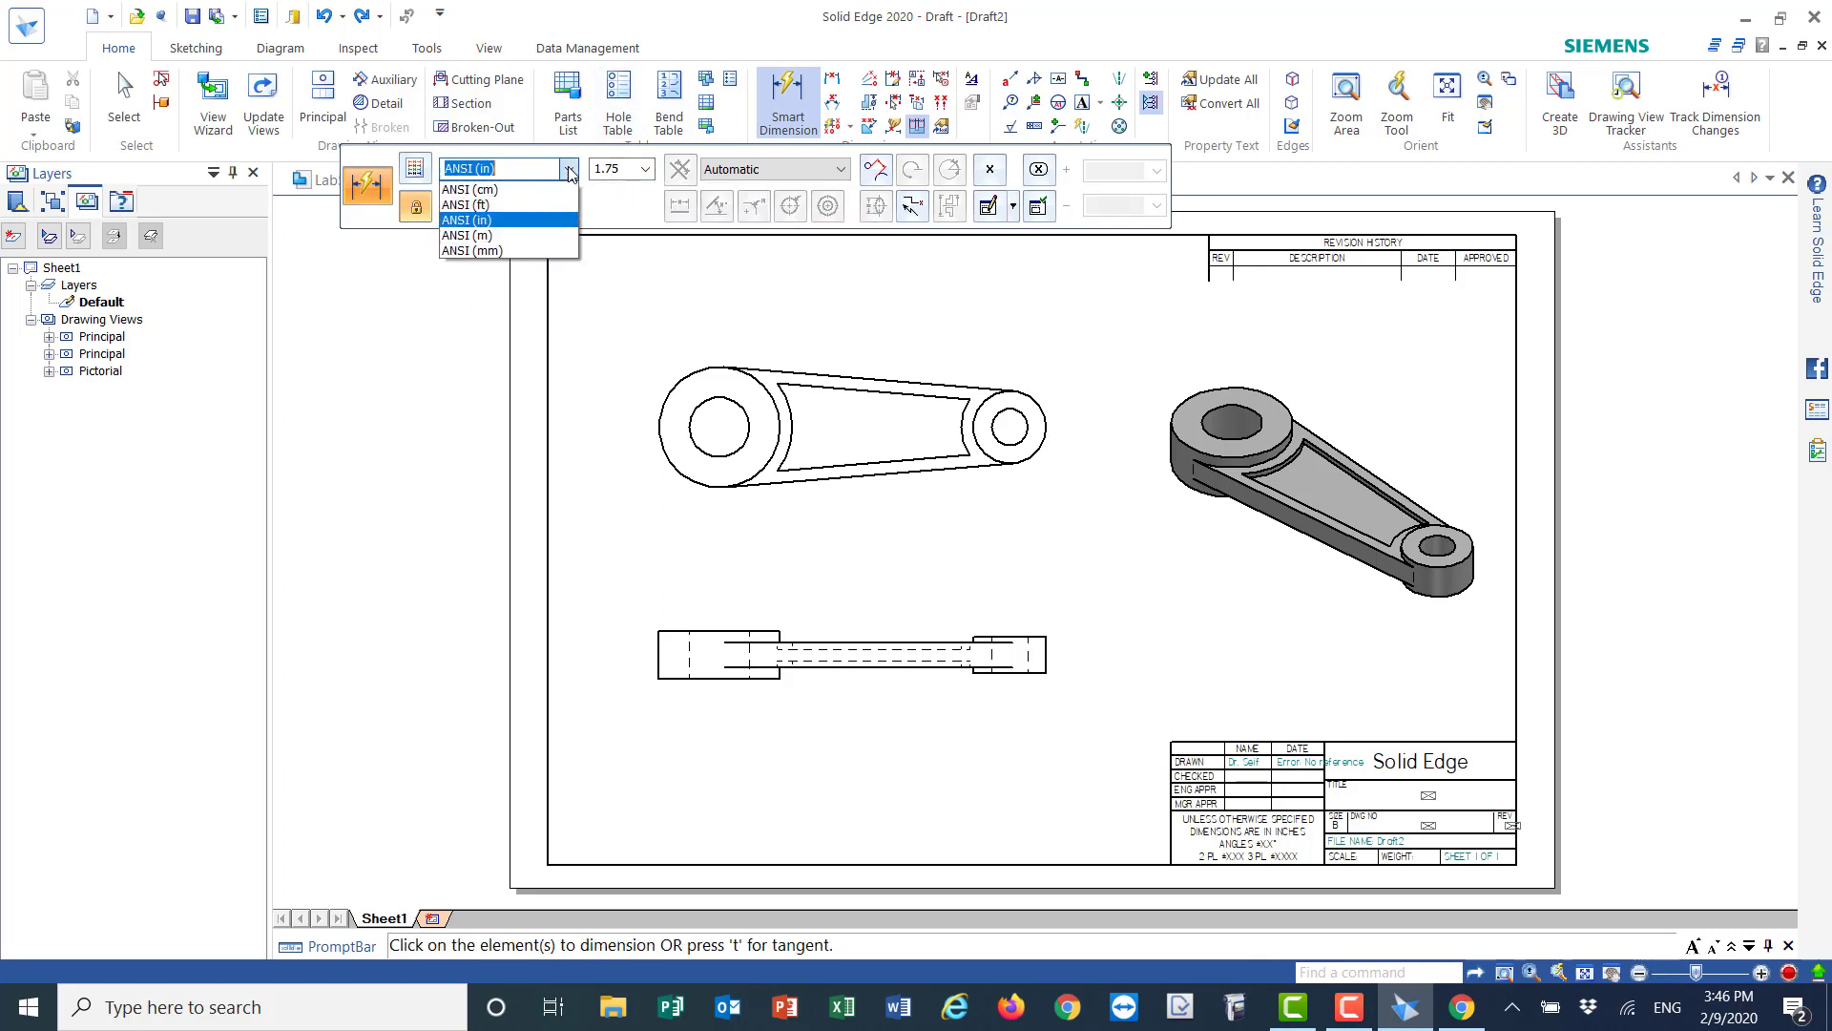
pyautogui.click(470, 251)
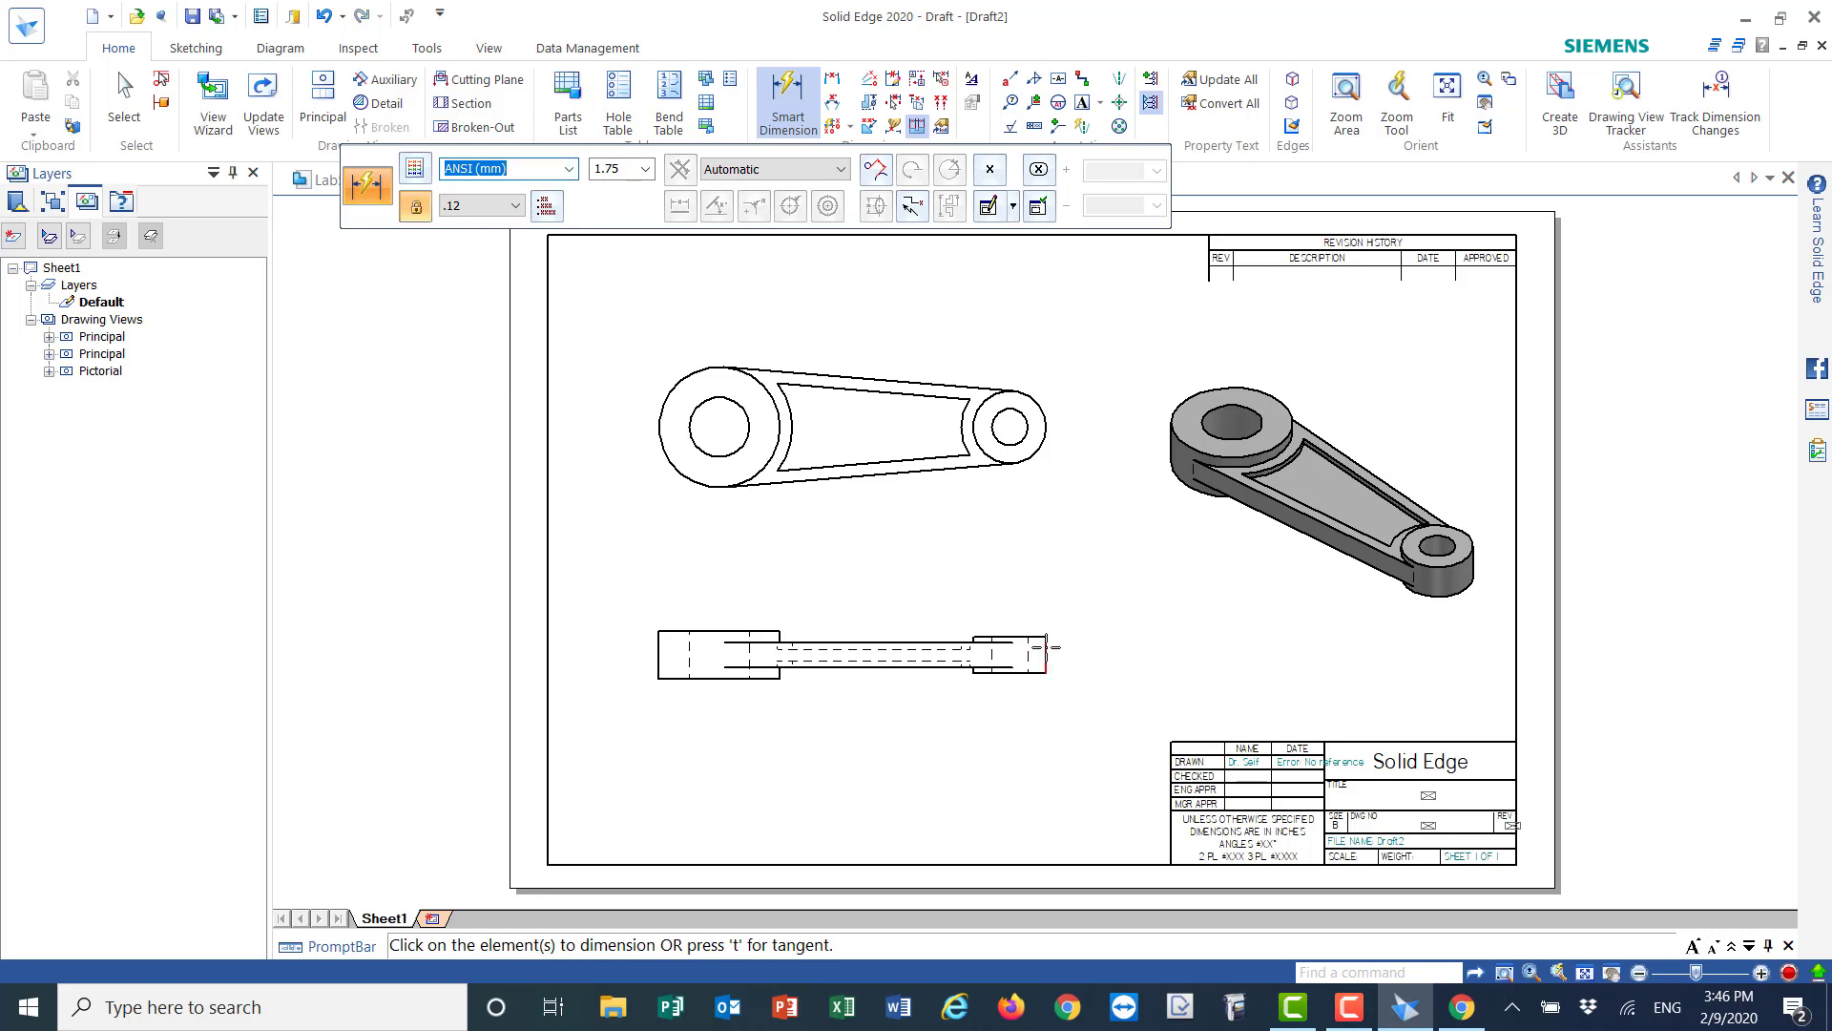
pyautogui.click(1047, 650)
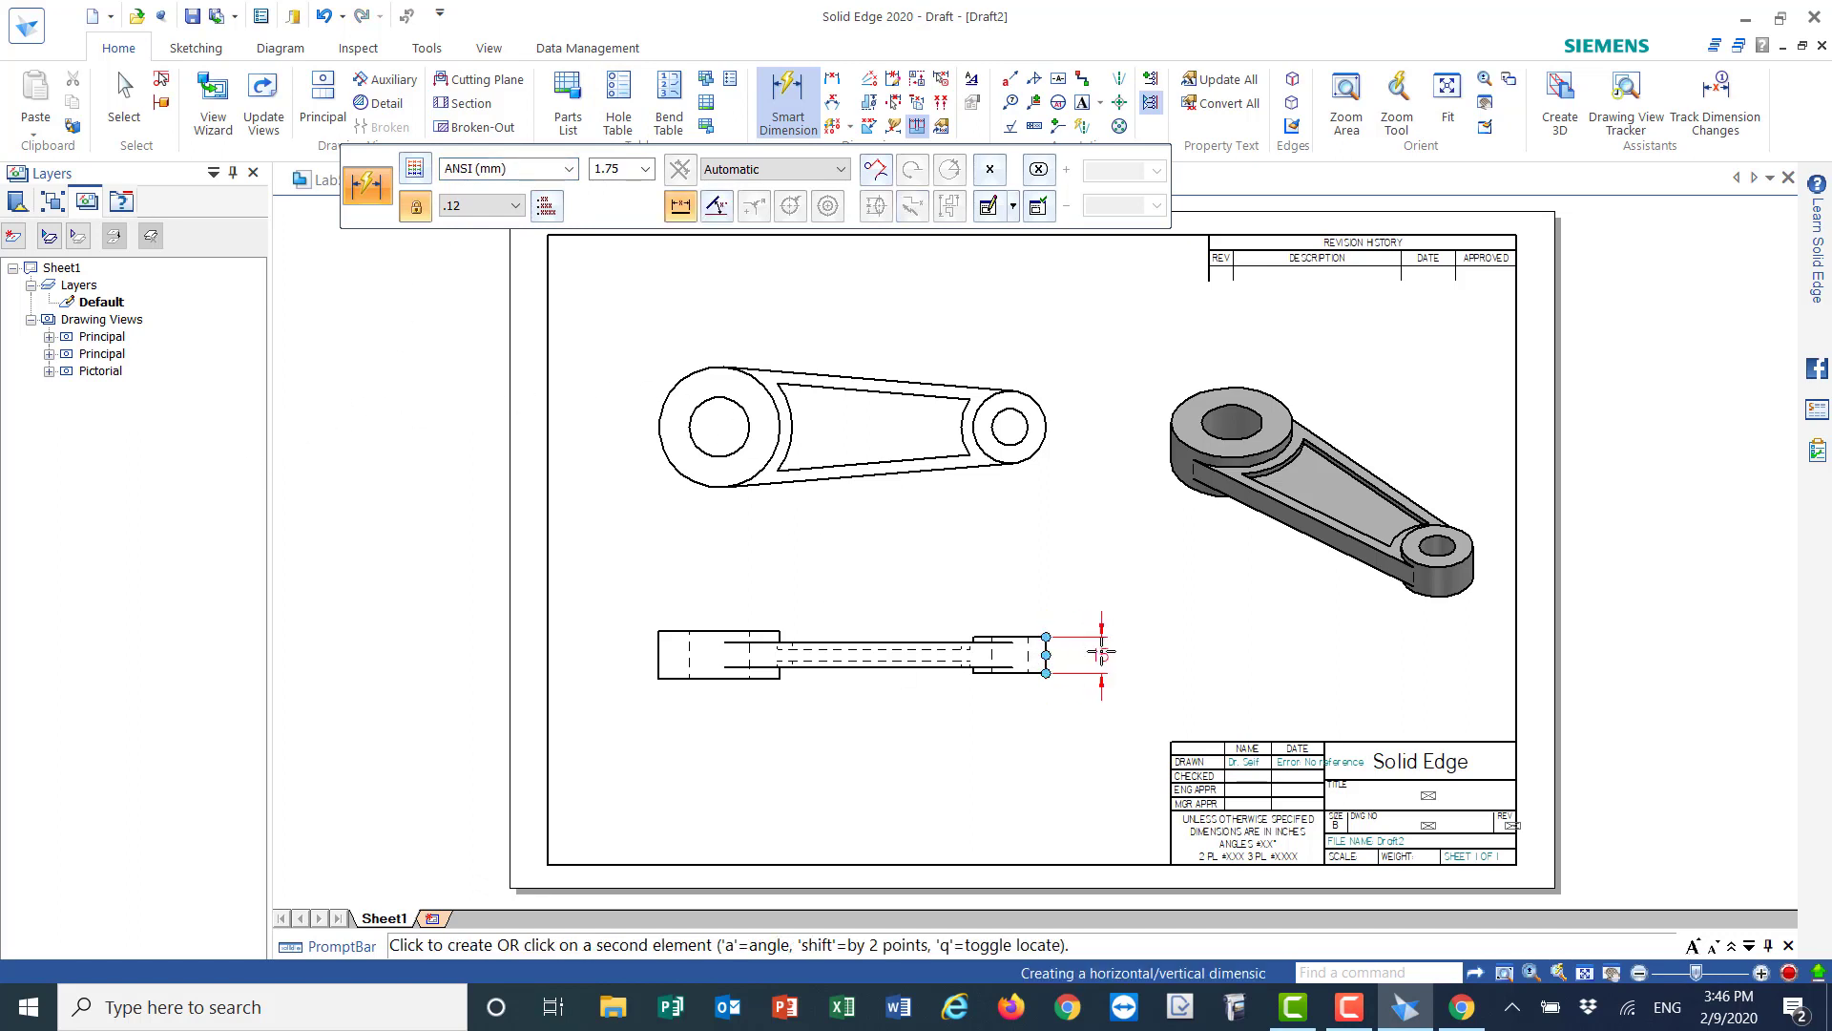
pyautogui.click(1099, 655)
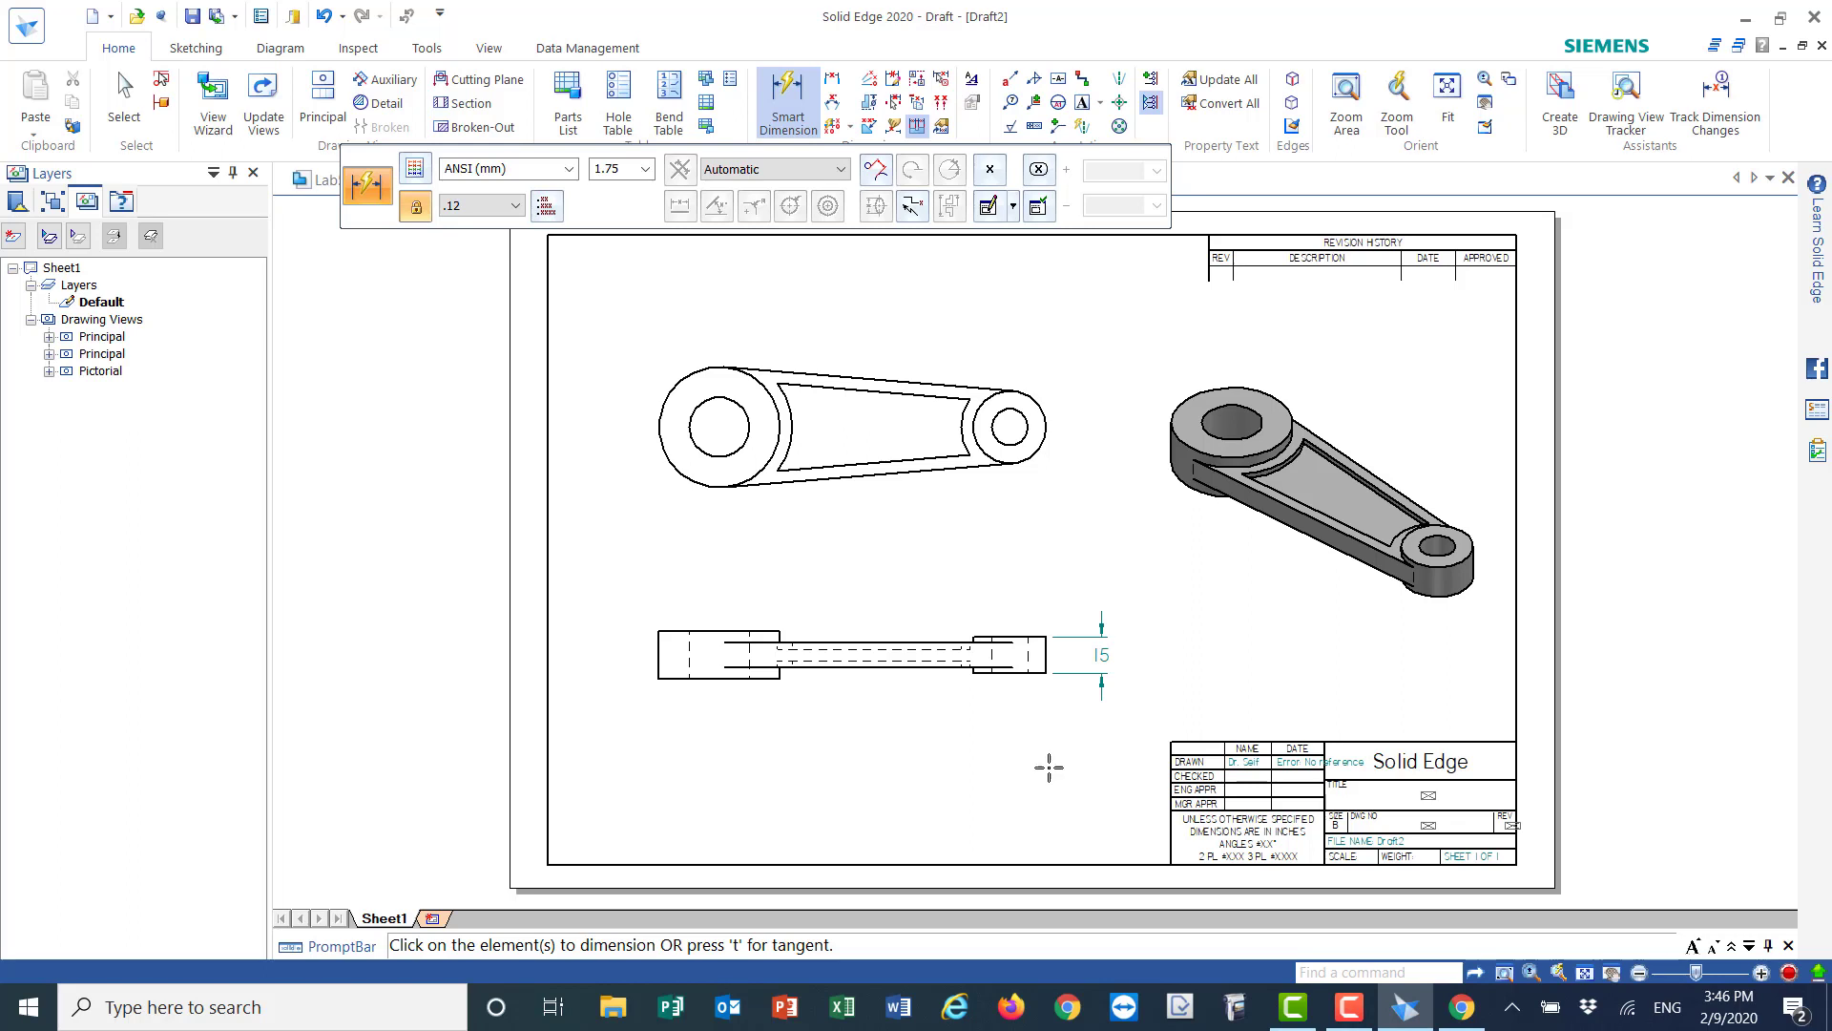
# - Dimension the large end's thickness in the front view and its outer and hole diameters in the top view
pyautogui.click(658, 654)
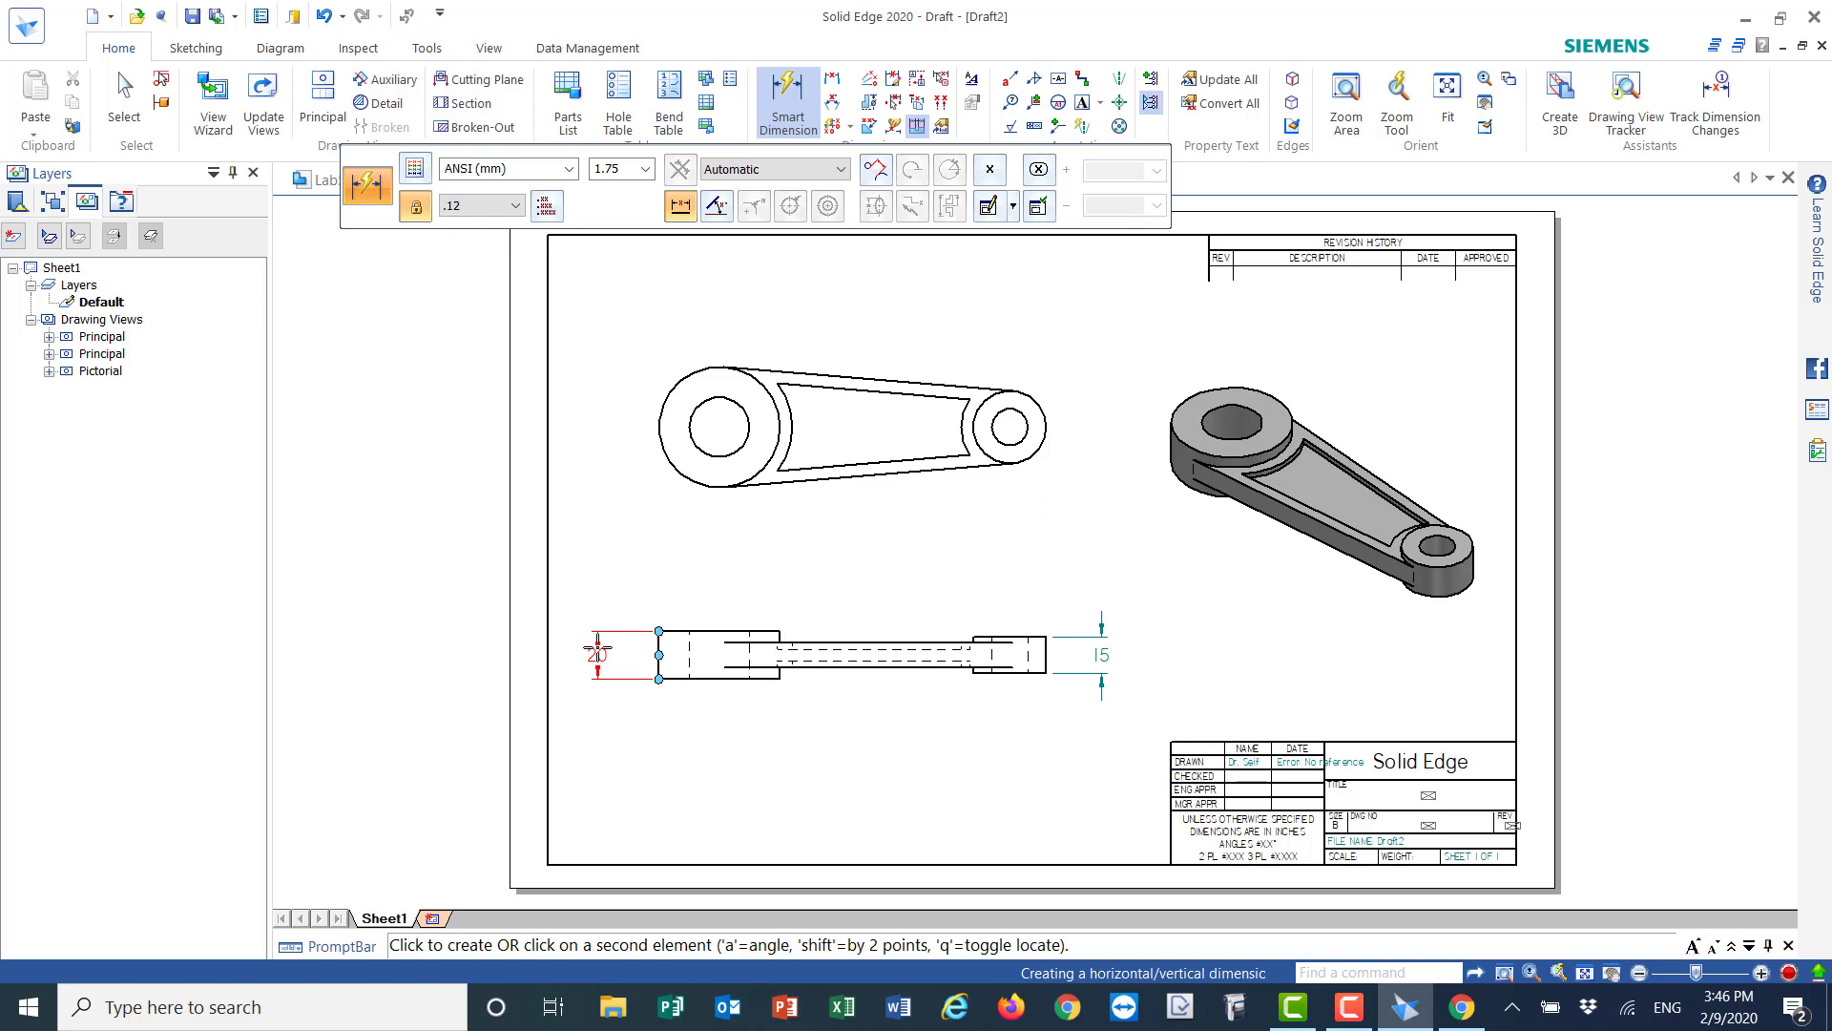
pyautogui.click(598, 653)
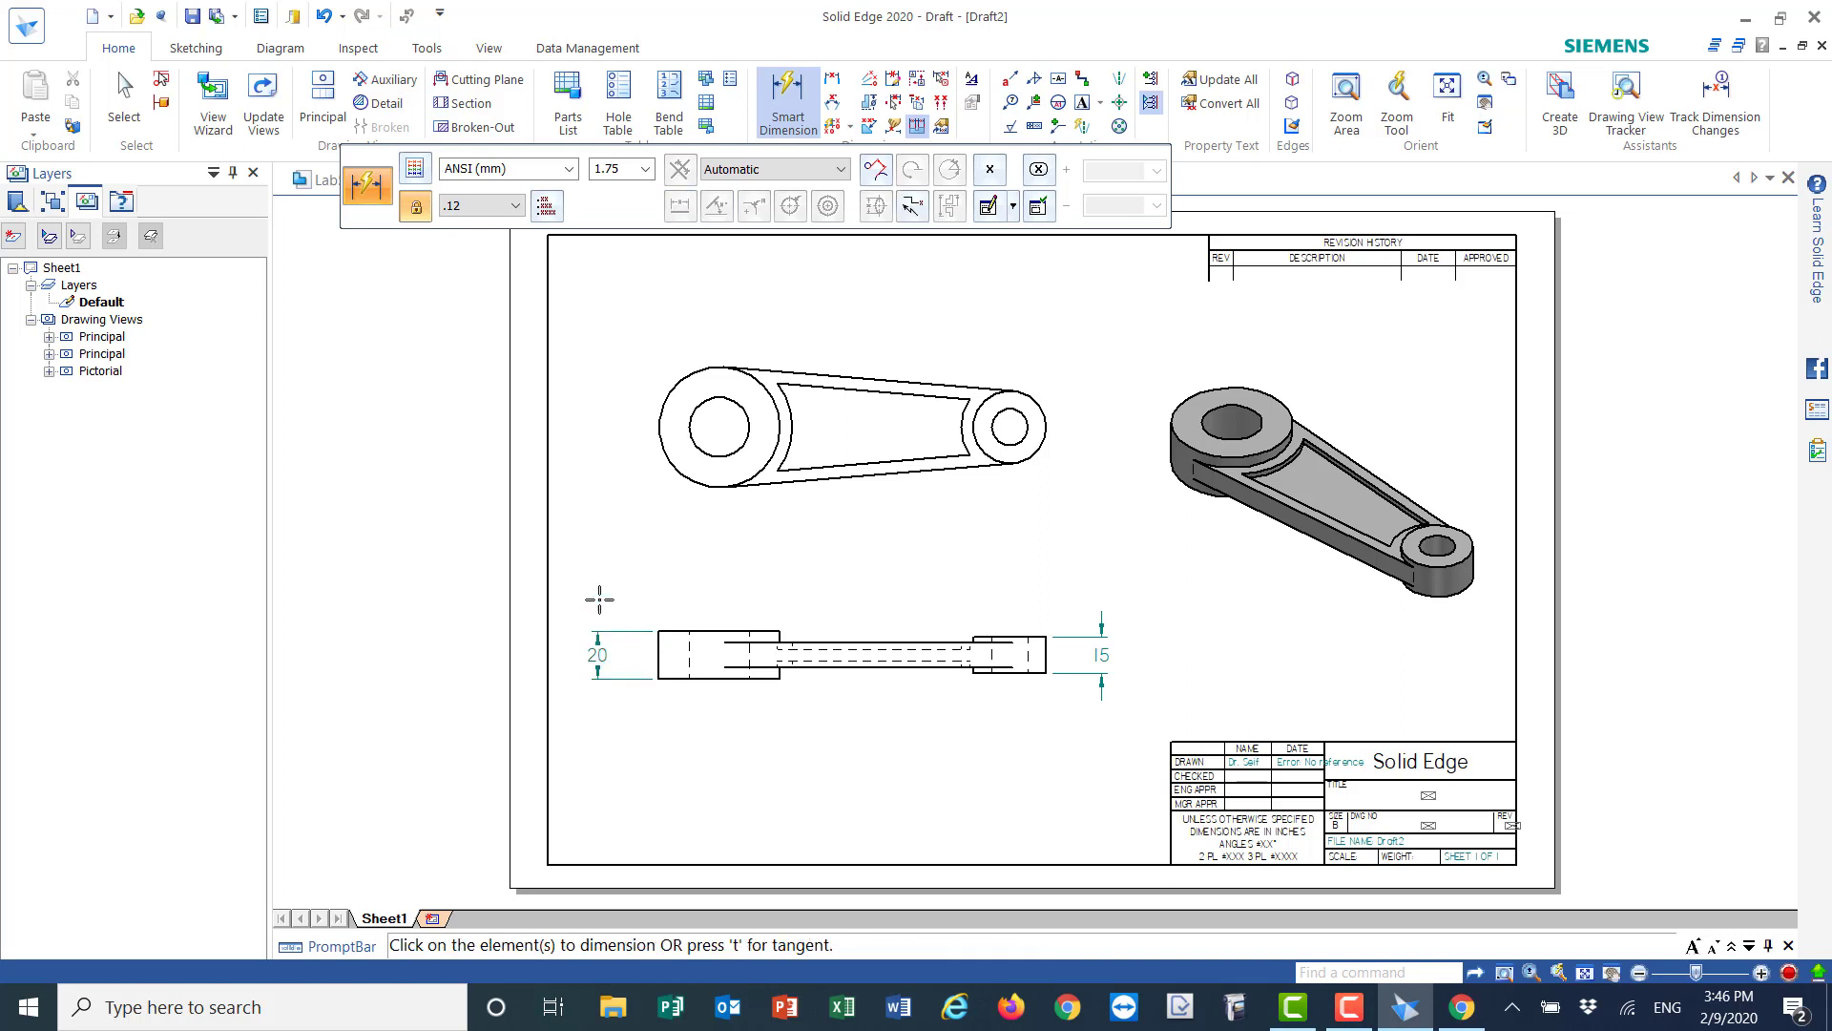
pyautogui.click(676, 374)
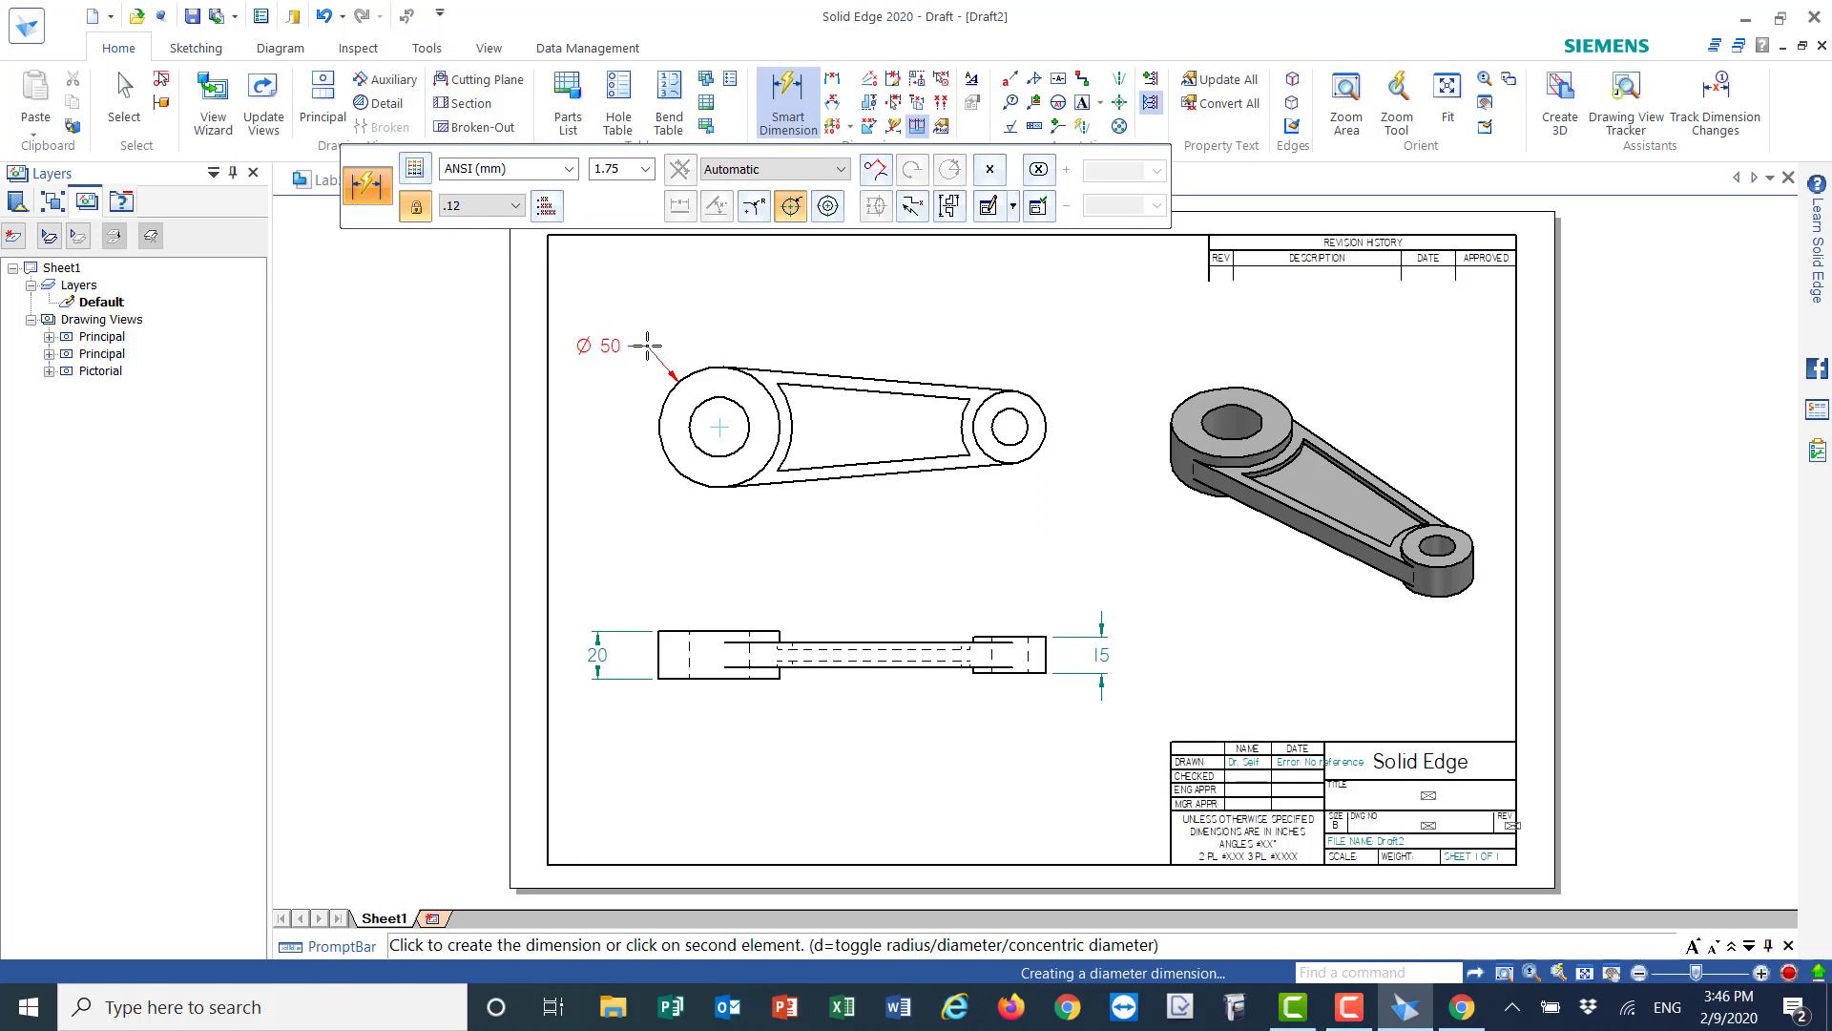
pyautogui.click(648, 346)
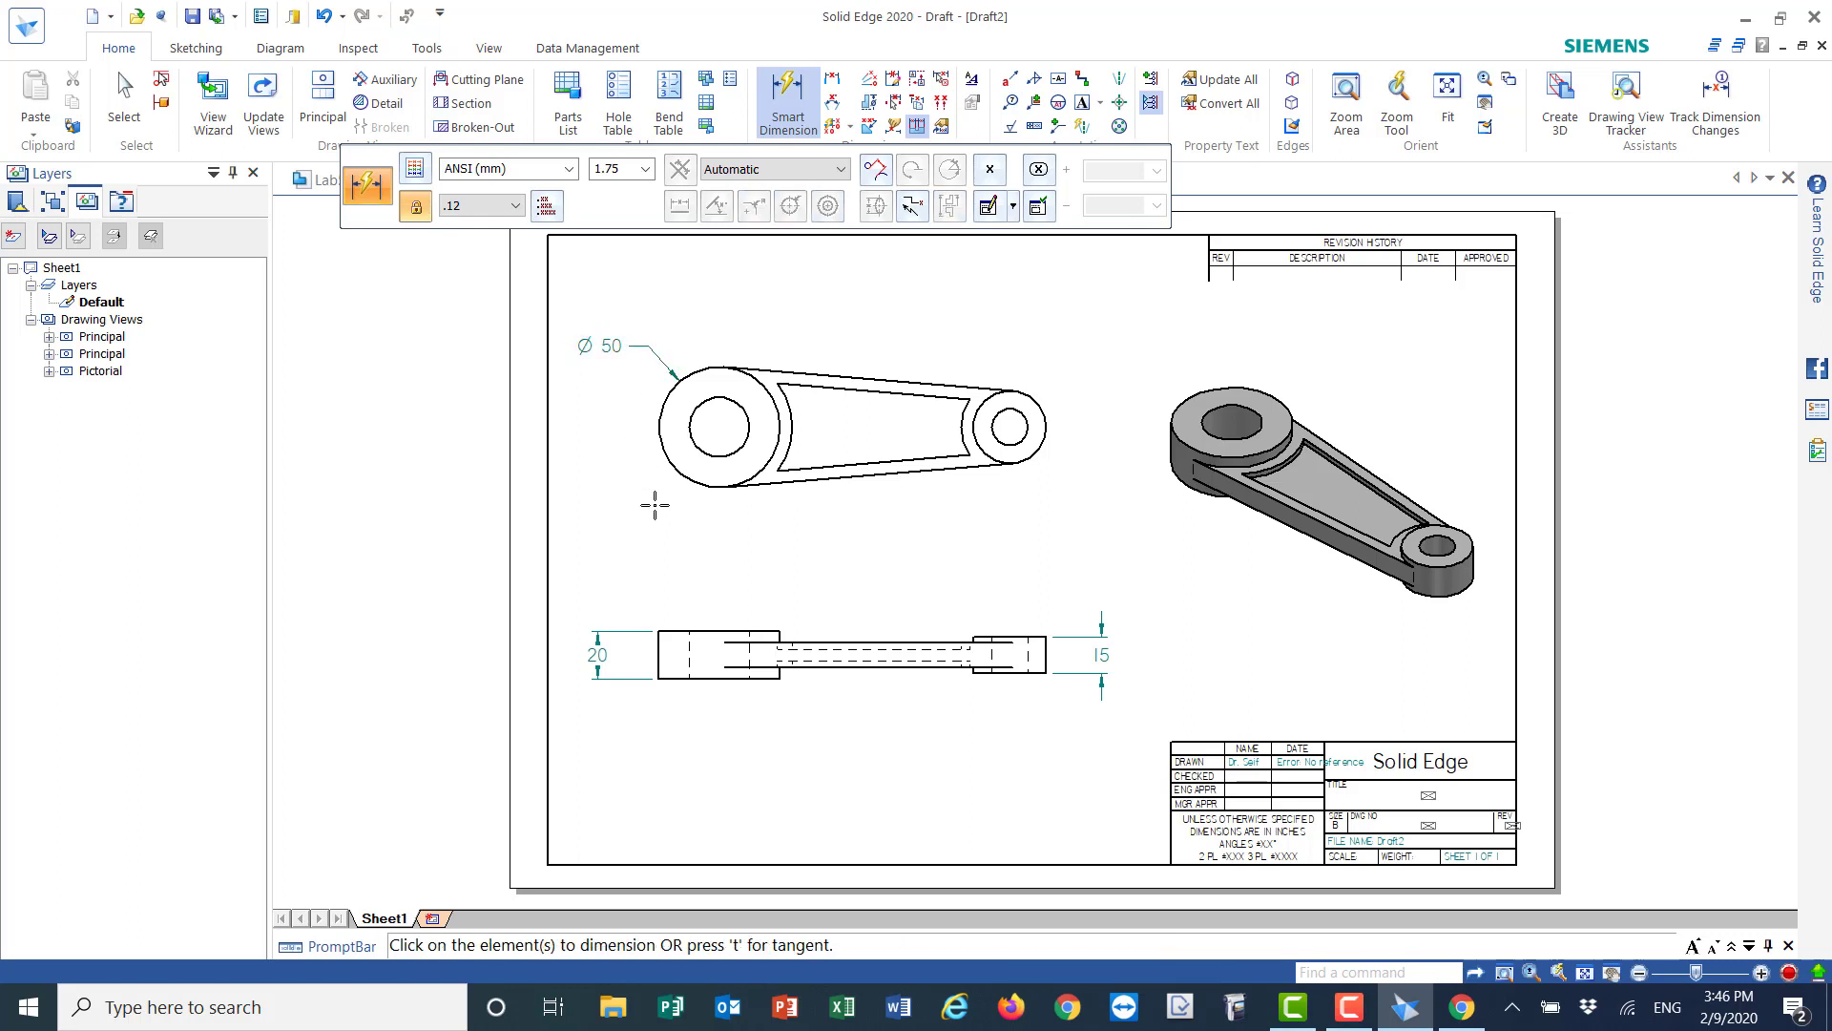
pyautogui.click(715, 449)
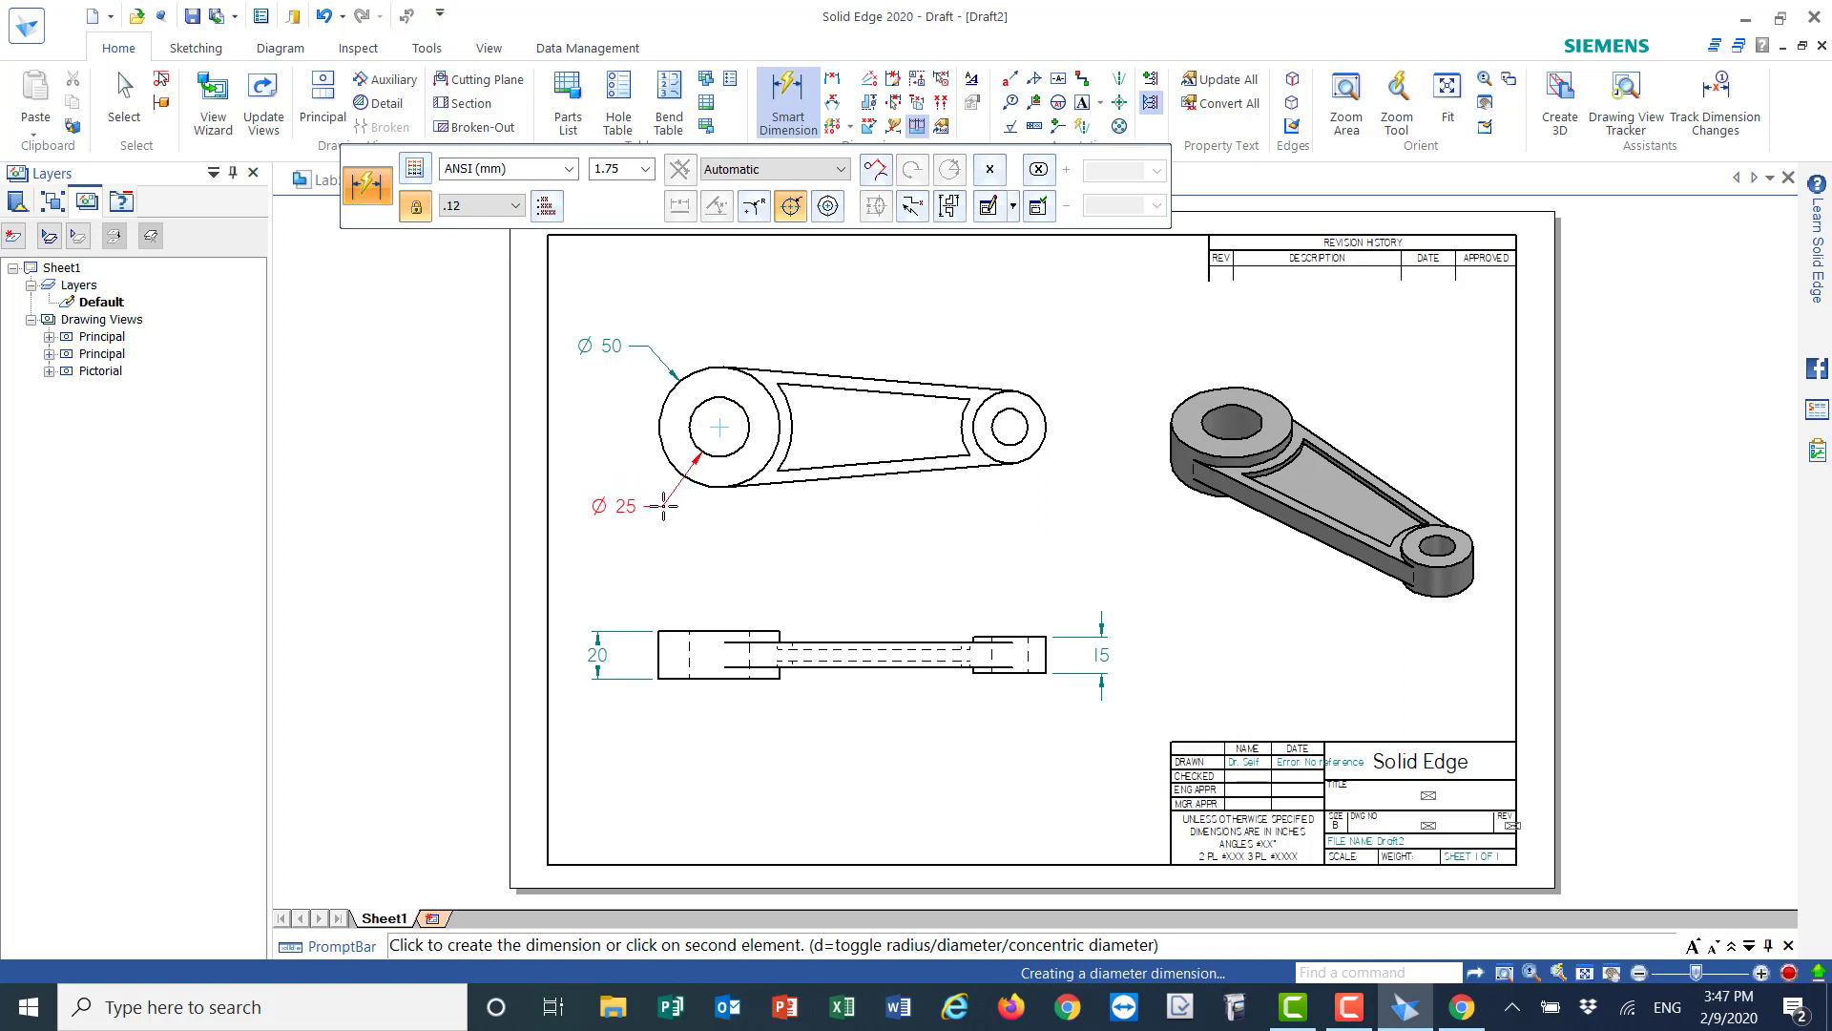
pyautogui.click(667, 505)
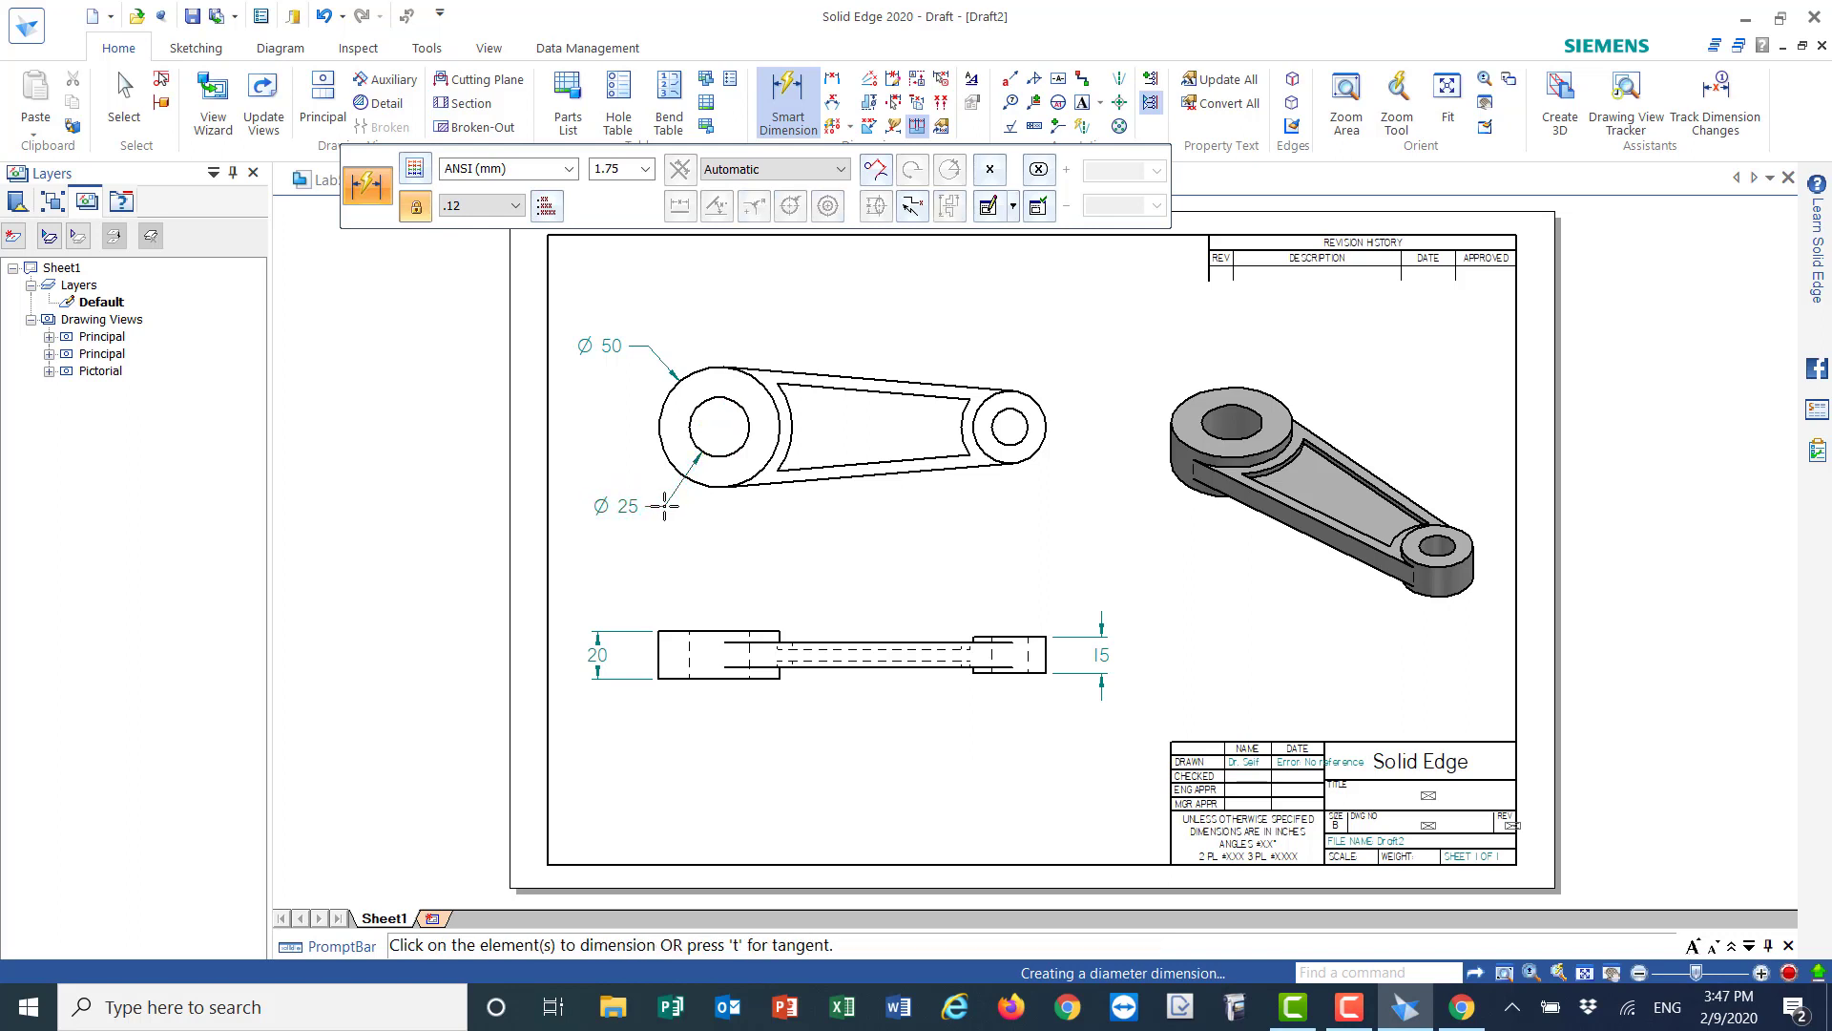
# - Dimension the small end's outer diameter and its hole diameter in the top view
pyautogui.click(1026, 391)
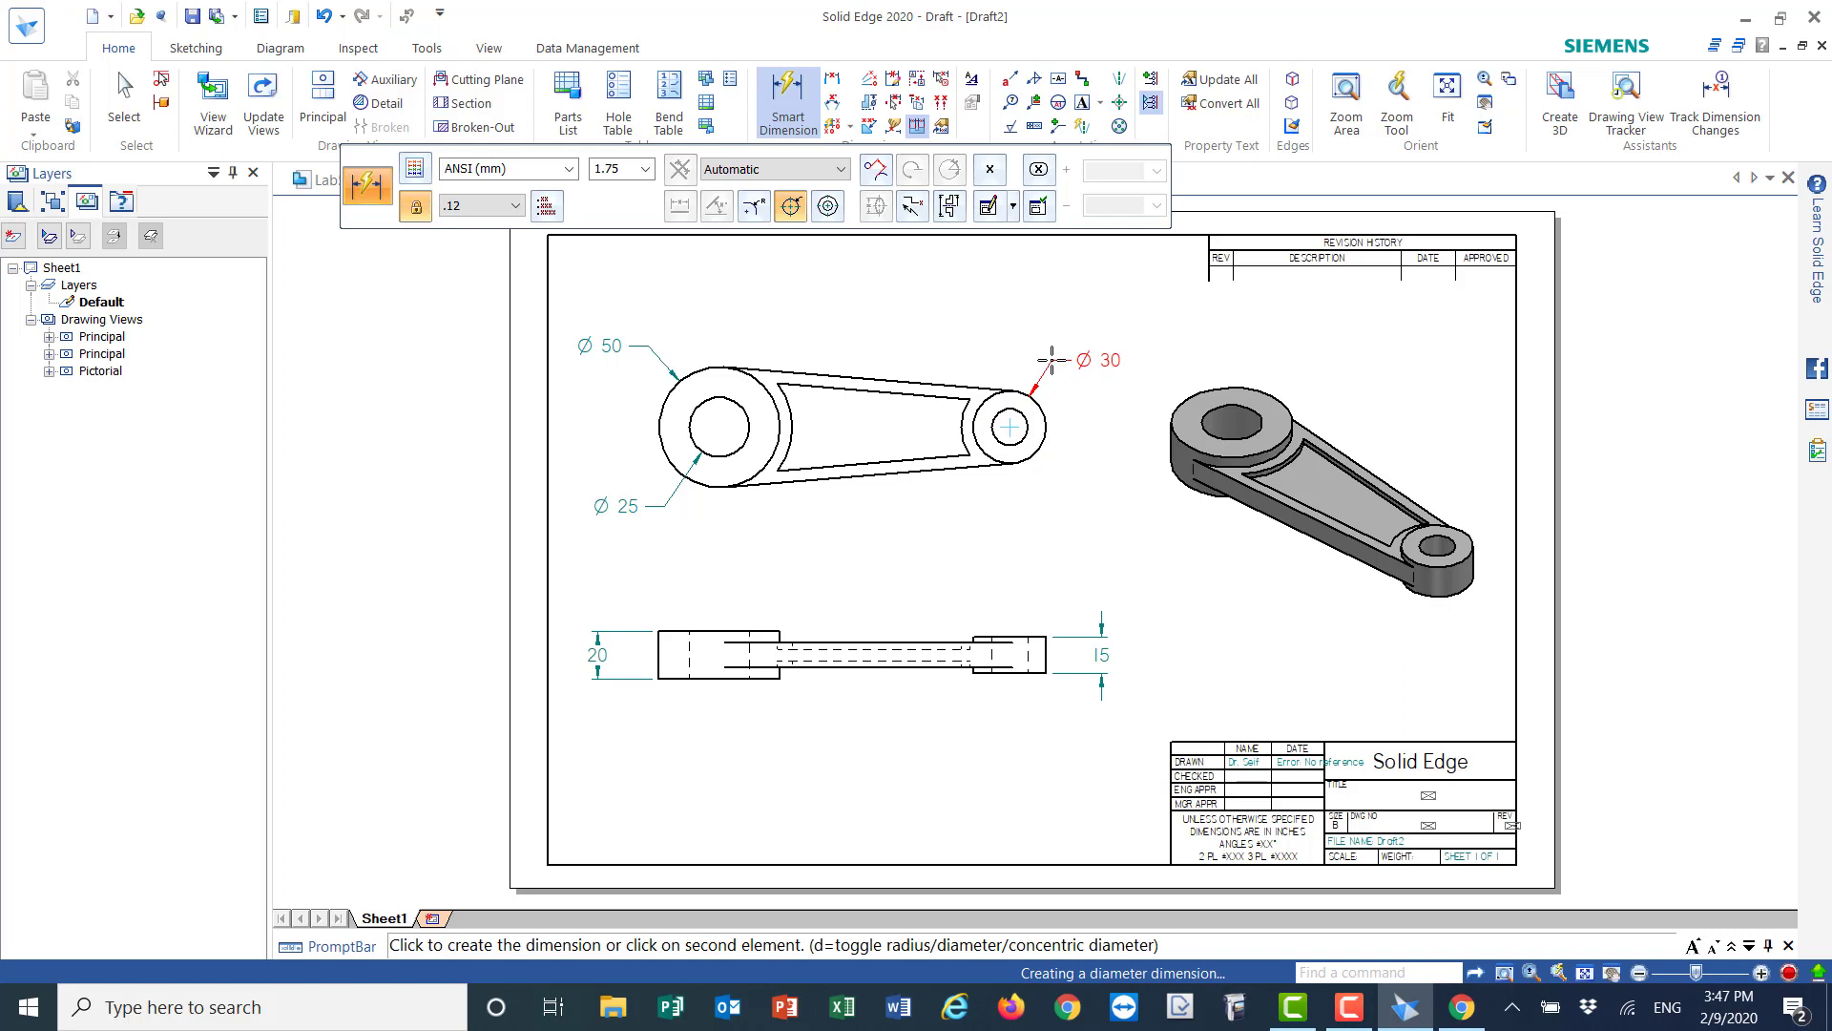
pyautogui.click(1056, 367)
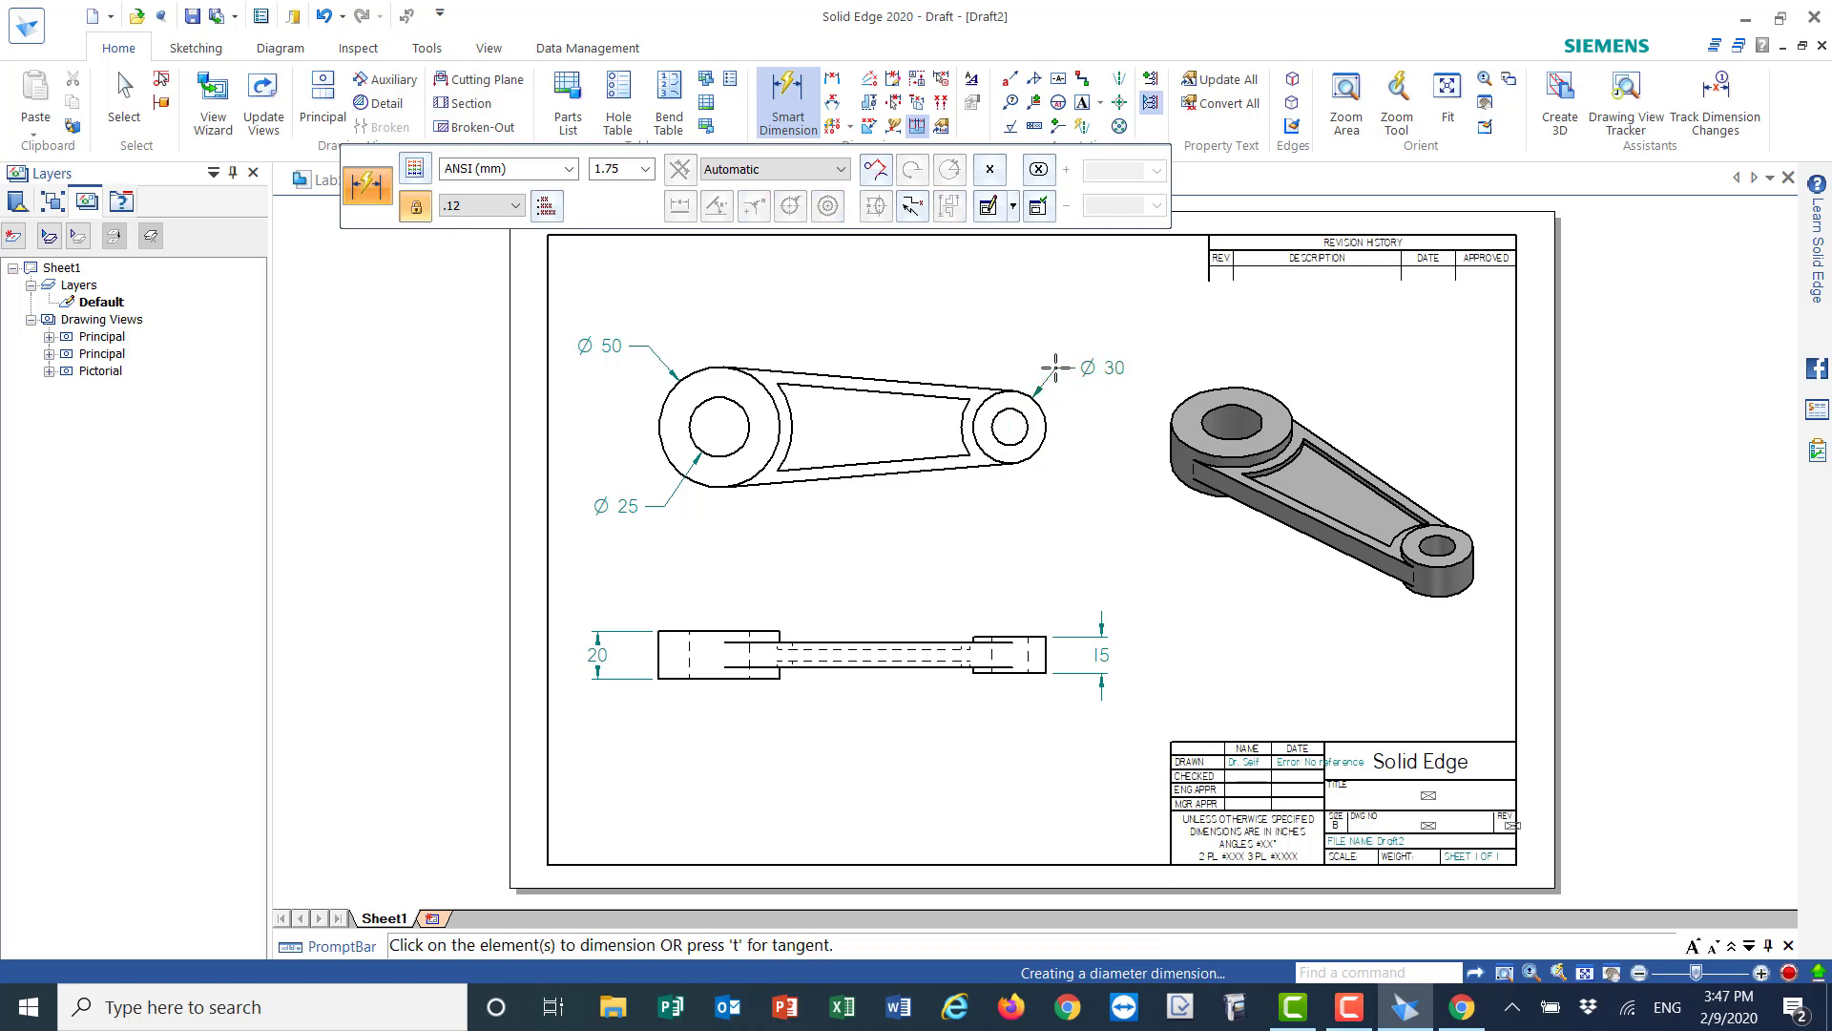
pyautogui.click(1018, 436)
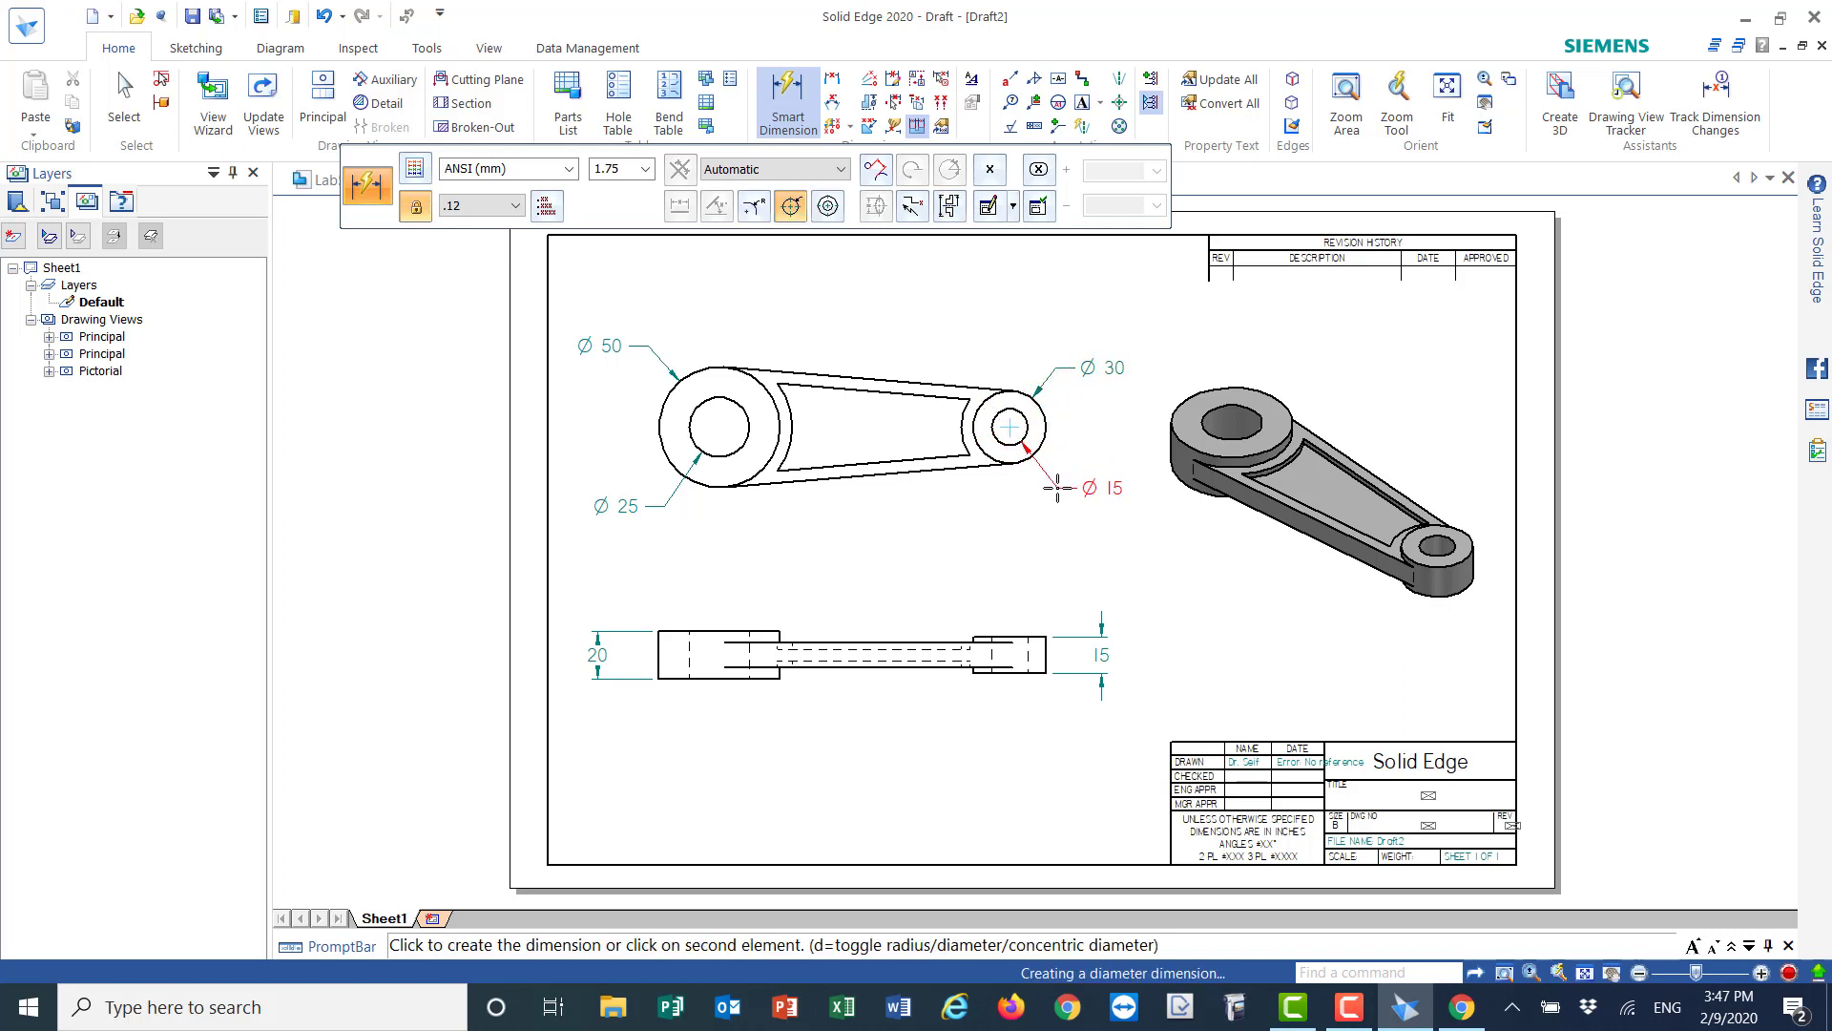
pyautogui.click(1058, 487)
# - Dimension the horizontal distance between the large and small hole centres below the top view with Distance Between
pyautogui.click(788, 100)
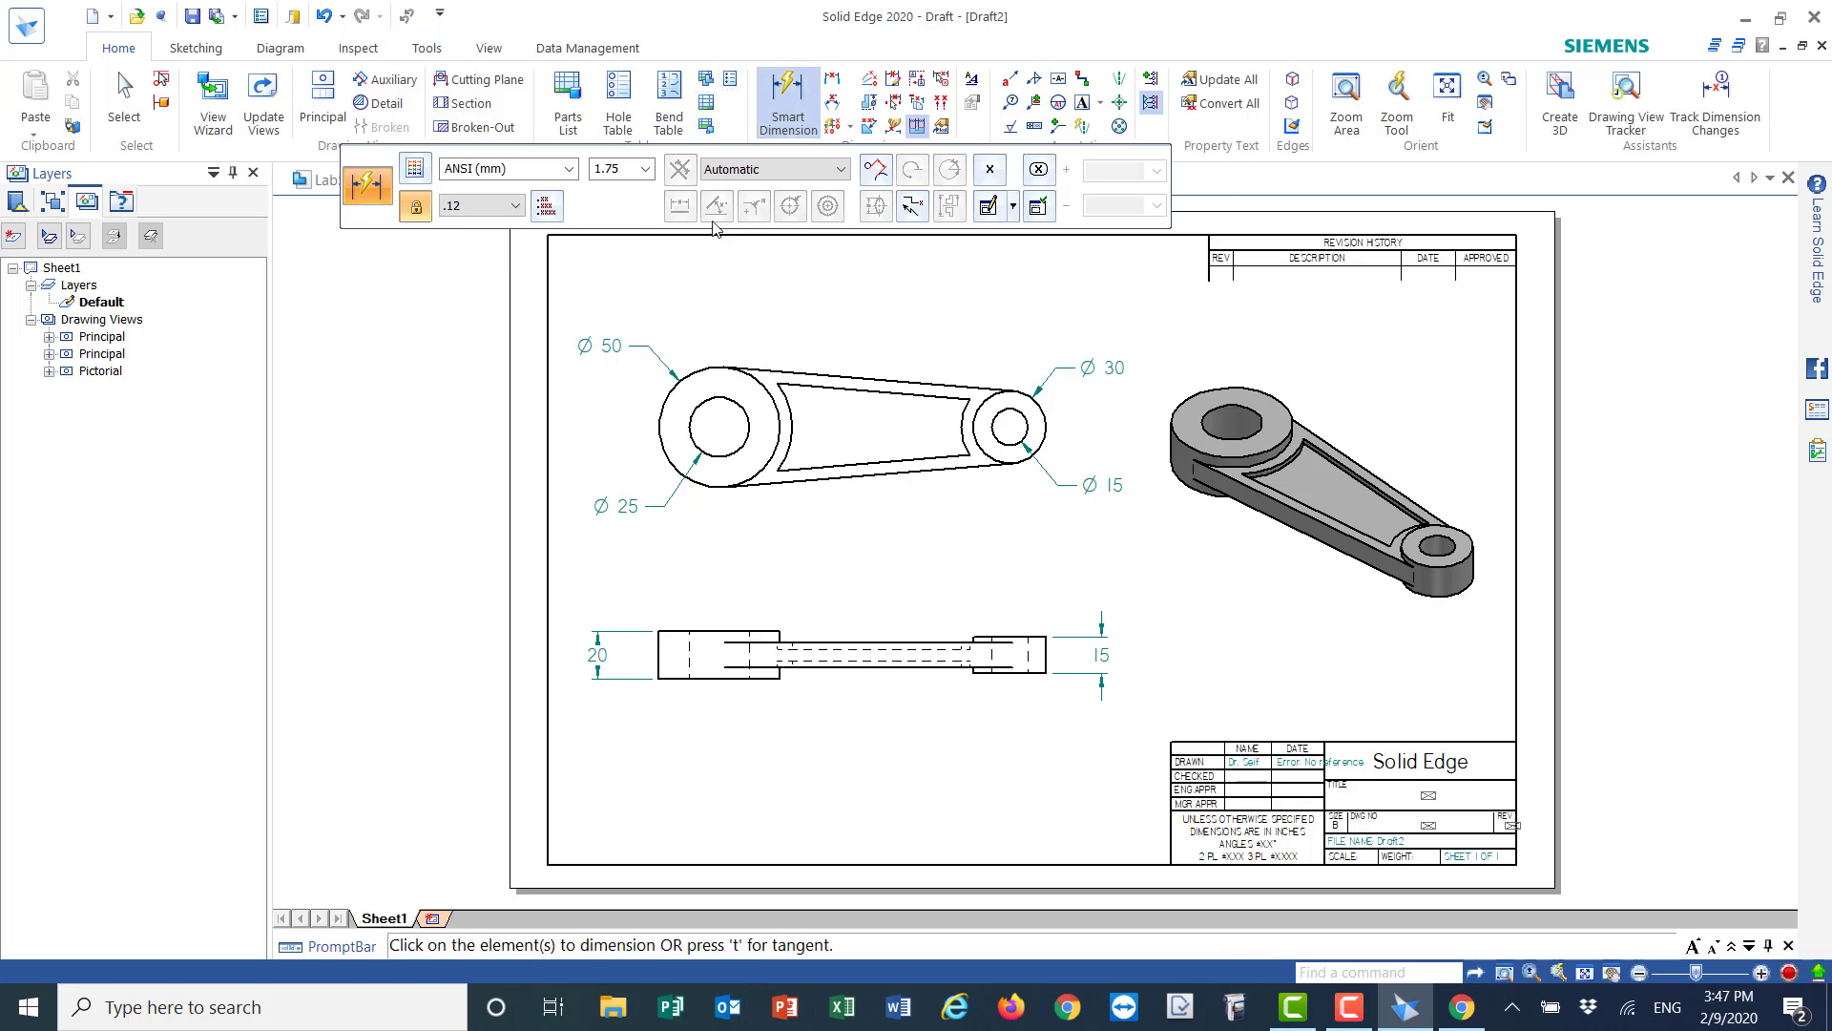
pyautogui.click(831, 82)
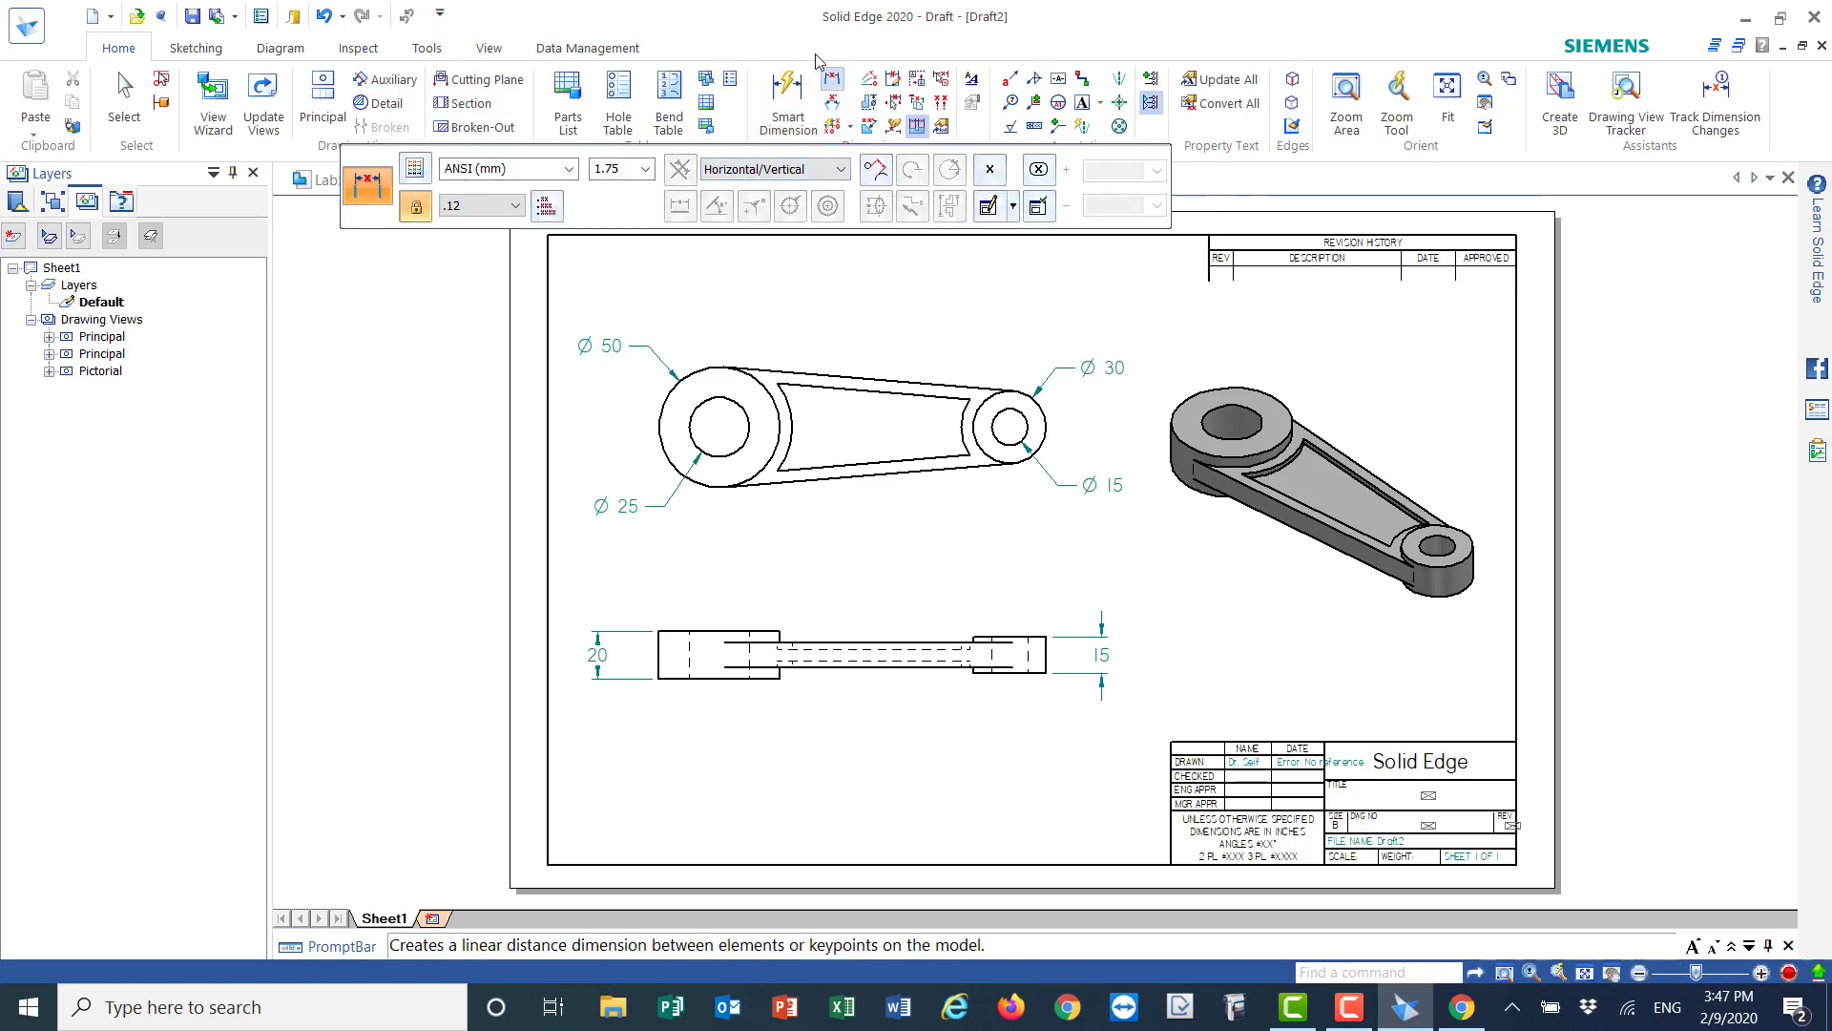
pyautogui.click(719, 456)
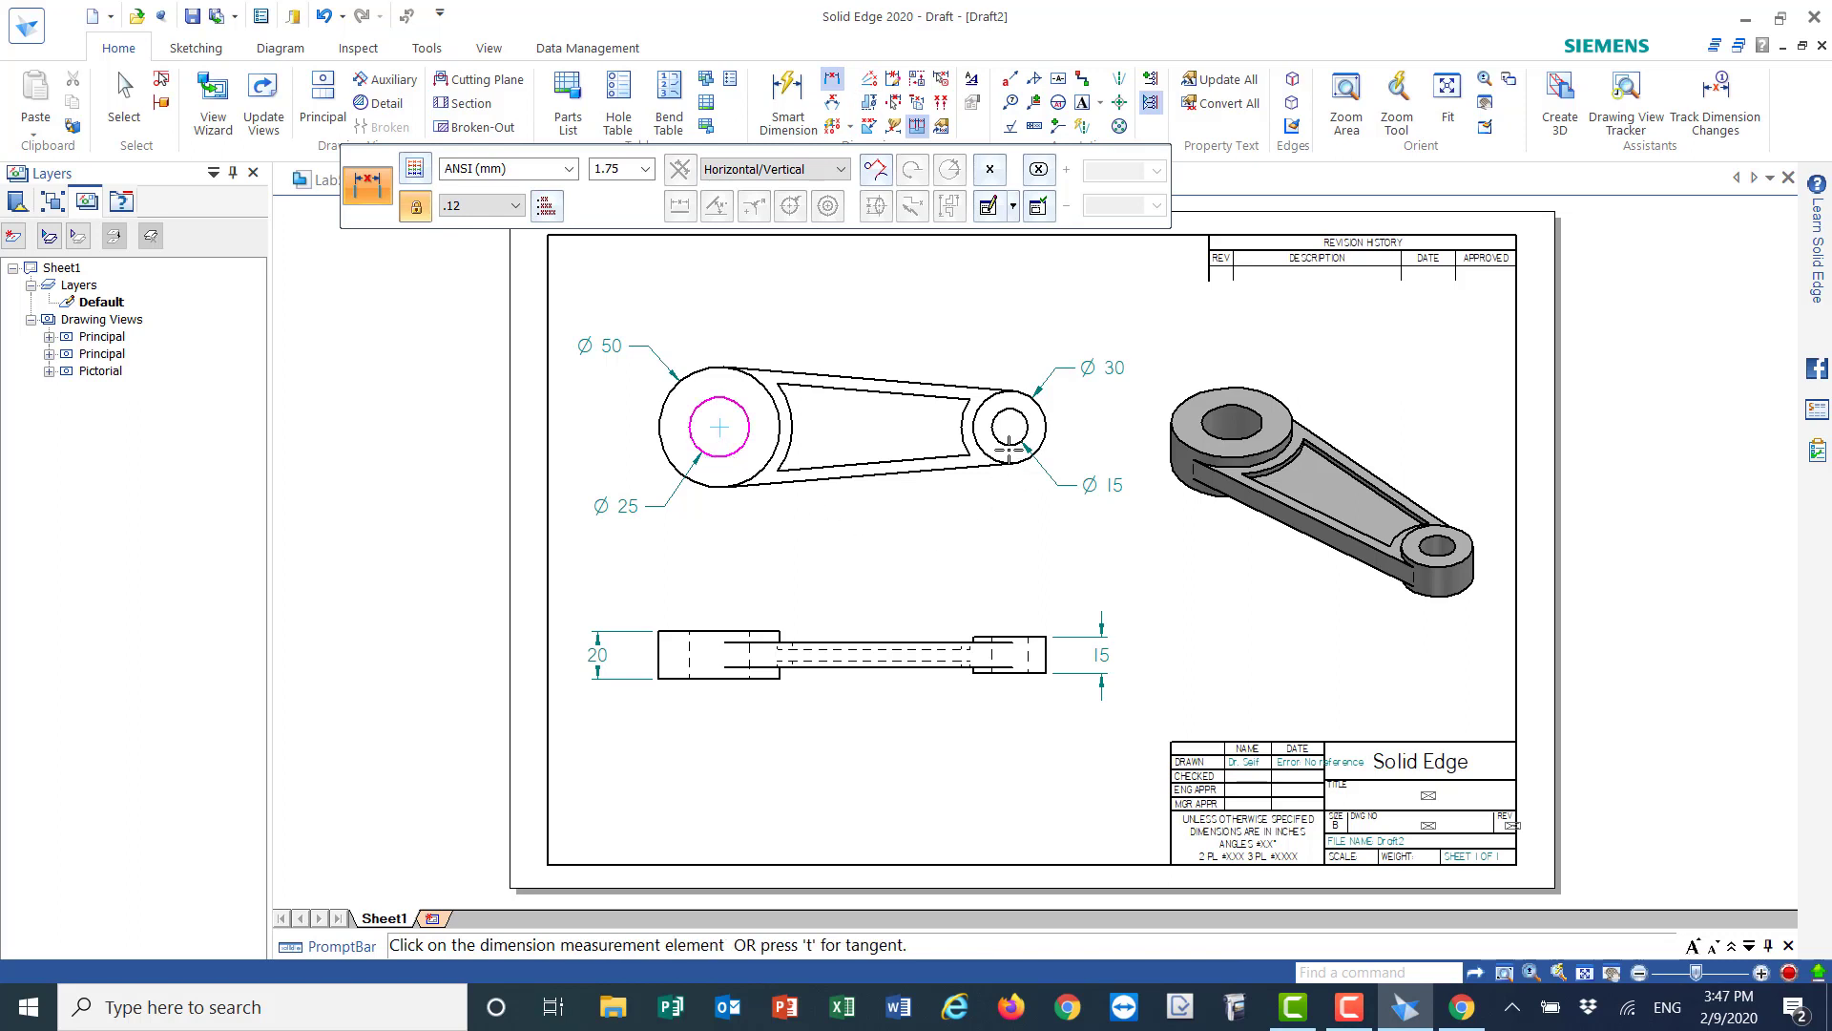
pyautogui.click(1009, 445)
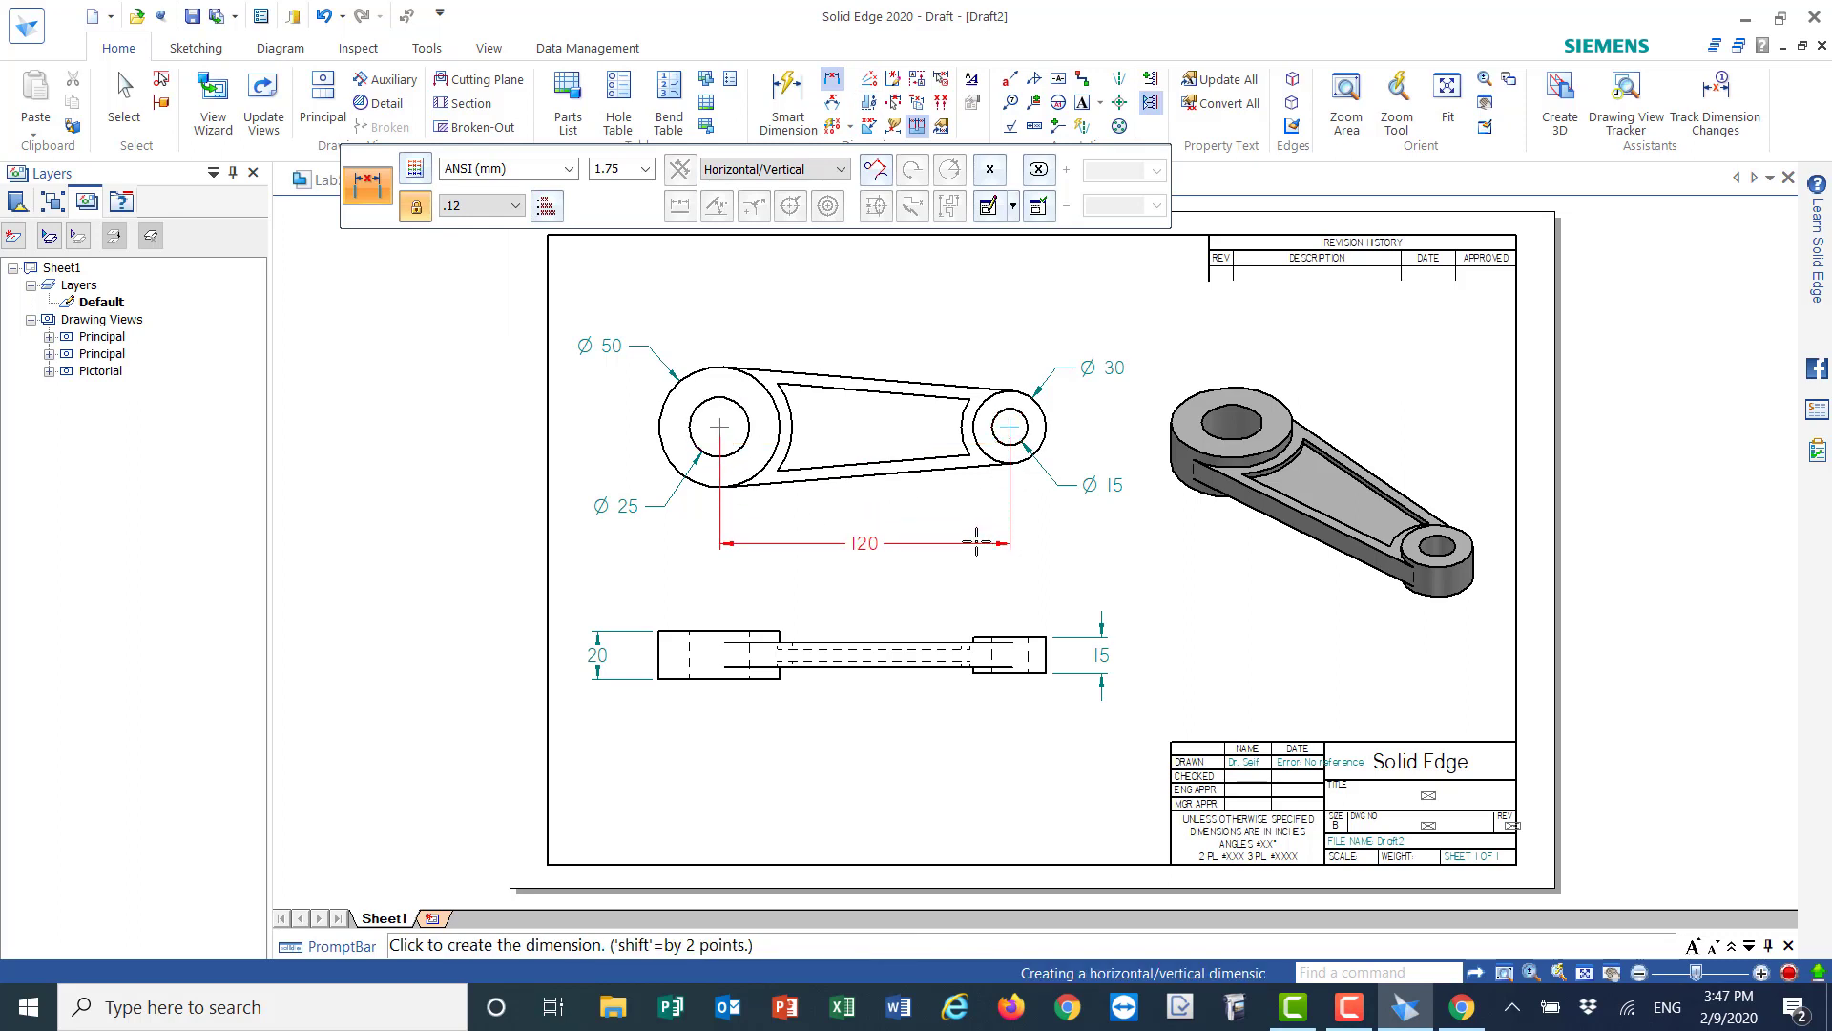
pyautogui.click(975, 538)
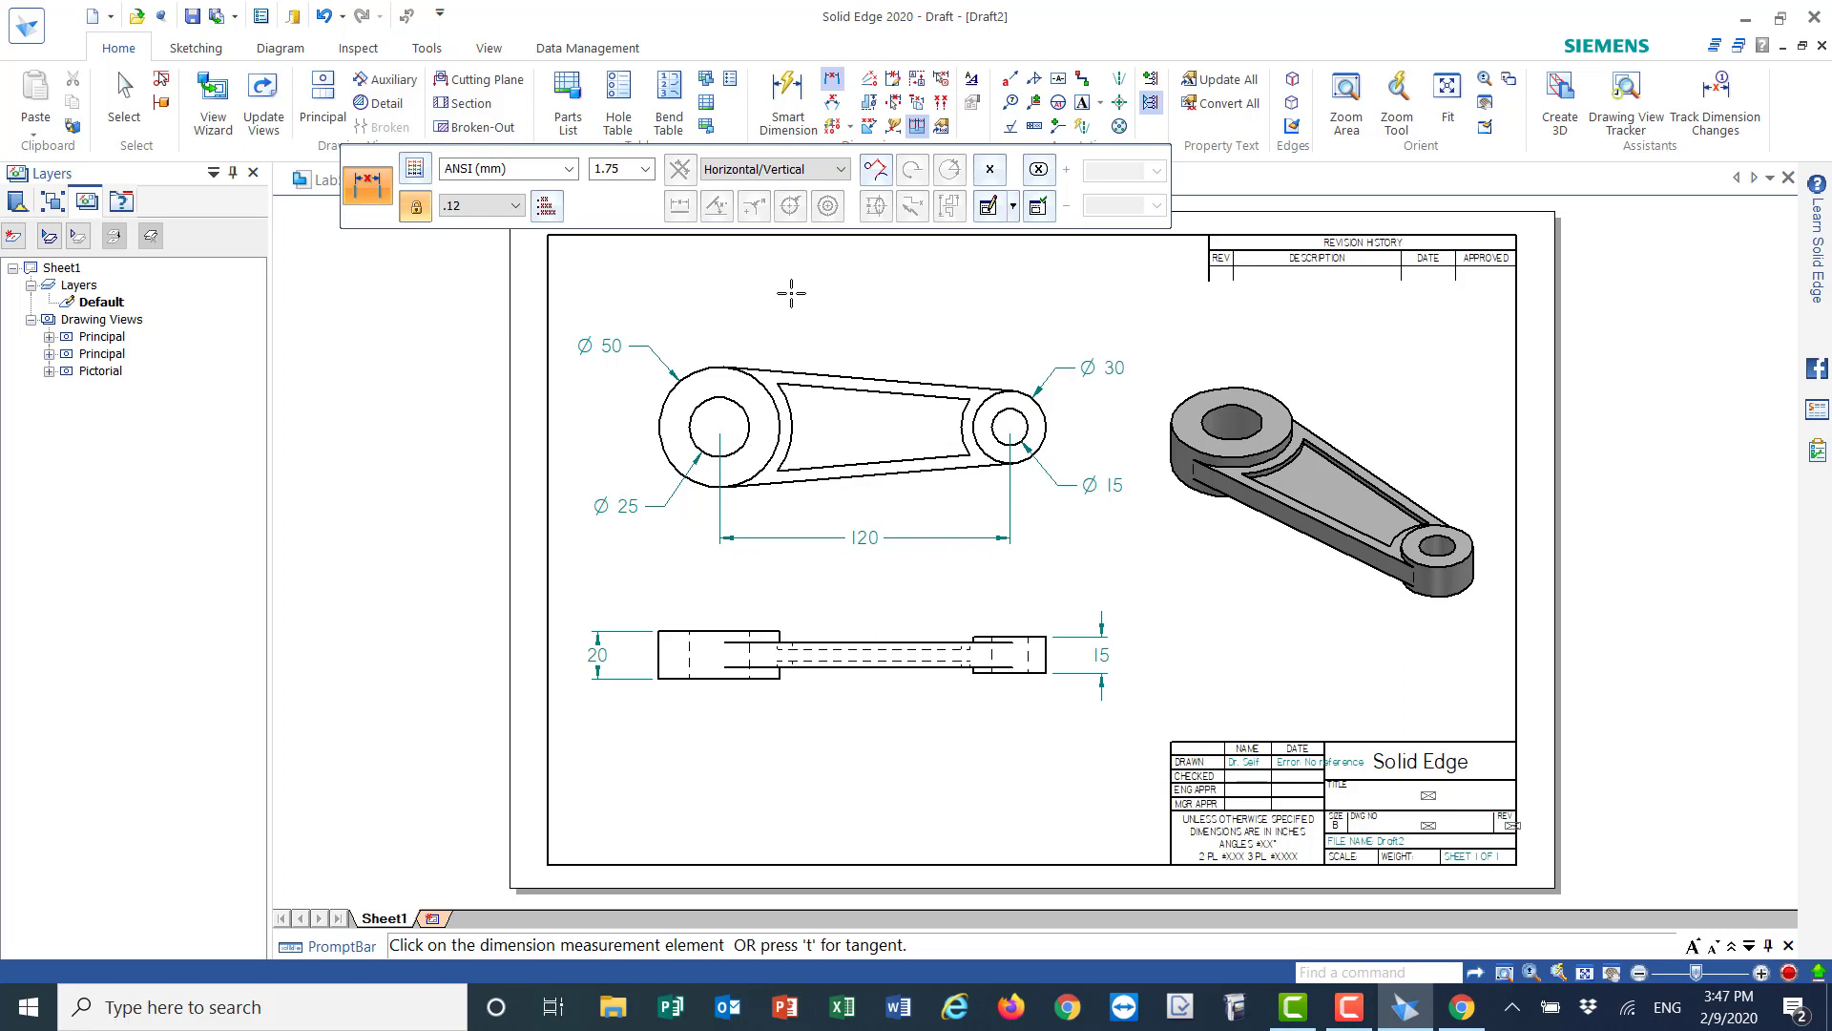
# - Dimension the horizontal distance from the small hole's centre to the adjacent recess arc, placing it above the top view
pyautogui.click(832, 78)
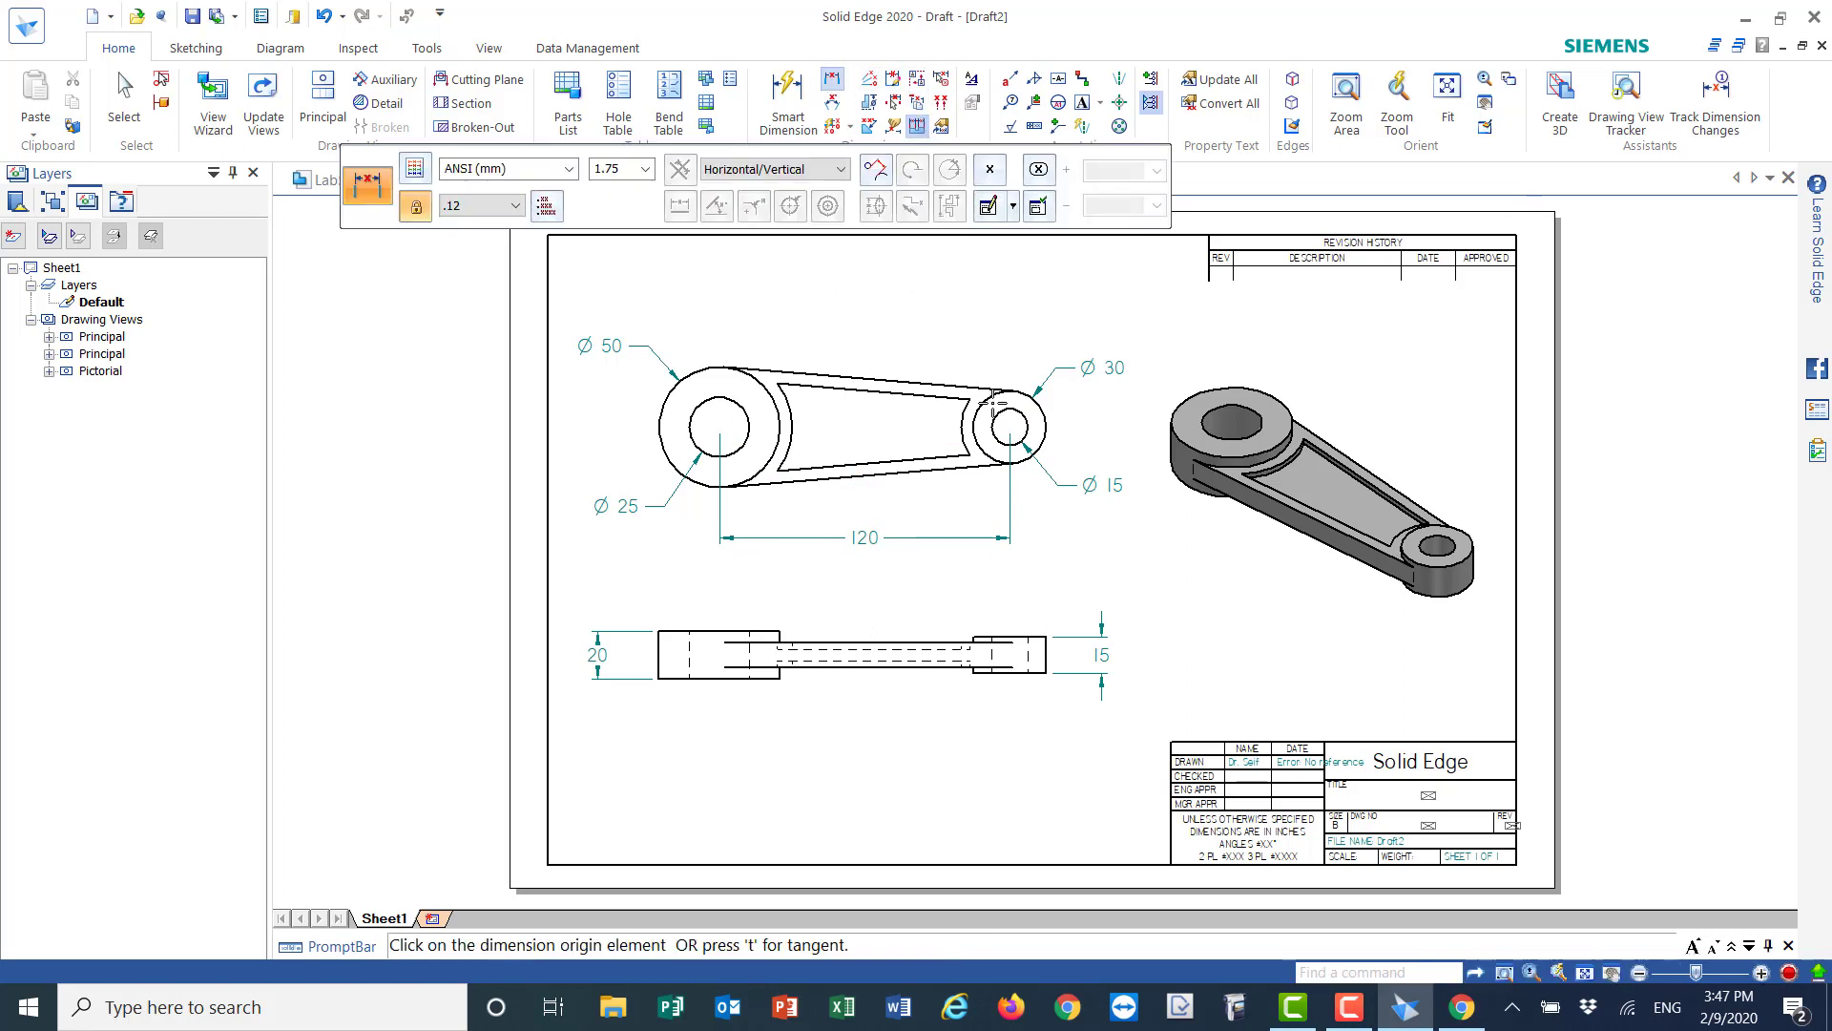
pyautogui.click(1019, 408)
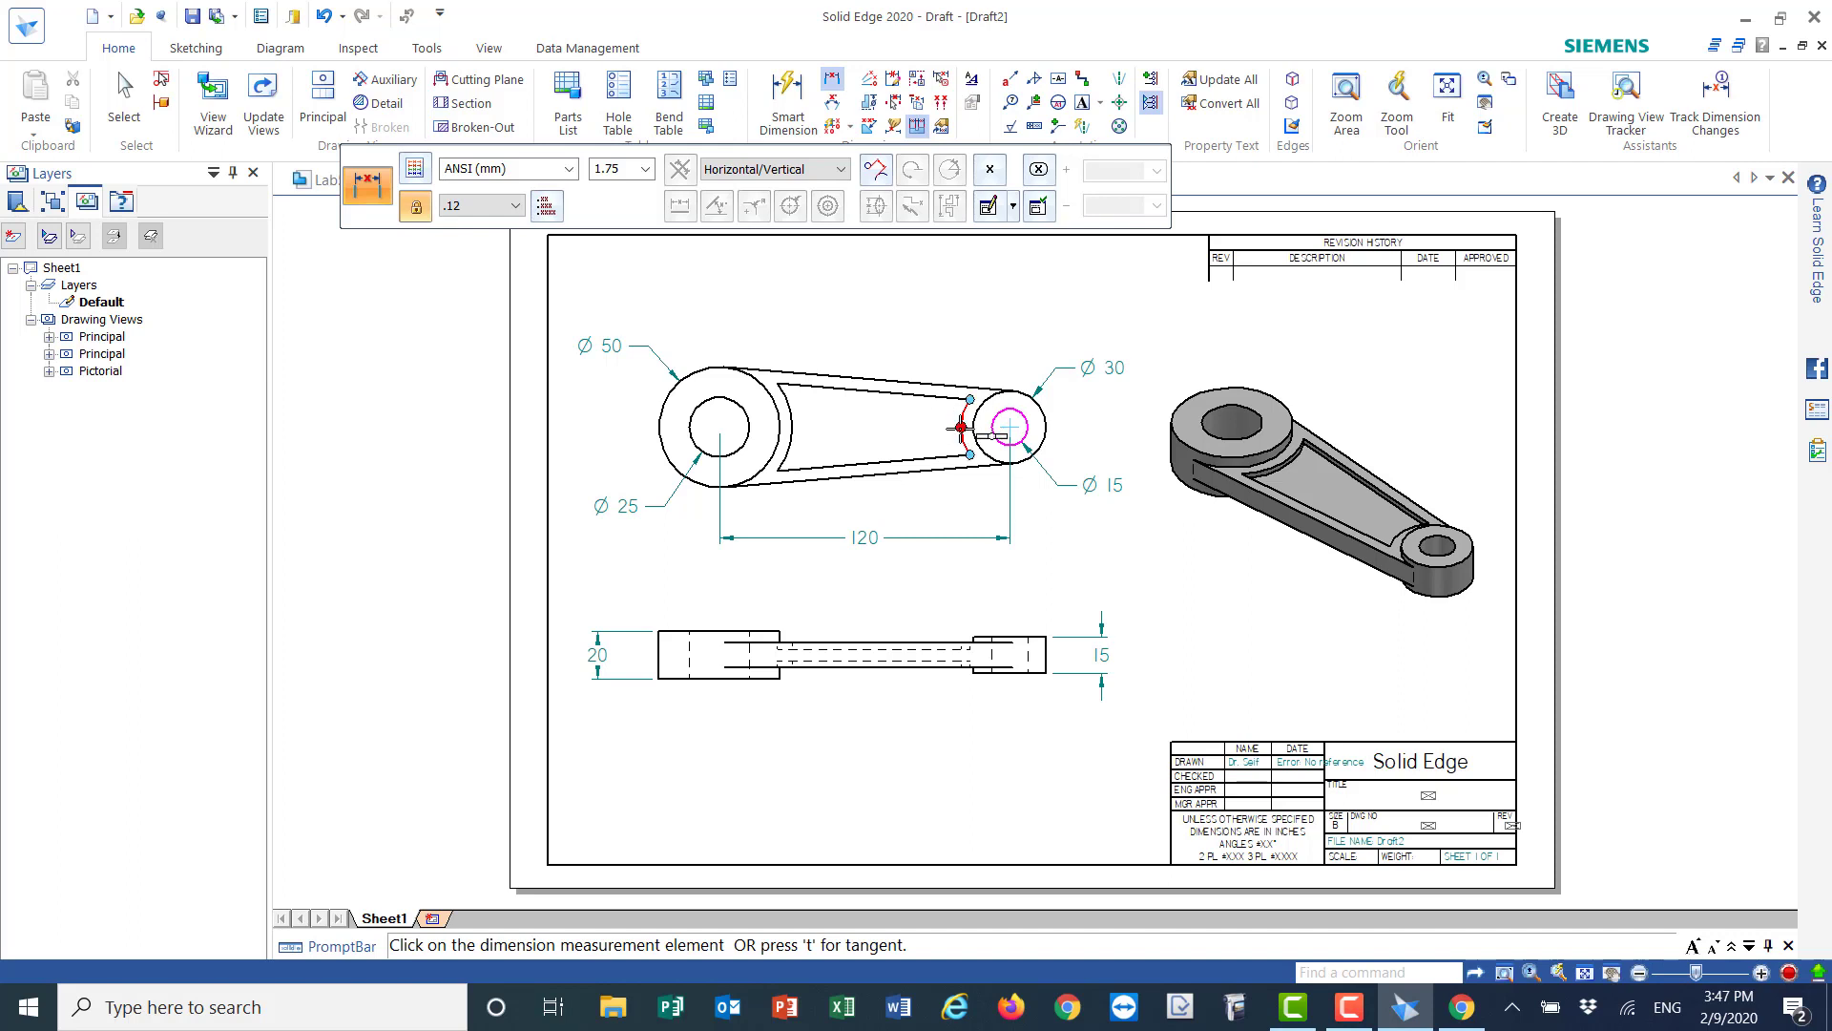
pyautogui.click(962, 426)
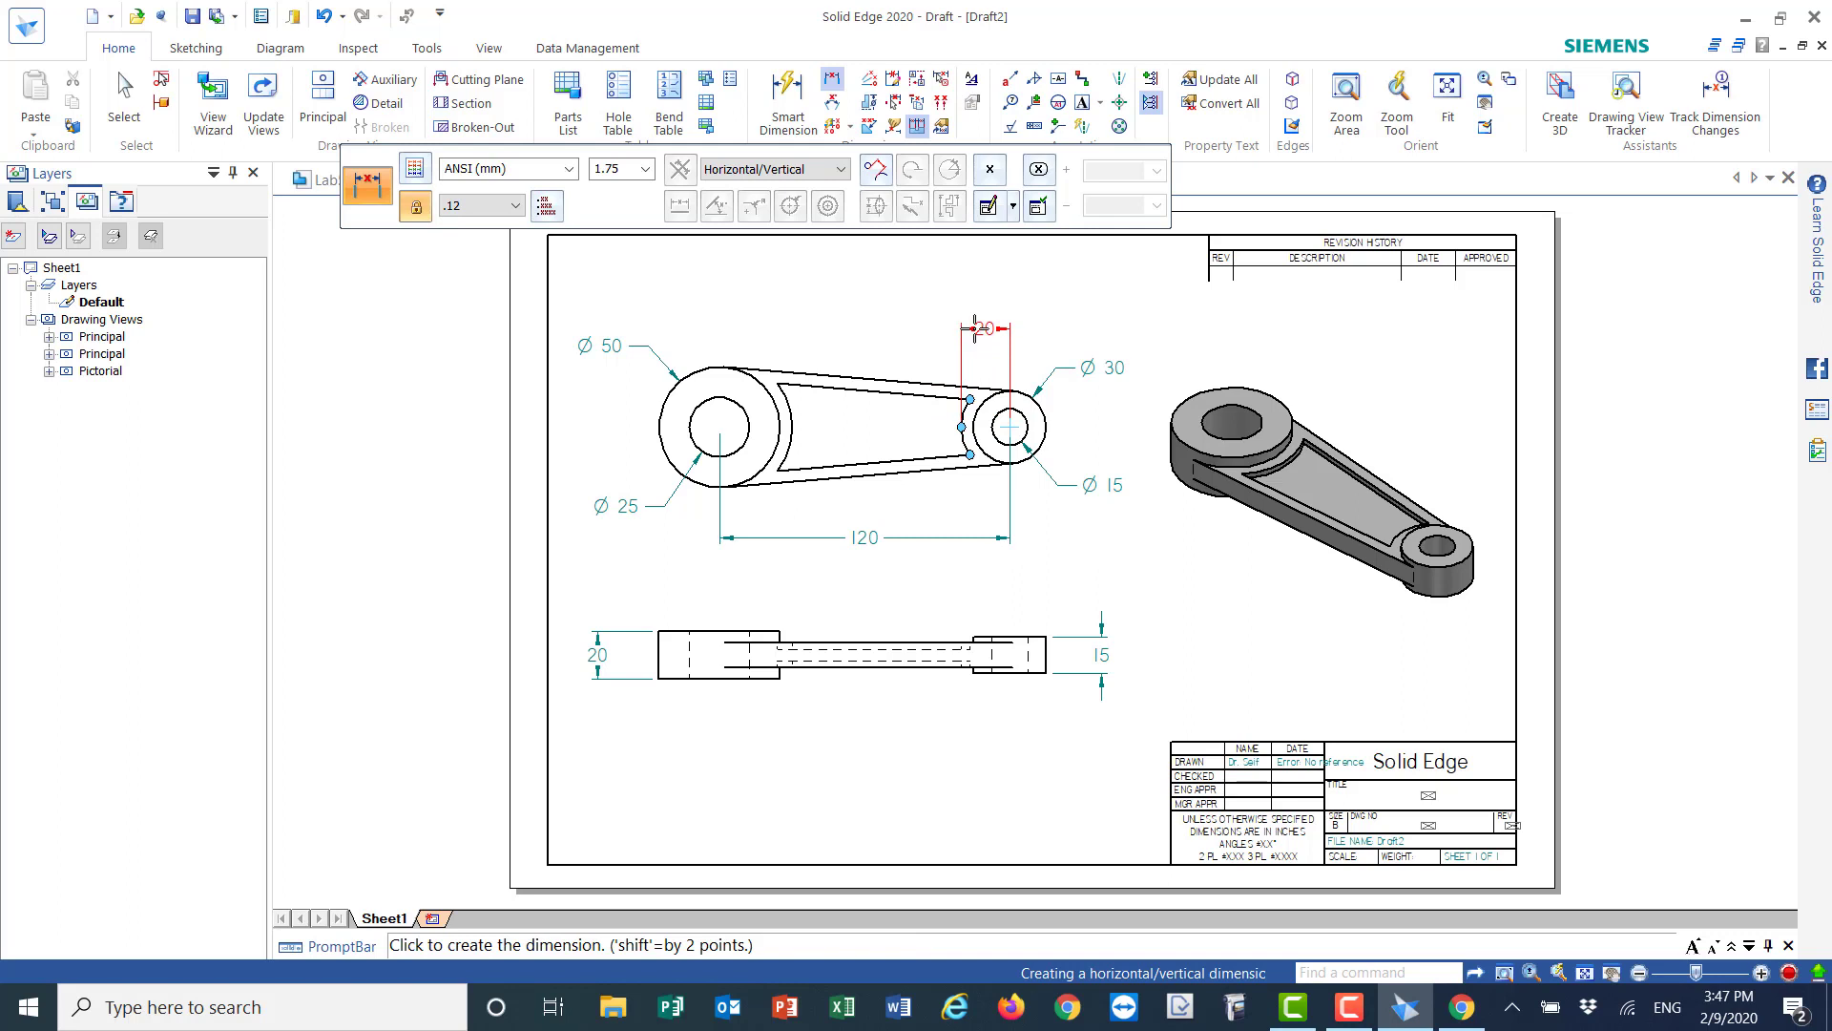
pyautogui.click(975, 315)
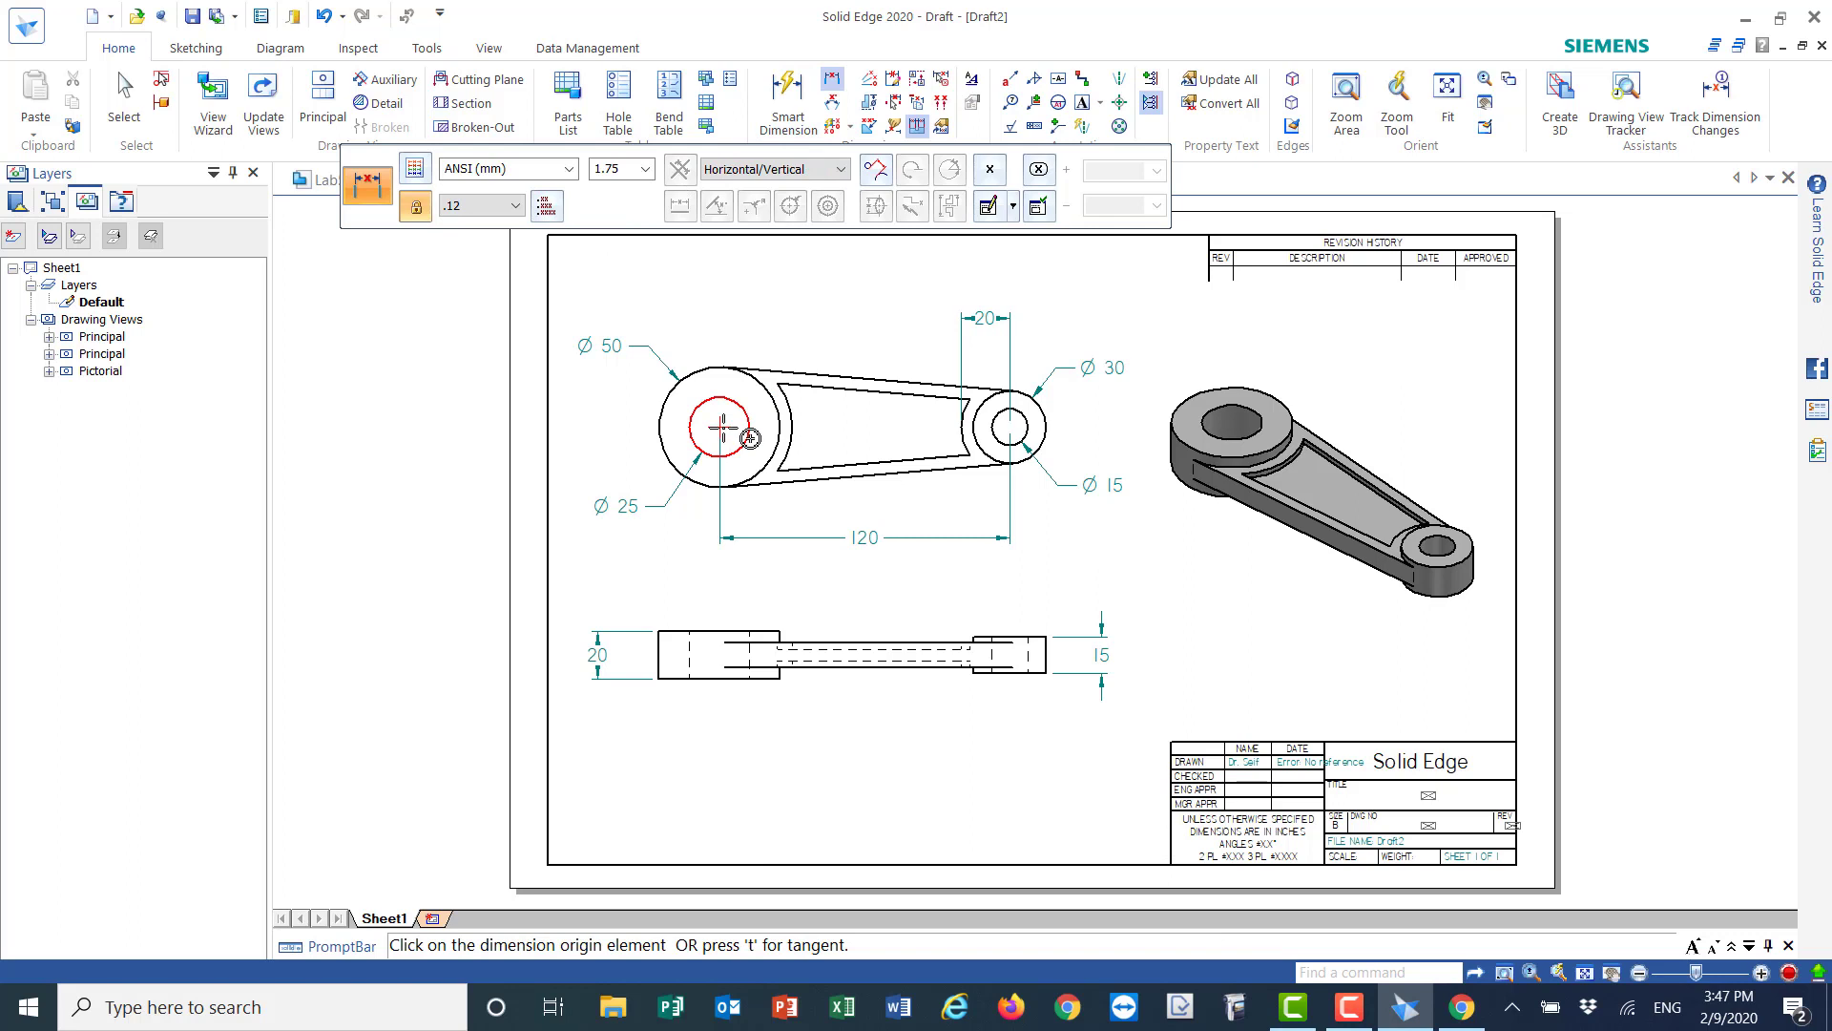
# - Dimension the horizontal distance from the large hole's centre to the adjacent recess arc, placing it above the top view
pyautogui.click(735, 401)
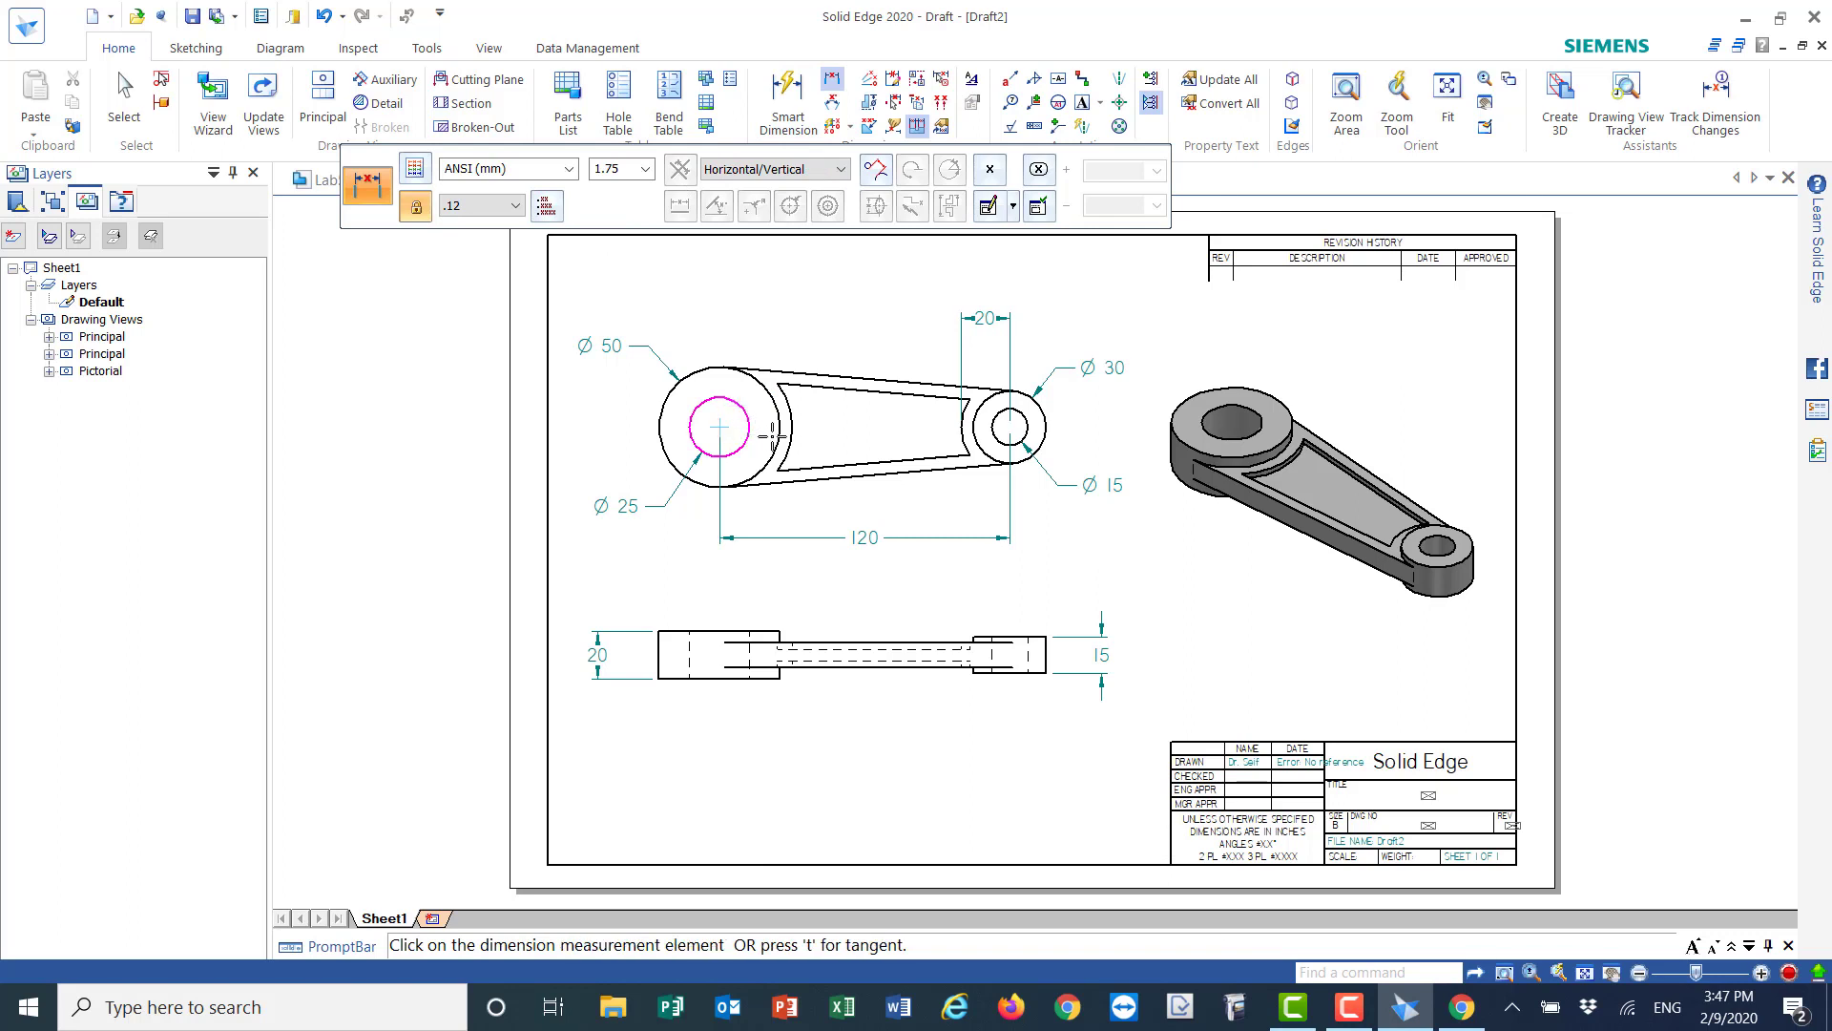
pyautogui.click(792, 426)
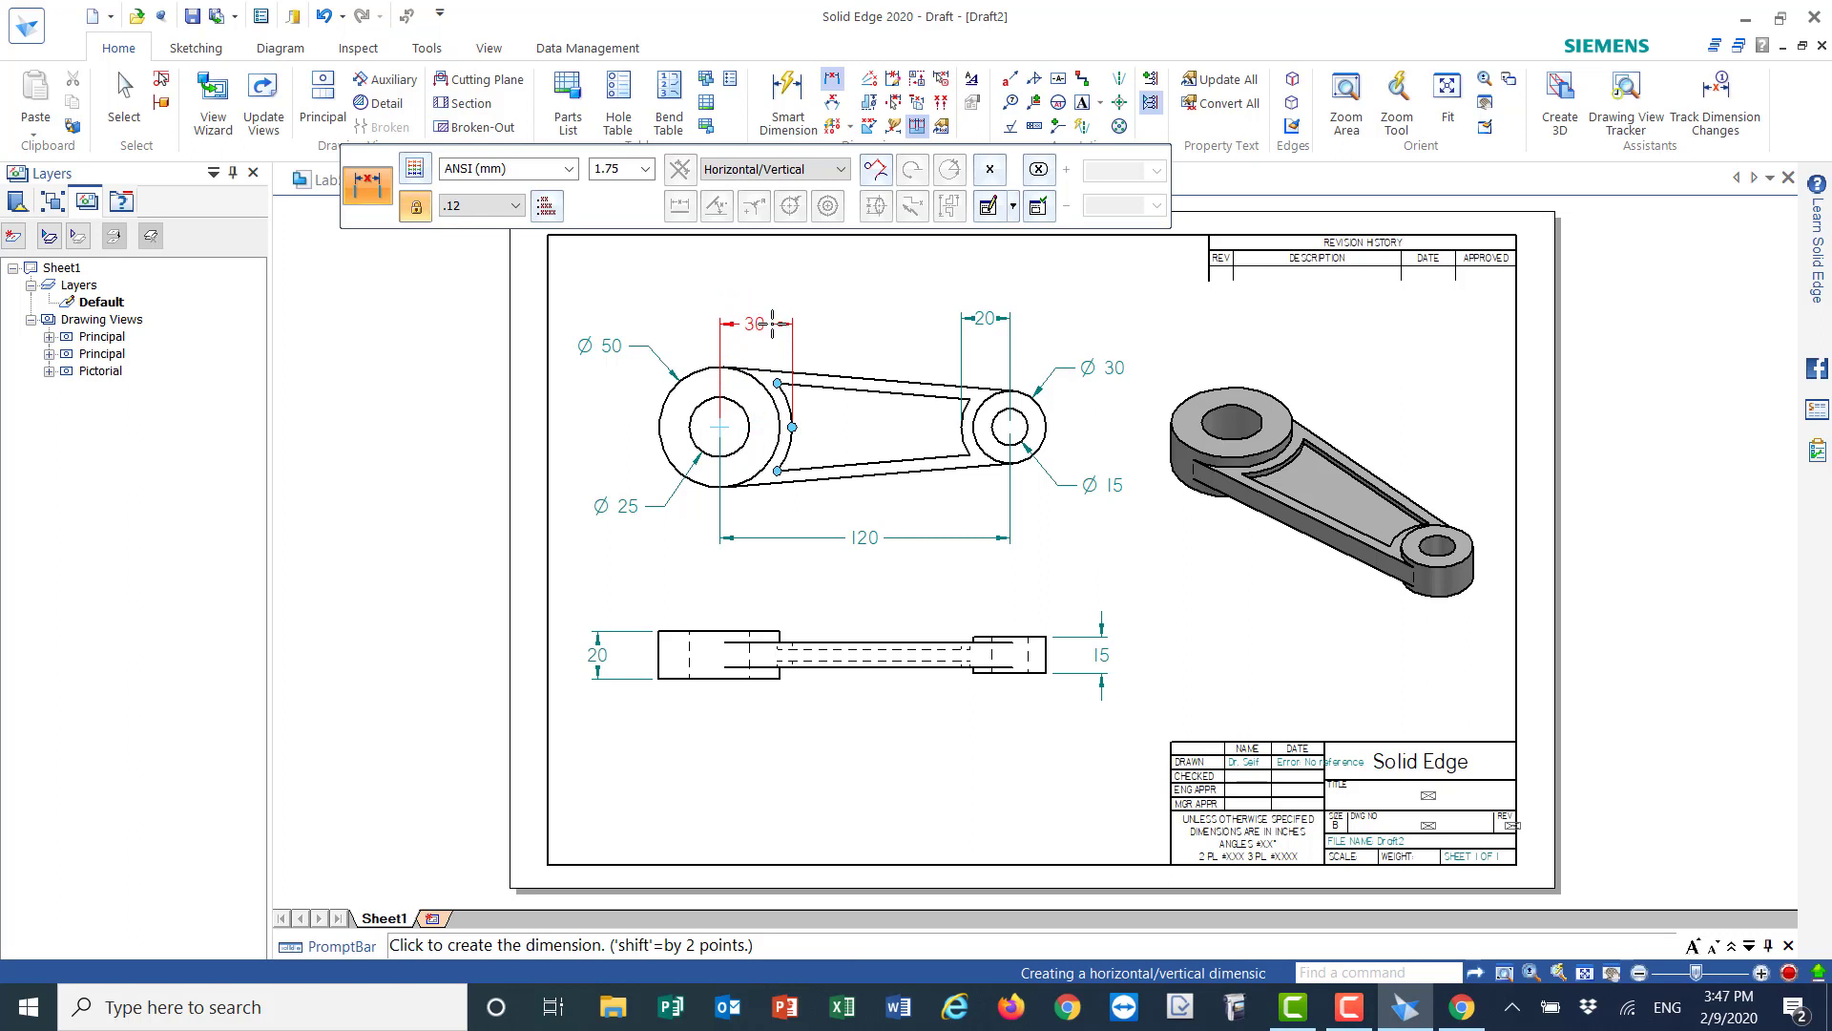
pyautogui.click(768, 316)
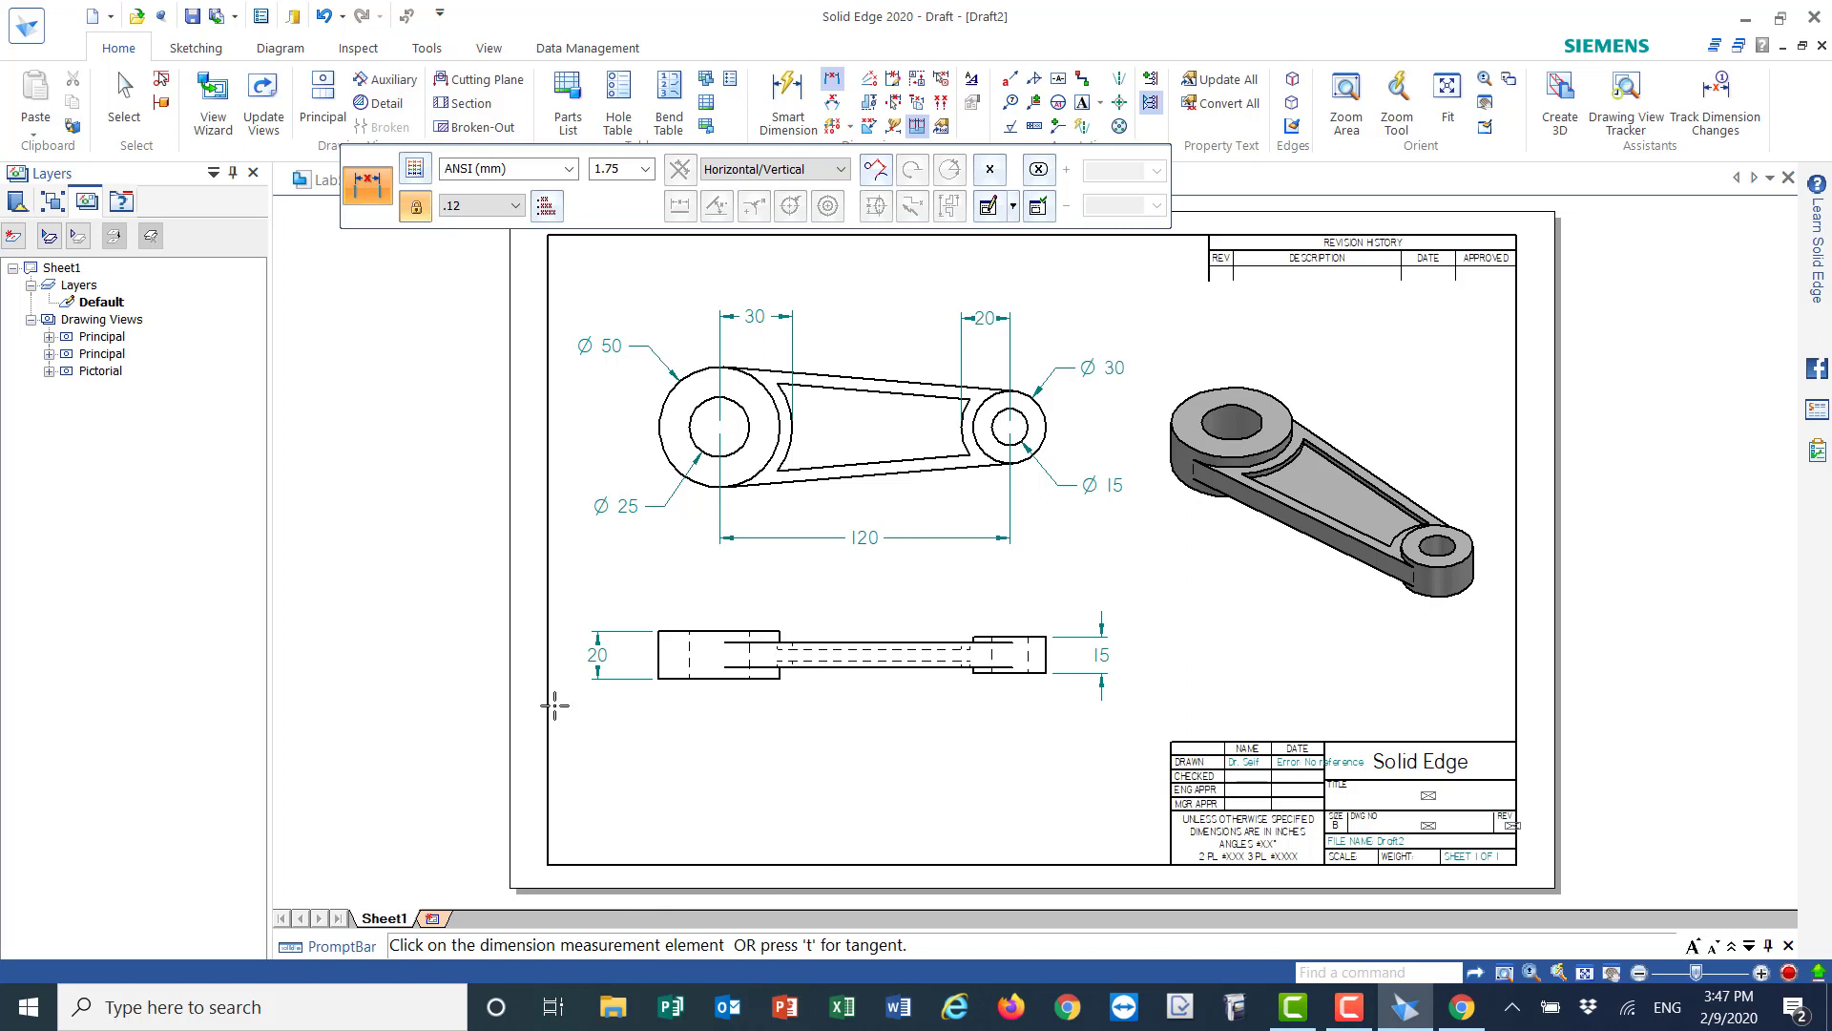
# - Dimension the arm's full thickness between its outer edges in the front view, with the text placed below the arm
pyautogui.click(871, 642)
pyautogui.rightClick(954, 763)
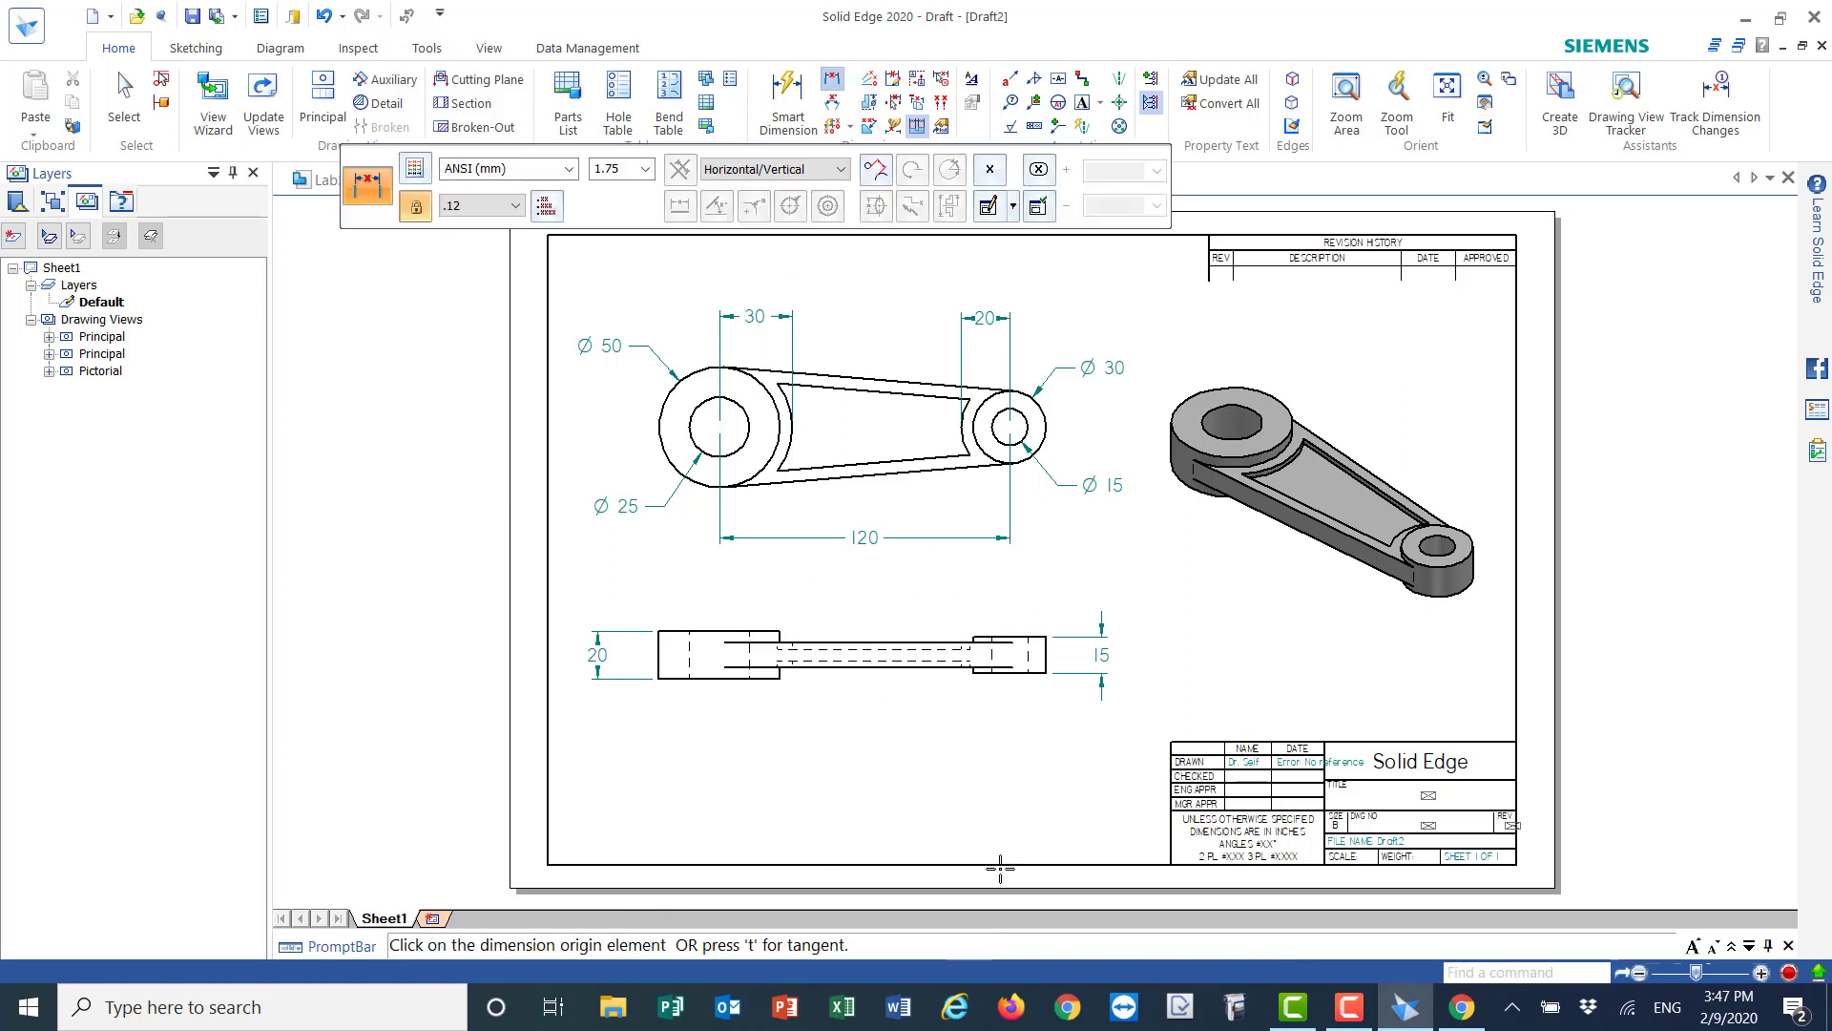
pyautogui.click(818, 642)
pyautogui.click(809, 666)
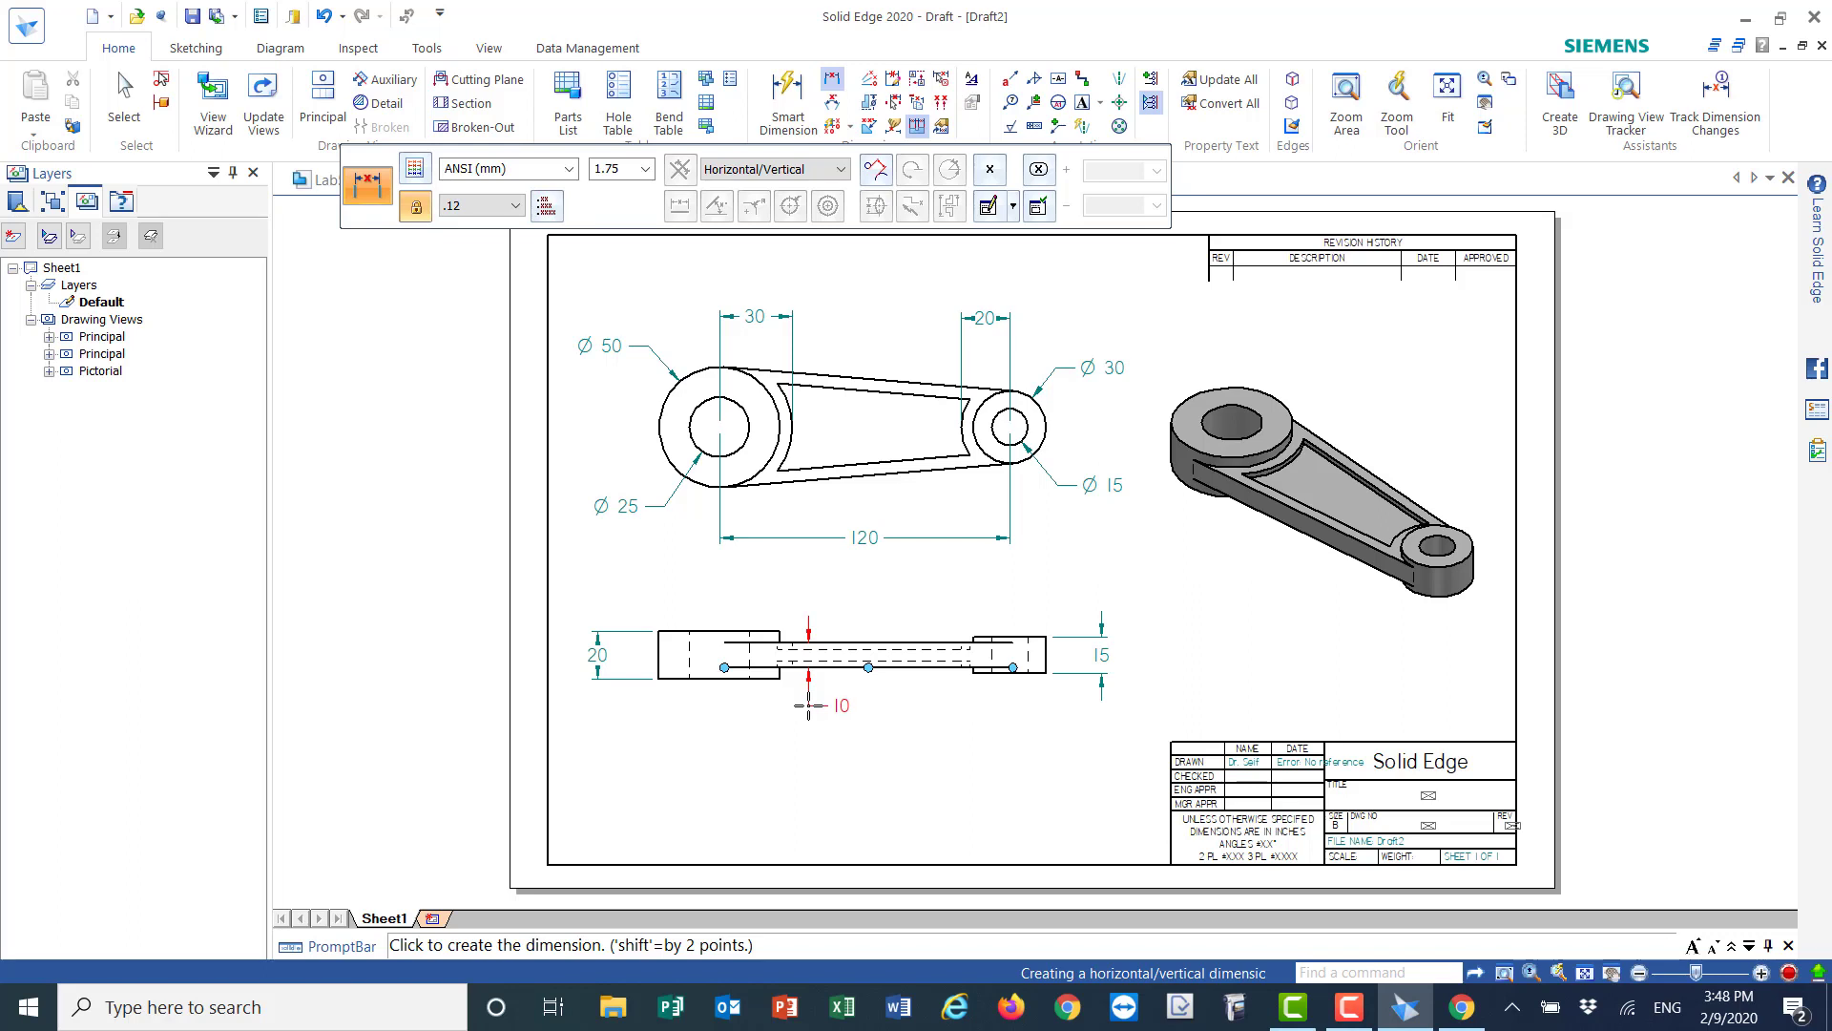
pyautogui.click(808, 705)
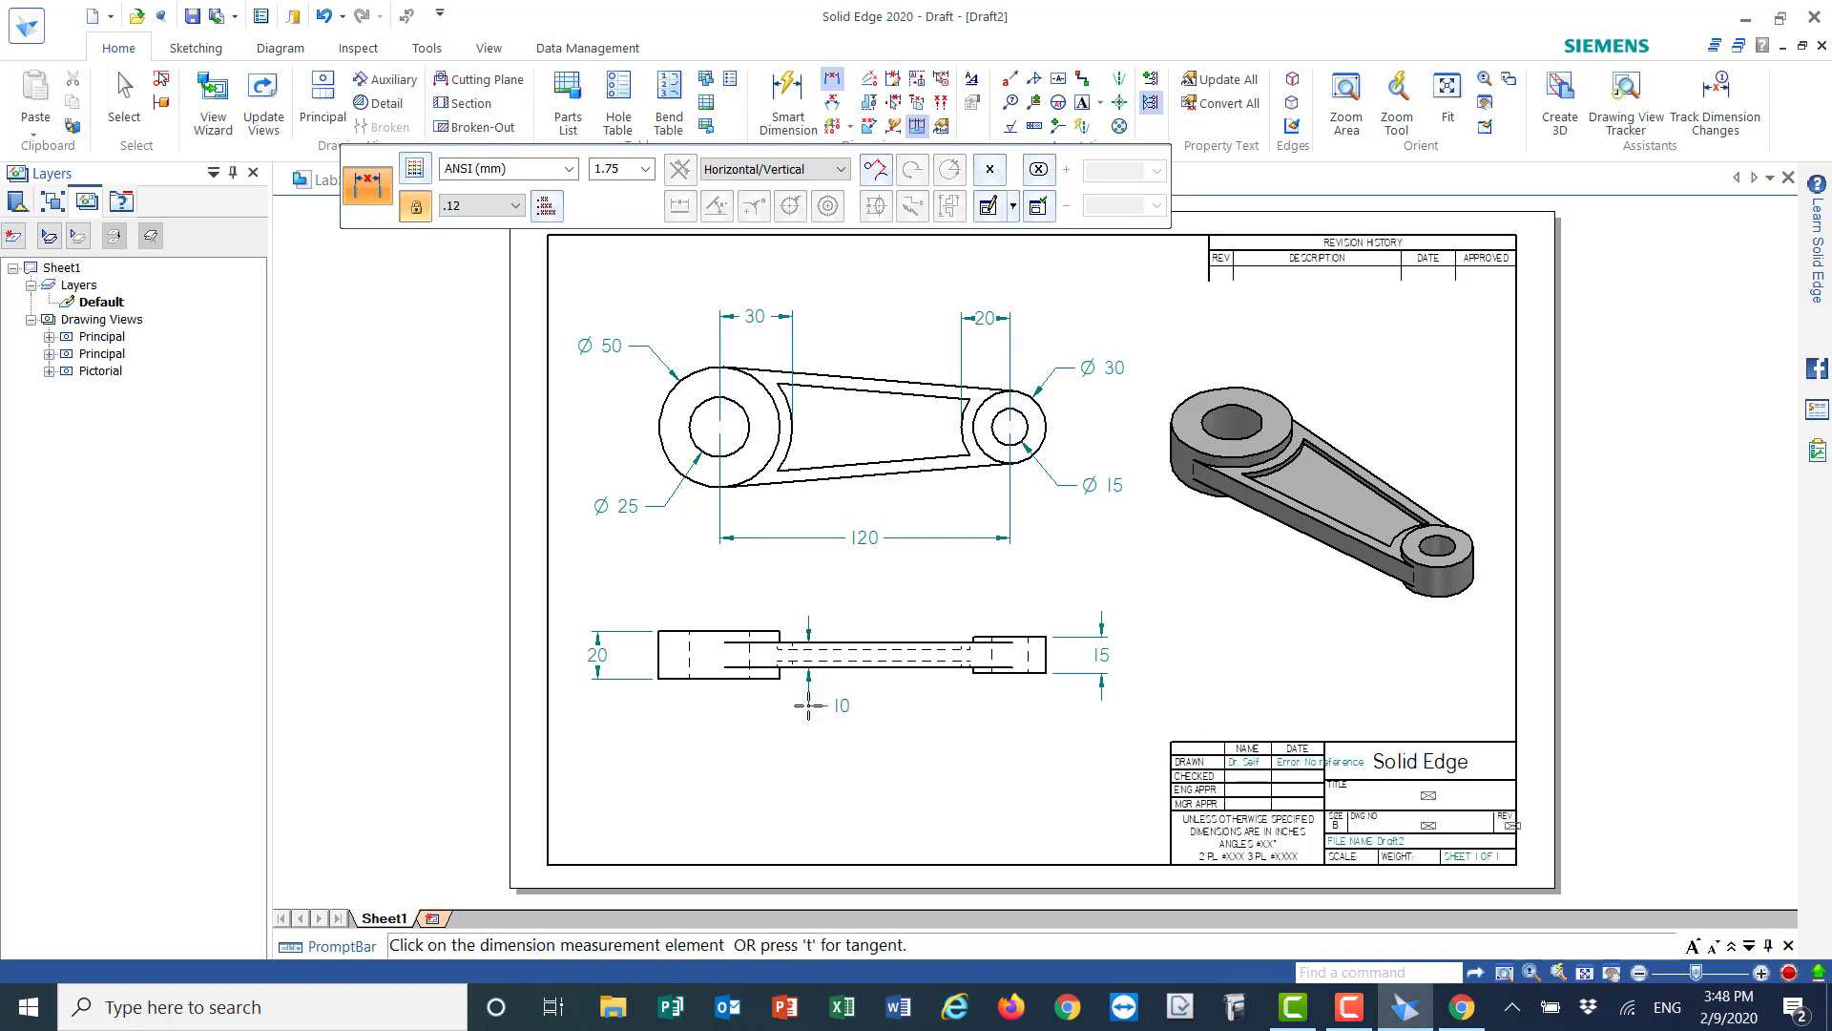
pyautogui.click(935, 648)
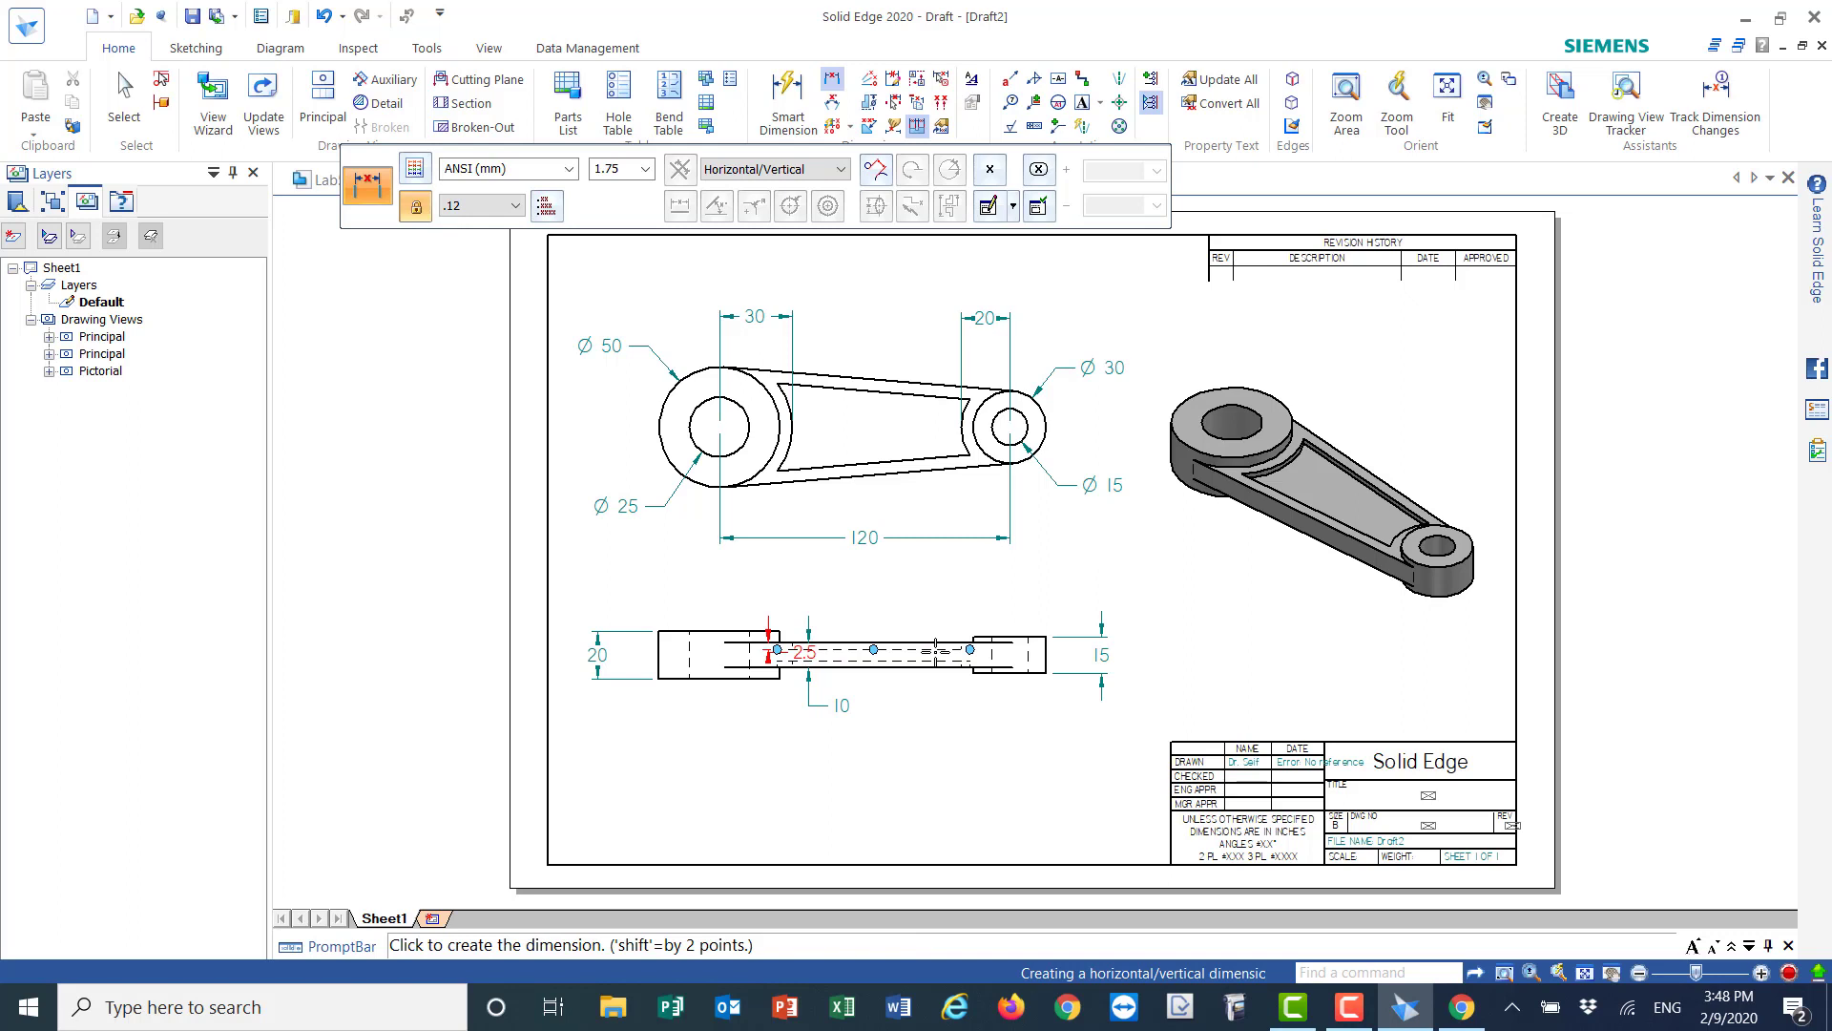
pyautogui.rightClick(935, 646)
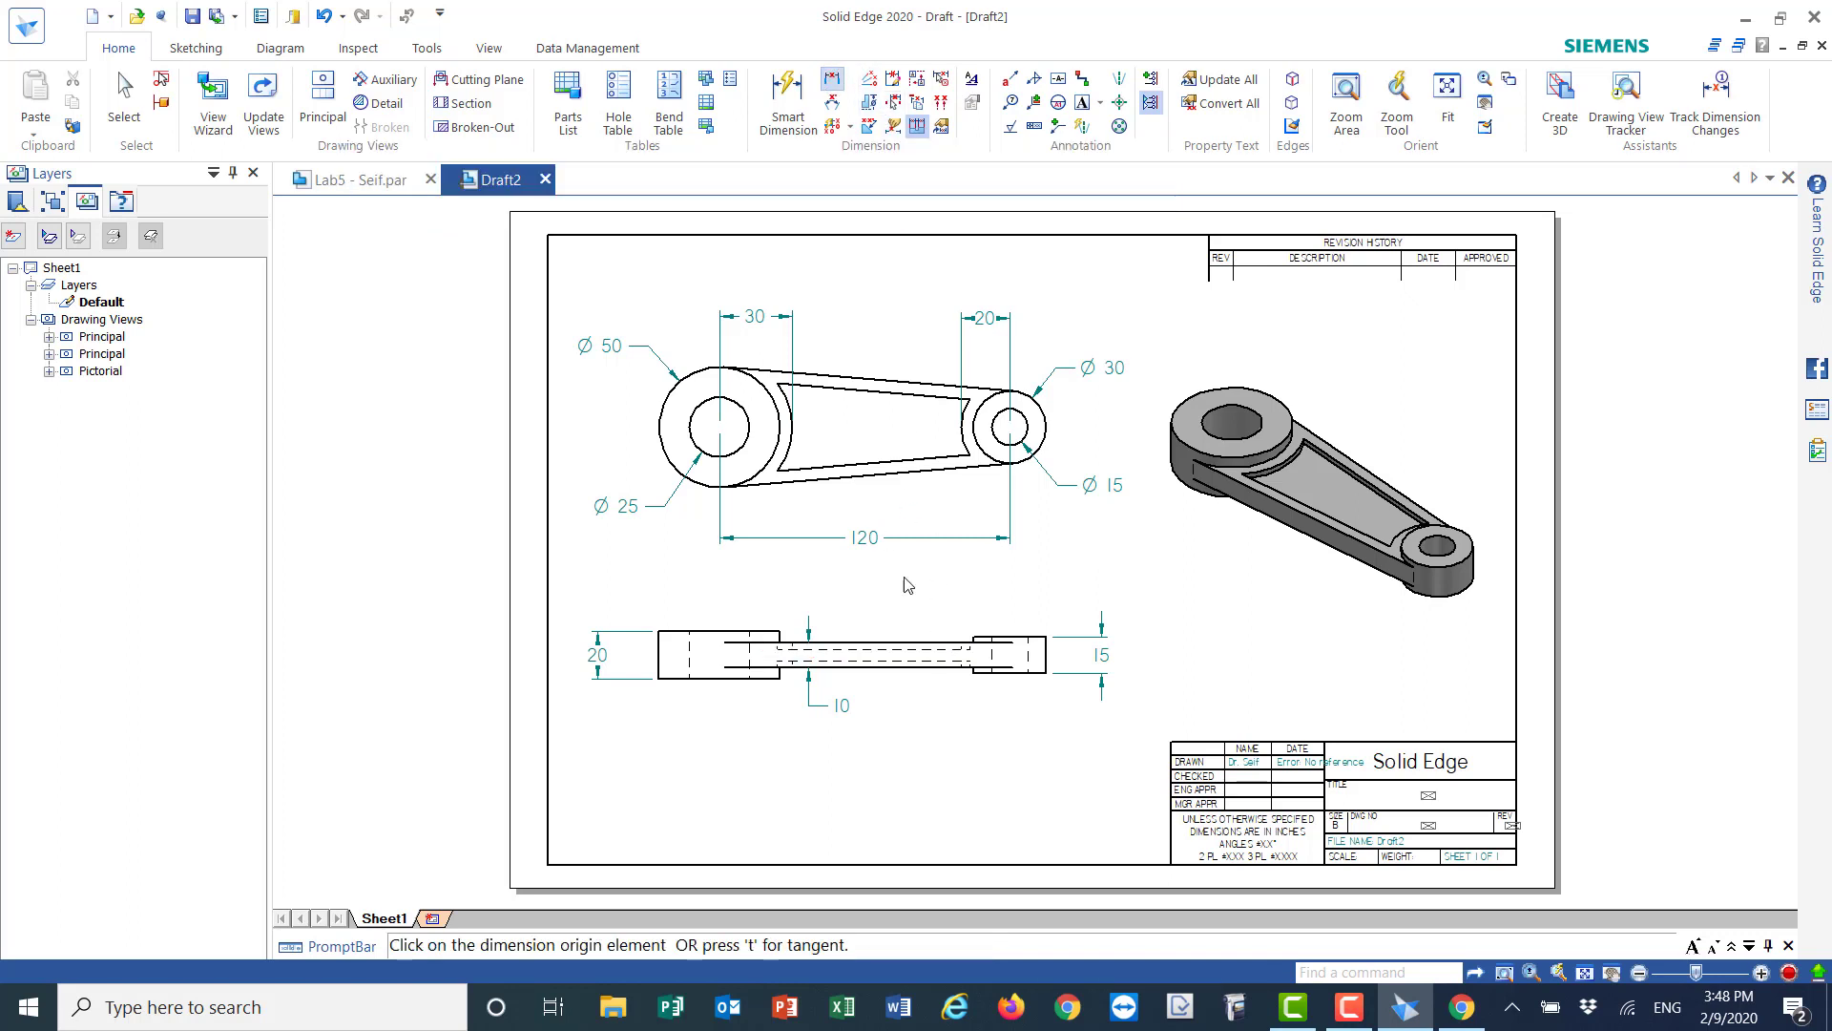
pyautogui.click(940, 648)
pyautogui.rightClick(934, 612)
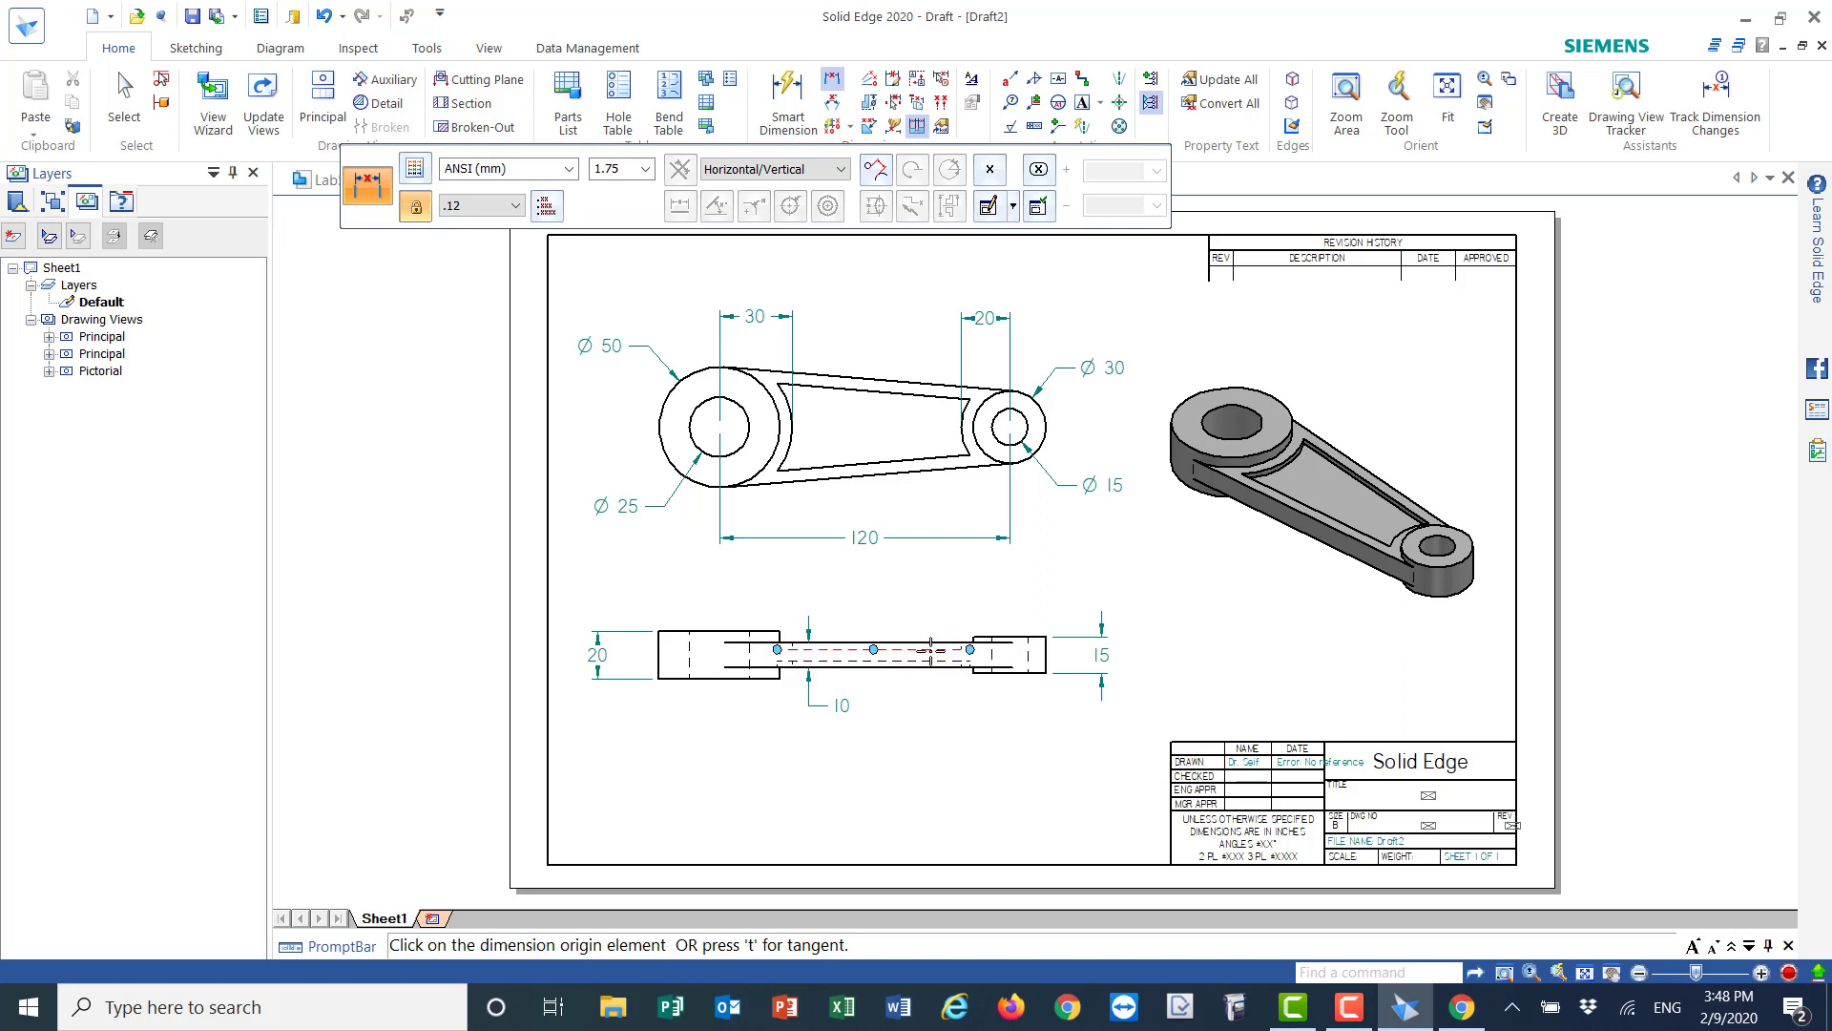
# - Dimension the thickness of the recessed web between the two hidden lines in the front view
pyautogui.click(932, 650)
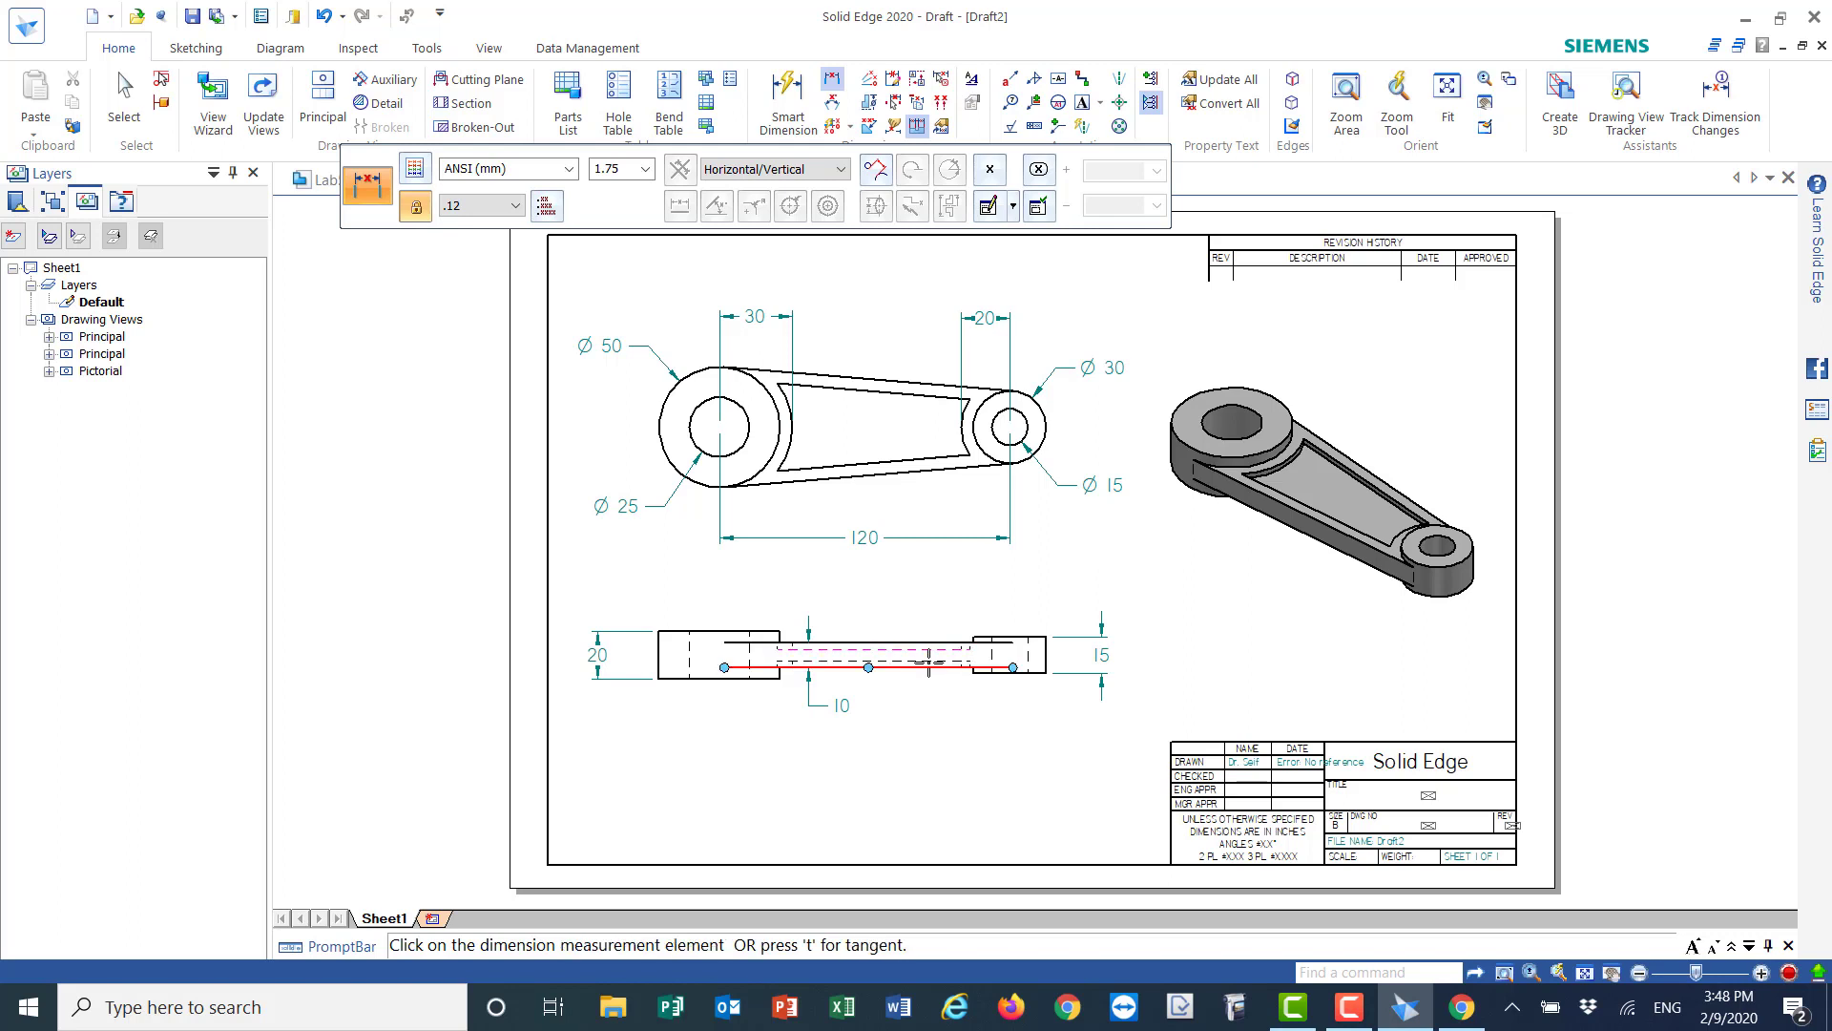
pyautogui.click(926, 656)
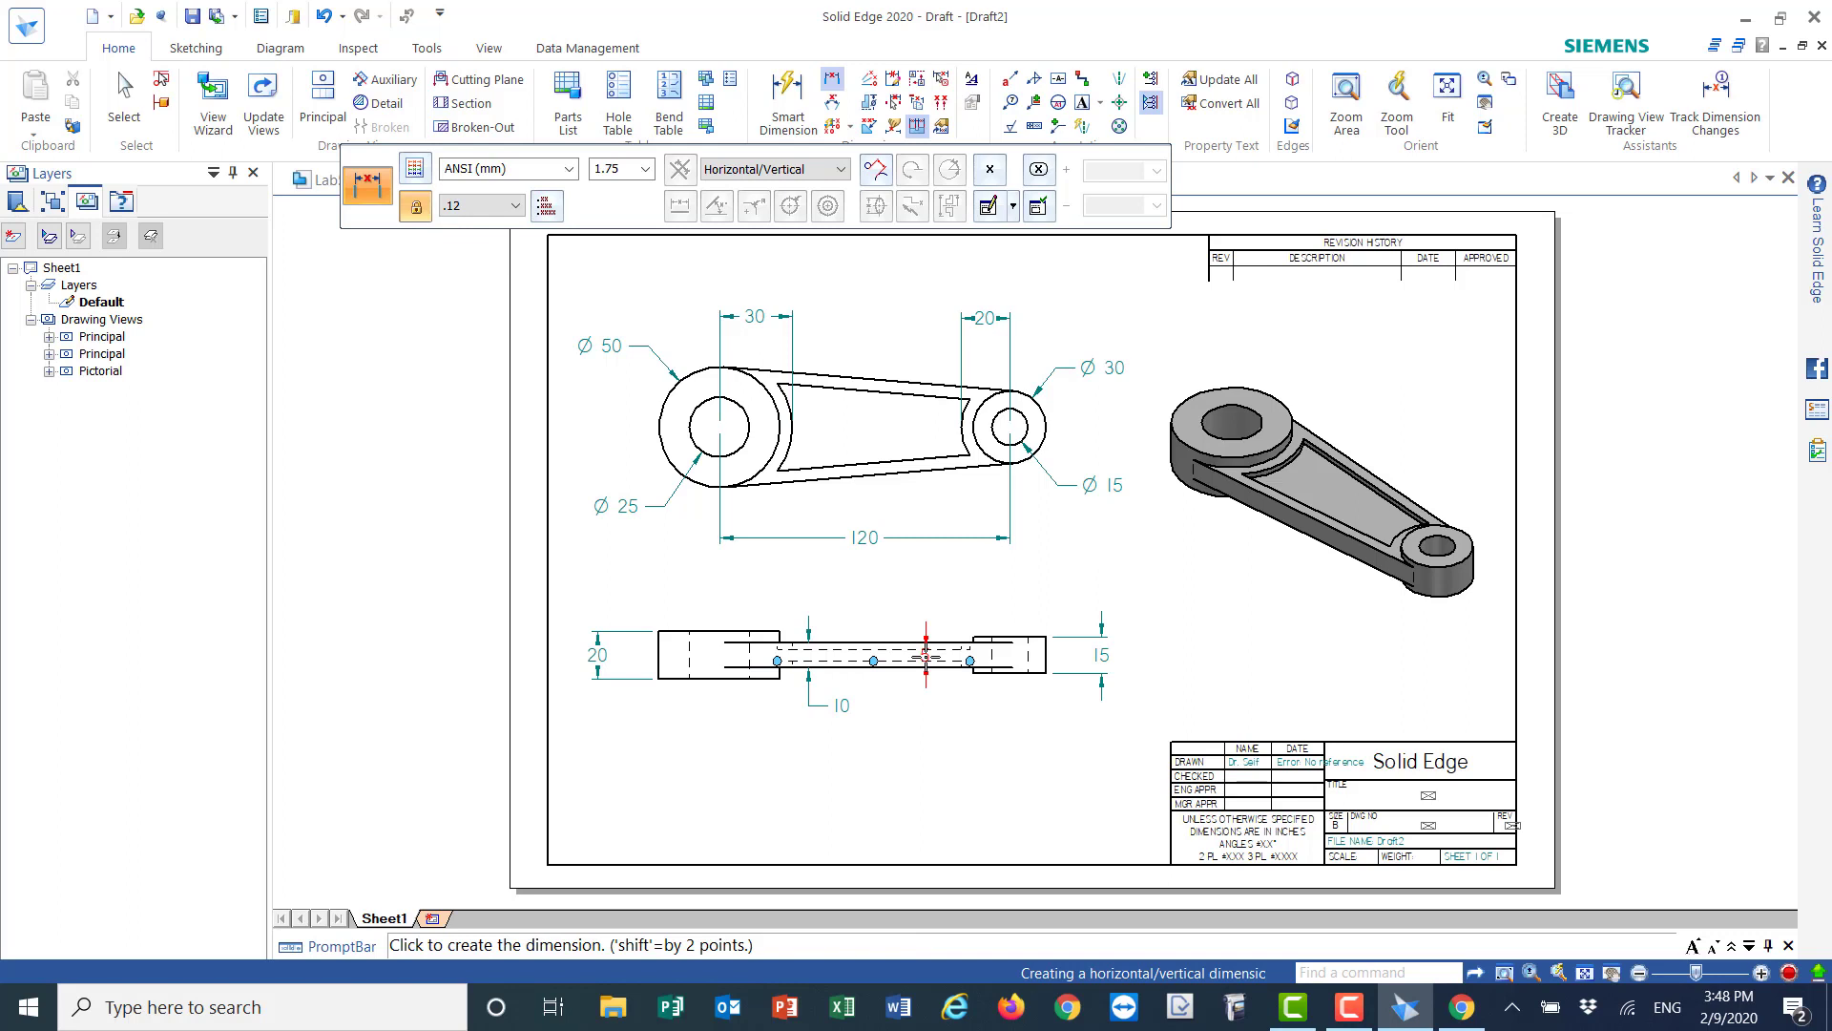
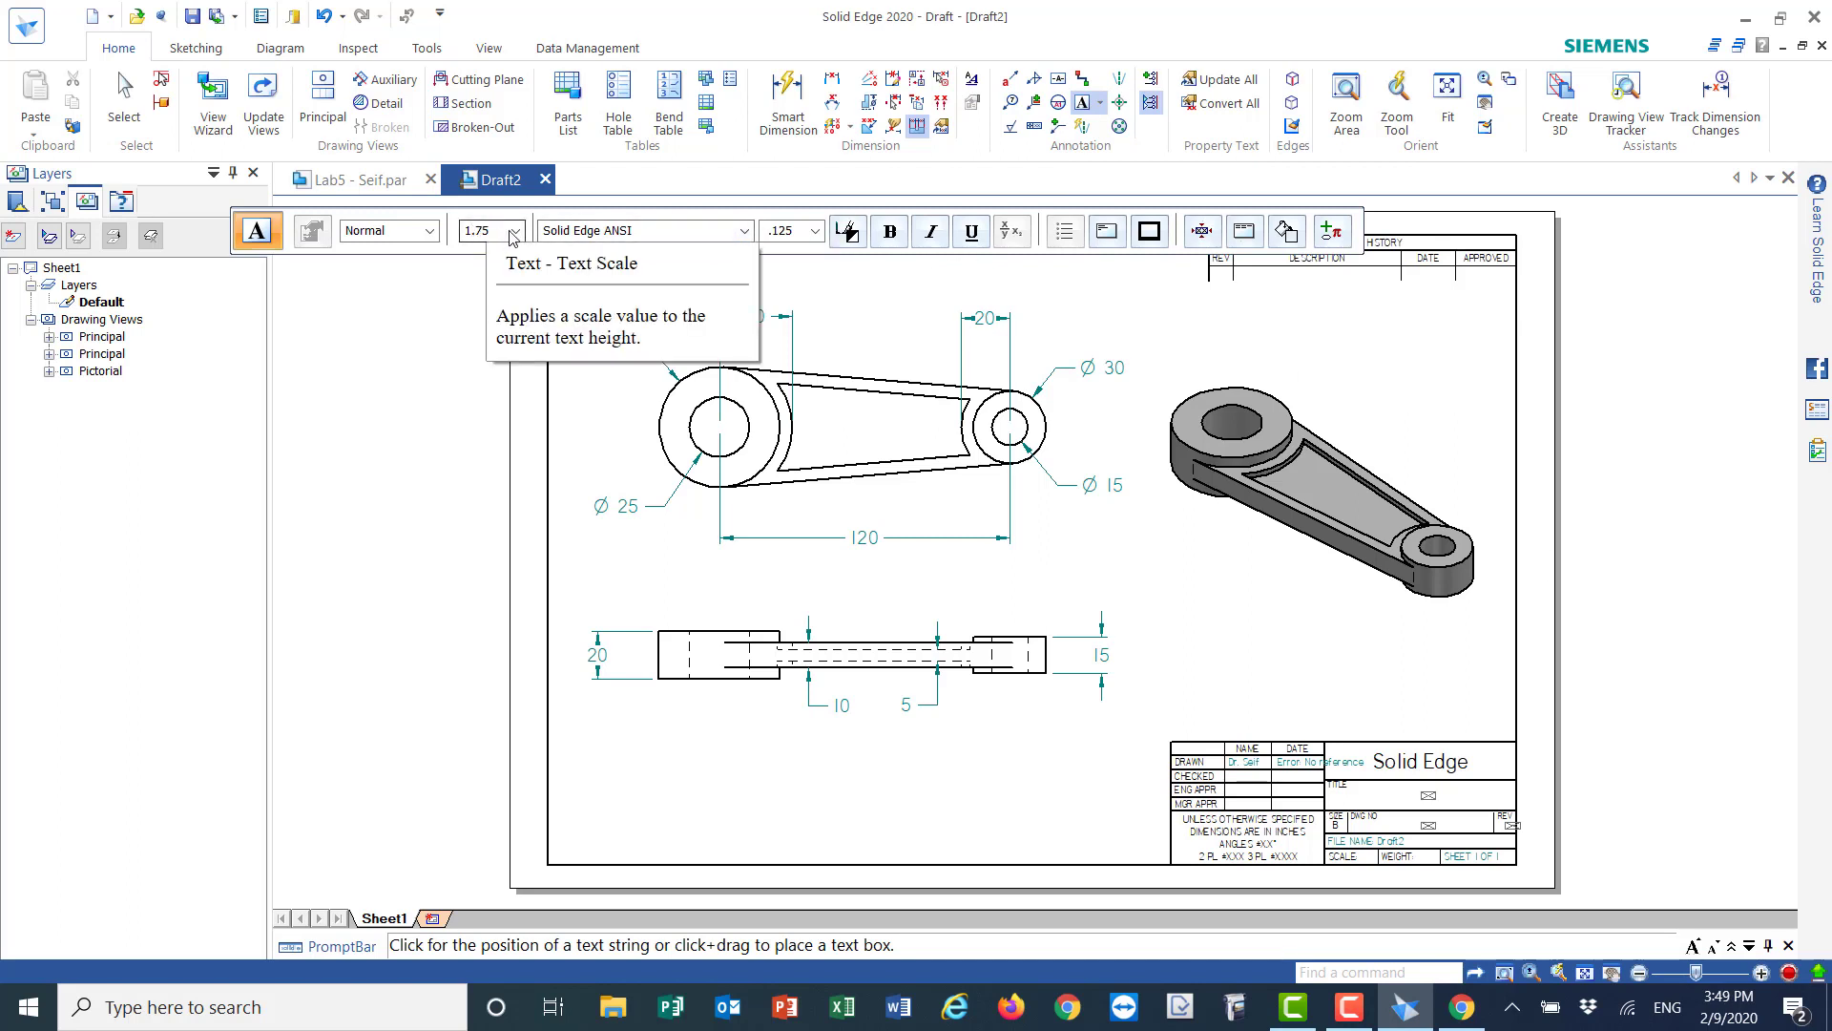
# - Add bold text at scale 2.00 in the empty area beside the sheet, reading "Lab 5 - " followed by the author's surname
pyautogui.click(497, 233)
pyautogui.click(487, 256)
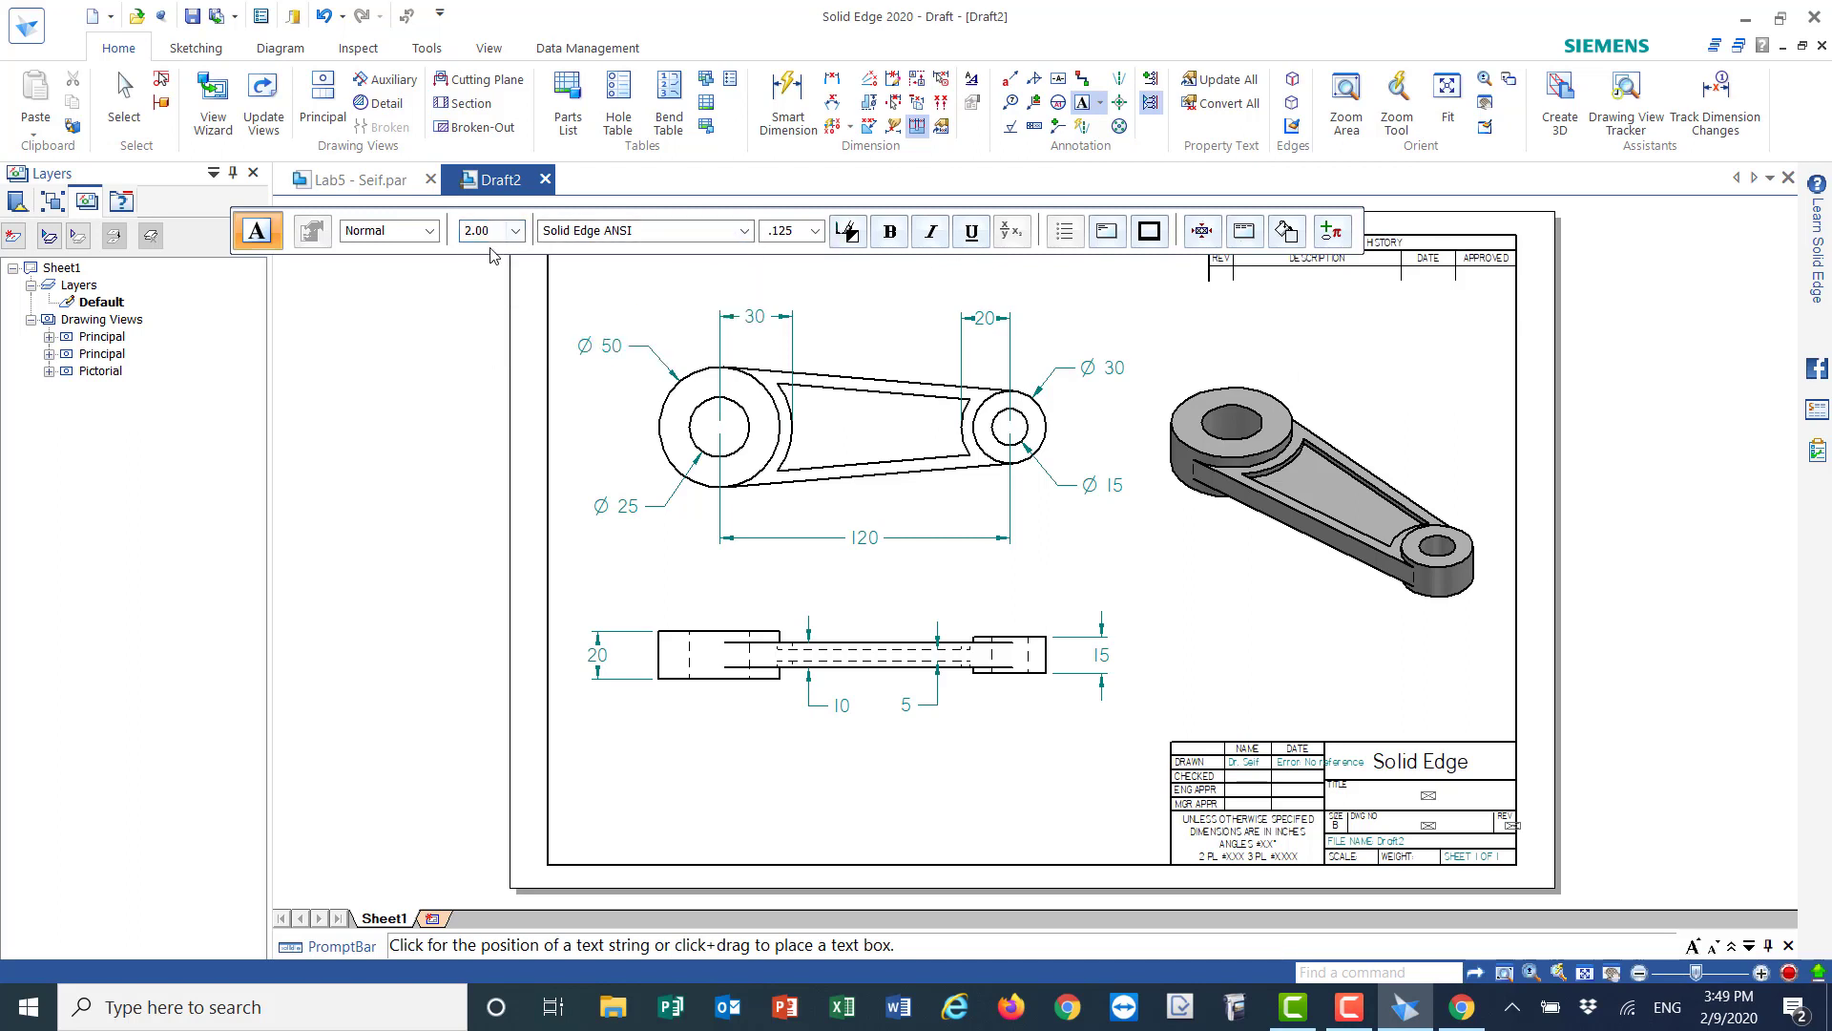
pyautogui.click(890, 231)
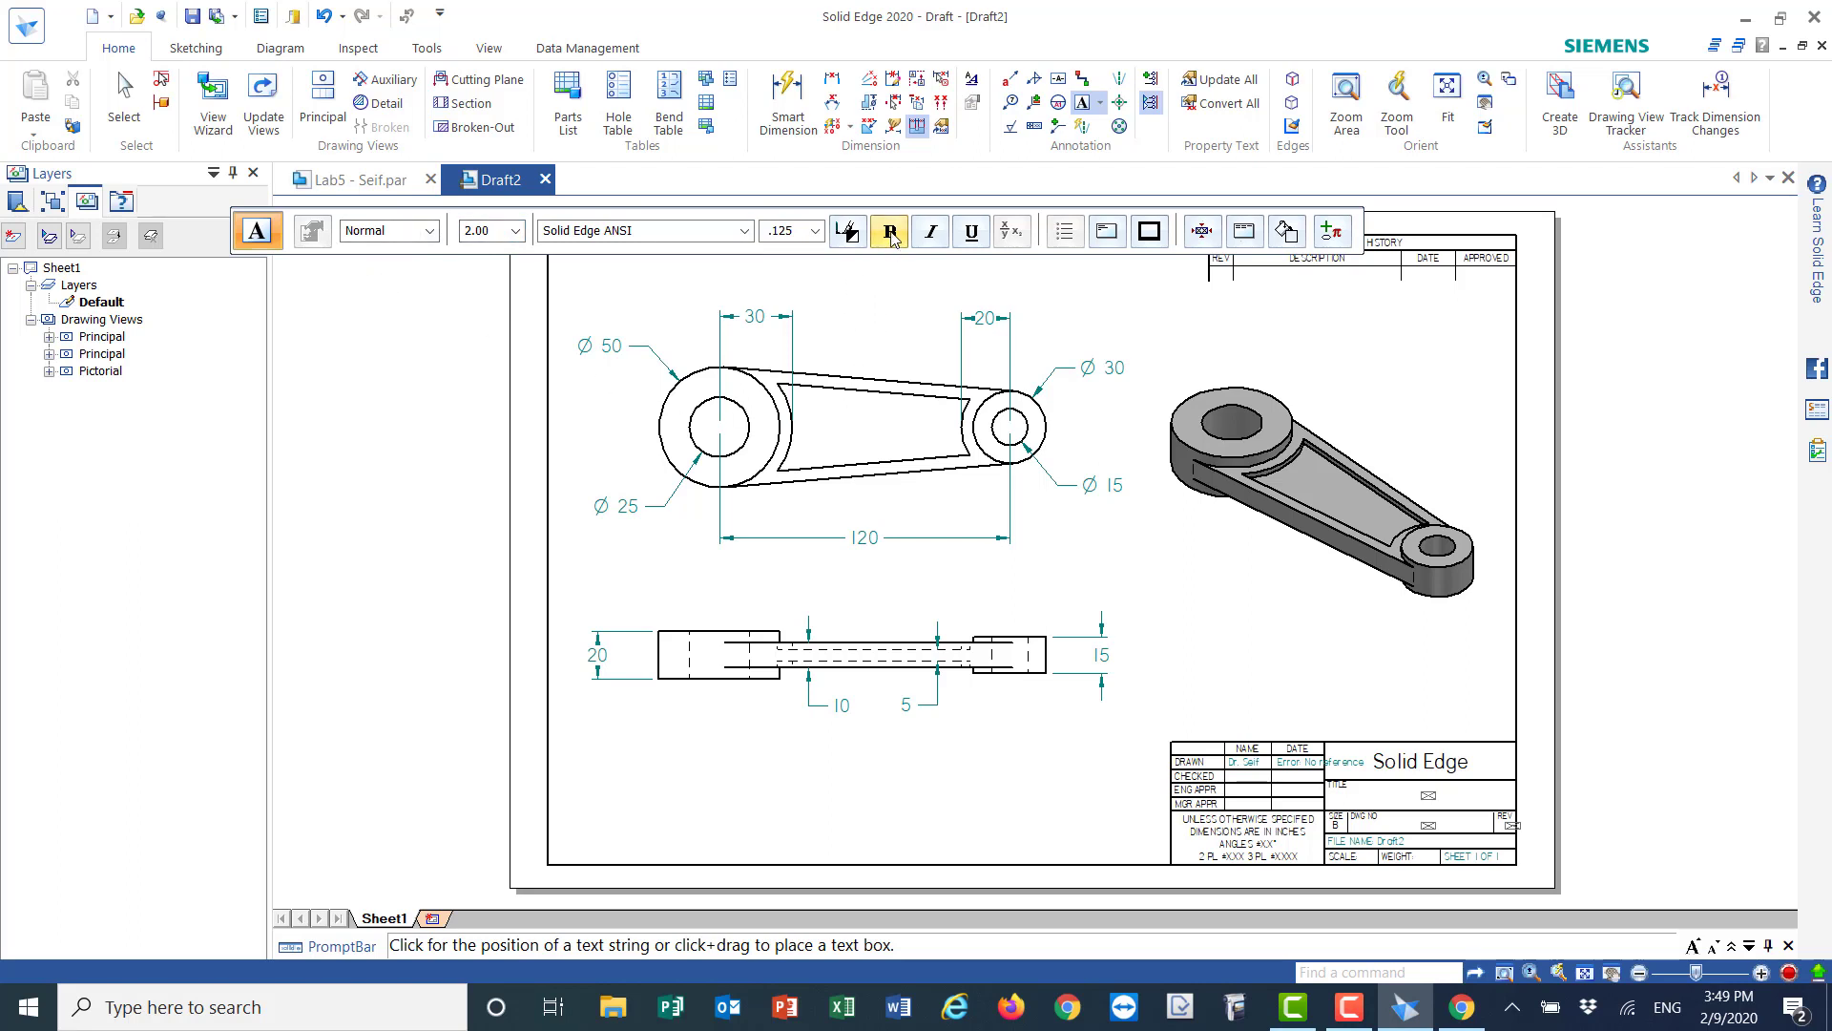
pyautogui.click(1609, 631)
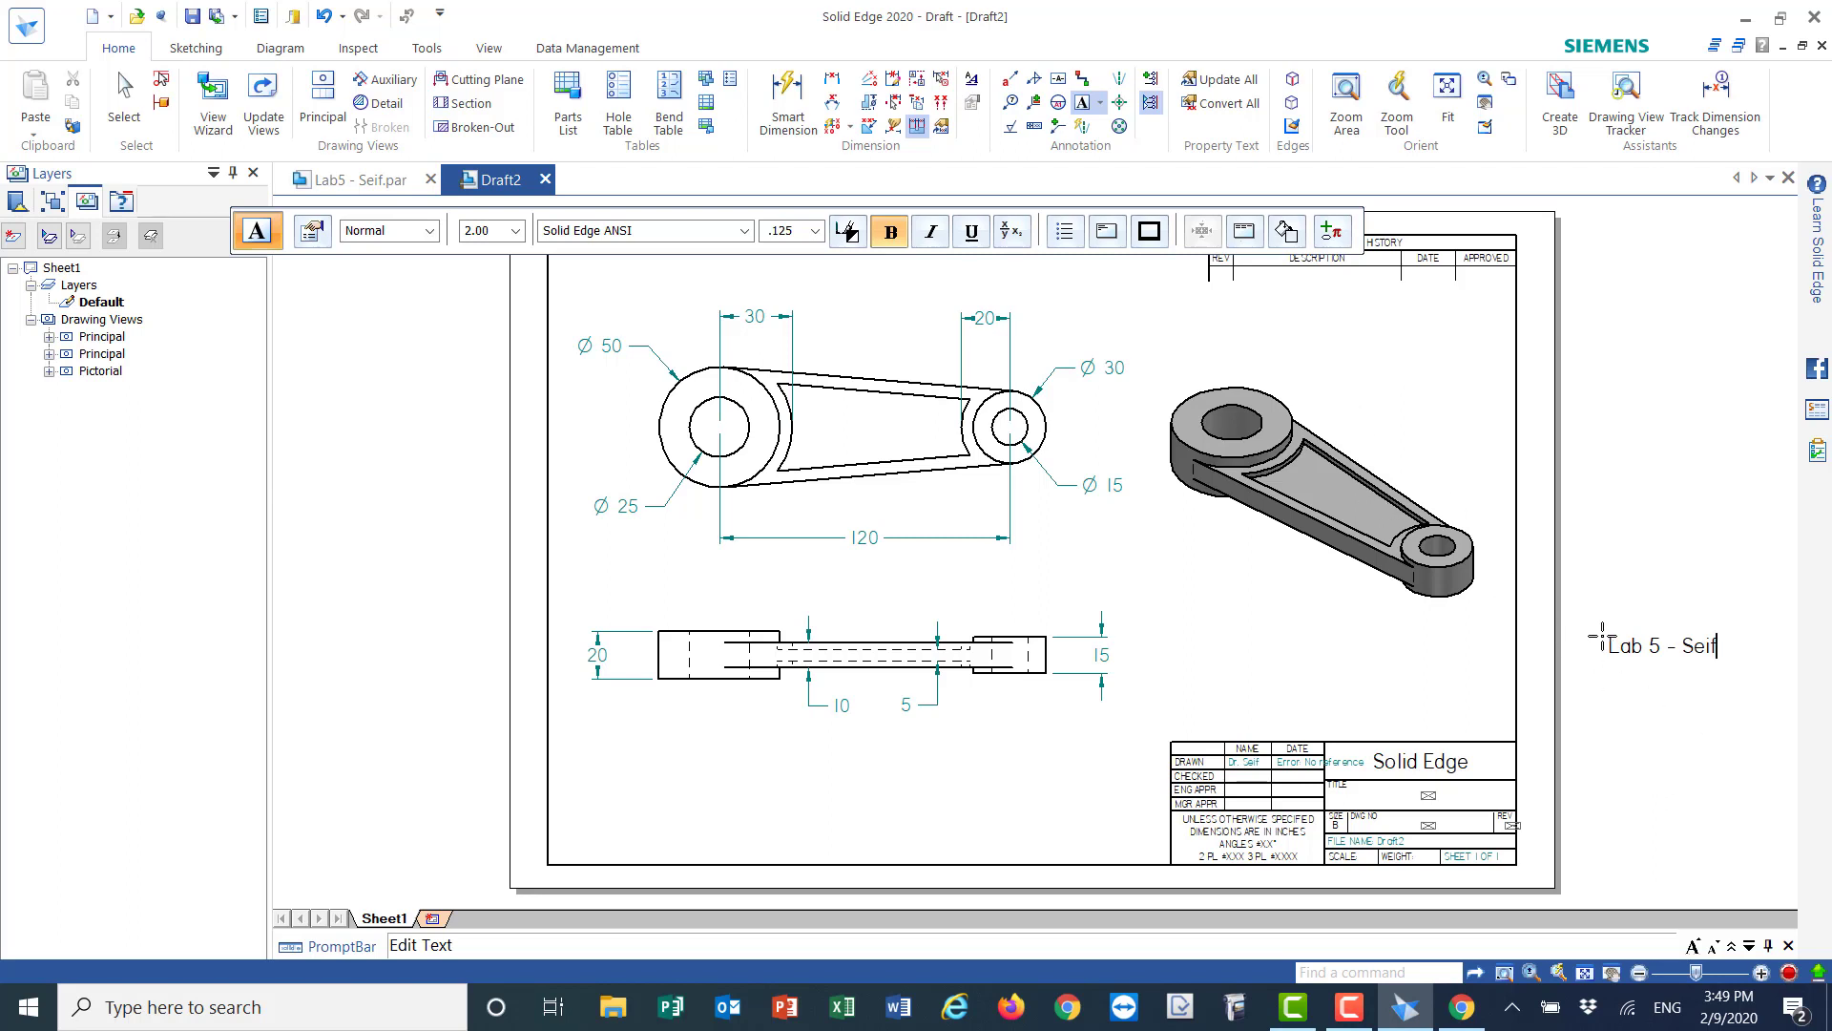
# - Move the lab text into the TITLE field of the title block
pyautogui.click(122, 89)
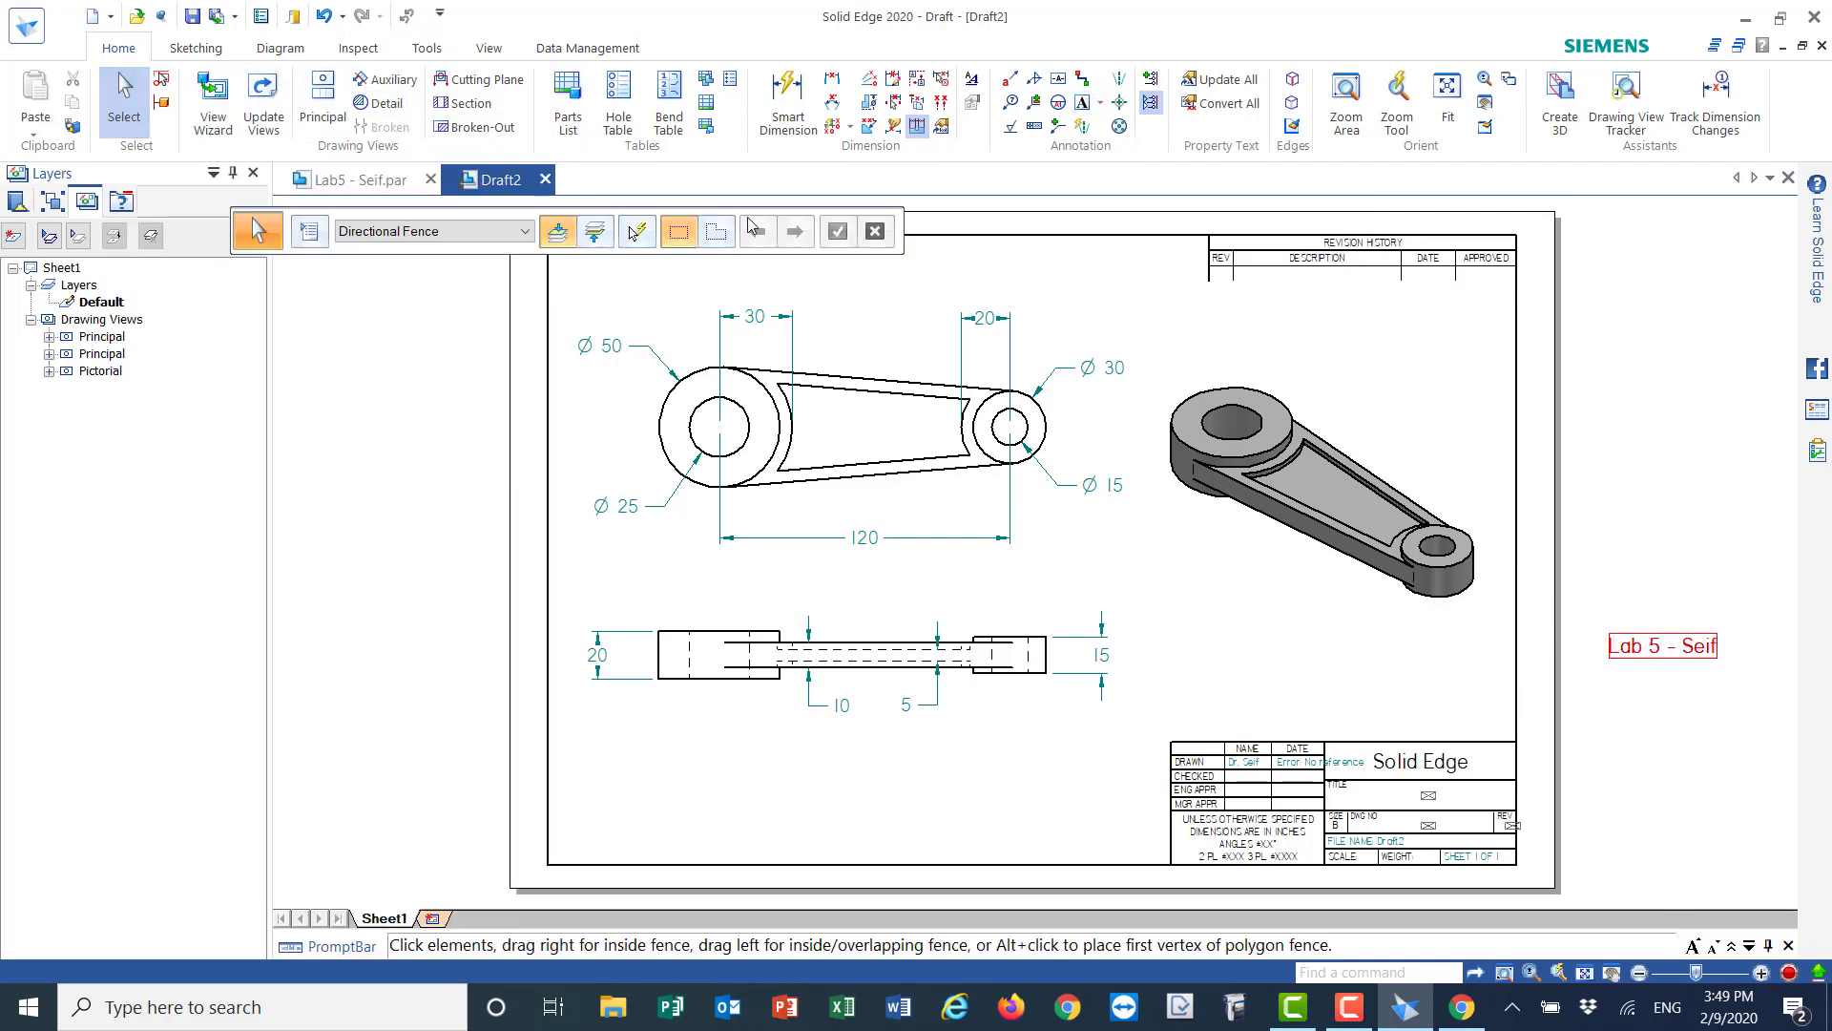
pyautogui.click(1668, 671)
pyautogui.moveTo(1674, 634); pyautogui.dragTo(1426, 784)
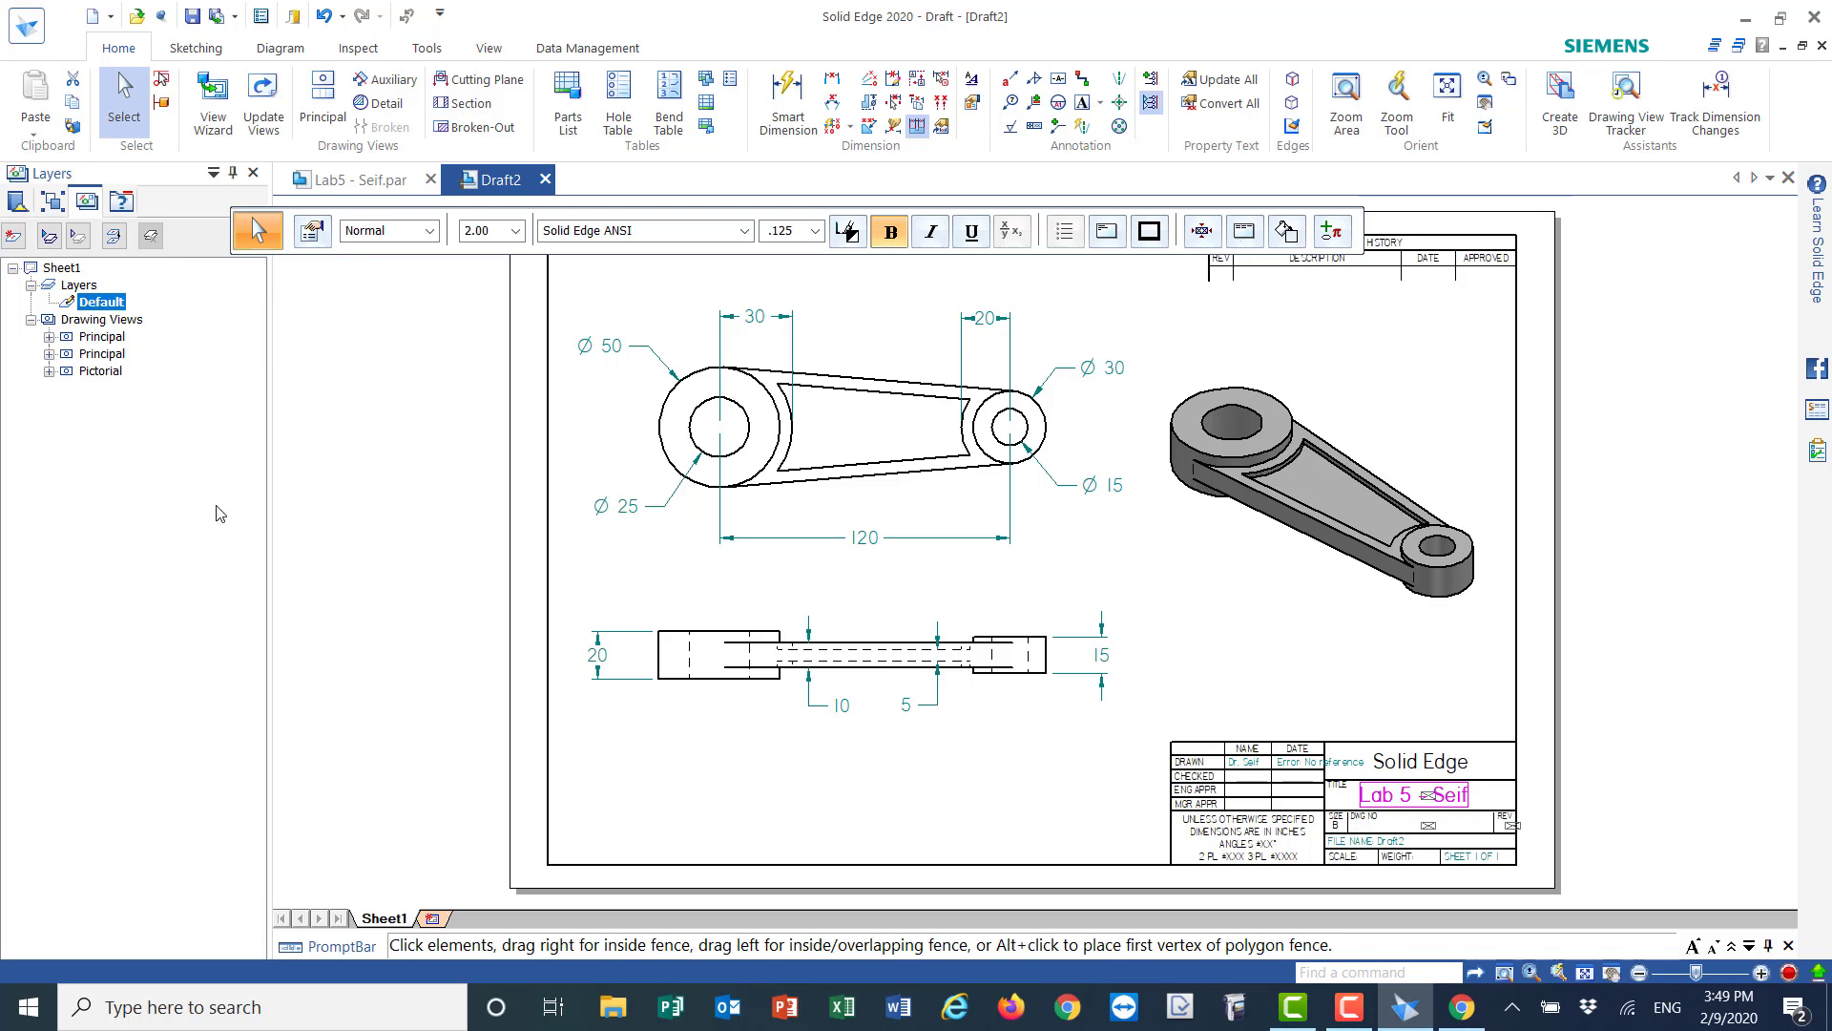
# - Deselect the title text and save the drawing as a .dft draft document in the ME103 folder, named "Lab5 - " plus the author's surname
pyautogui.click(363, 483)
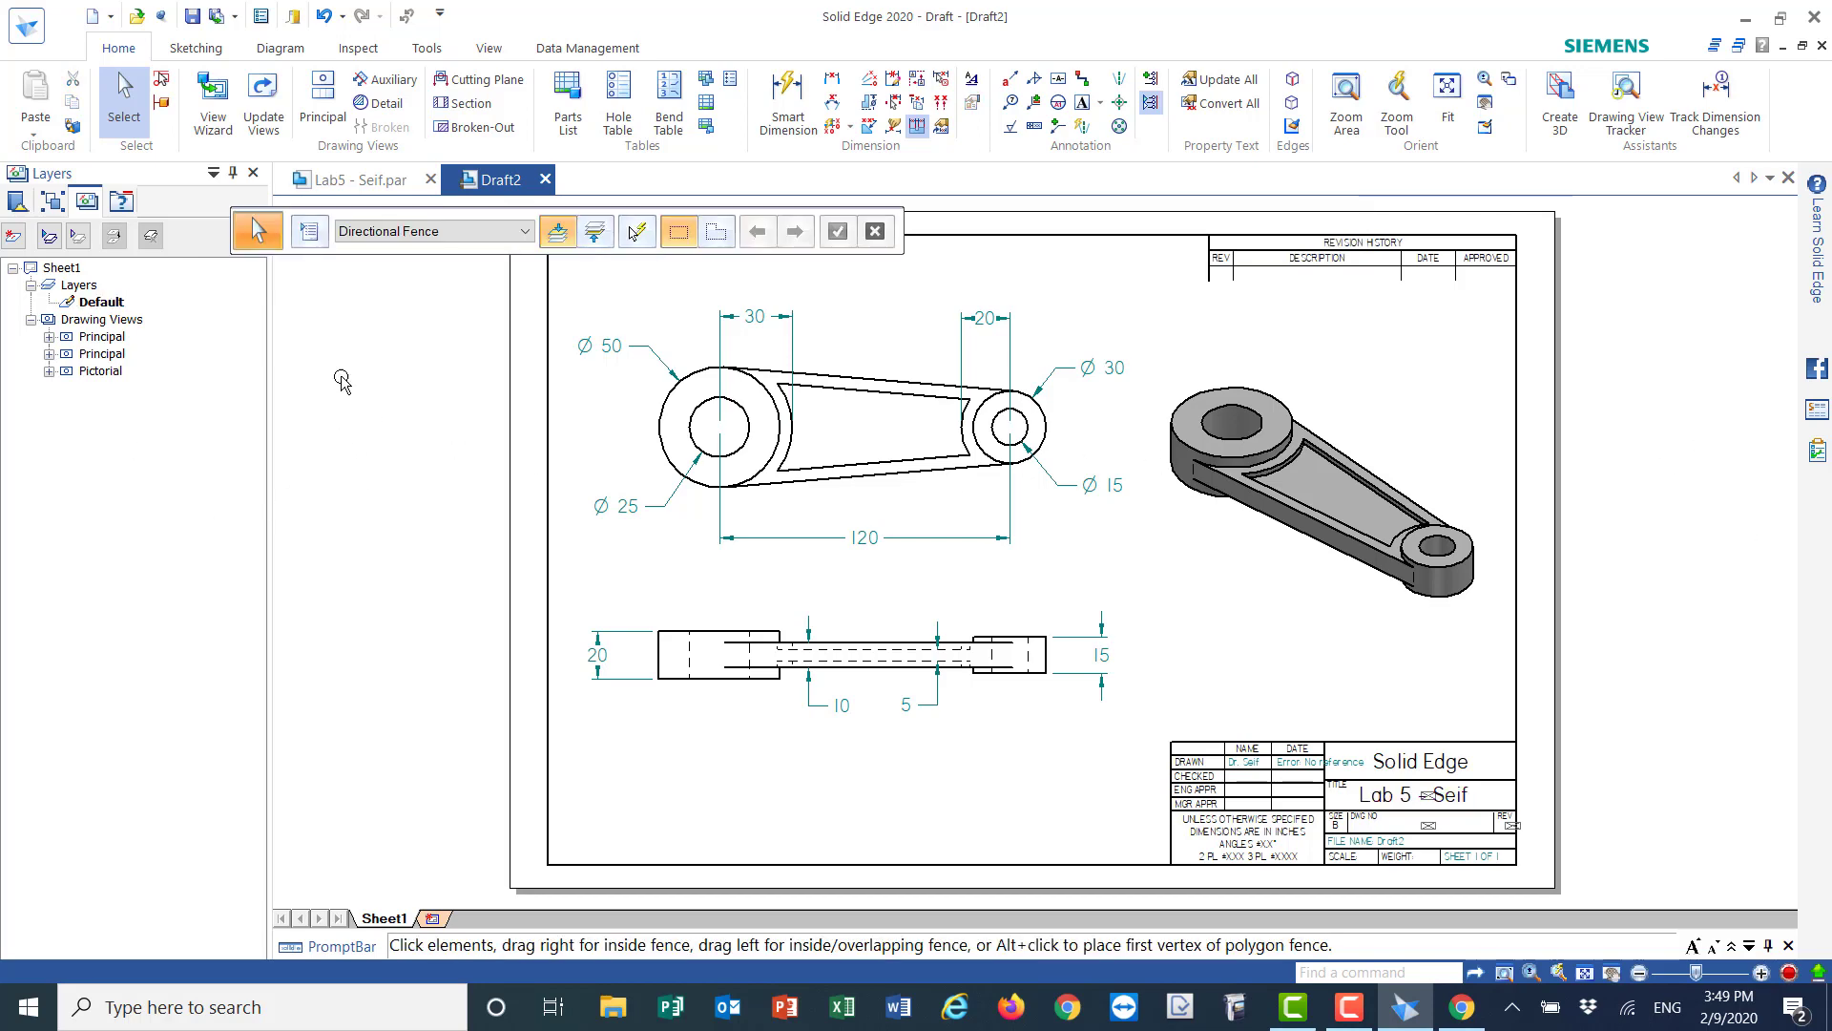
pyautogui.click(25, 26)
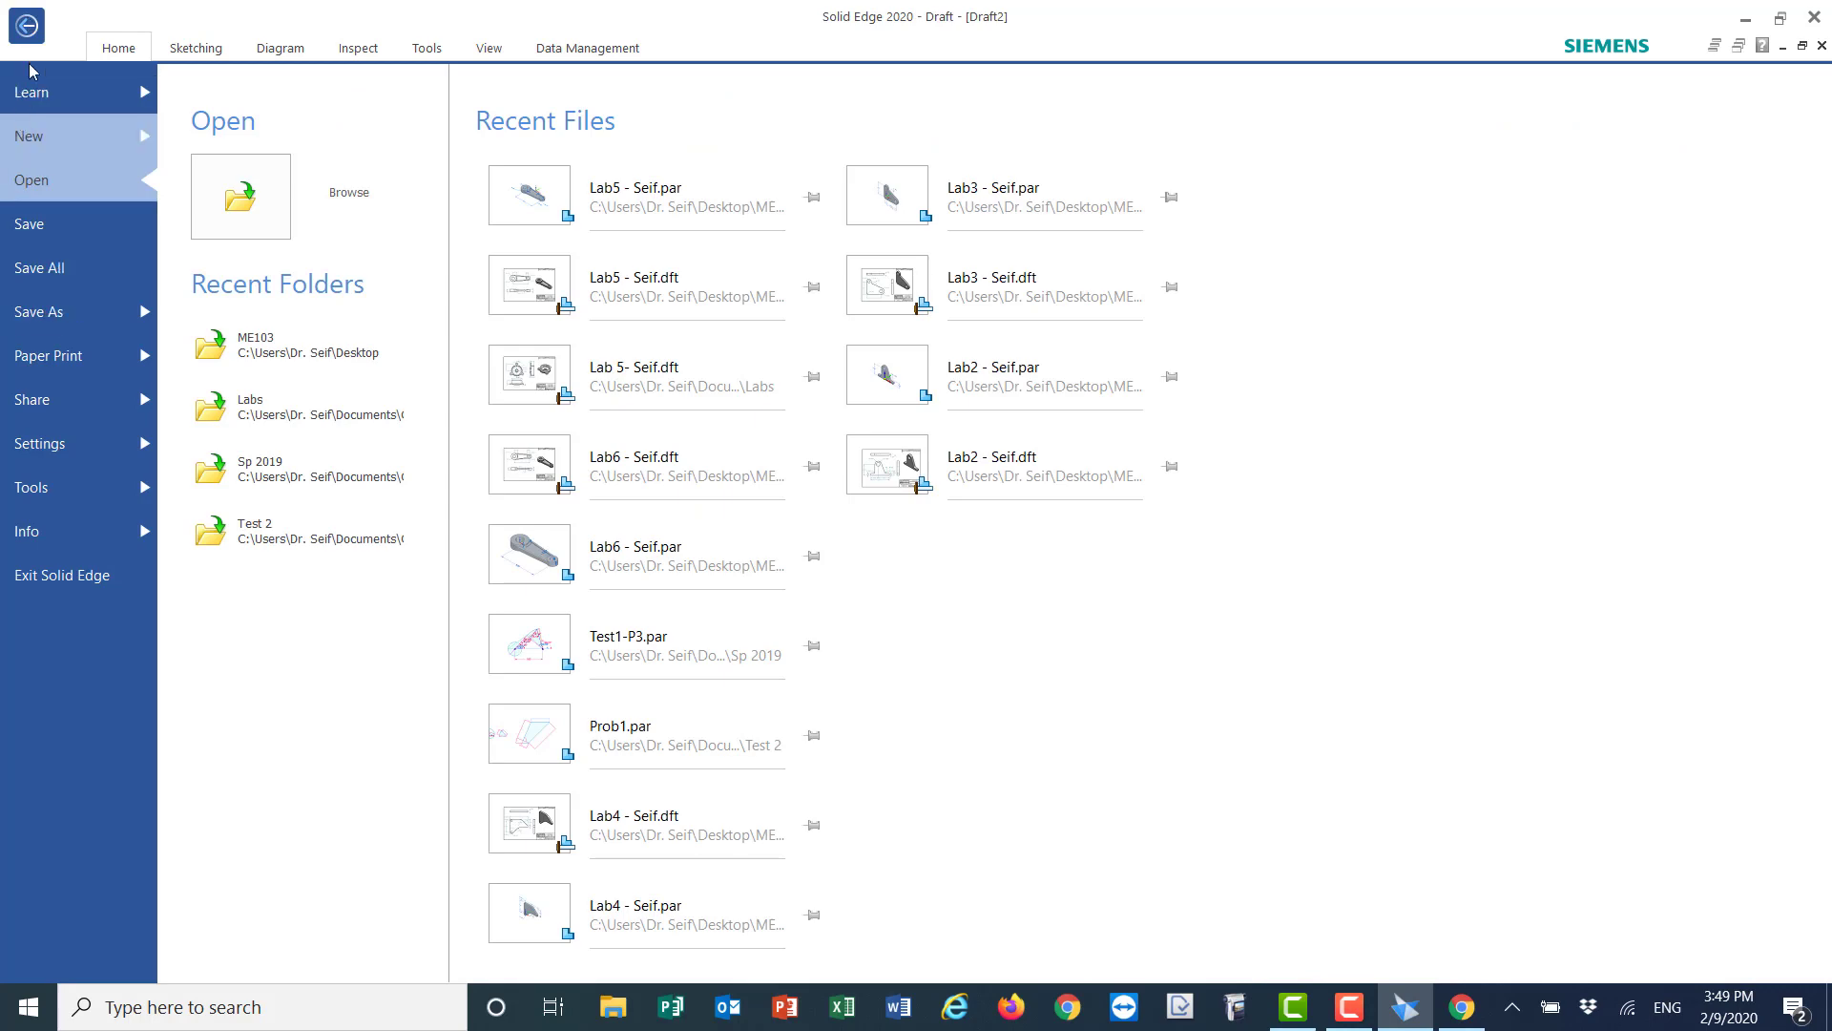
pyautogui.click(34, 317)
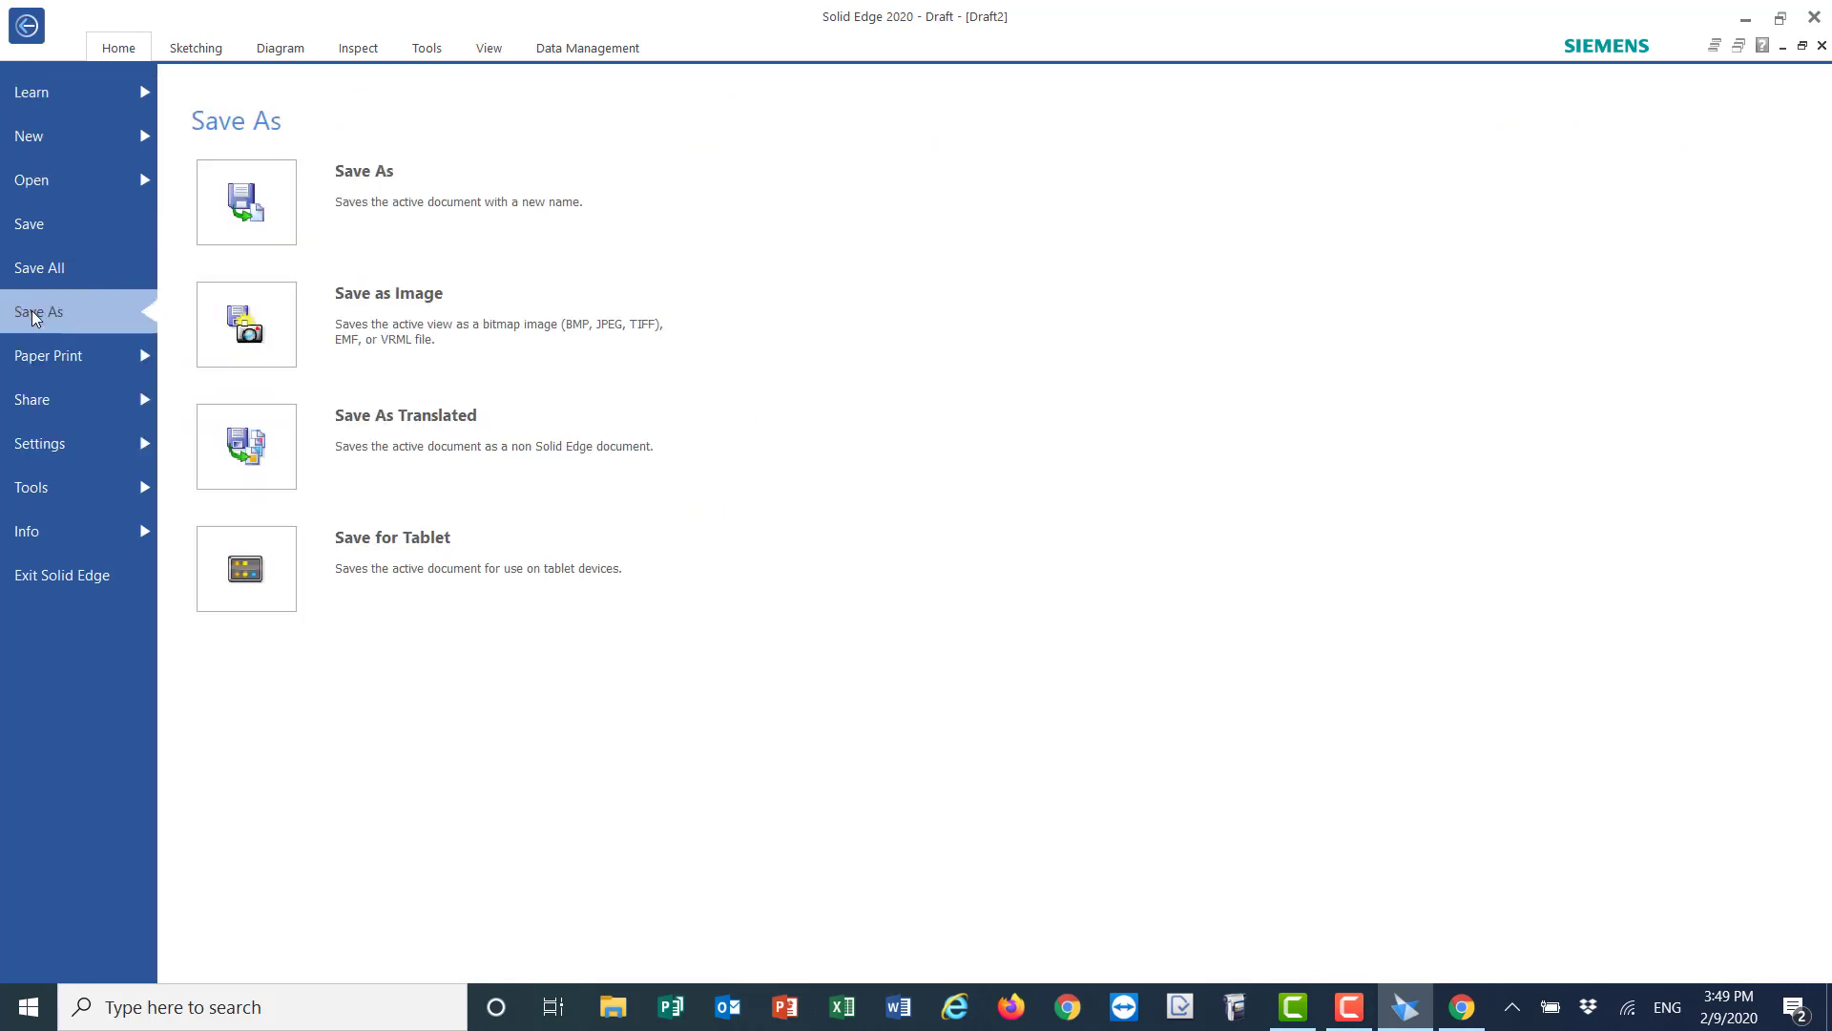
pyautogui.click(388, 197)
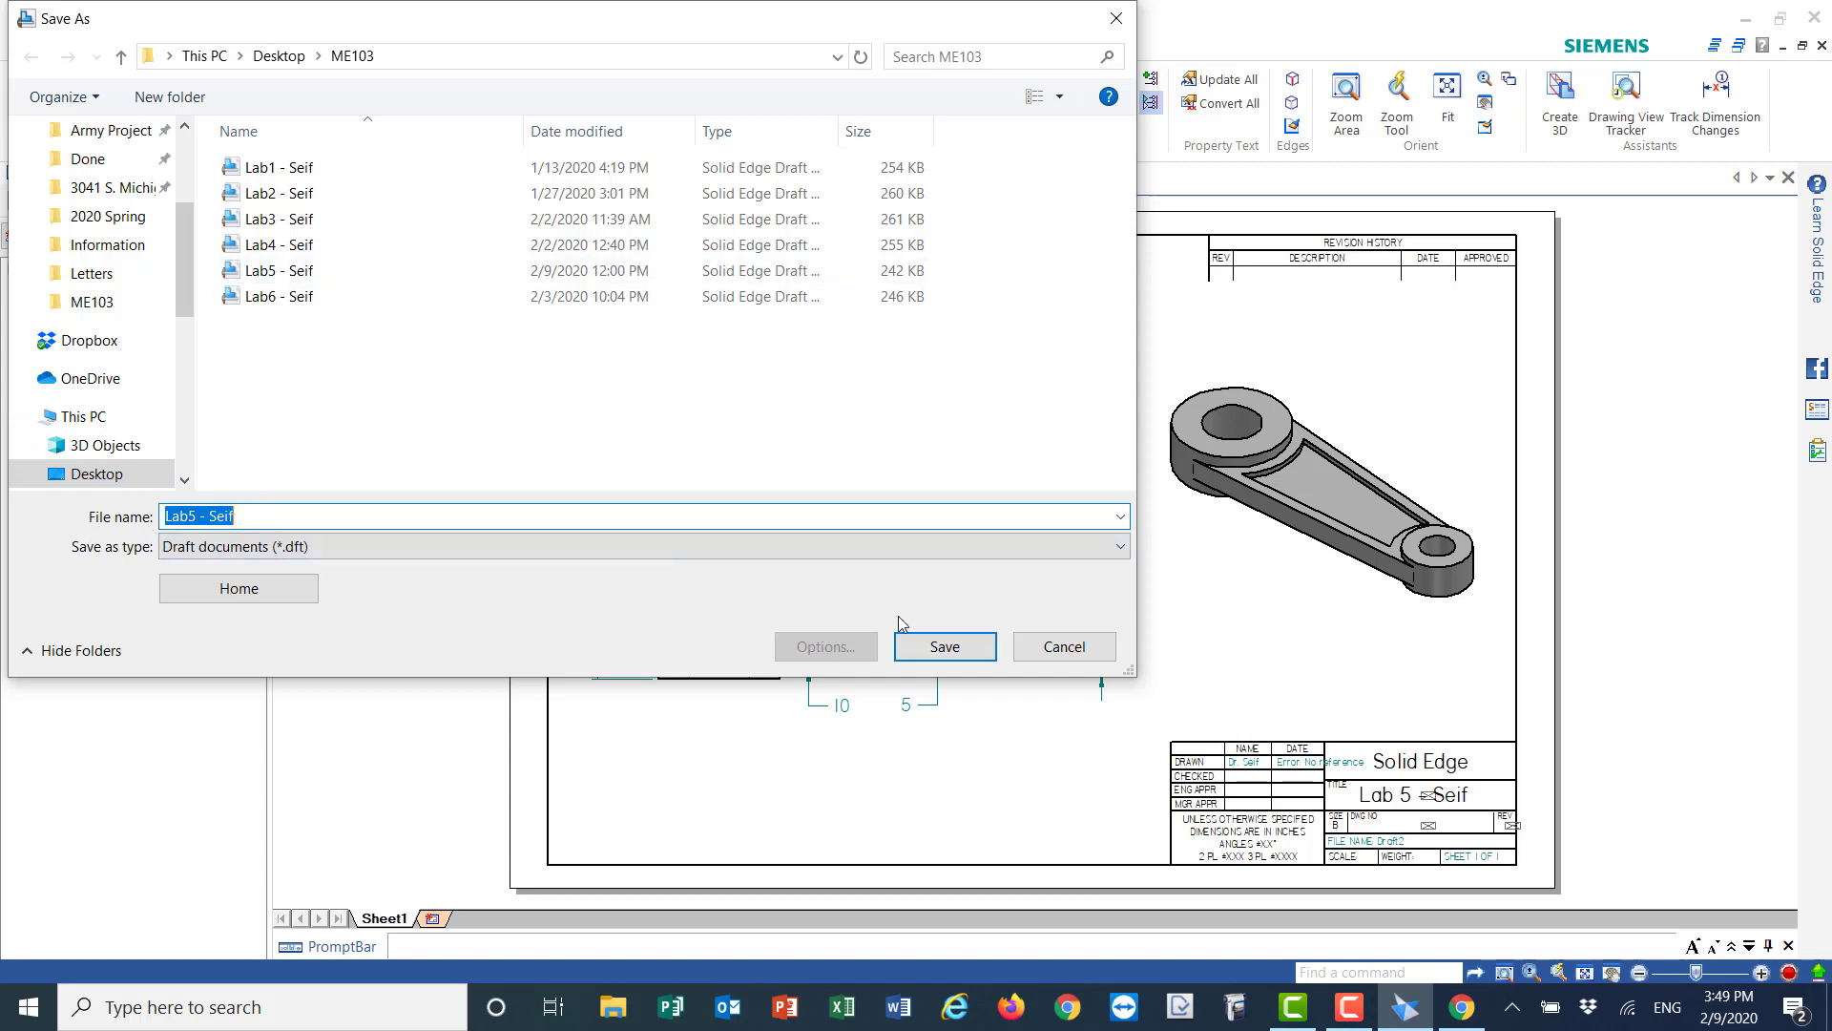
pyautogui.click(933, 653)
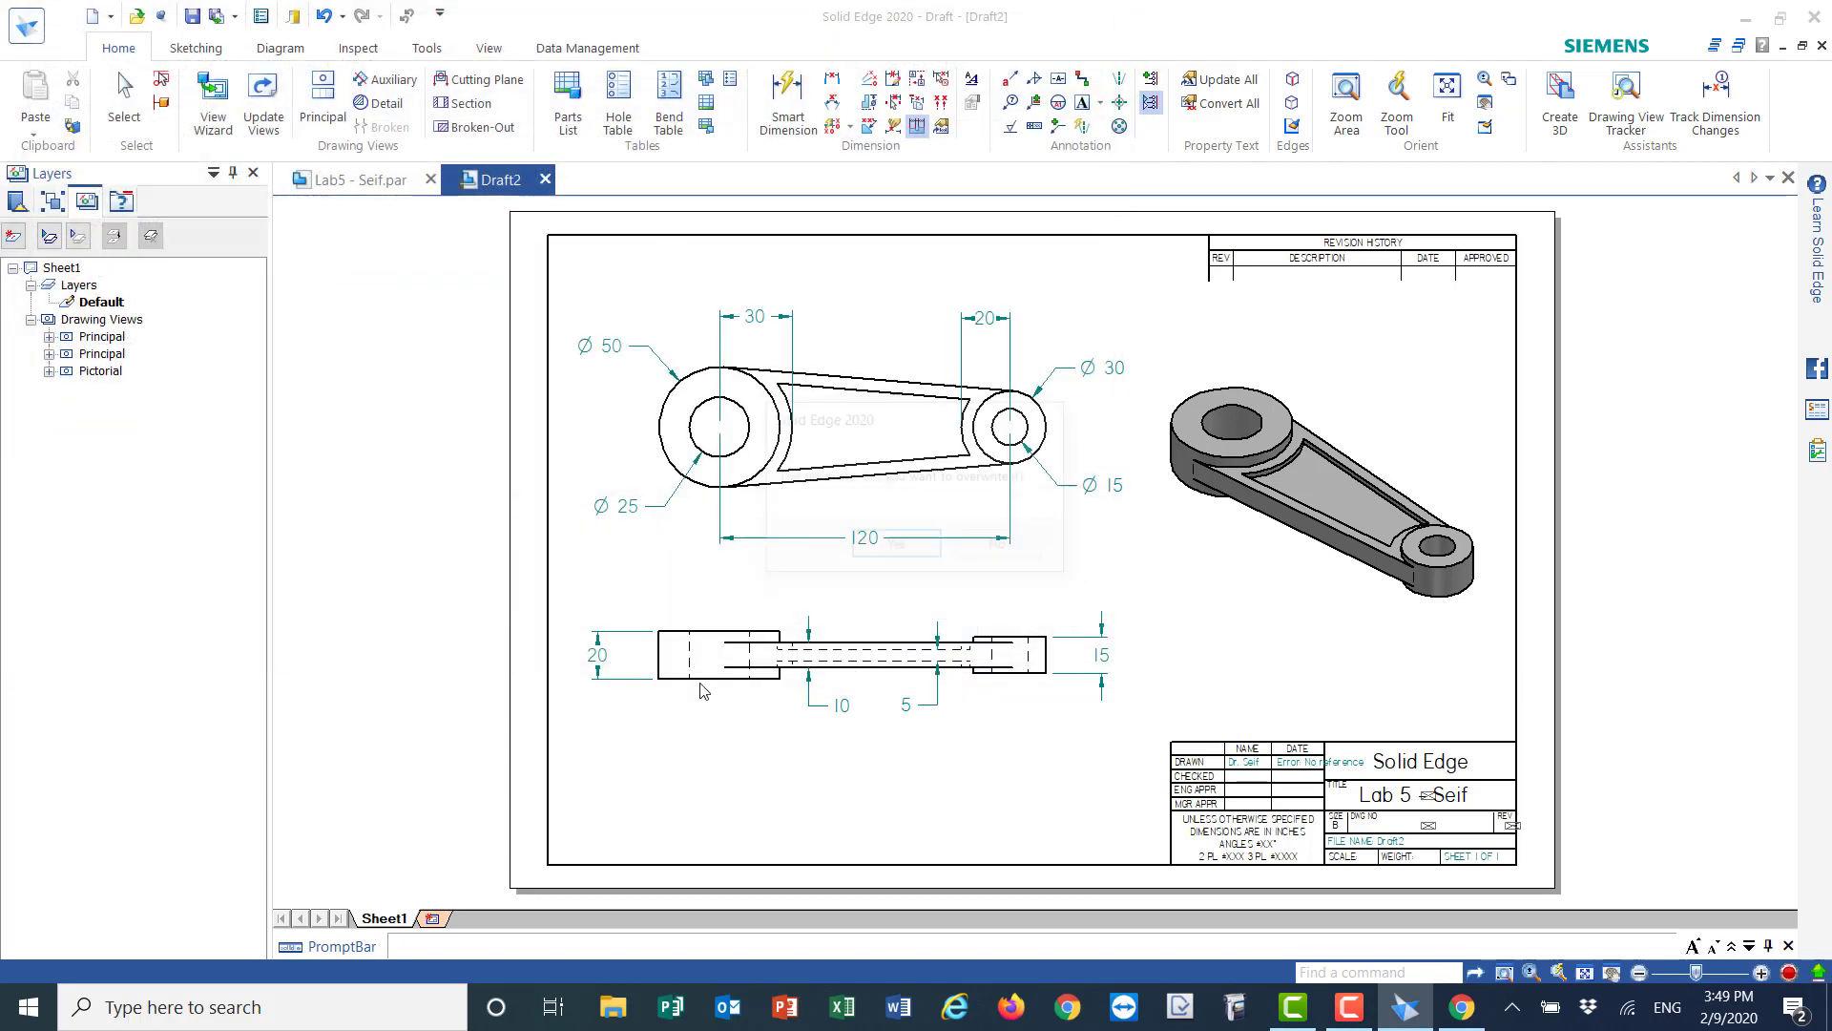
pyautogui.click(873, 545)
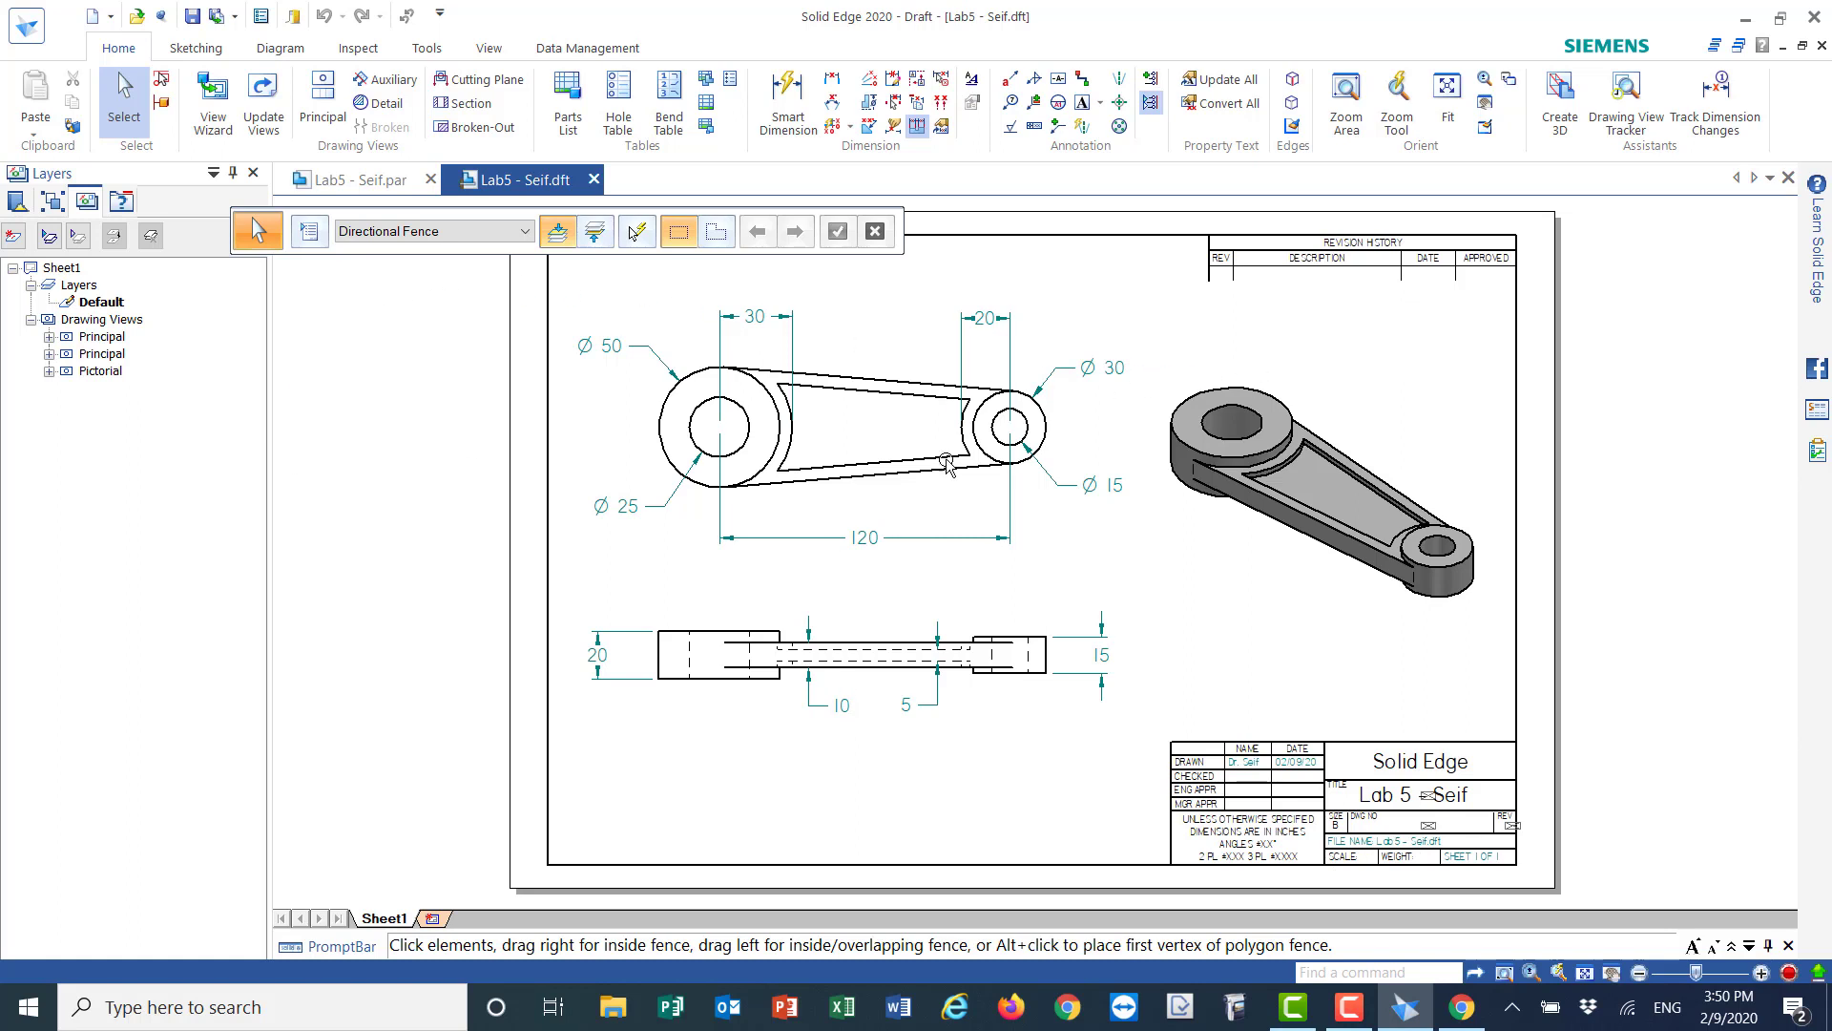
pyautogui.click(1216, 473)
pyautogui.click(325, 537)
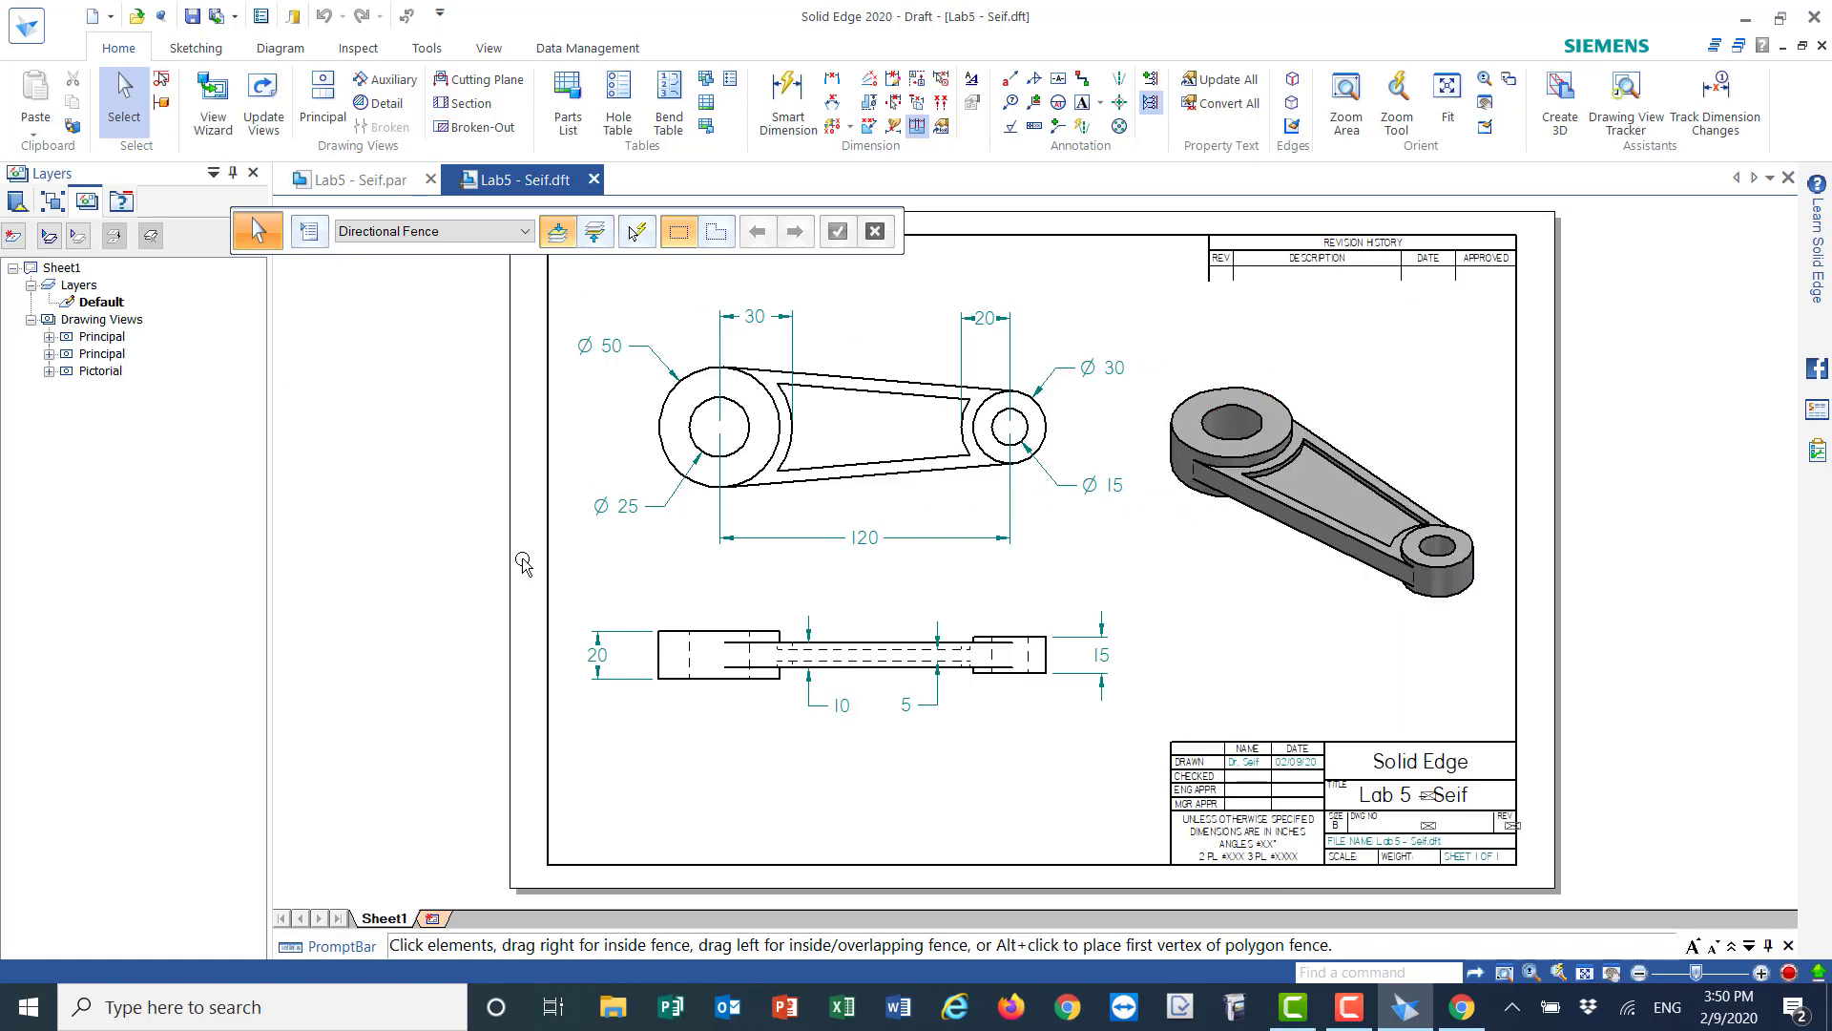